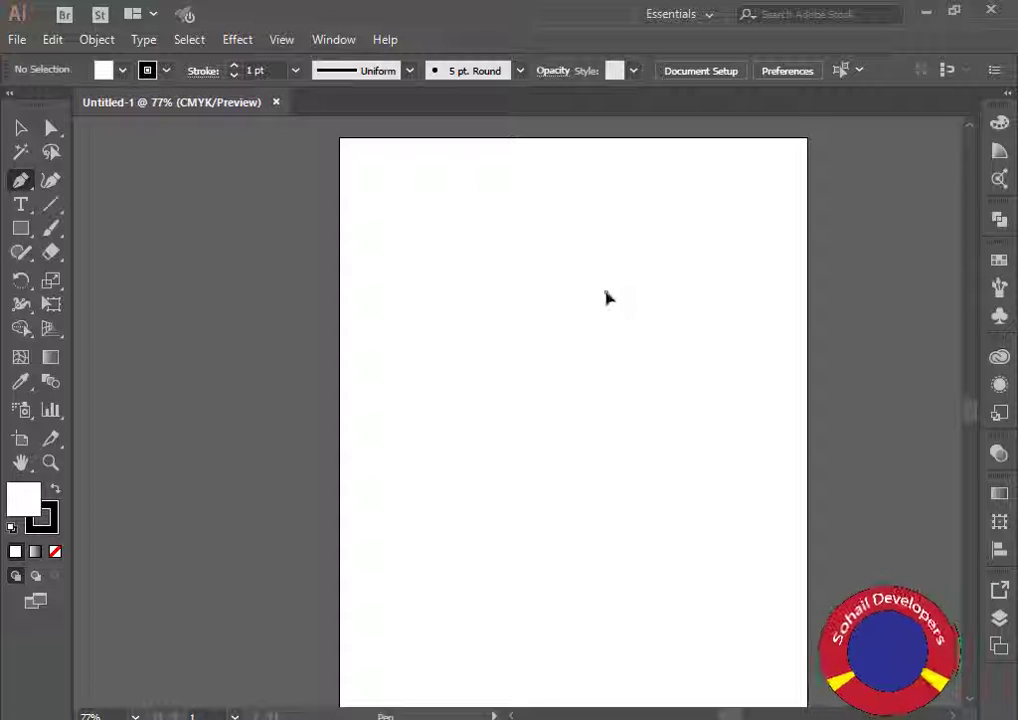
# Draw a tall curve bulging to the right with the Pen tool and remove the outgoing handle at its lower anchor.
pyautogui.moveTo(607, 476); pyautogui.dragTo(557, 558)
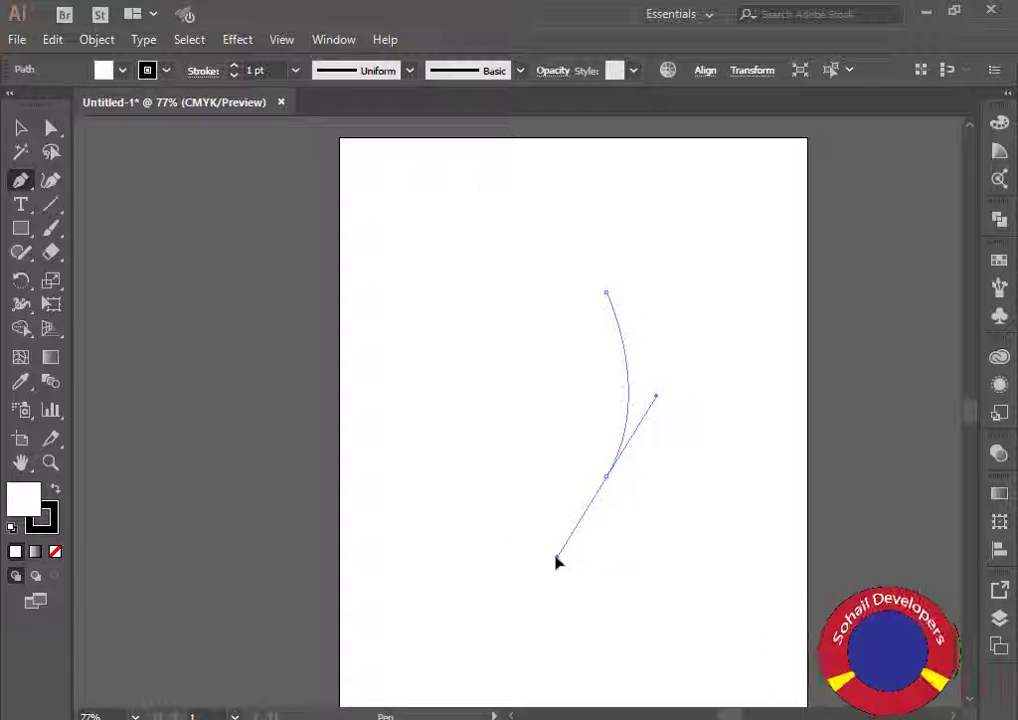
pyautogui.moveTo(556, 562); pyautogui.dragTo(610, 487)
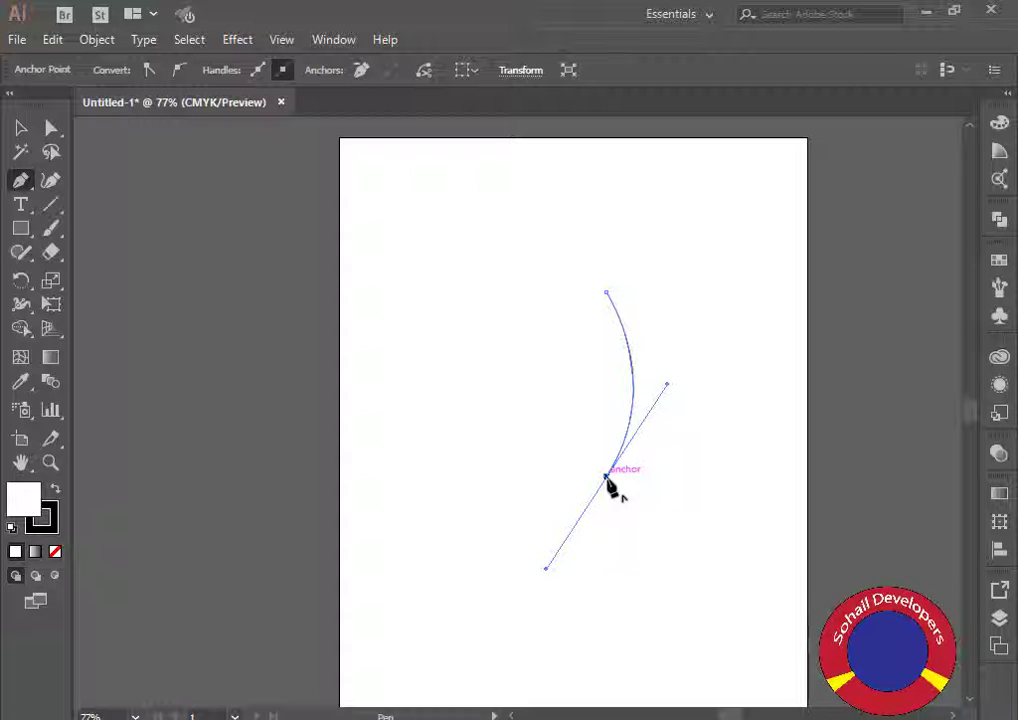
pyautogui.click(607, 478)
pyautogui.moveTo(604, 478)
pyautogui.mouseDown()
pyautogui.moveTo(603, 510)
pyautogui.moveTo(582, 504)
pyautogui.moveTo(570, 332)
pyautogui.moveTo(568, 368)
pyautogui.moveTo(627, 411)
pyautogui.moveTo(616, 377)
pyautogui.moveTo(574, 485)
pyautogui.moveTo(538, 429)
pyautogui.moveTo(570, 311)
pyautogui.moveTo(584, 304)
pyautogui.moveTo(578, 398)
pyautogui.moveTo(609, 478)
pyautogui.mouseUp()
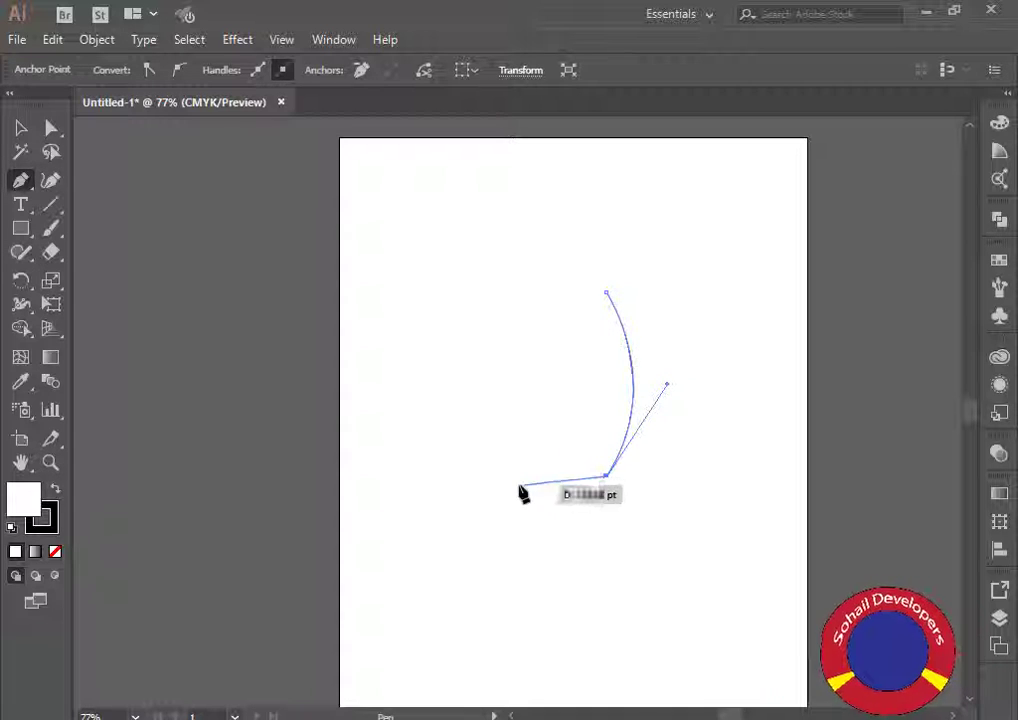
# Extend the curve from its lower anchor with a short diagonal segment inward and a short vertical segment downward, and deselect the path.
pyautogui.click(22, 129)
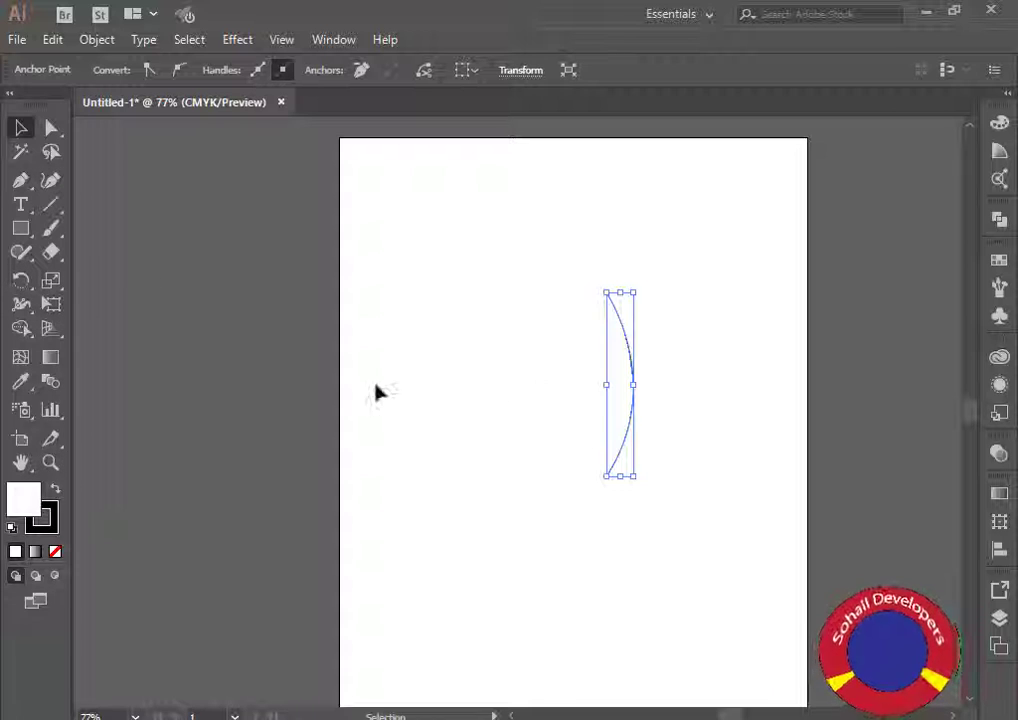
pyautogui.click(20, 180)
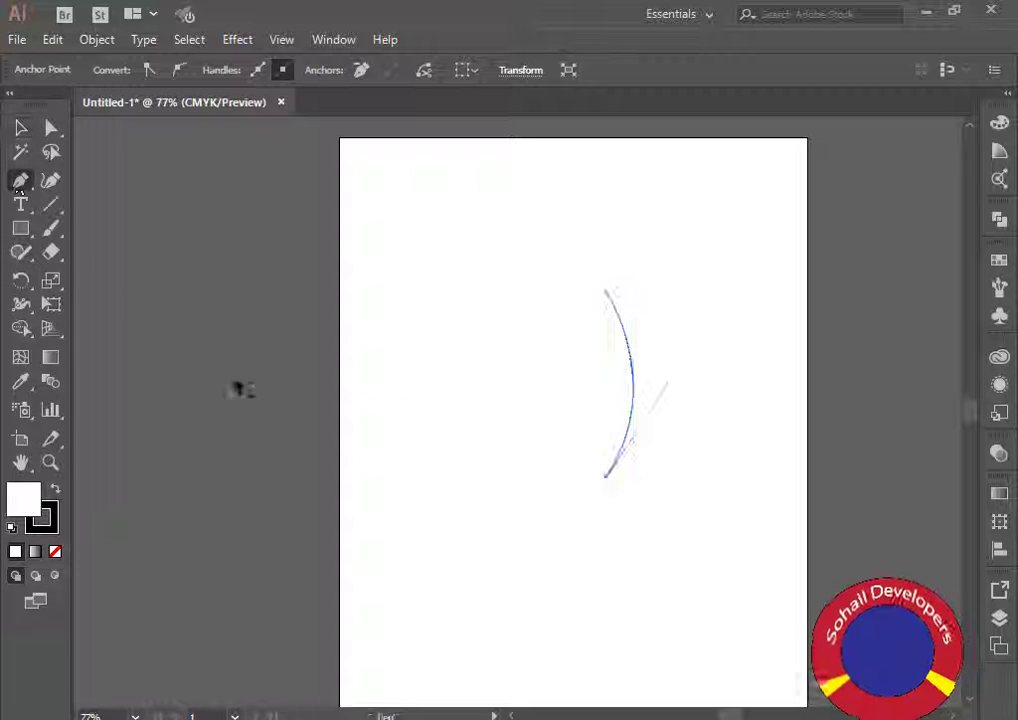
pyautogui.click(604, 477)
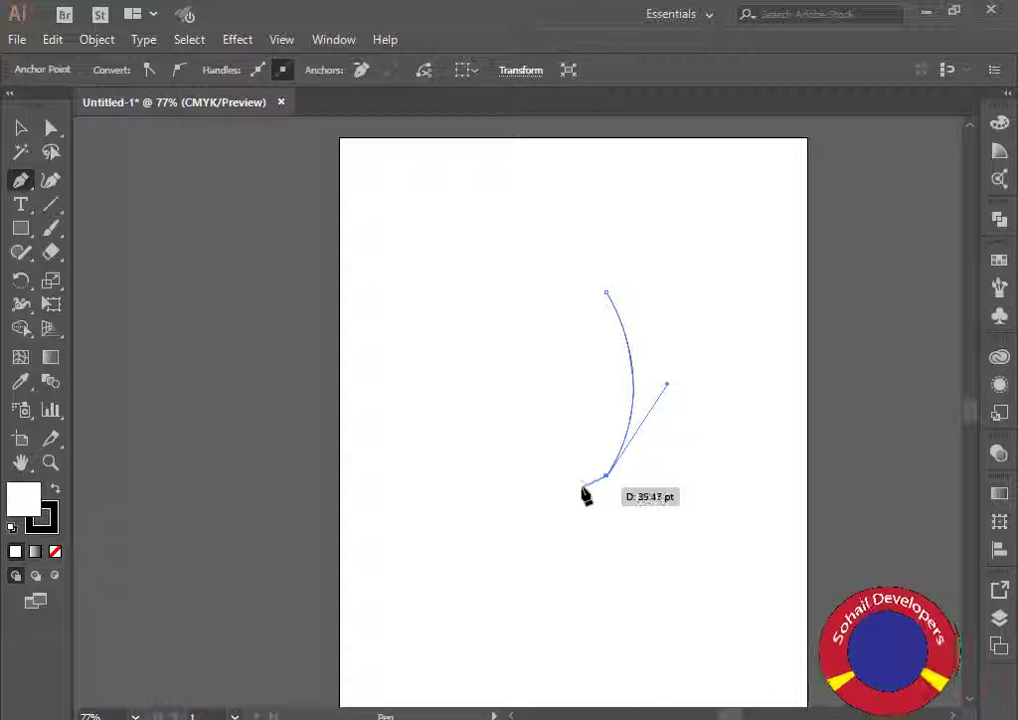
pyautogui.click(589, 491)
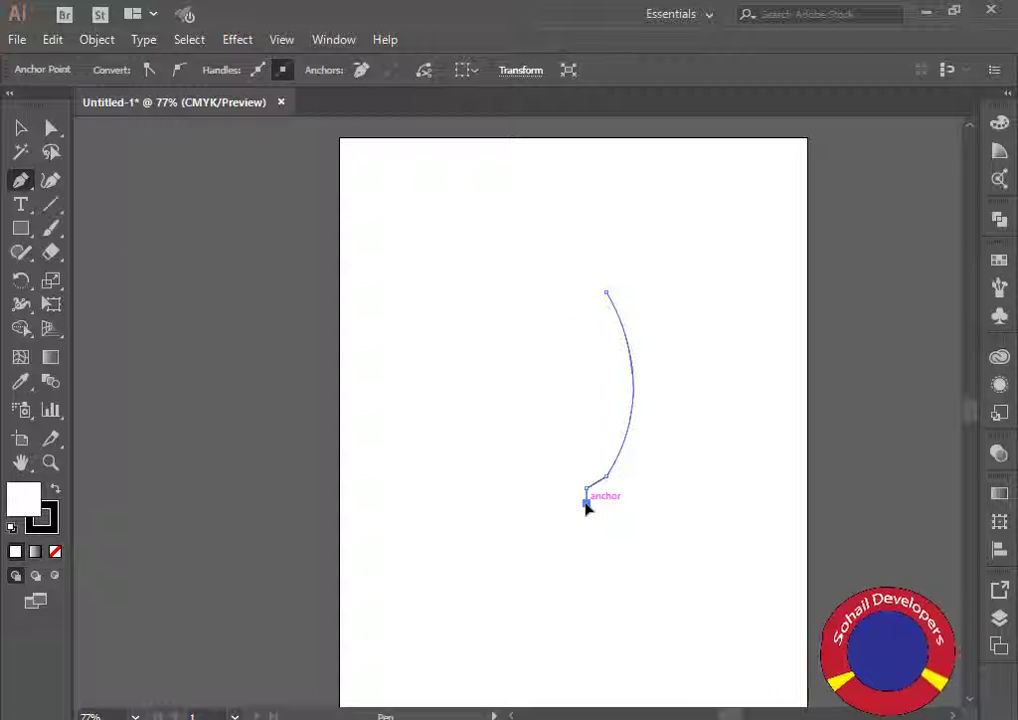
pyautogui.click(21, 128)
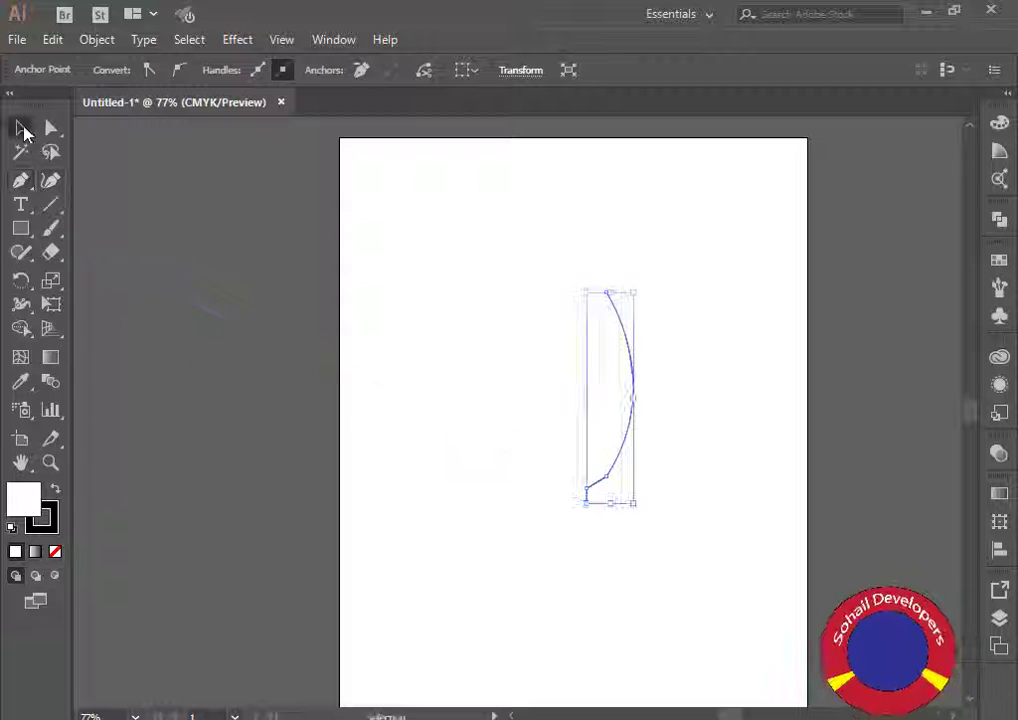
pyautogui.click(474, 597)
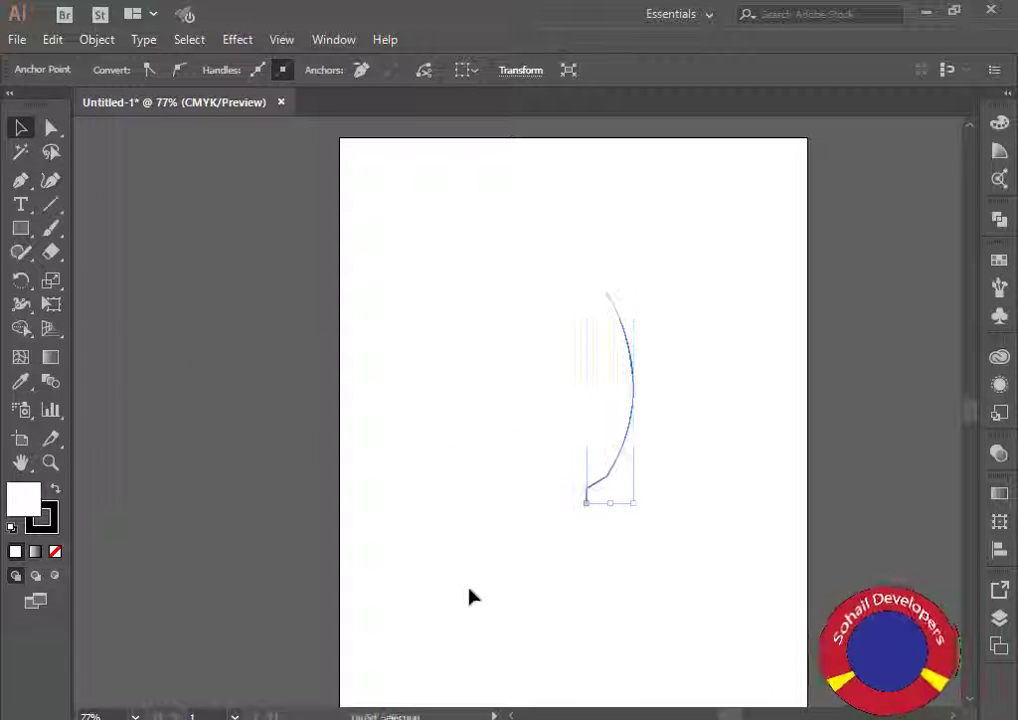
# Duplicate the path in place with Transform Each and flip the copy horizontally to form the opposite half of the outline.
pyautogui.click(618, 461)
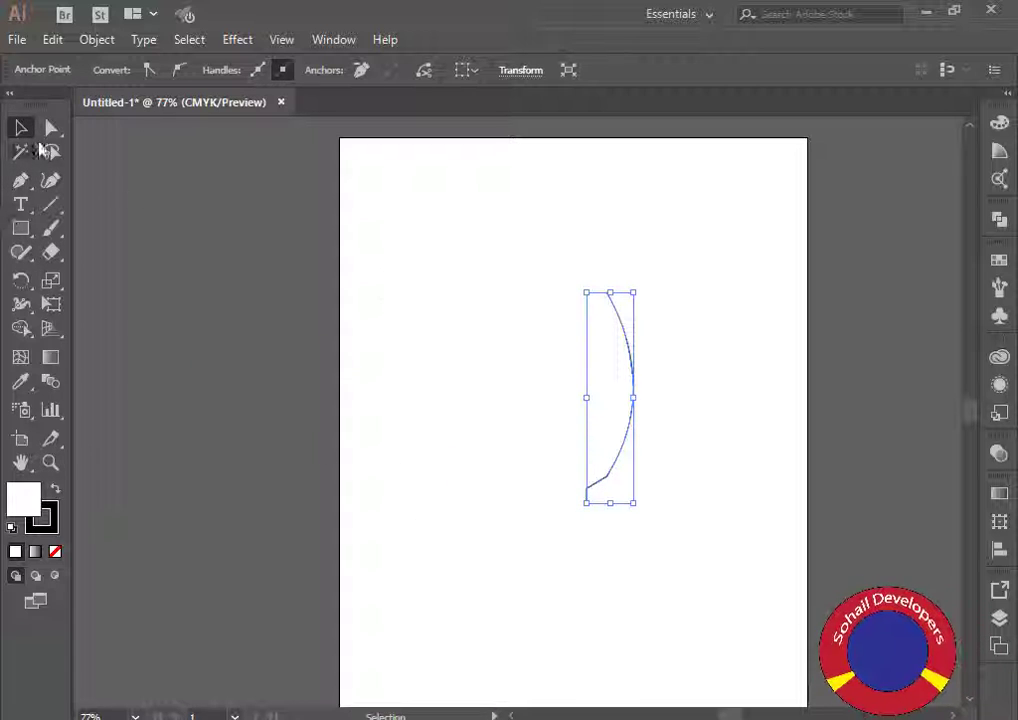
pyautogui.rightClick(613, 395)
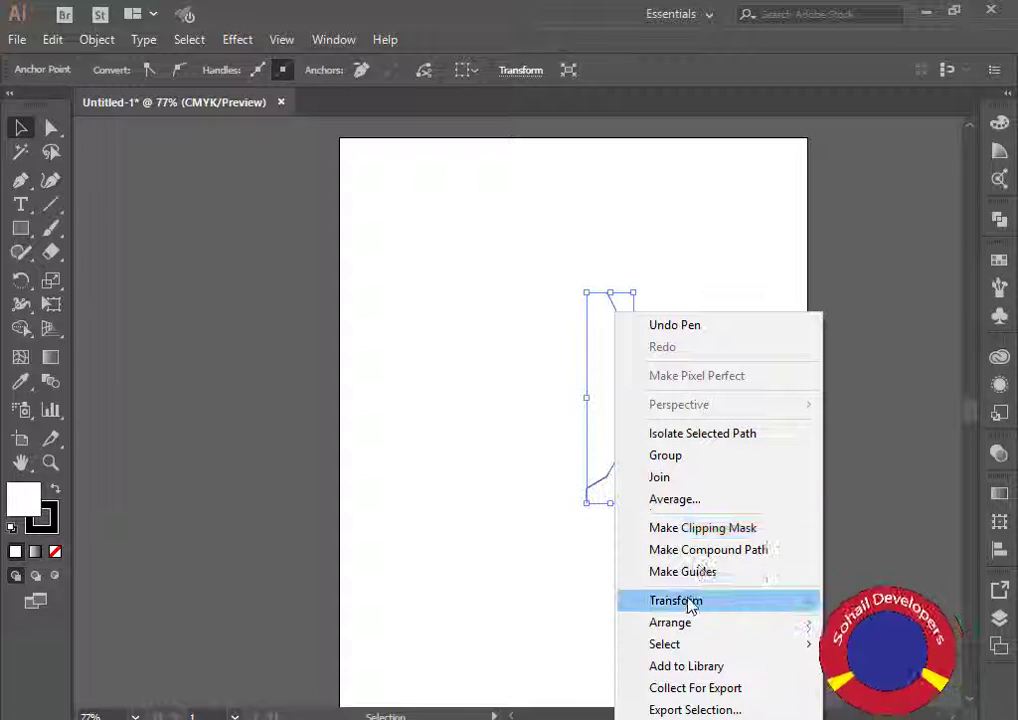
pyautogui.moveTo(689, 628)
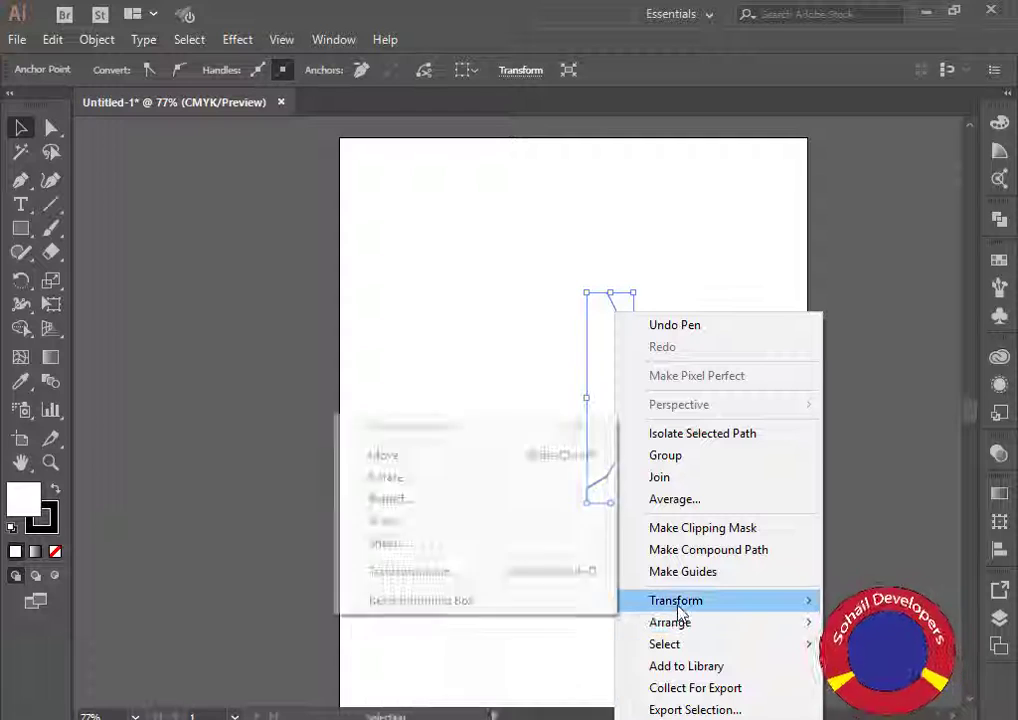
pyautogui.click(440, 573)
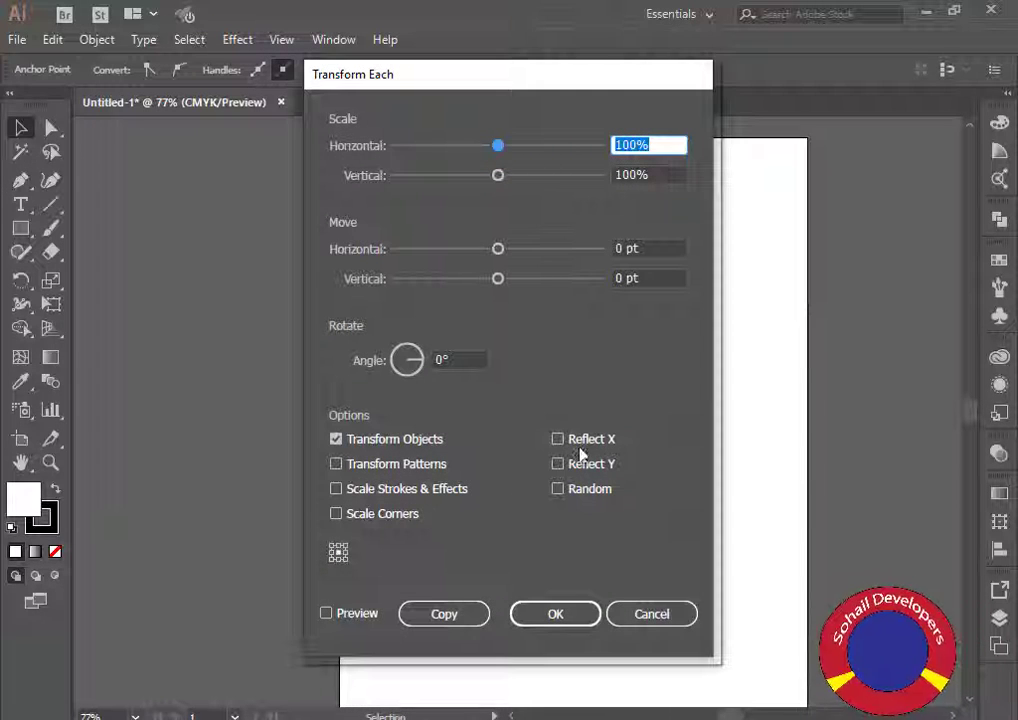
pyautogui.click(440, 615)
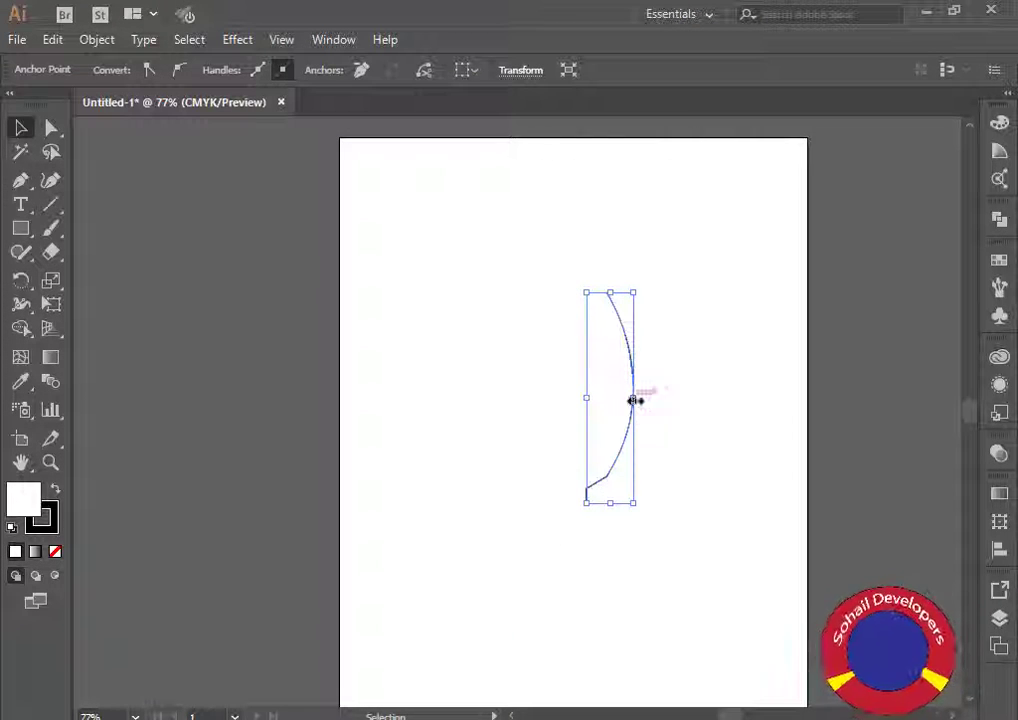
pyautogui.moveTo(604, 403); pyautogui.dragTo(518, 394)
pyautogui.click(629, 529)
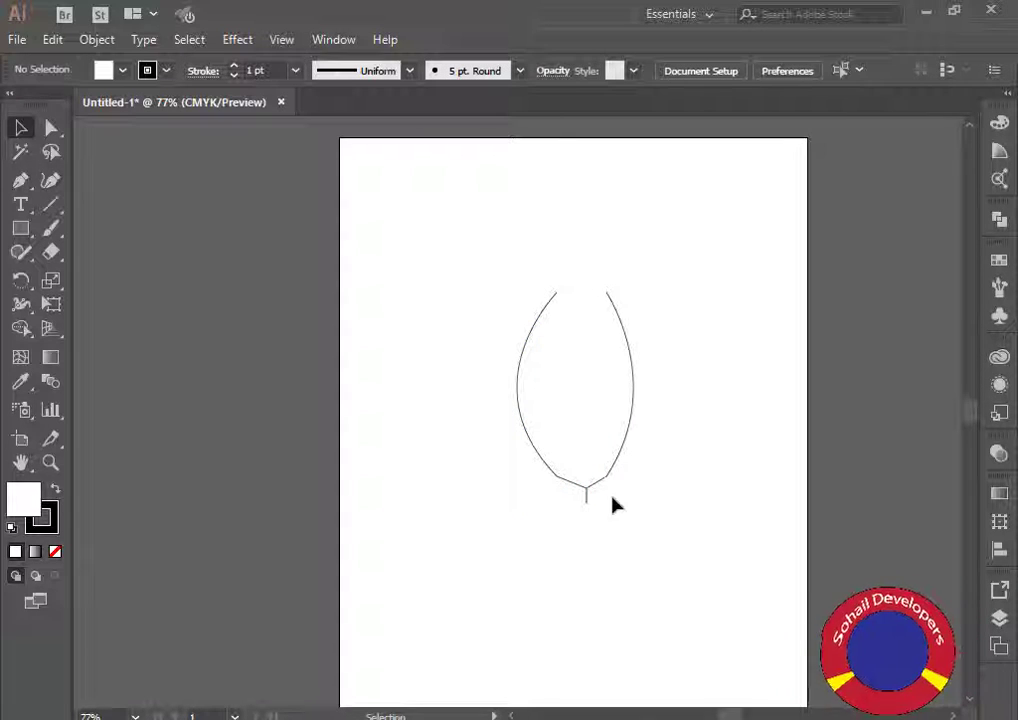
# Narrow the mirrored left half toward the centre and nudge it slightly to the right.
pyautogui.click(549, 476)
pyautogui.moveTo(515, 401); pyautogui.dragTo(533, 400)
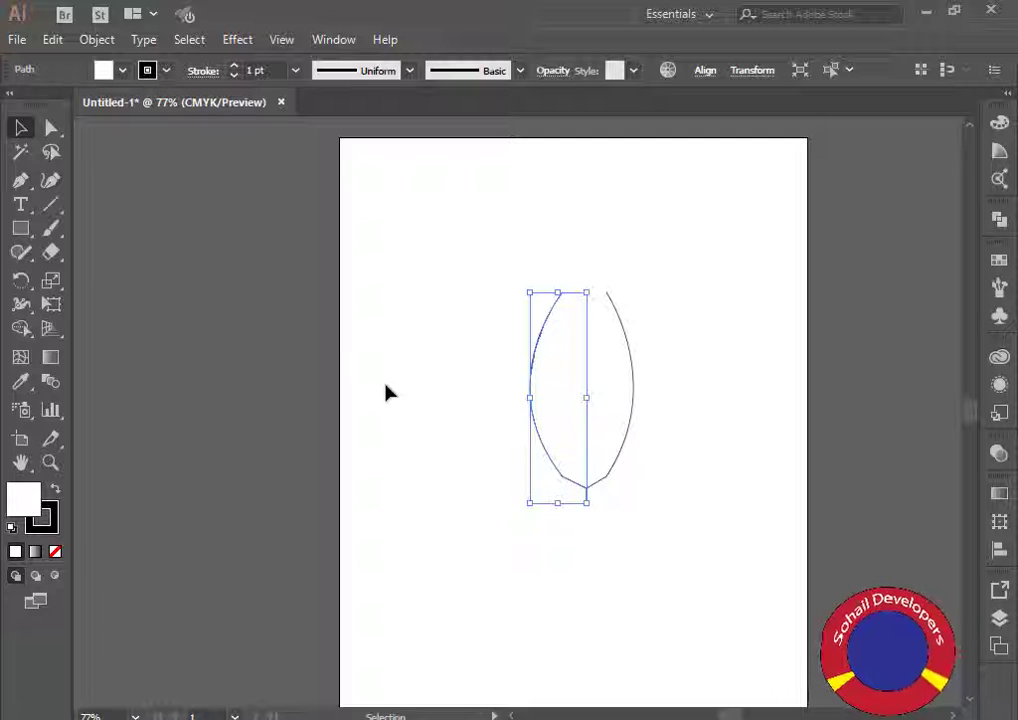
pyautogui.press('Right')
pyautogui.press('Right')
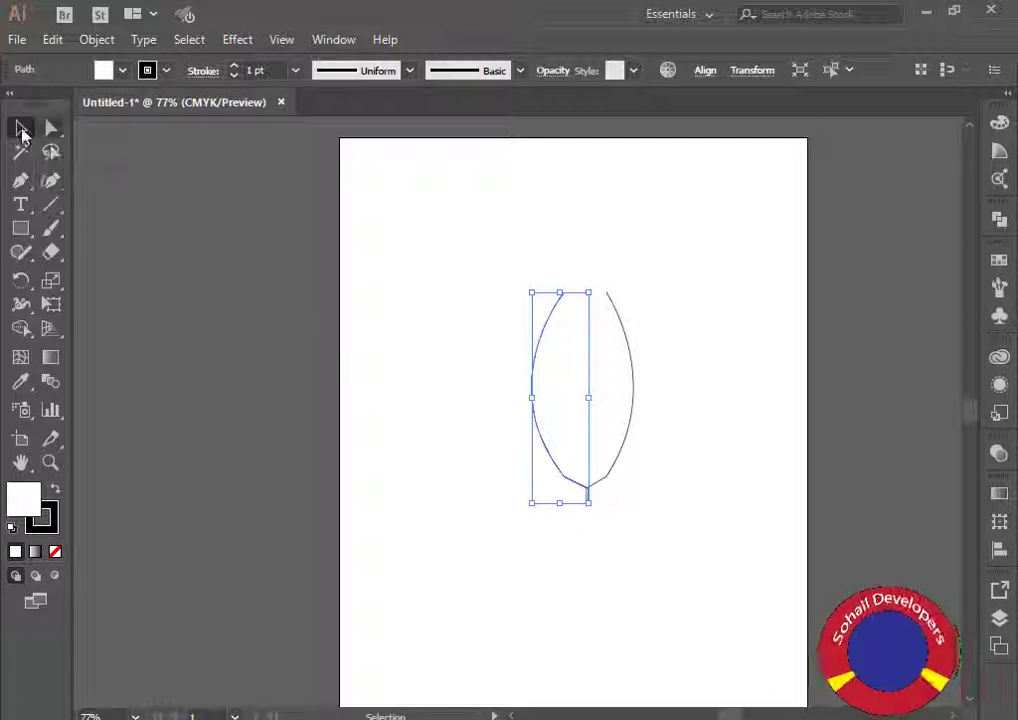
pyautogui.click(452, 270)
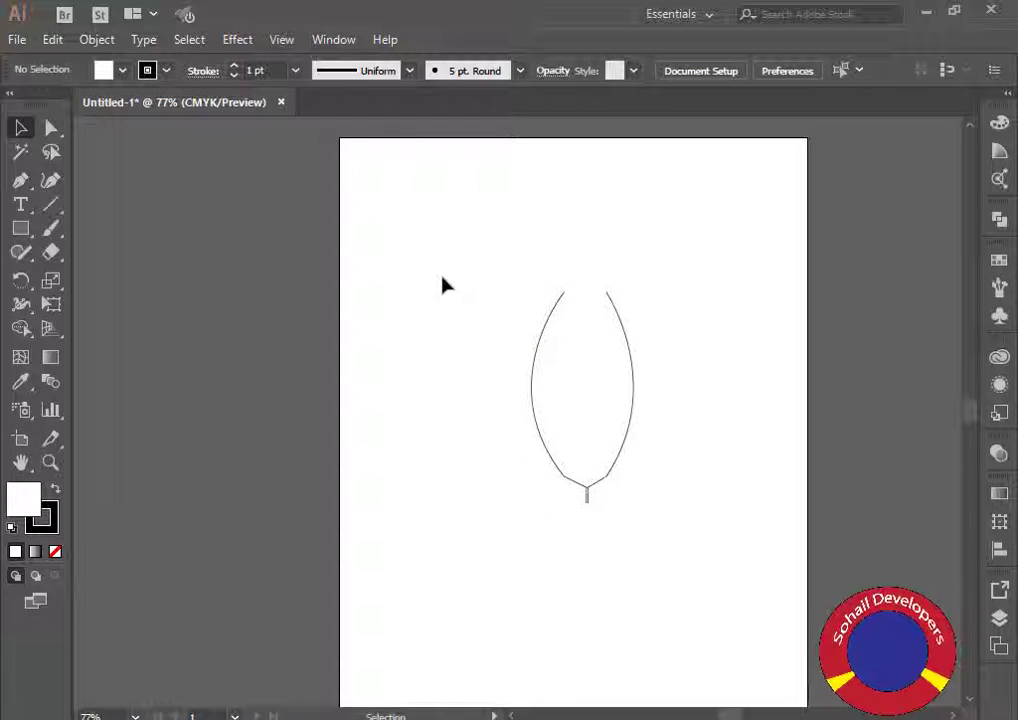
# Rotate the right half slightly clockwise and the left half about 3.8° counterclockwise so their upper ends spread apart.
pyautogui.click(618, 318)
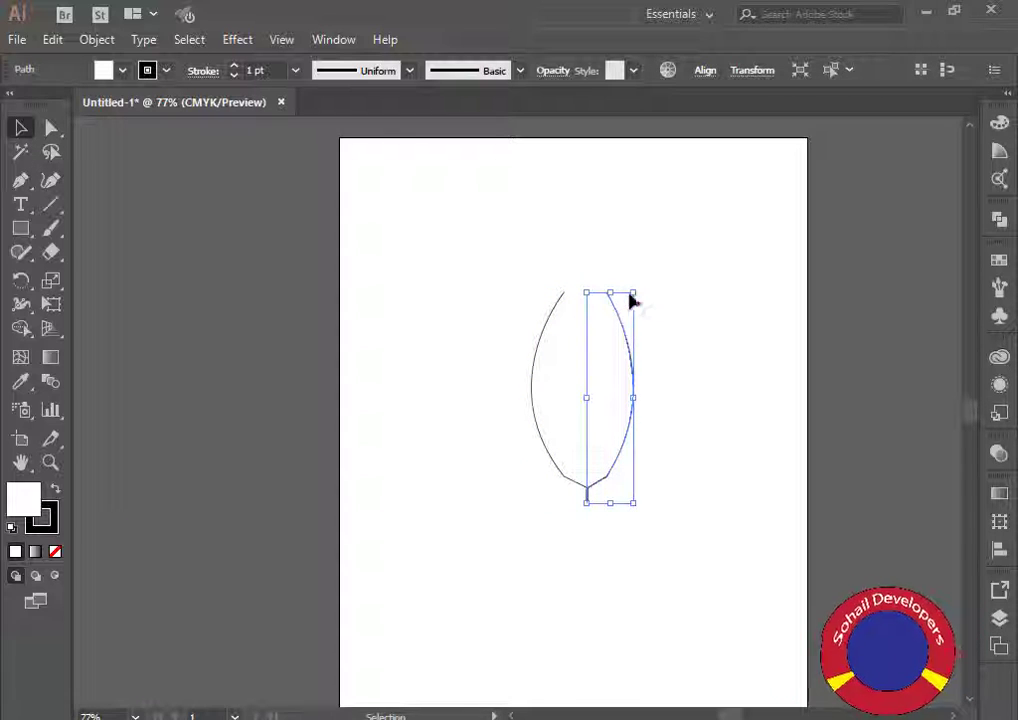
pyautogui.moveTo(640, 283); pyautogui.dragTo(652, 286)
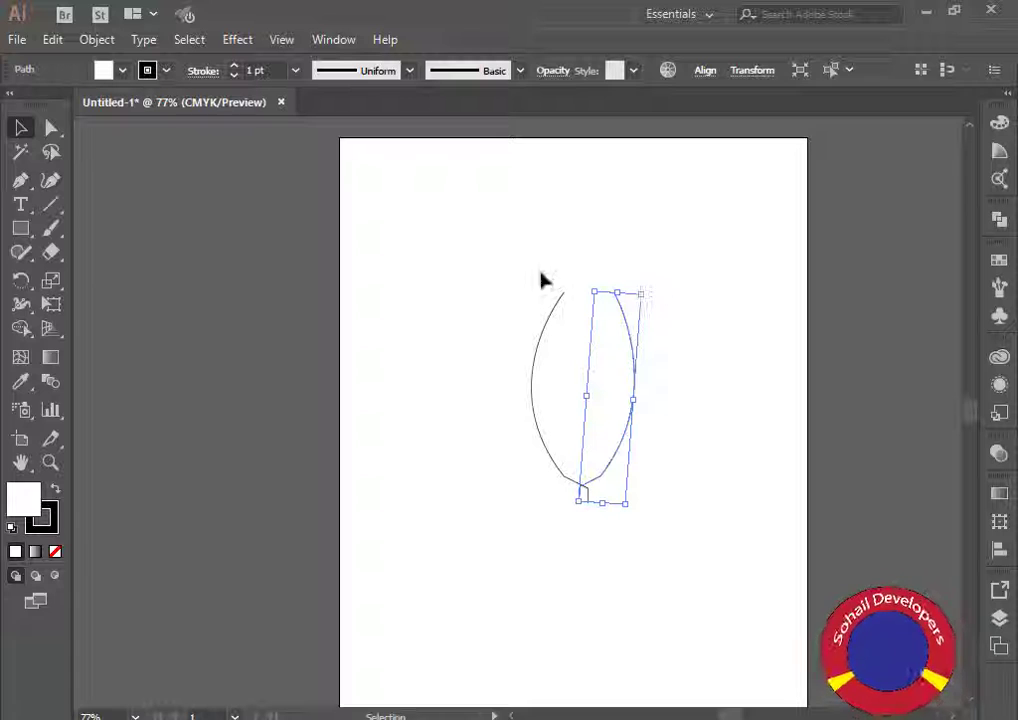
pyautogui.click(561, 294)
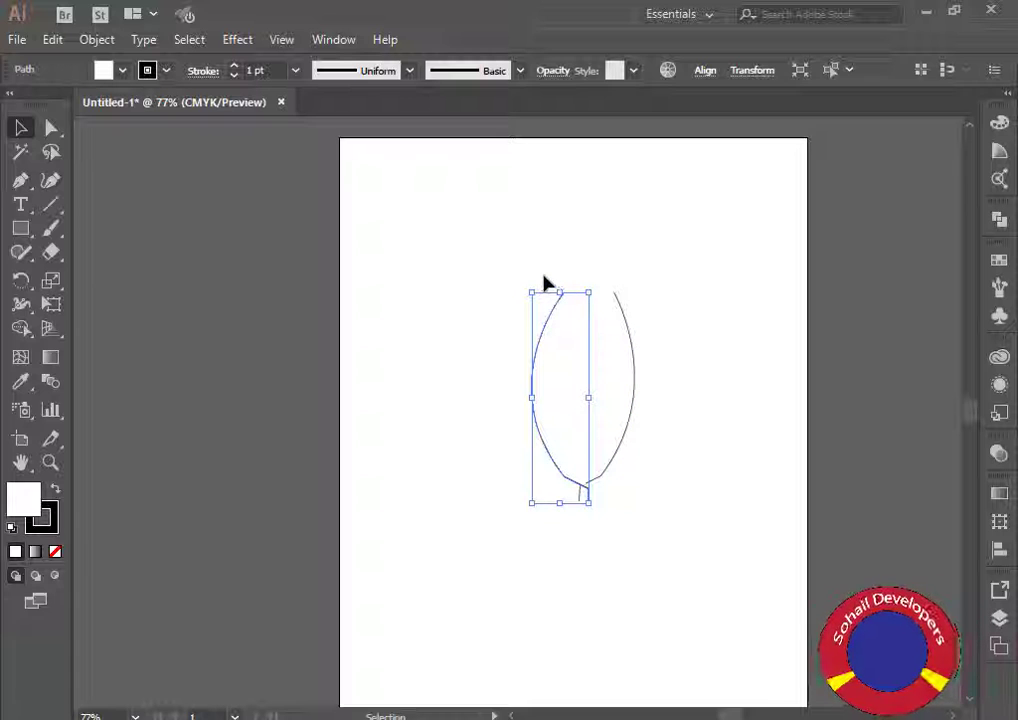
pyautogui.moveTo(525, 288); pyautogui.dragTo(518, 289)
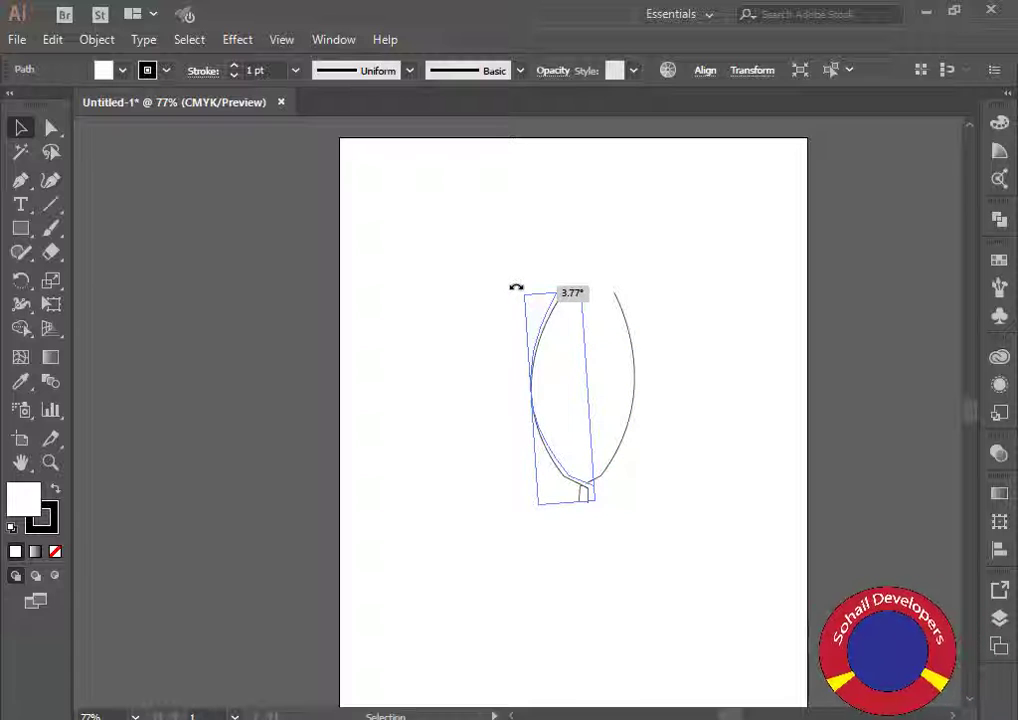
pyautogui.click(476, 303)
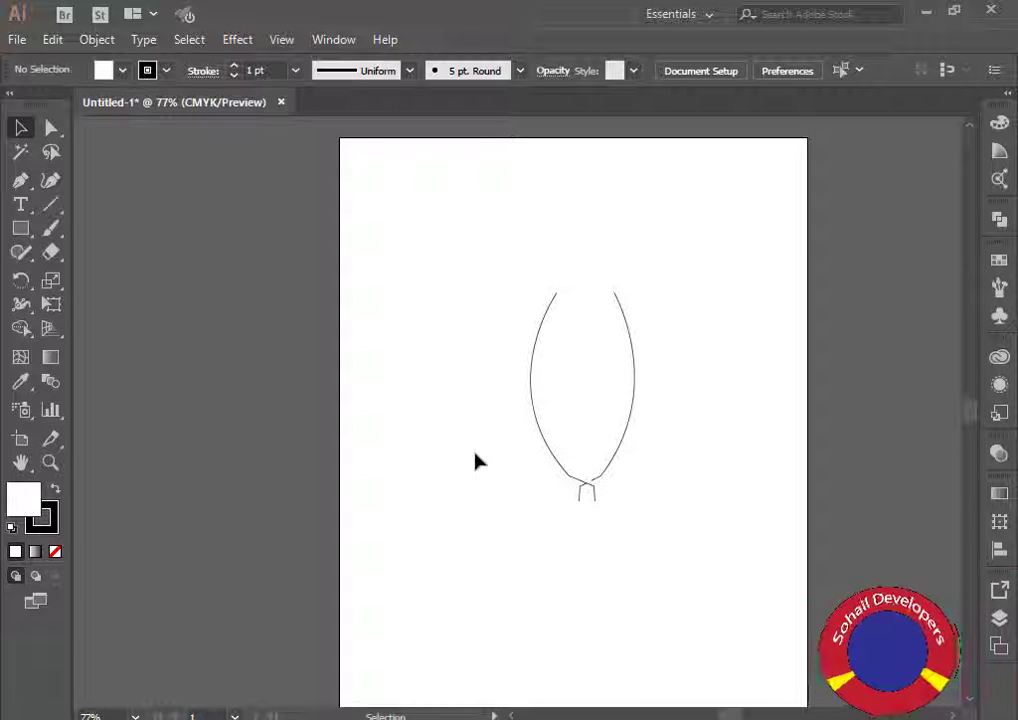
pyautogui.click(545, 443)
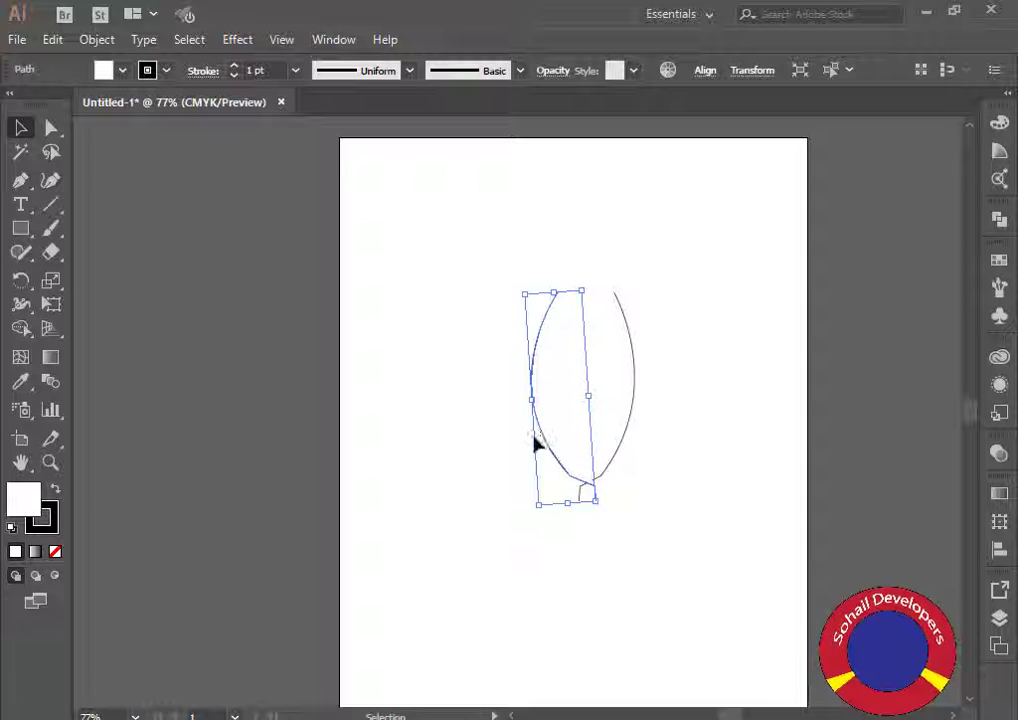
pyautogui.click(478, 466)
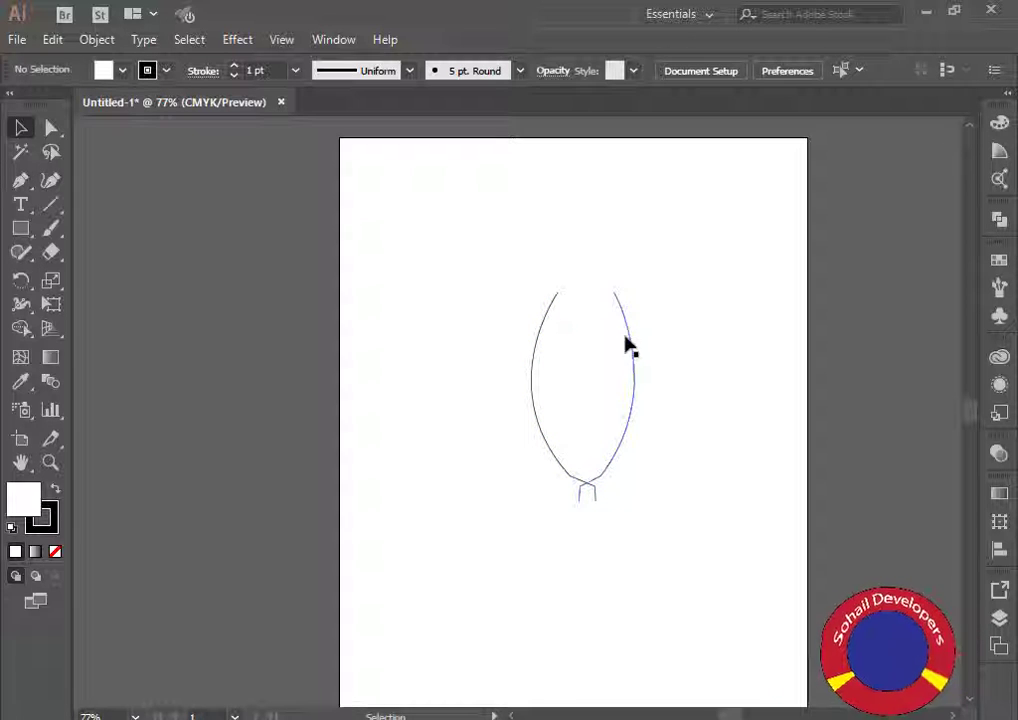
# Join the two halves at their lower ends by directly selecting the bottom anchor points of both paths.
pyautogui.click(628, 342)
pyautogui.click(450, 477)
pyautogui.moveTo(449, 455); pyautogui.dragTo(686, 575)
pyautogui.click(523, 548)
pyautogui.press('a')
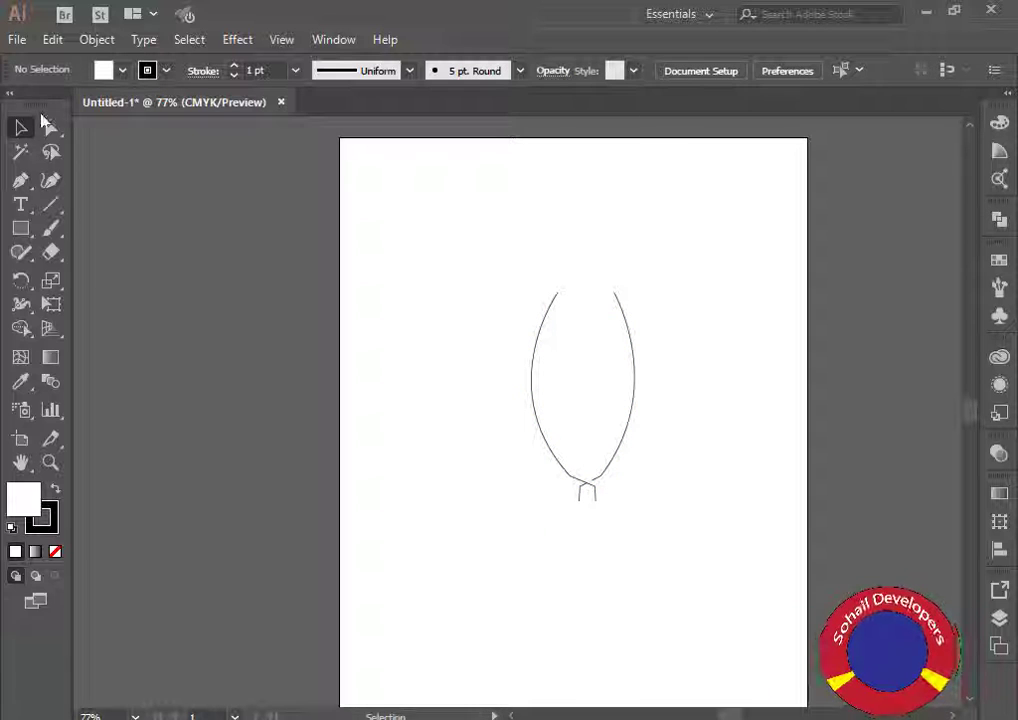
pyautogui.moveTo(500, 463); pyautogui.dragTo(672, 520)
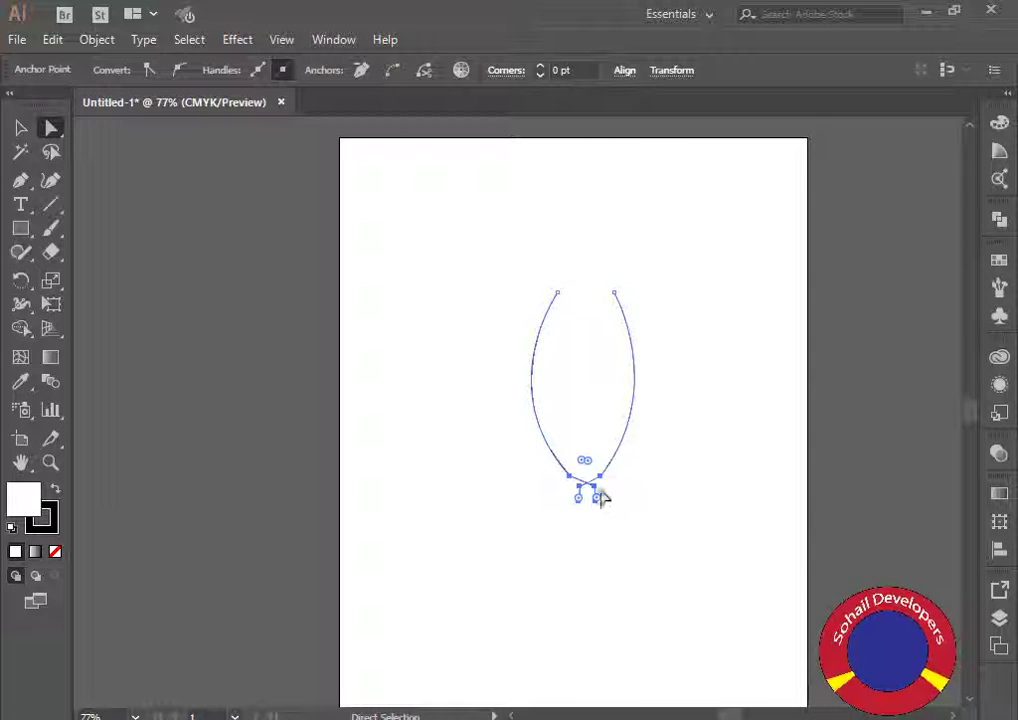
pyautogui.rightClick(596, 497)
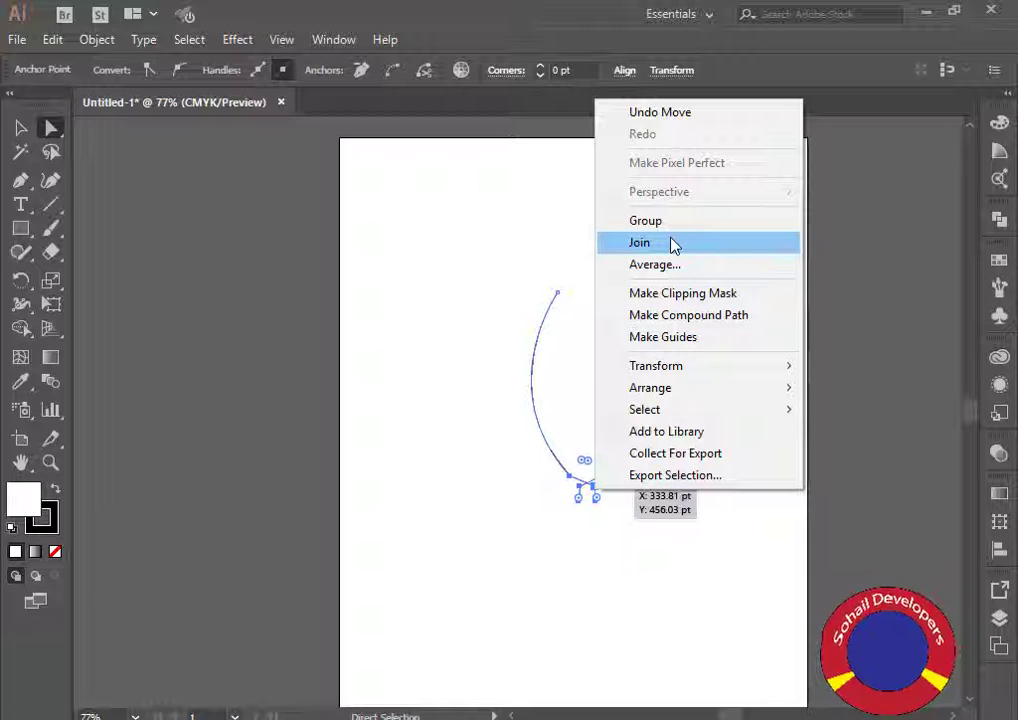
pyautogui.click(672, 243)
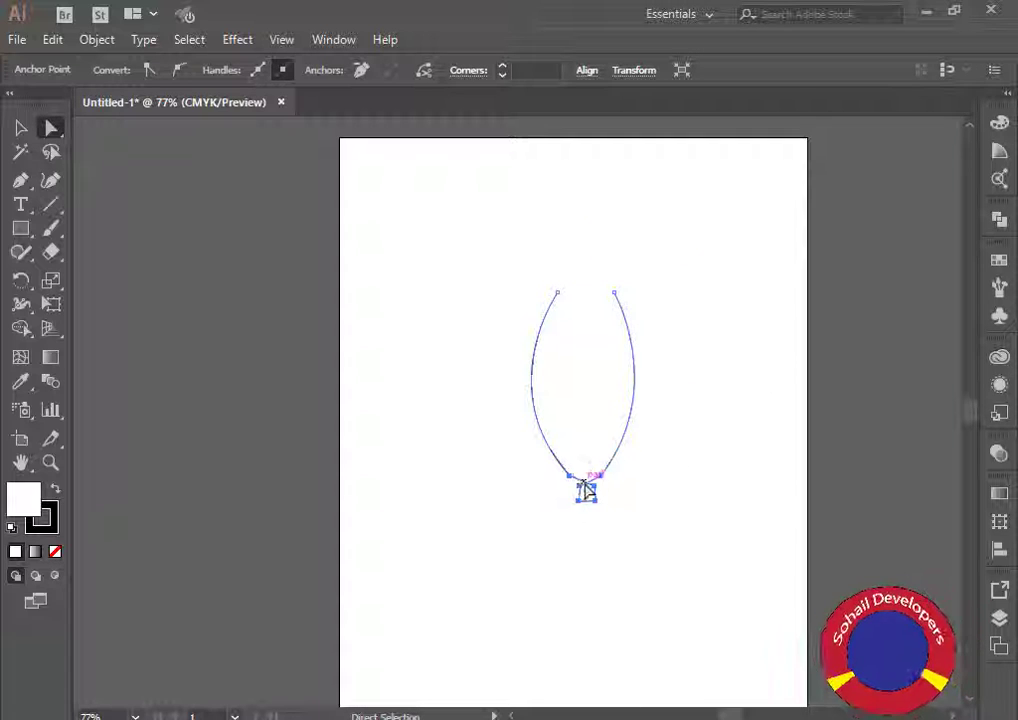
# Average the selected bottom anchor points along both axes so the outline ends in a single point, and deselect it.
pyautogui.rightClick(586, 486)
pyautogui.click(652, 260)
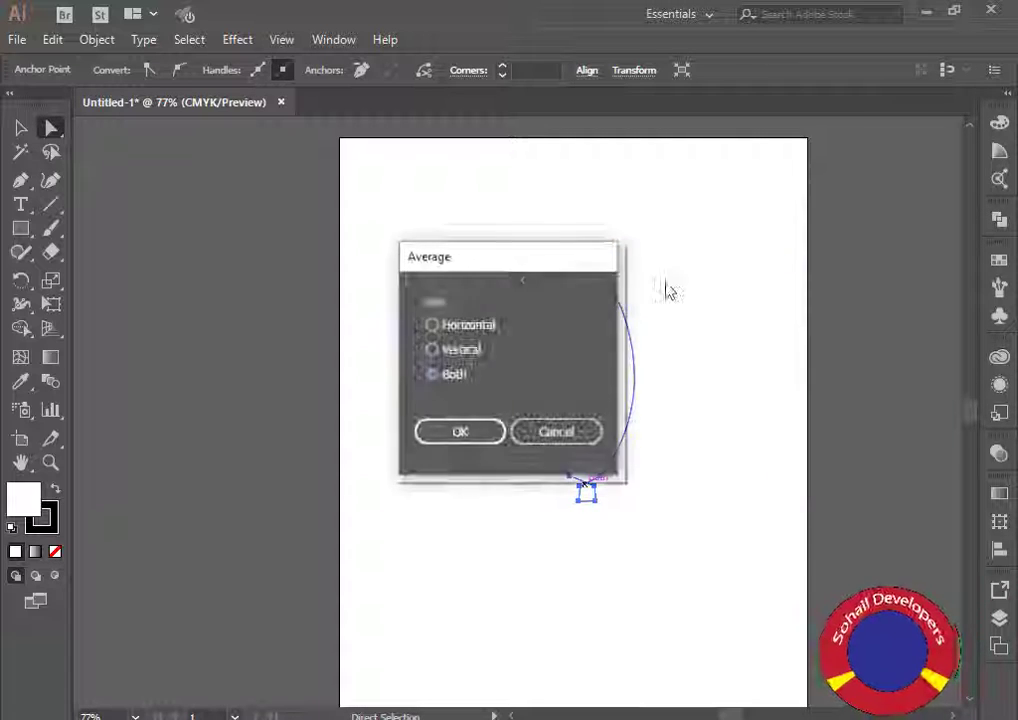
pyautogui.click(468, 437)
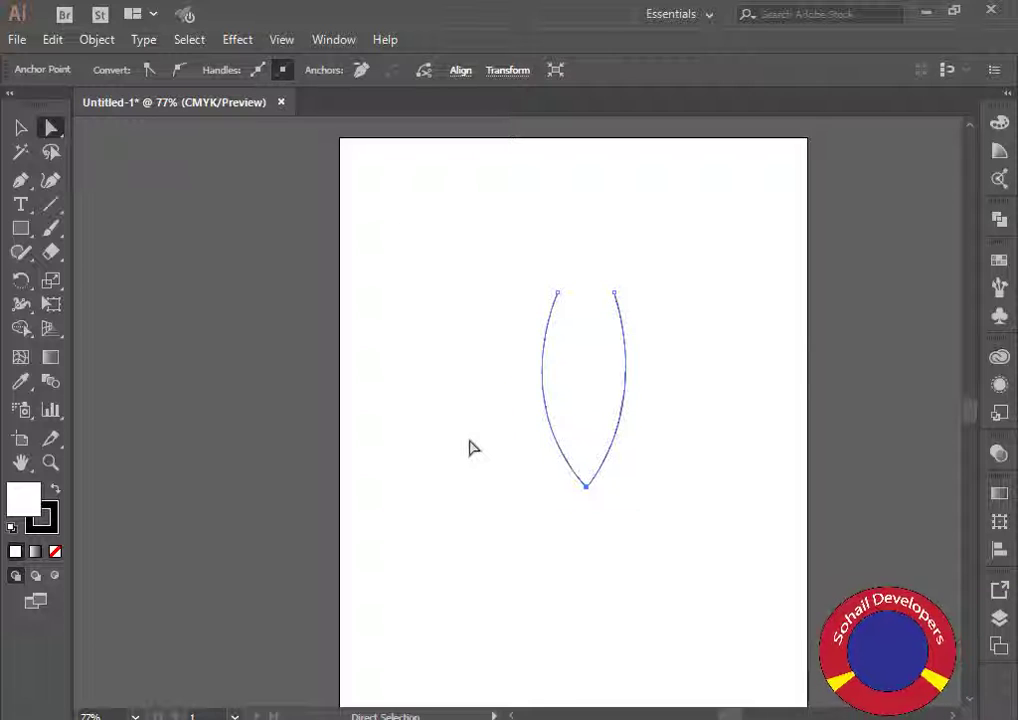
pyautogui.click(490, 483)
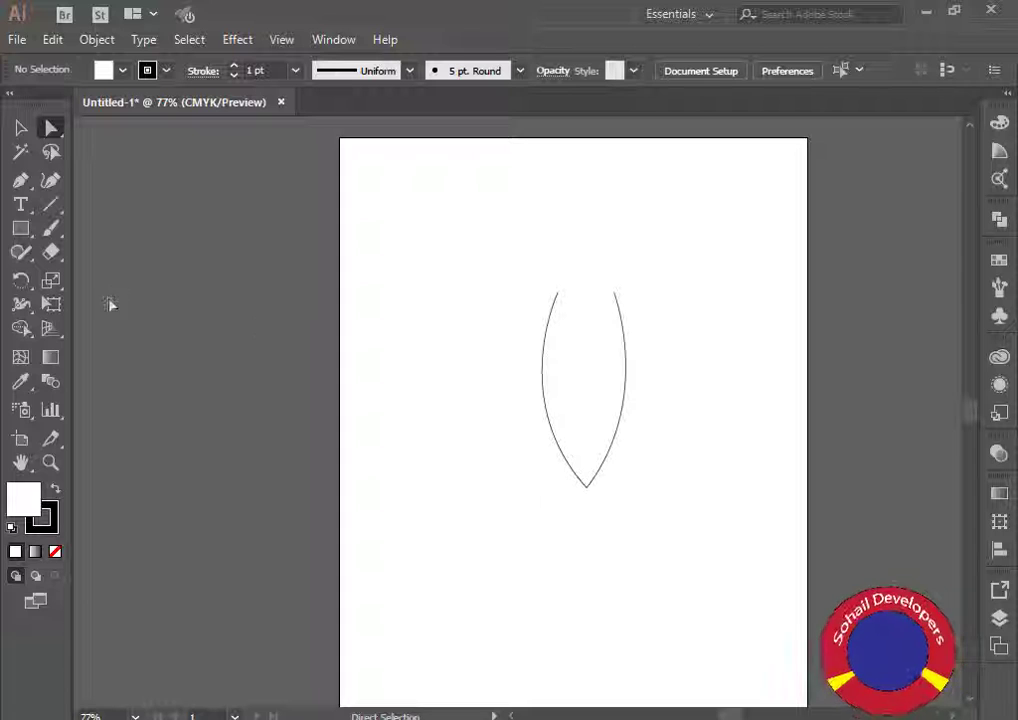
# Draw a small closed upright leaf with two curved sides using the Pen tool, to the left of the large outline.
pyautogui.click(22, 182)
pyautogui.moveTo(397, 362); pyautogui.dragTo(397, 386)
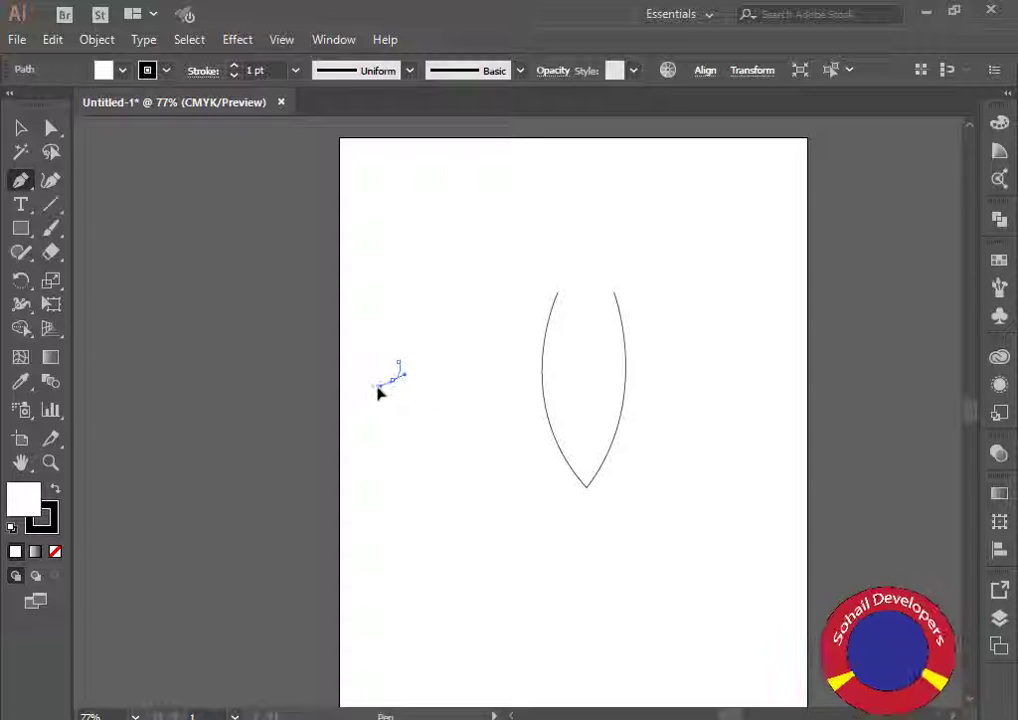
pyautogui.moveTo(368, 441); pyautogui.dragTo(440, 543)
pyautogui.hotkey('ctrl', 'z')
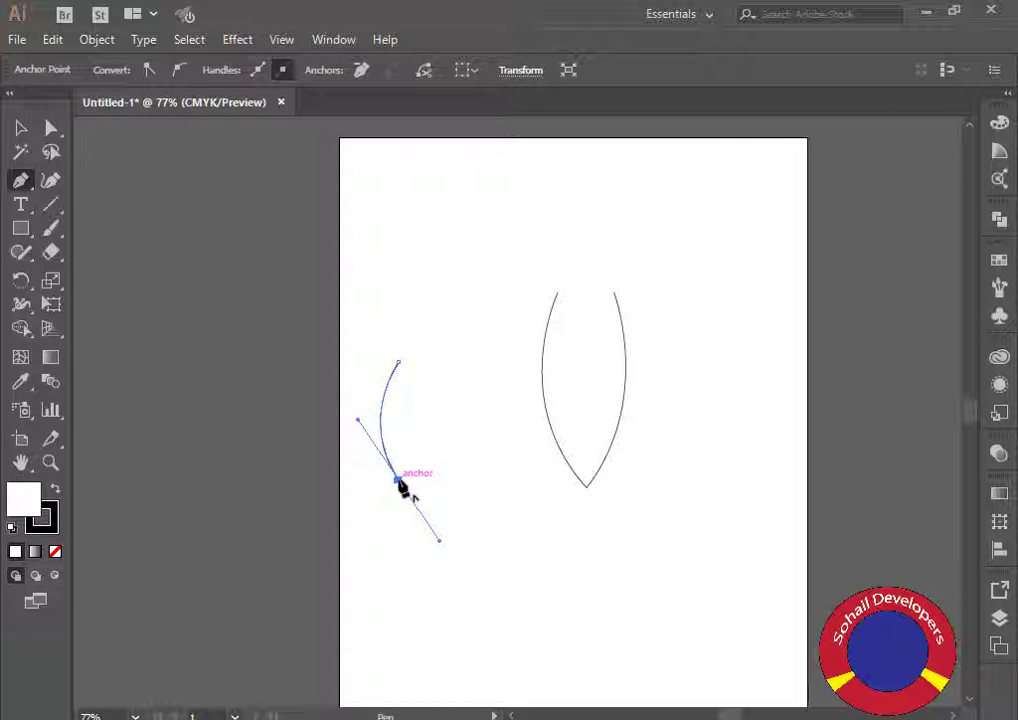
pyautogui.press('ctrl')
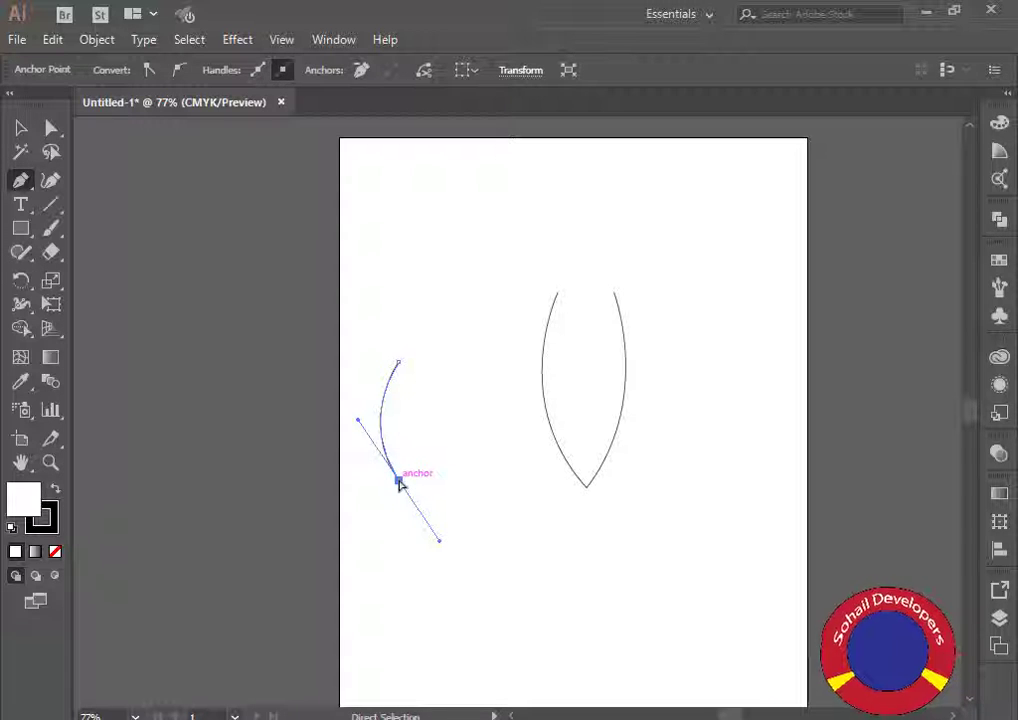
pyautogui.moveTo(397, 364); pyautogui.dragTo(370, 303)
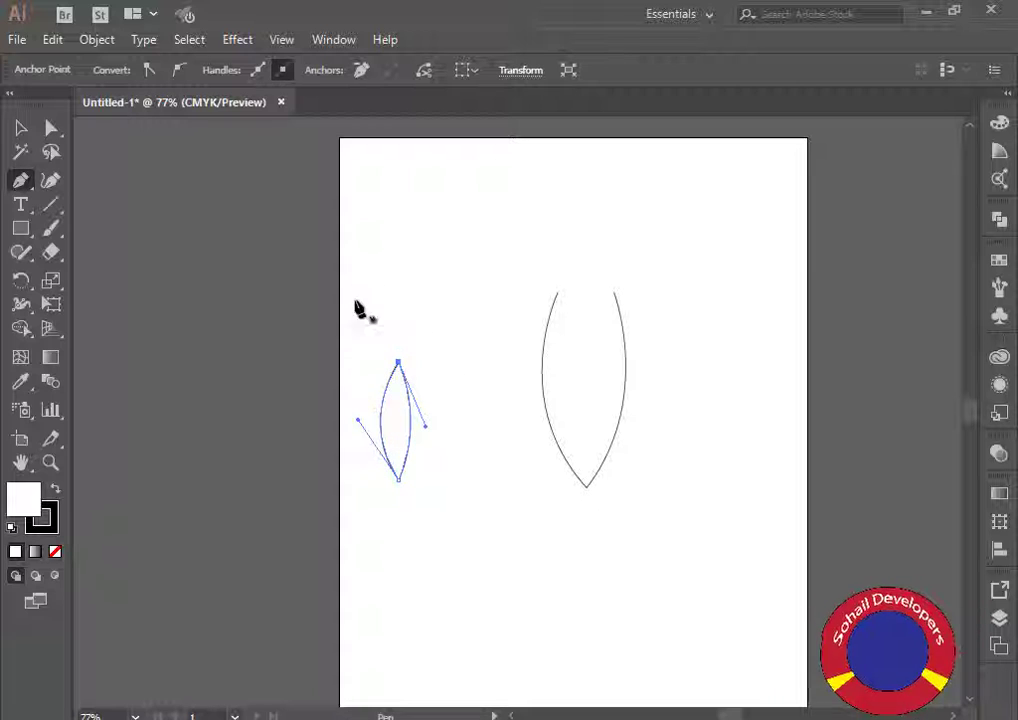
# Scale the leaf down to roughly two thirds of its size.
pyautogui.click(51, 128)
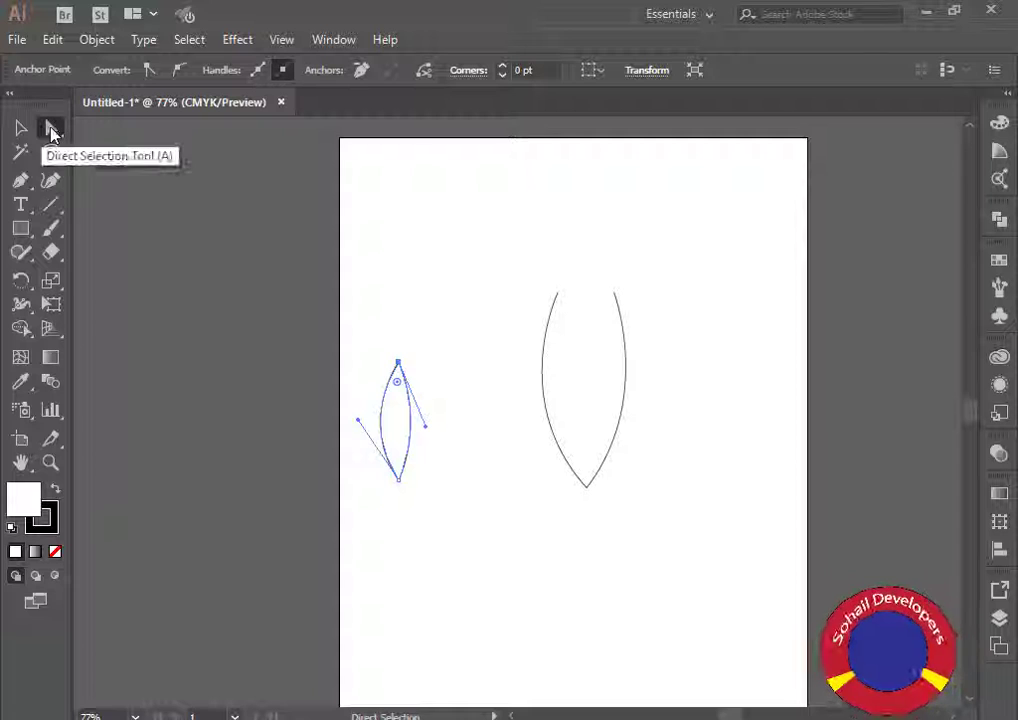
pyautogui.press('v')
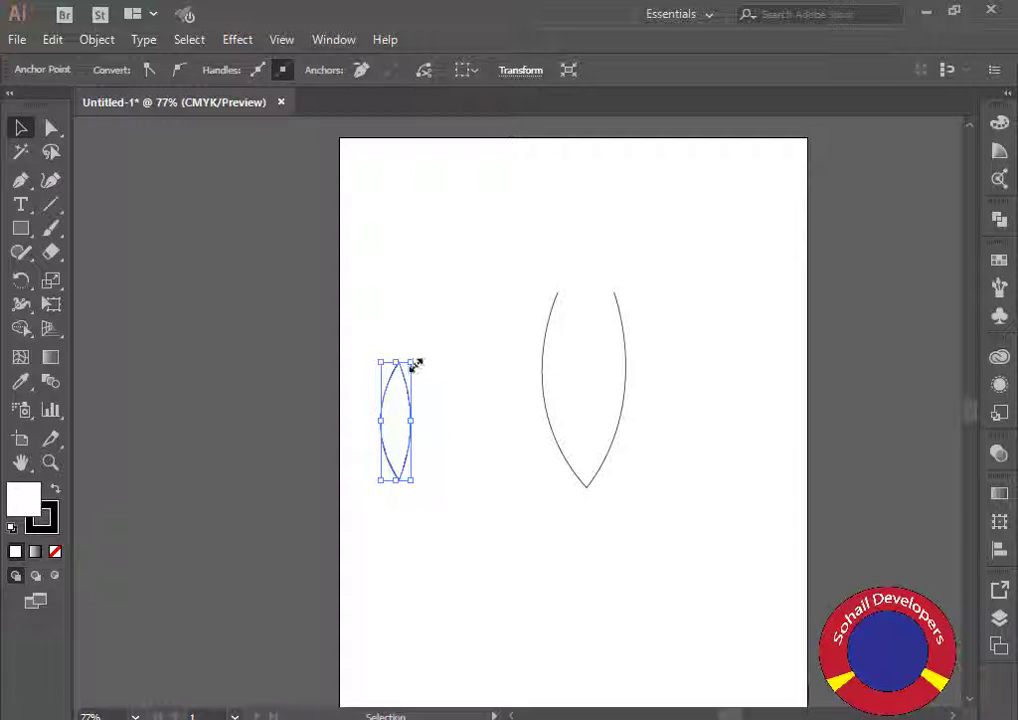
pyautogui.moveTo(415, 365); pyautogui.dragTo(402, 404)
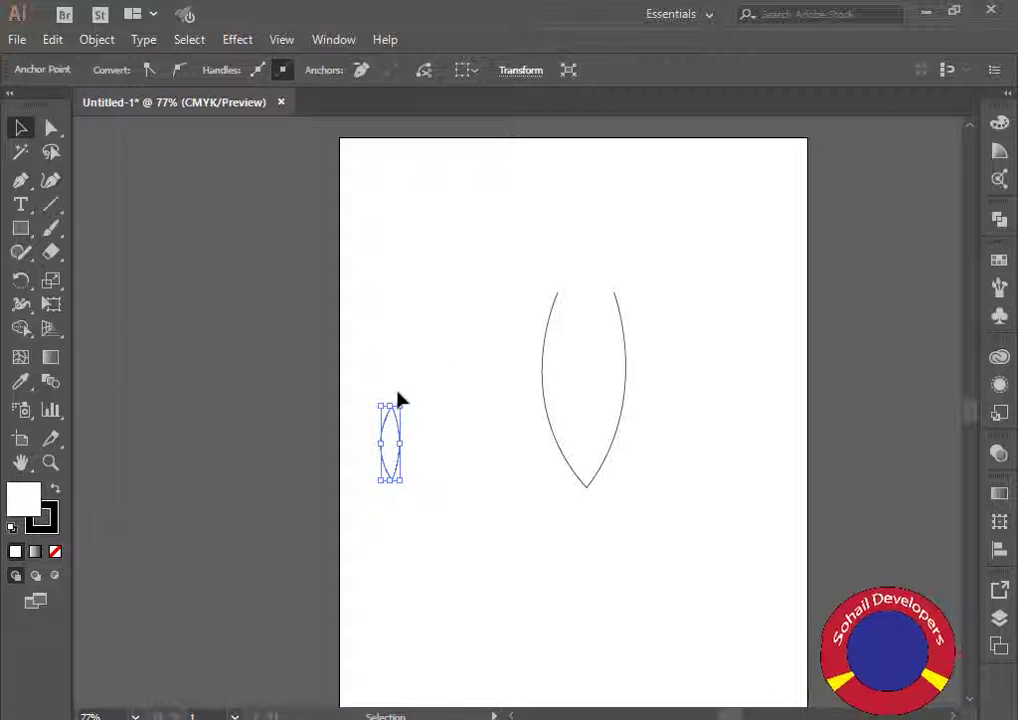
# Tilt the leaf counterclockwise and move it so its lower tip touches the upper part of the outline's left curve.
pyautogui.moveTo(399, 396); pyautogui.dragTo(376, 401)
pyautogui.moveTo(399, 454); pyautogui.dragTo(531, 326)
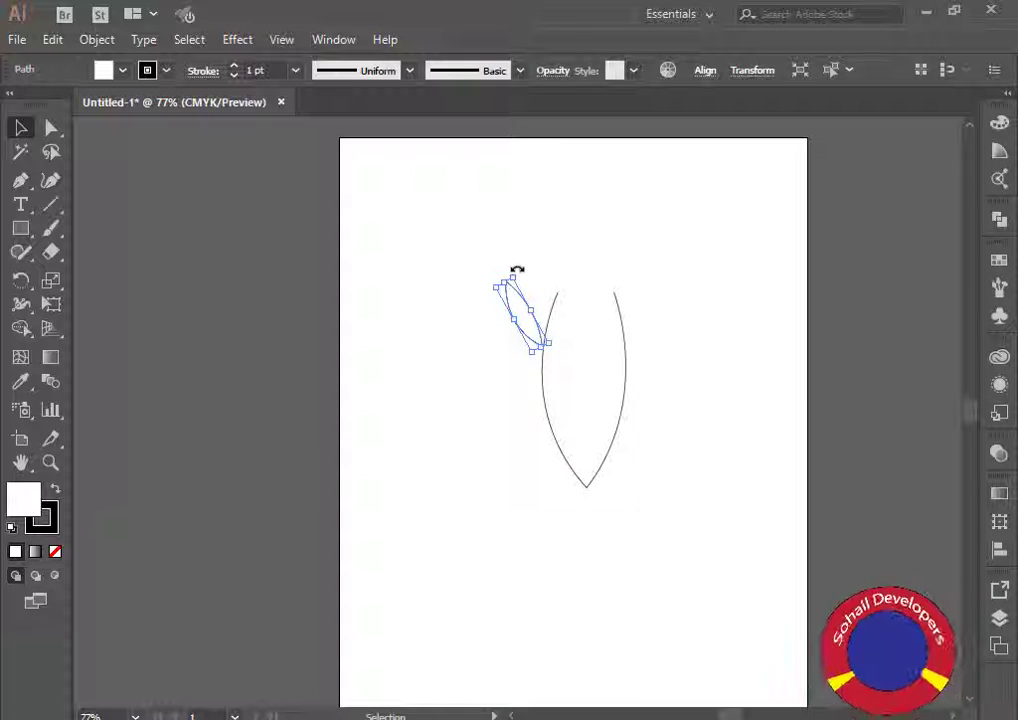
pyautogui.moveTo(517, 273); pyautogui.dragTo(520, 291)
pyautogui.hotkey('ctrl', 'shift', 'a')
pyautogui.click(515, 298)
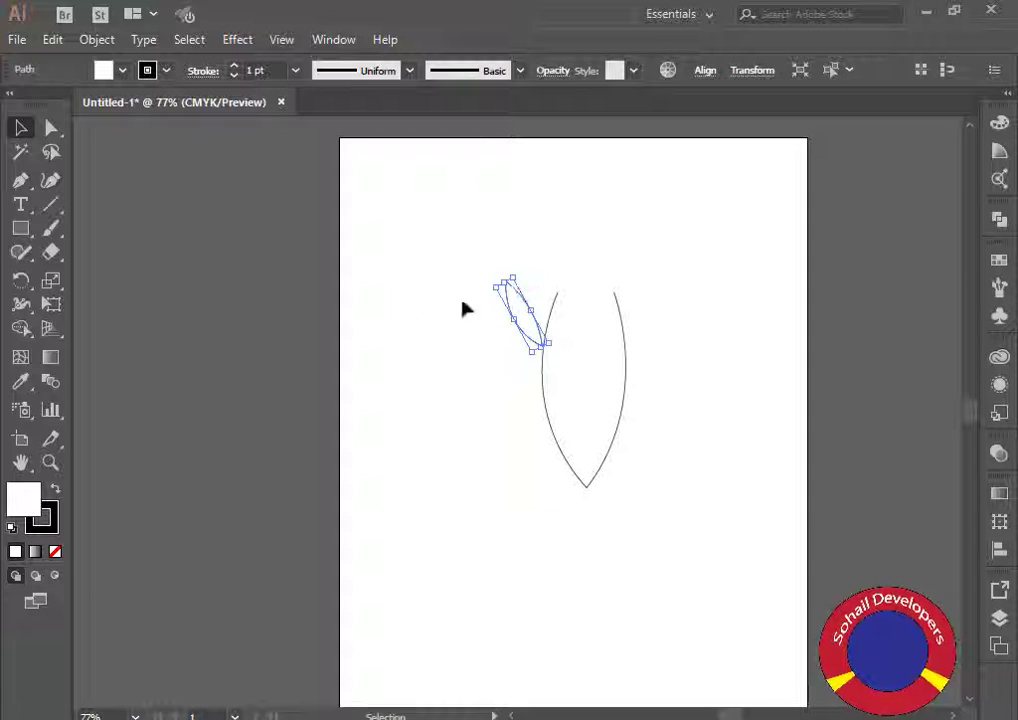
# Shrink the tilted leaf a little more and set its lower tip back on the outline's left curve.
pyautogui.moveTo(510, 276); pyautogui.dragTo(513, 300)
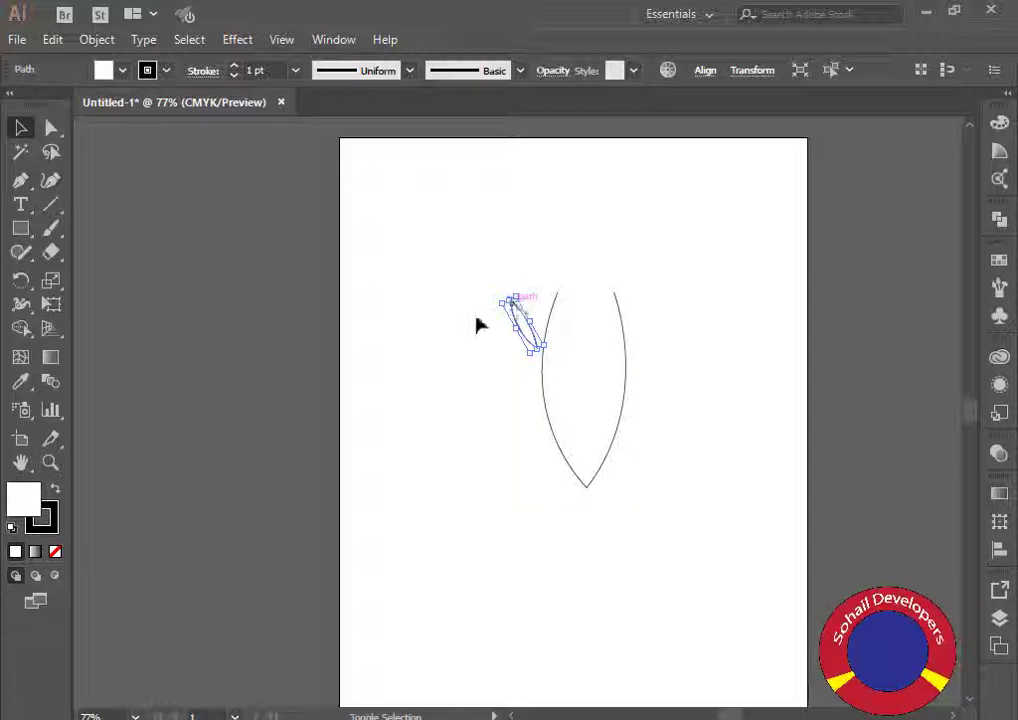
pyautogui.click(477, 364)
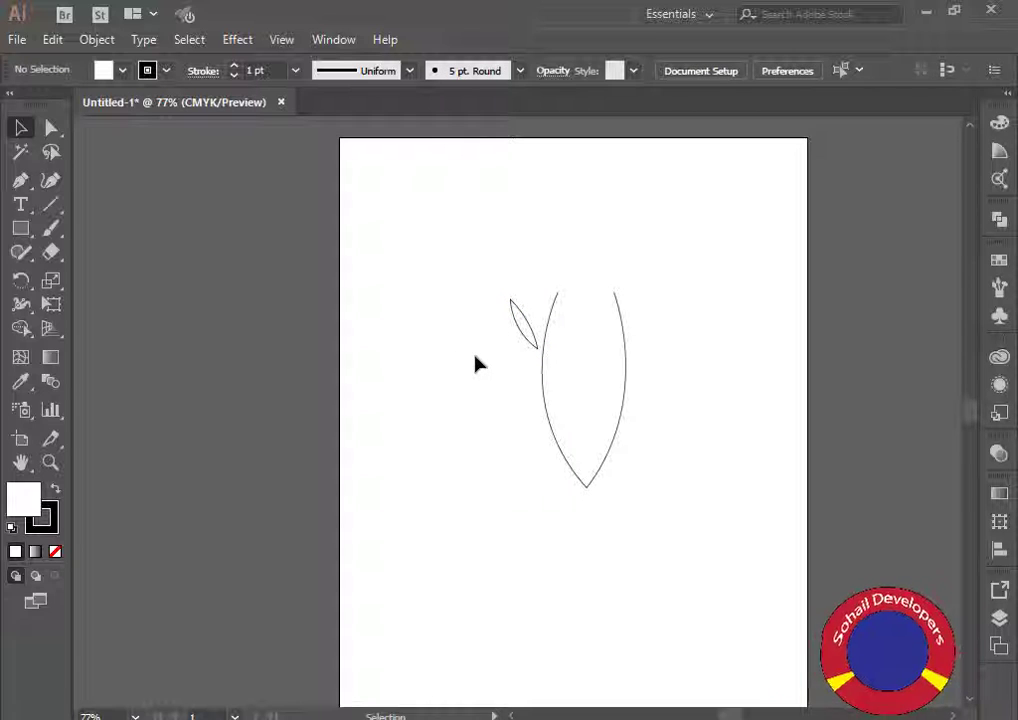
pyautogui.click(521, 327)
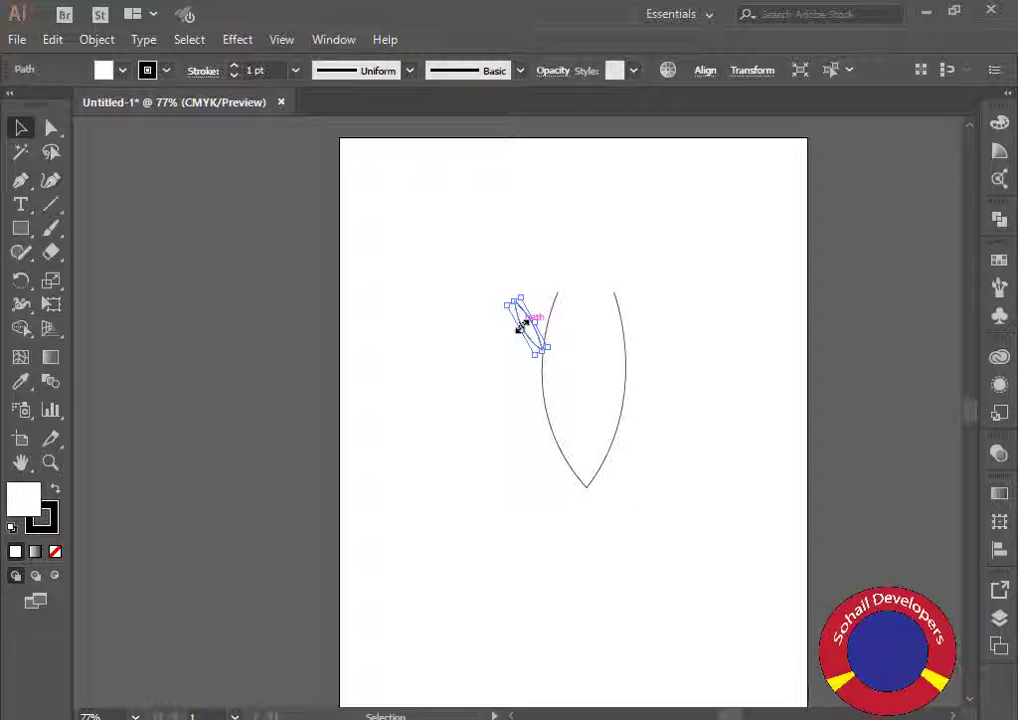
pyautogui.click(503, 417)
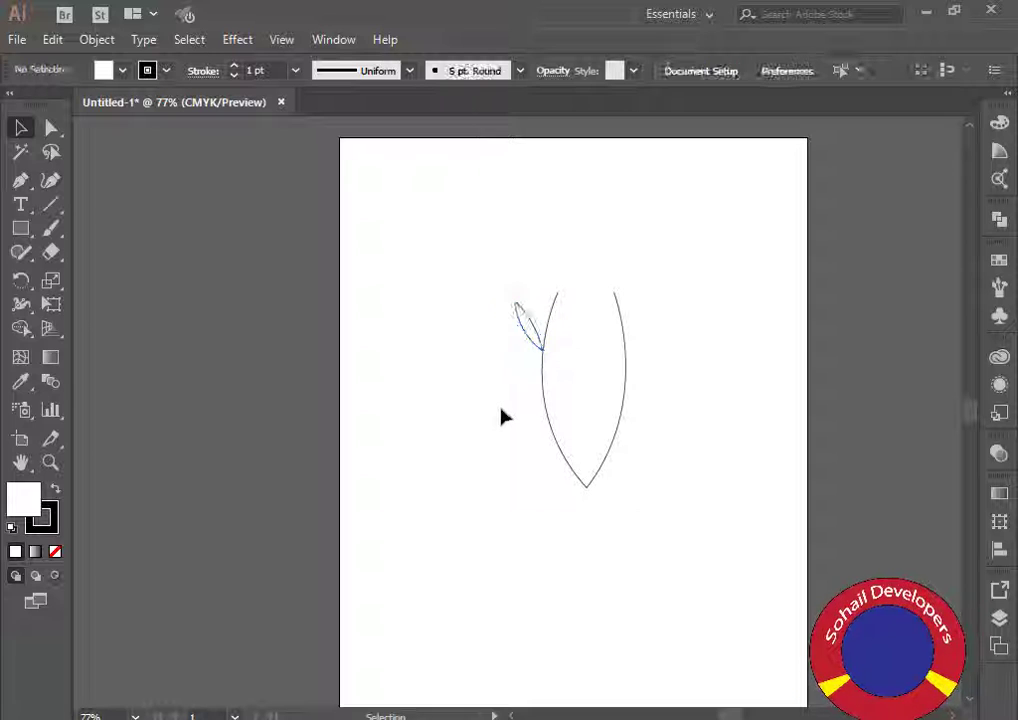
# Duplicate the leaf twice, placing one copy above it on the left curve and the other in the free space farther left.
pyautogui.click(535, 348)
pyautogui.press('a')
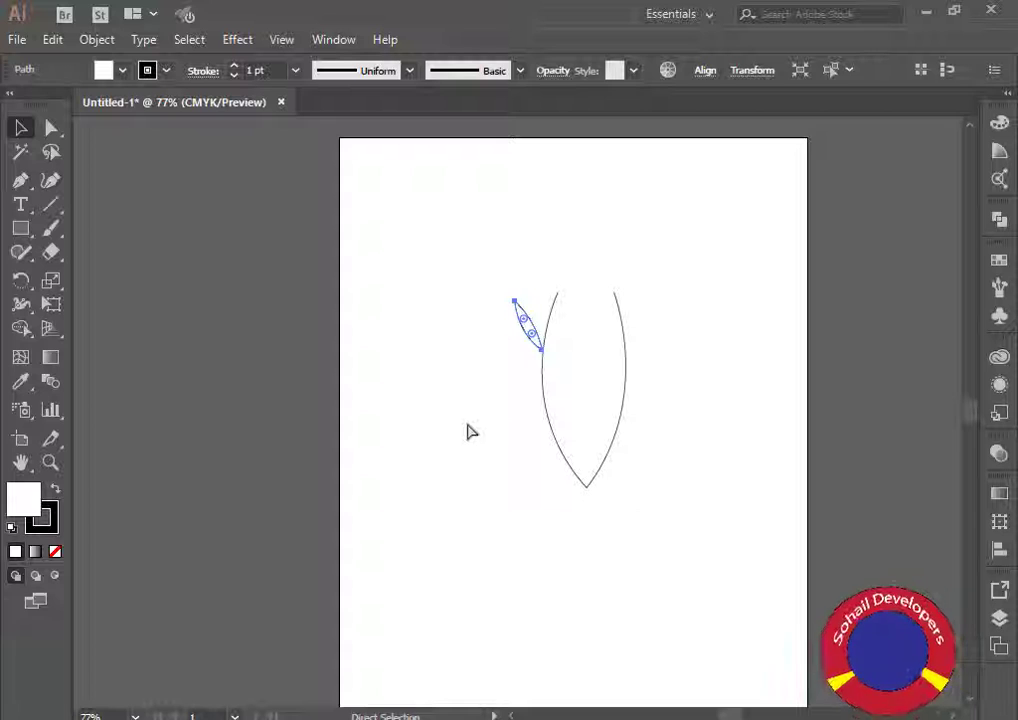
pyautogui.hotkey('ctrl', 'c')
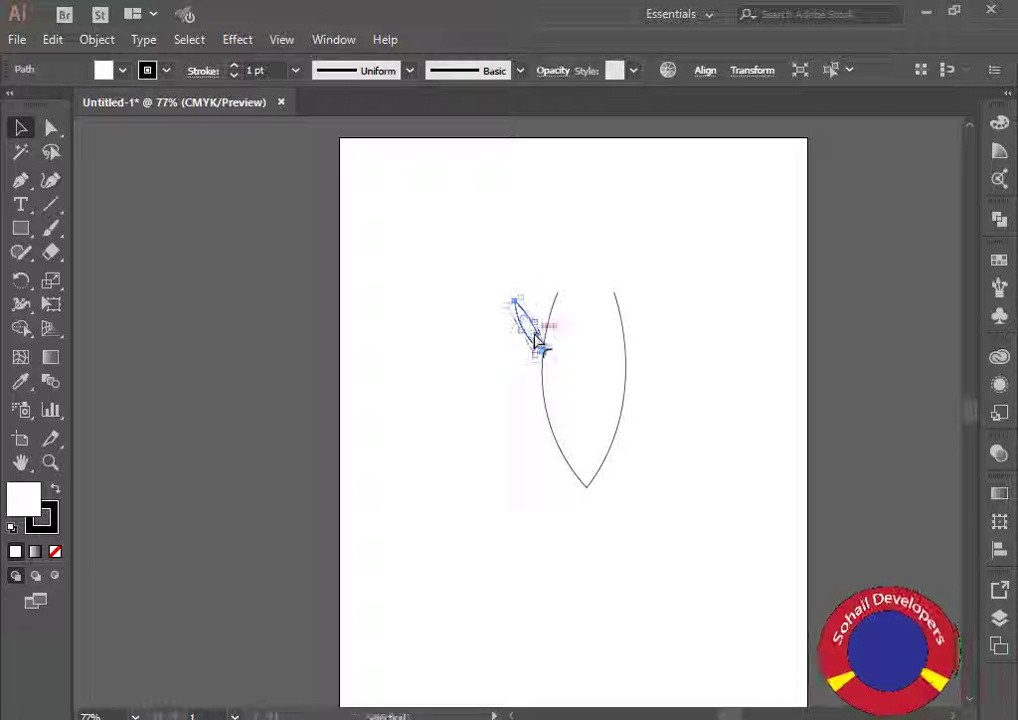
pyautogui.moveTo(528, 330); pyautogui.dragTo(523, 414)
pyautogui.moveTo(536, 334); pyautogui.dragTo(488, 364)
pyautogui.moveTo(540, 400); pyautogui.dragTo(541, 318)
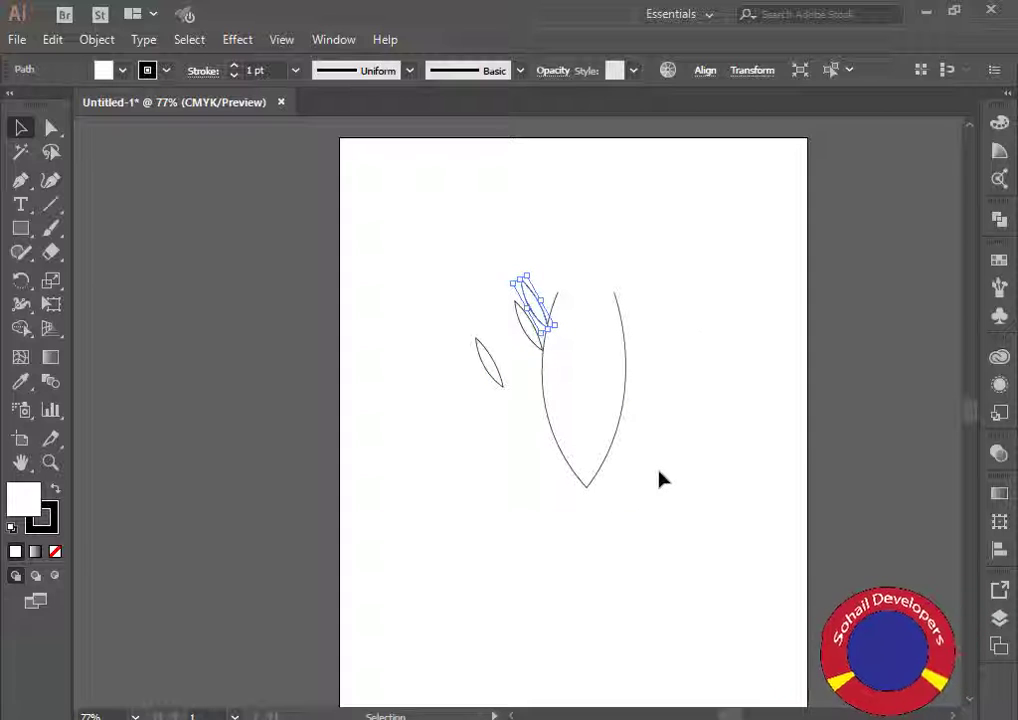
# Nudge the spare leaf right and slightly up until its tip meets the left curve below the other two, and deselect it.
pyautogui.click(668, 344)
pyautogui.moveTo(502, 395); pyautogui.dragTo(500, 405)
pyautogui.press('Right')
pyautogui.press('Right')
pyautogui.press('Right')
pyautogui.press('Right')
pyautogui.press('Right')
pyautogui.press('Right')
pyautogui.press('Right')
pyautogui.press('Right')
pyautogui.press('Right')
pyautogui.press('Right')
pyautogui.press('Right')
pyautogui.press('Right')
pyautogui.press('Right')
pyautogui.press('Right')
pyautogui.press('Right')
pyautogui.press('Right')
pyautogui.press('Right')
pyautogui.press('Right')
pyautogui.press('Right')
pyautogui.press('Right')
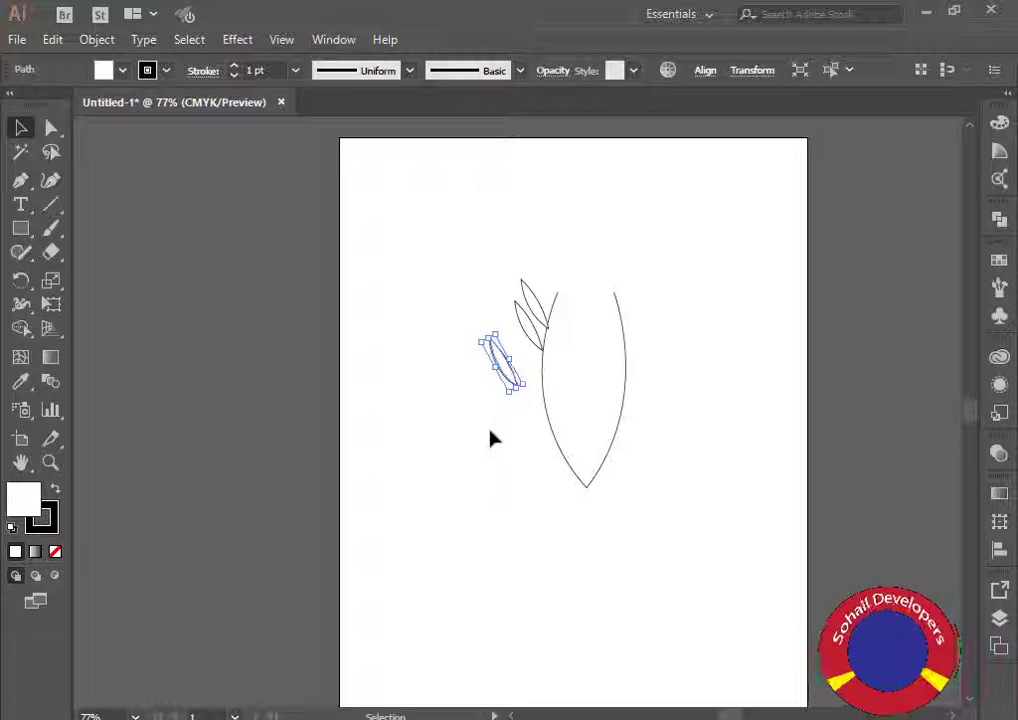
pyautogui.press('Up')
pyautogui.press('Up')
pyautogui.press('Up')
pyautogui.press('Up')
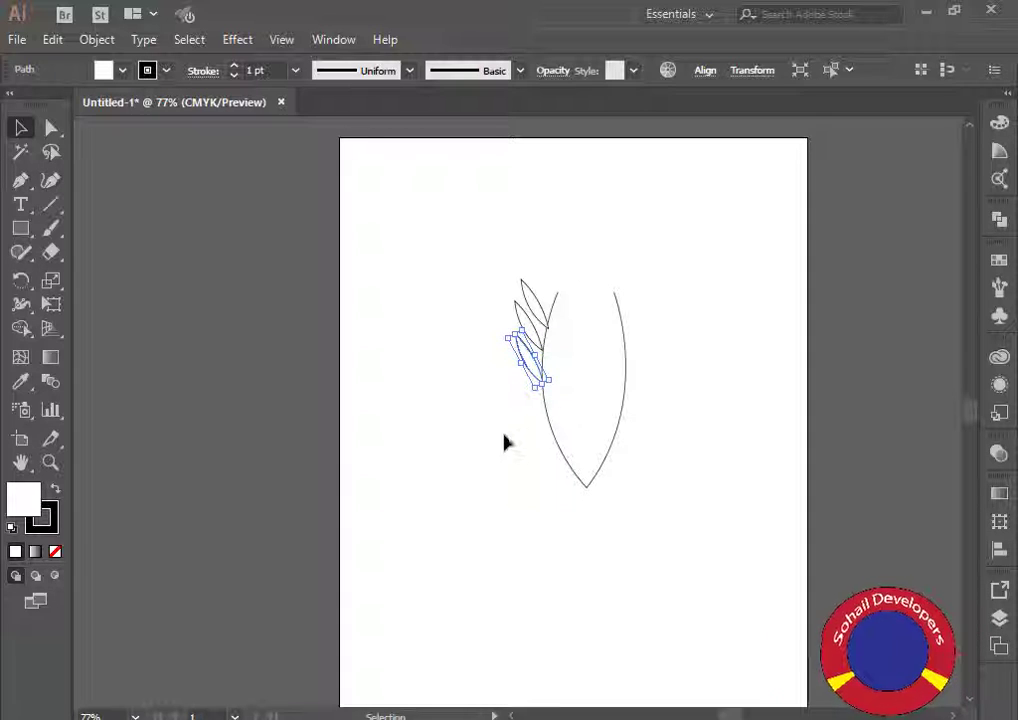
pyautogui.click(503, 442)
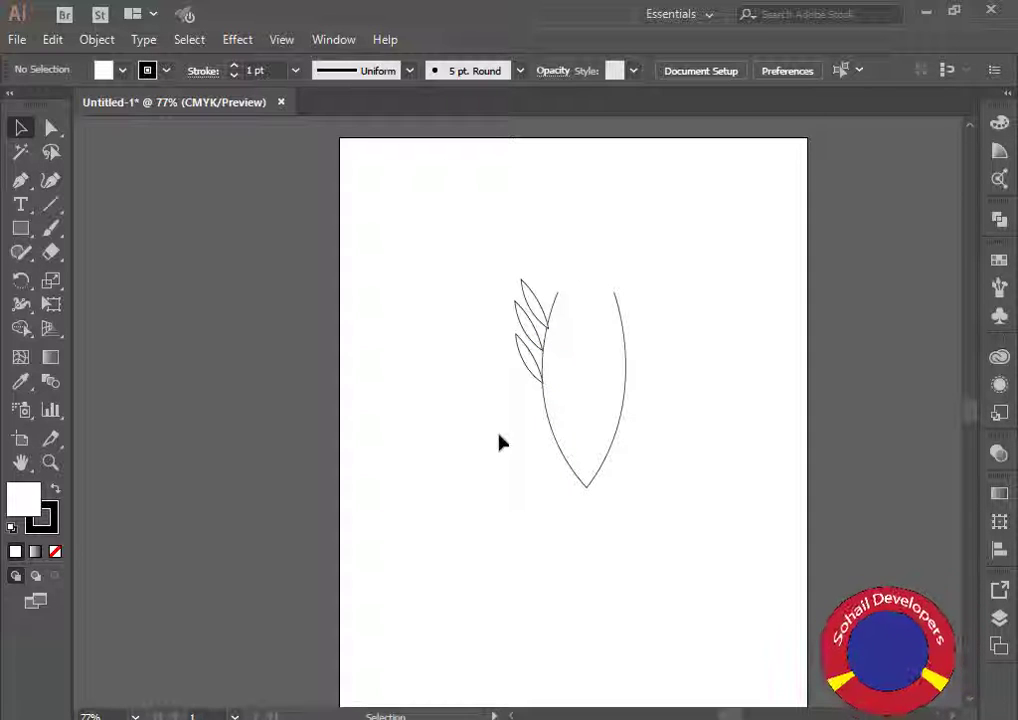
# Duplicate the three leaves on the left curve and place the copies over the outline's right curve.
pyautogui.moveTo(440, 222); pyautogui.dragTo(529, 406)
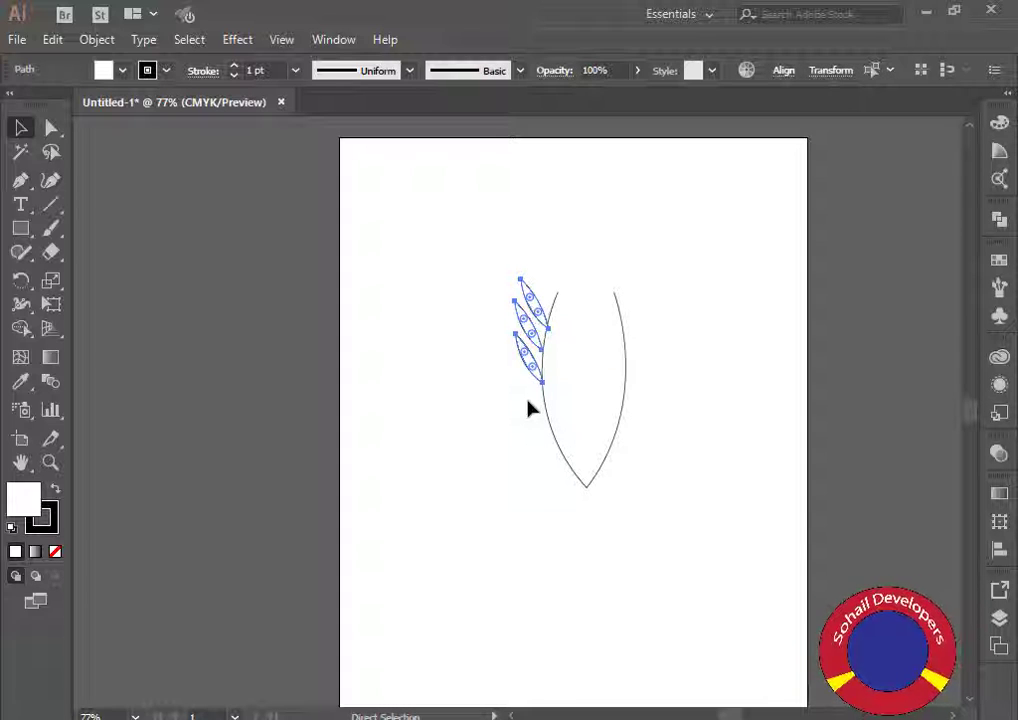
pyautogui.press('v')
pyautogui.moveTo(533, 338); pyautogui.dragTo(609, 336)
pyautogui.click(704, 336)
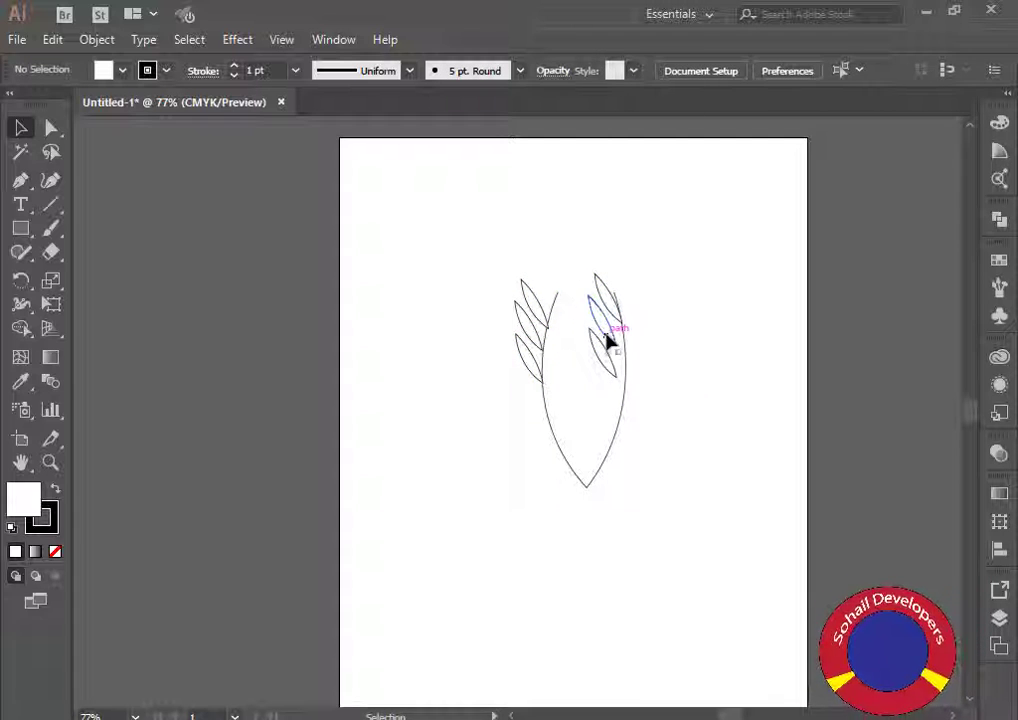
# Nudge the middle copied leaf down and right until its lower tip meets the right curve.
pyautogui.click(609, 339)
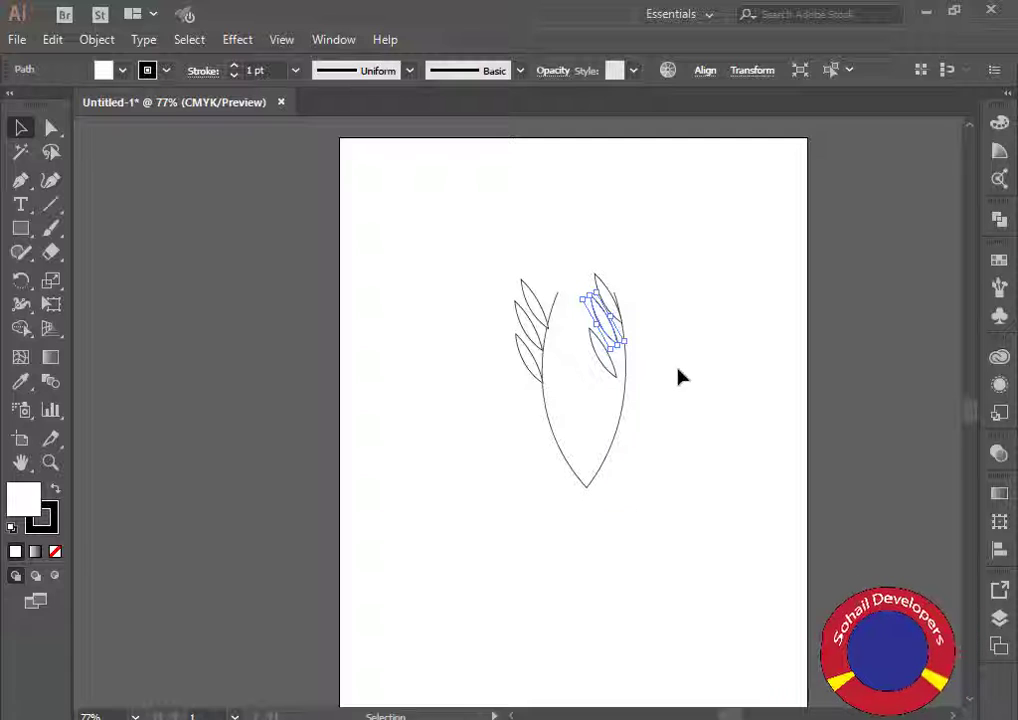
pyautogui.press('Down')
pyautogui.press('Down')
pyautogui.press('Down')
pyautogui.press('Down')
pyautogui.press('Right')
pyautogui.press('Right')
pyautogui.press('Down')
pyautogui.press('Down')
pyautogui.press('Down')
pyautogui.press('Down')
pyautogui.press('Right')
pyautogui.press('Right')
pyautogui.press('Right')
pyautogui.press('Down')
pyautogui.press('Down')
pyautogui.press('Down')
pyautogui.press('Right')
pyautogui.press('Right')
pyautogui.press('Right')
pyautogui.press('Right')
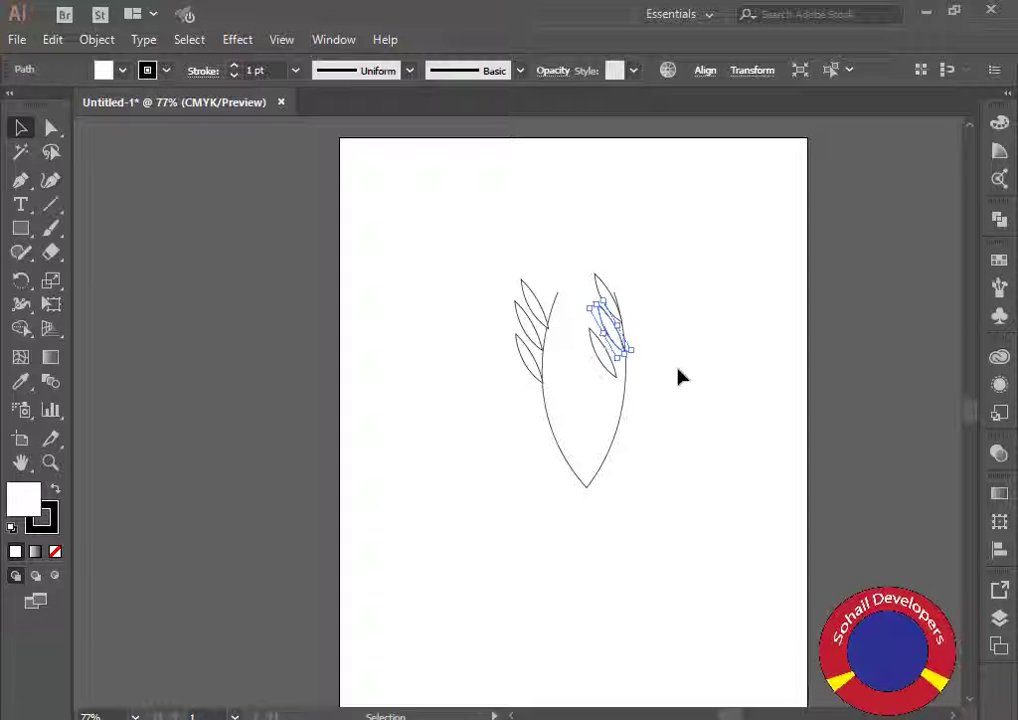
pyautogui.click(686, 379)
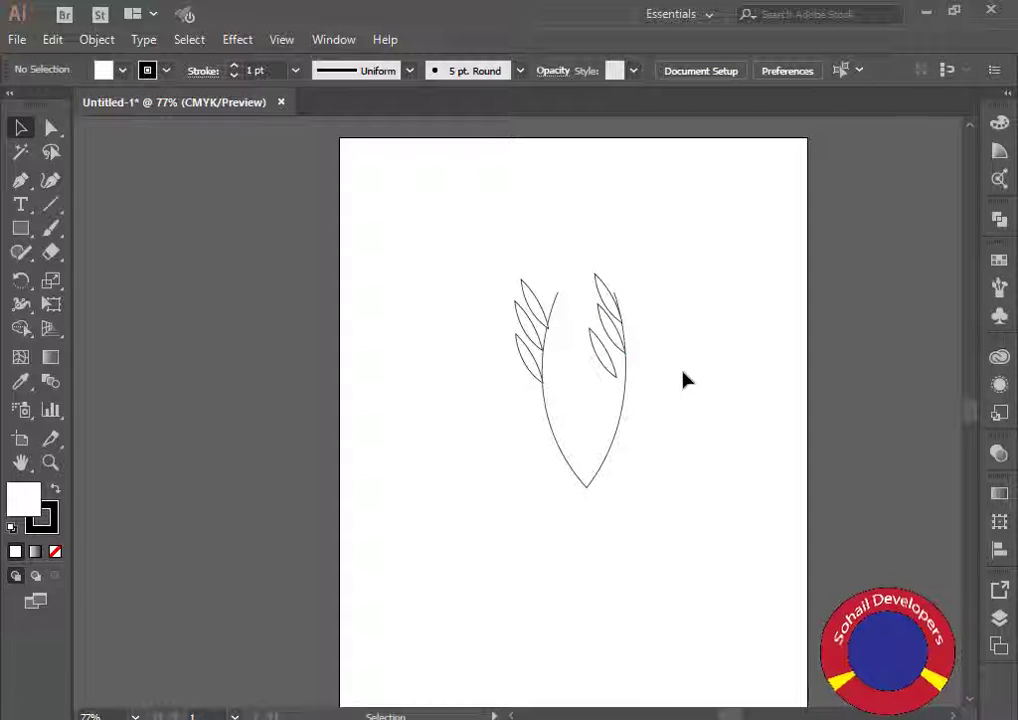
# Fine-tune the middle leaf slightly lower along the right curve and deselect it.
pyautogui.click(626, 348)
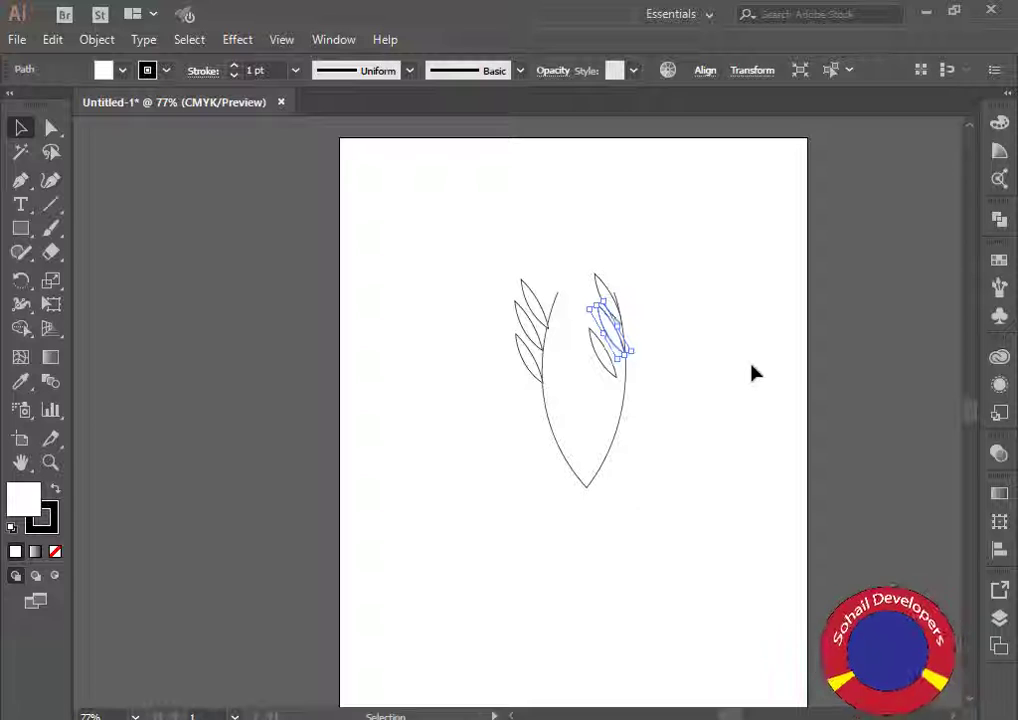
pyautogui.click(643, 368)
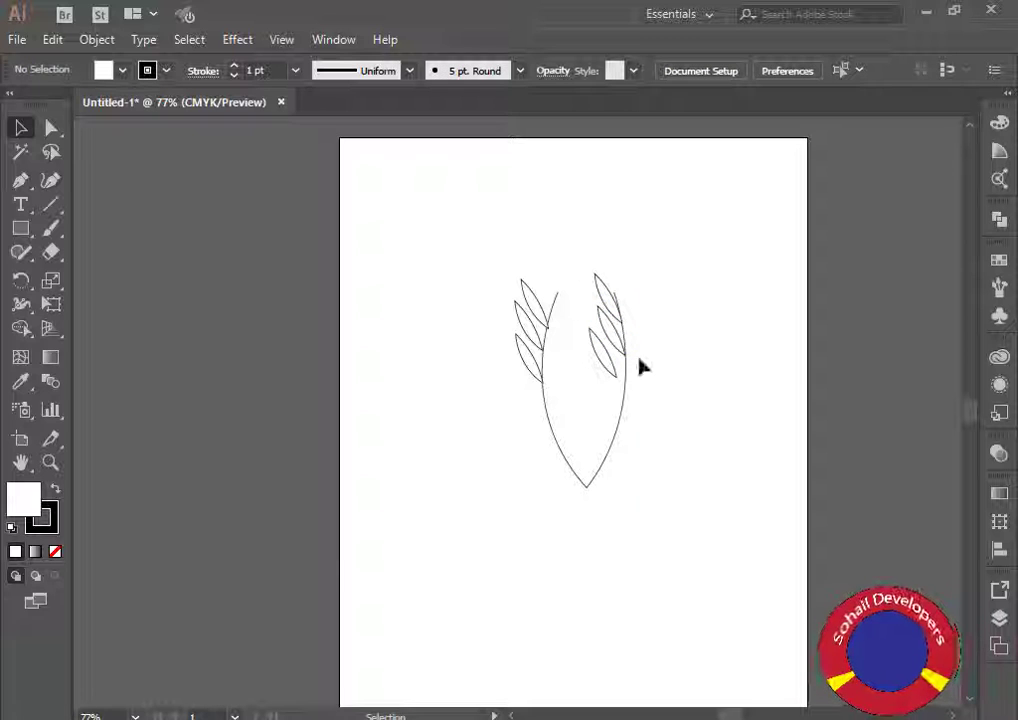
pyautogui.click(620, 348)
pyautogui.moveTo(613, 314); pyautogui.dragTo(586, 292)
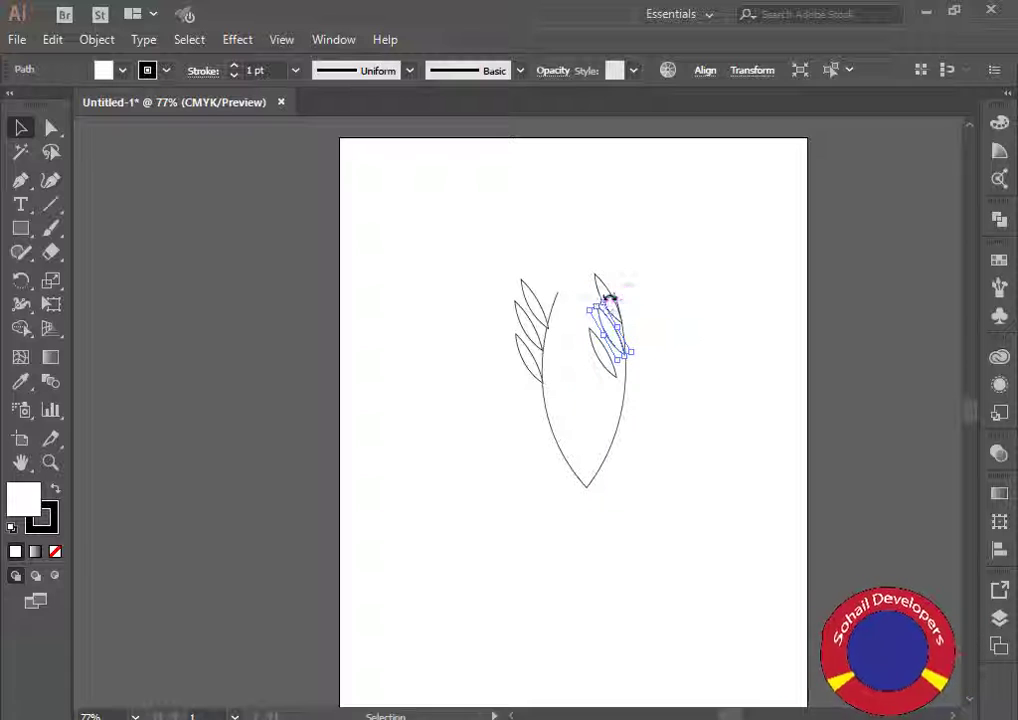
pyautogui.click(666, 287)
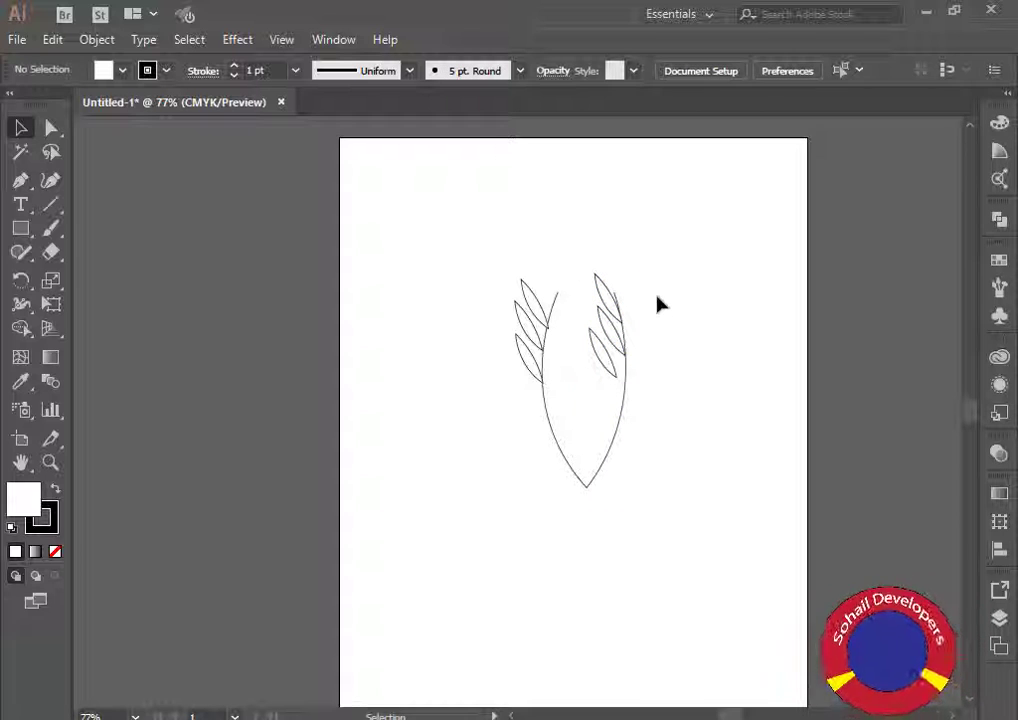
# Rotate the lowest copied leaf slightly counterclockwise and nudge it right and down so its tip meets the right curve.
pyautogui.click(603, 358)
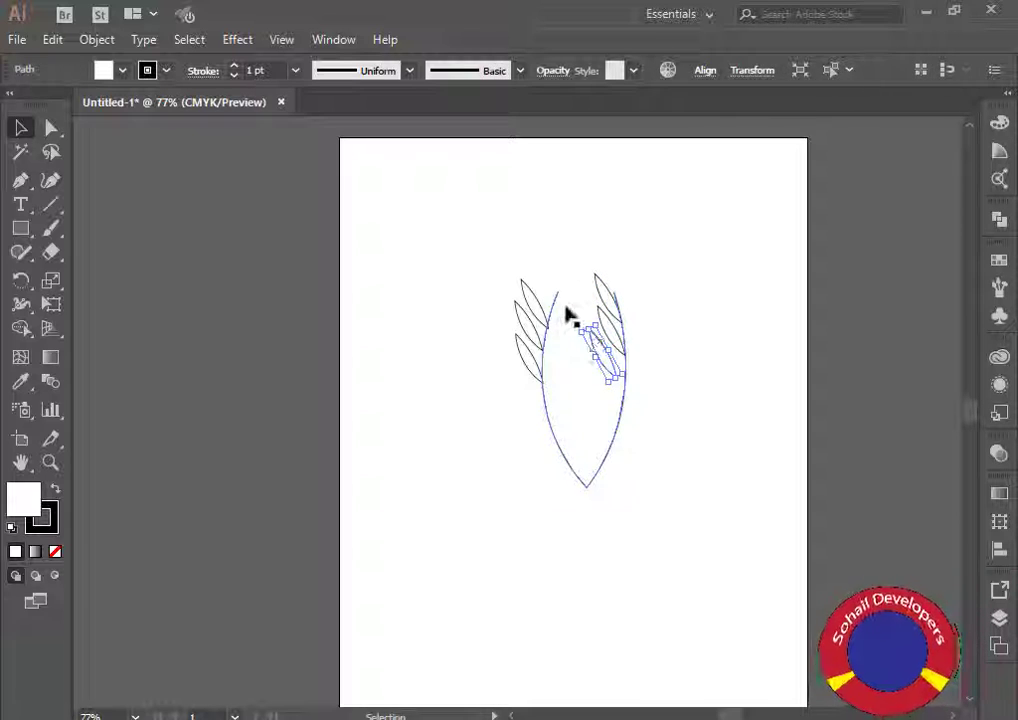
pyautogui.moveTo(572, 329); pyautogui.dragTo(565, 357)
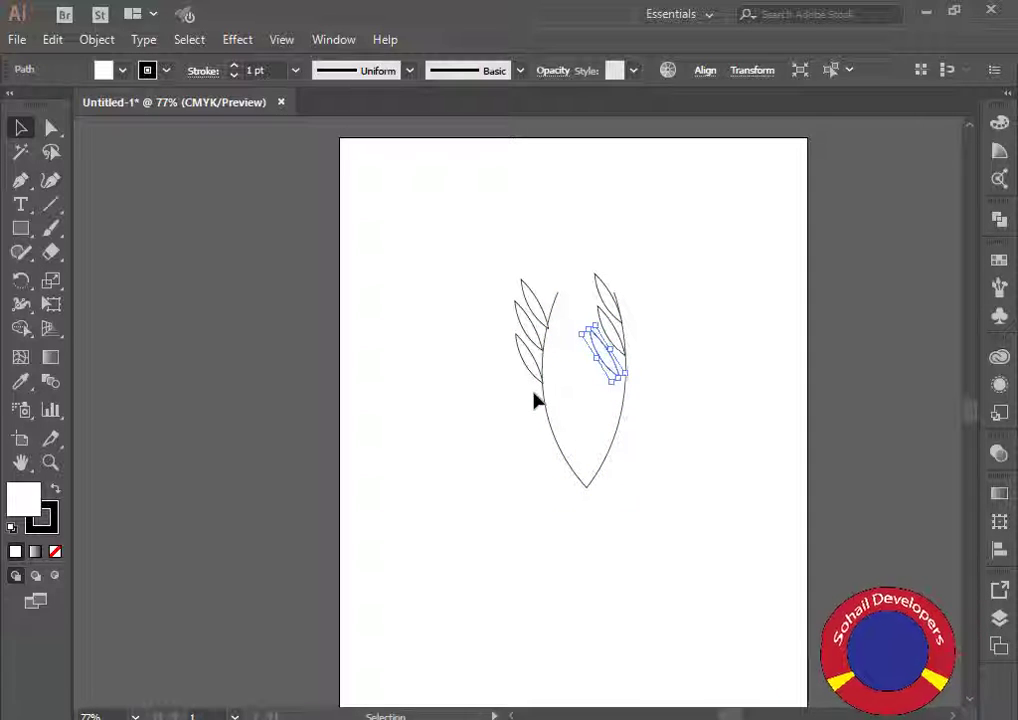
pyautogui.press('Right')
pyautogui.press('Right')
pyautogui.press('Right')
pyautogui.press('Right')
pyautogui.press('Right')
pyautogui.press('Right')
pyautogui.press('Down')
pyautogui.press('Down')
pyautogui.press('Down')
pyautogui.press('Down')
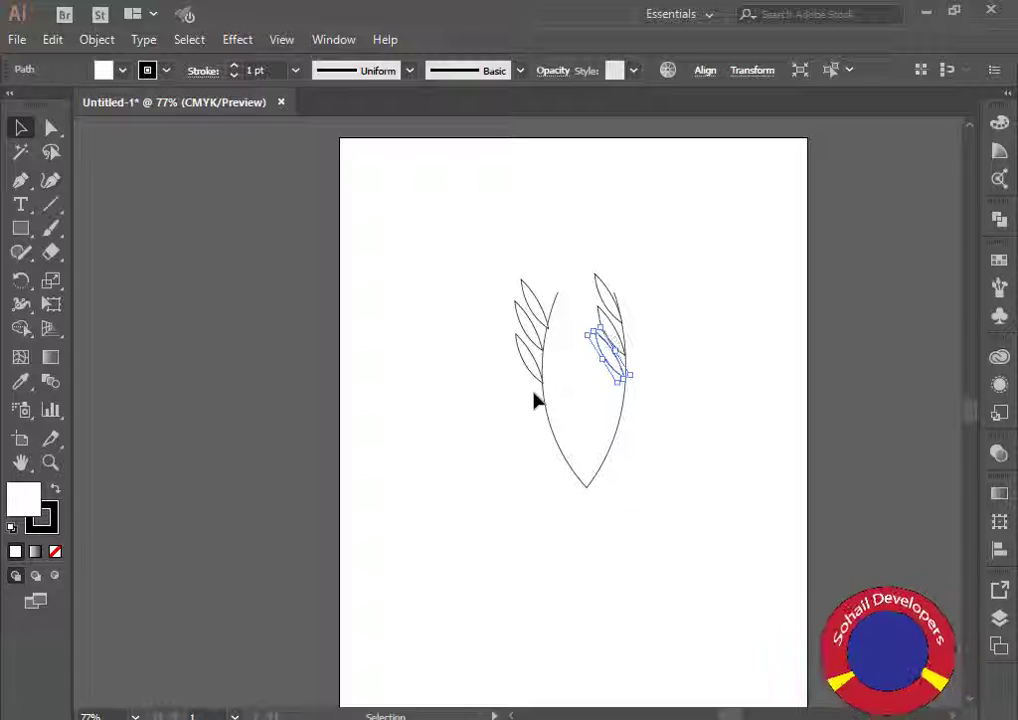
pyautogui.click(520, 443)
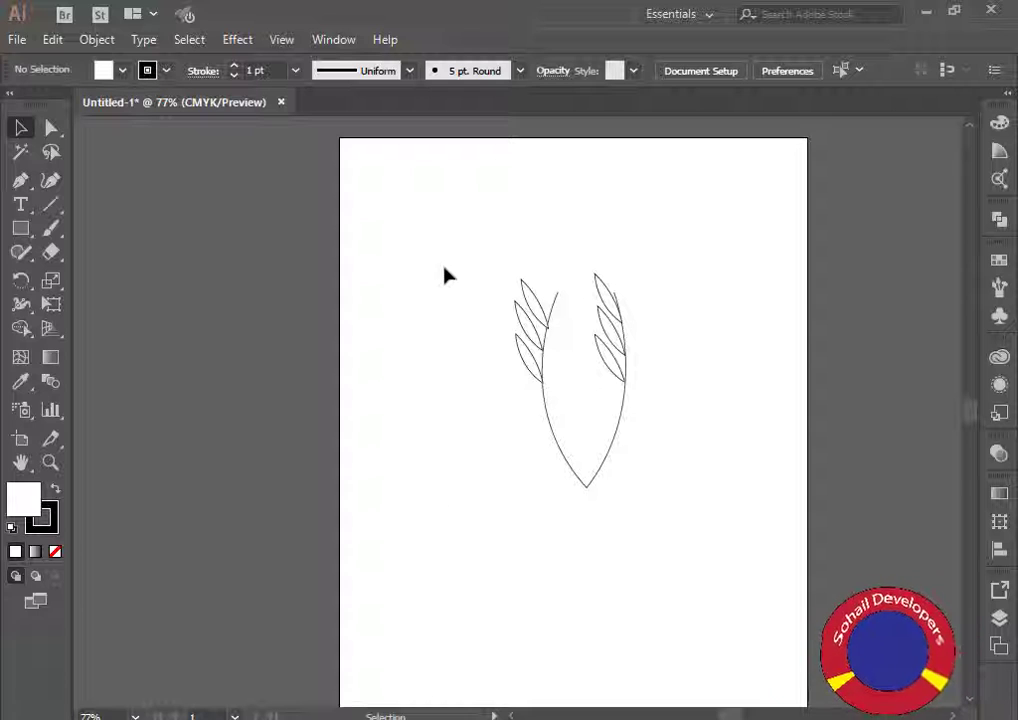
# Duplicate the three leaves on the left curve, place the copies below the originals, and rotate them slightly counterclockwise.
pyautogui.moveTo(524, 341); pyautogui.dragTo(537, 375)
pyautogui.hotkey('ctrl', 'z')
pyautogui.hotkey('ctrl', 'z')
pyautogui.hotkey('ctrl', 'z')
pyautogui.hotkey('ctrl', 'z')
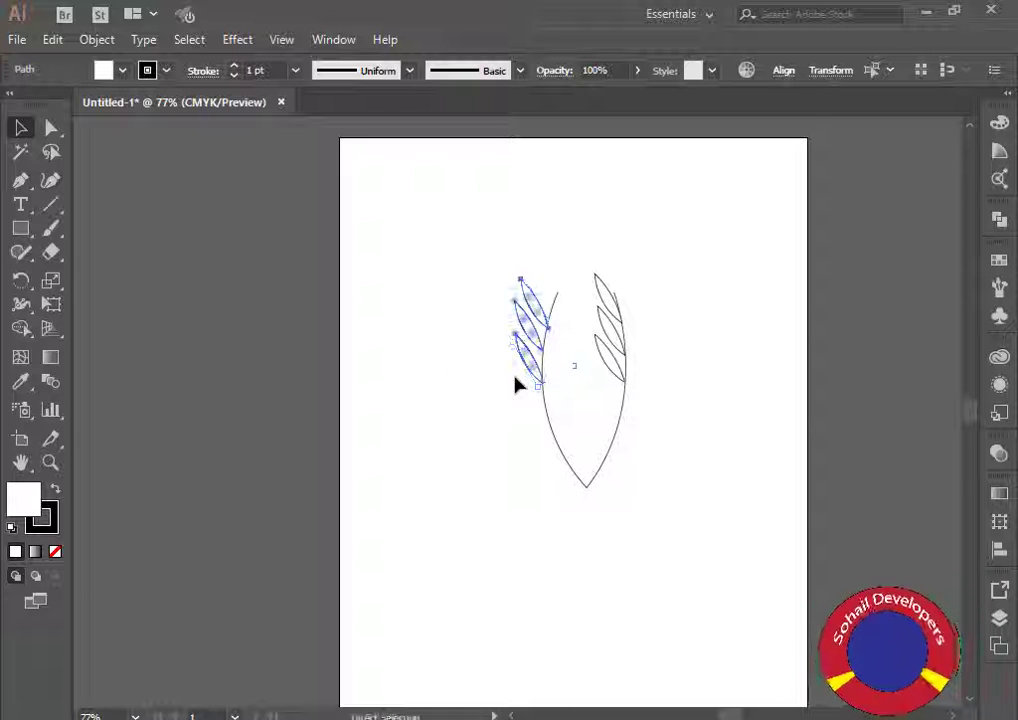
pyautogui.click(520, 363)
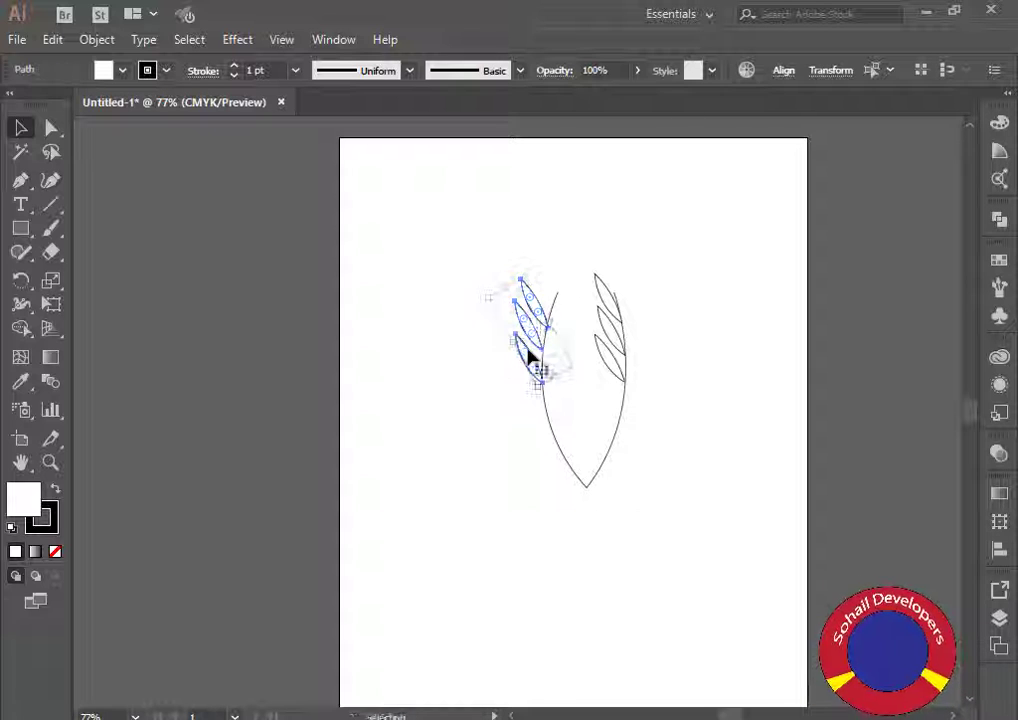
pyautogui.moveTo(532, 360); pyautogui.dragTo(515, 452)
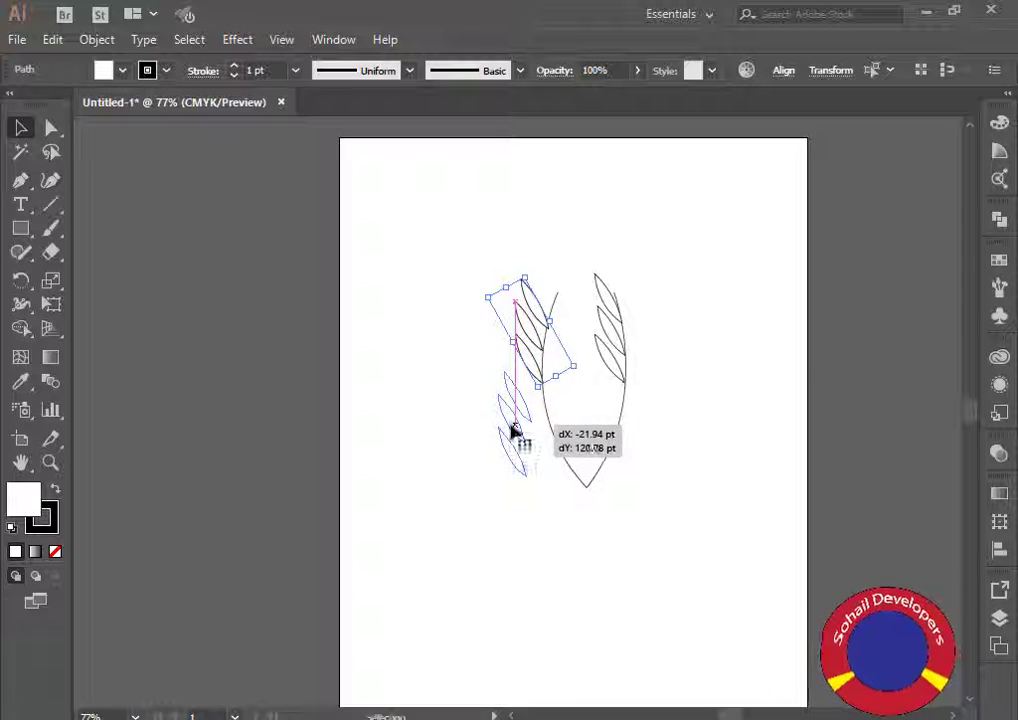
pyautogui.moveTo(461, 386)
pyautogui.mouseDown()
pyautogui.moveTo(454, 400)
pyautogui.moveTo(464, 404)
pyautogui.mouseUp()
pyautogui.click(505, 470)
# Nudge the uppermost copied leaf up and right until its lower tip meets the left curve just below the original leaves.
pyautogui.click(512, 400)
pyautogui.press('Up')
pyautogui.press('Up')
pyautogui.press('Up')
pyautogui.press('Up')
pyautogui.press('Up')
pyautogui.press('Up')
pyautogui.press('Up')
pyautogui.press('Up')
pyautogui.press('Up')
pyautogui.press('Up')
pyautogui.press('Up')
pyautogui.press('Up')
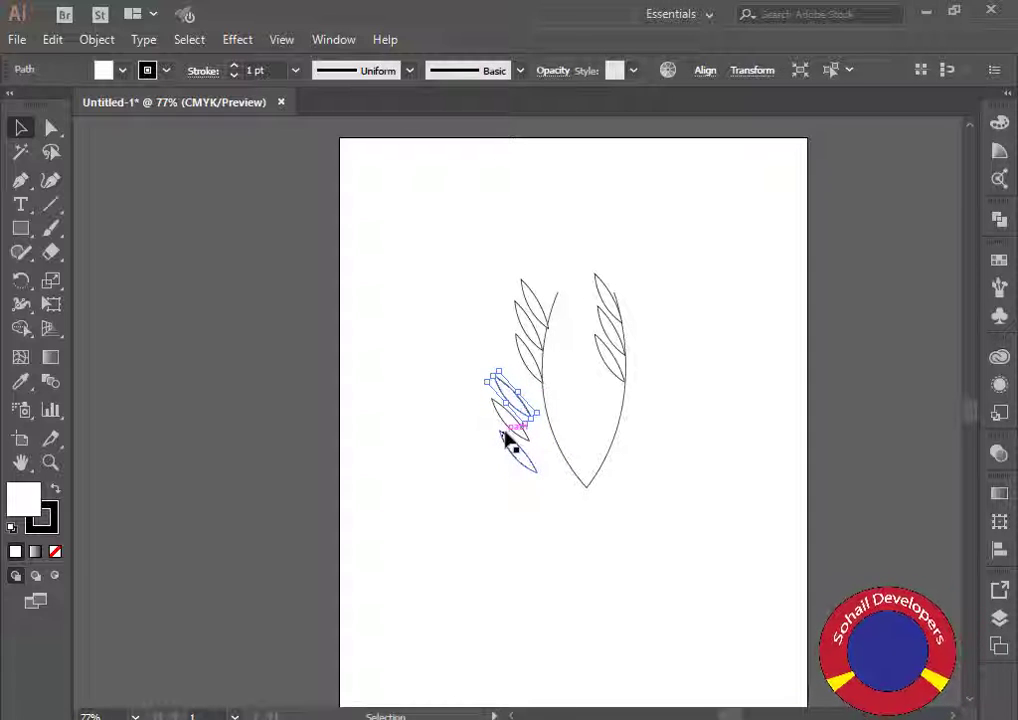
pyautogui.press('Right')
pyautogui.press('Right')
pyautogui.press('Right')
pyautogui.press('Right')
pyautogui.press('Right')
pyautogui.press('Right')
pyautogui.press('Right')
pyautogui.press('Right')
pyautogui.press('Right')
pyautogui.press('Right')
pyautogui.press('Right')
pyautogui.press('Right')
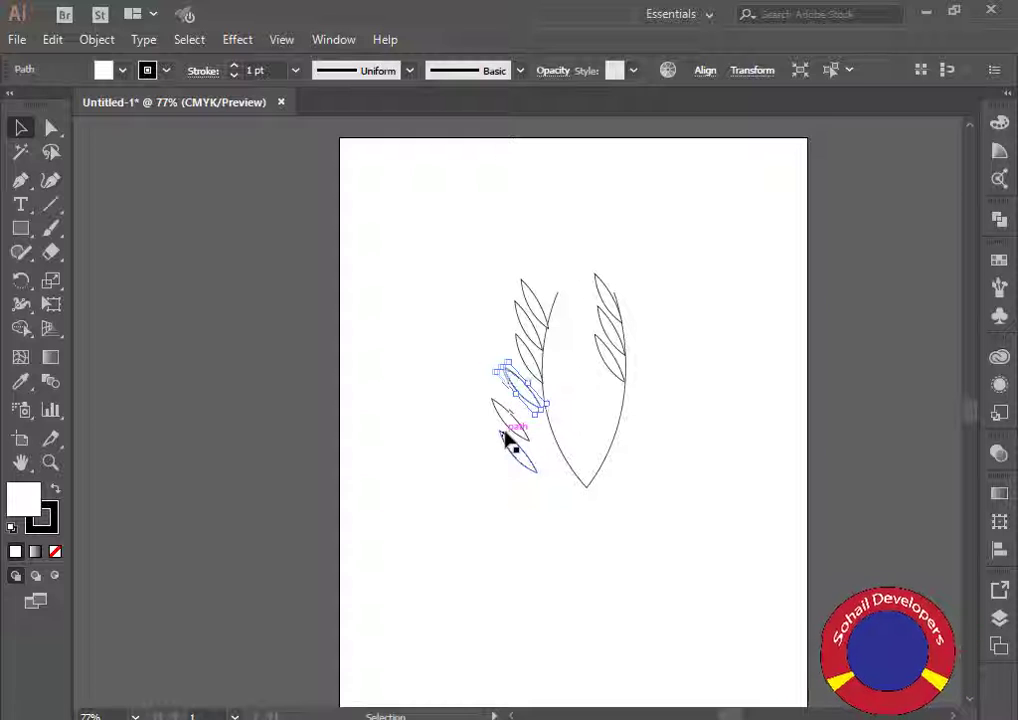
pyautogui.press('Up')
pyautogui.press('Up')
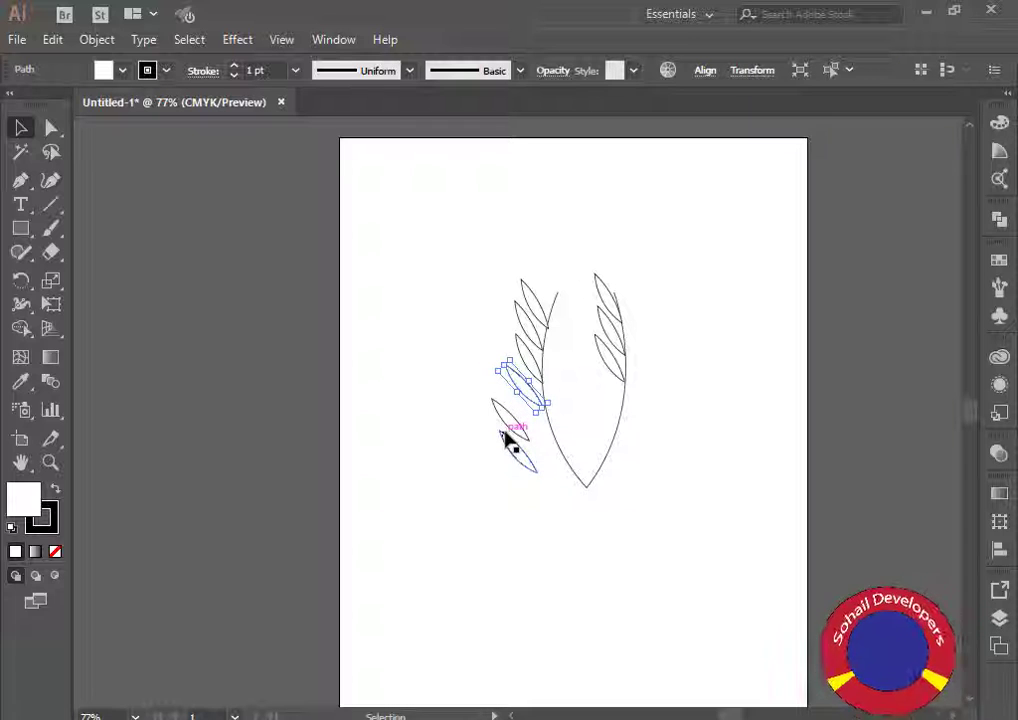
pyautogui.click(568, 481)
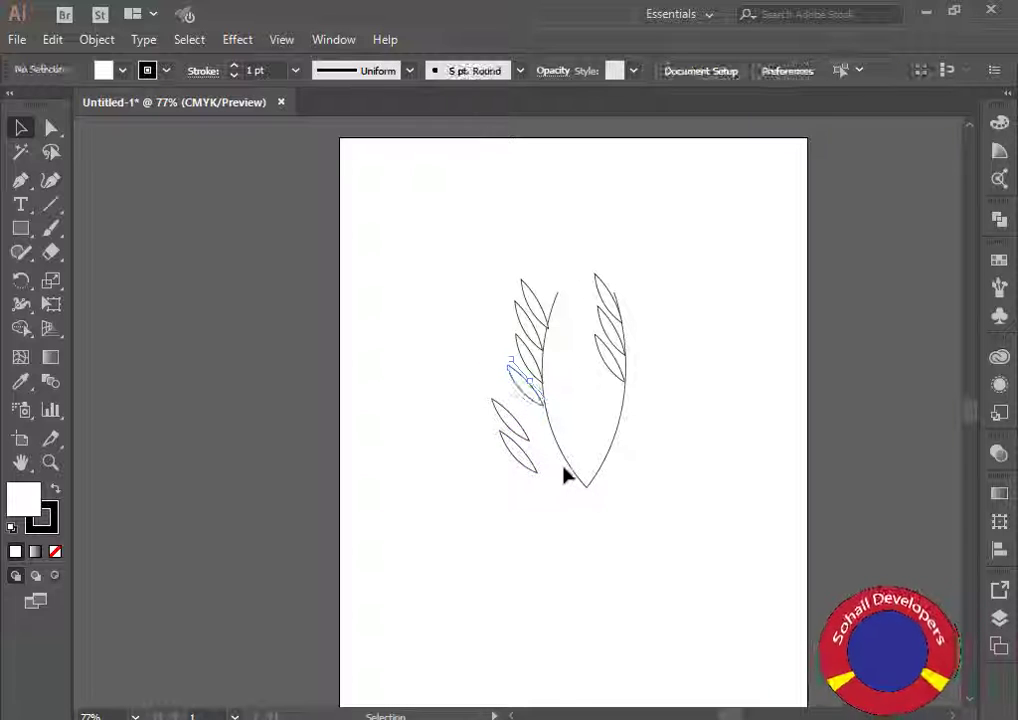
pyautogui.click(540, 404)
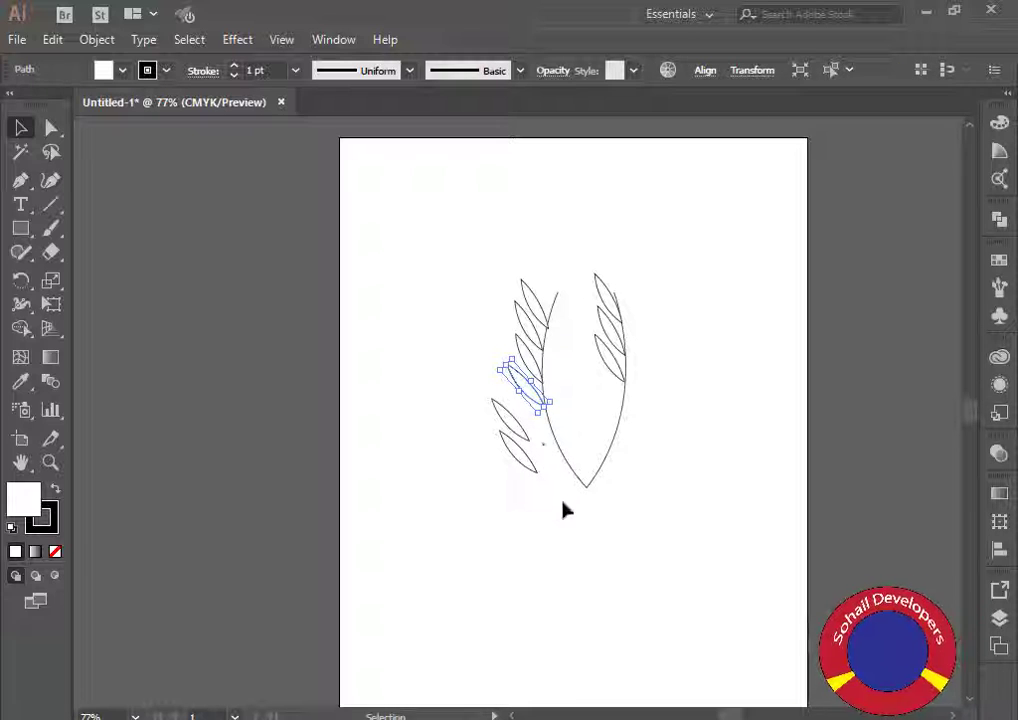
pyautogui.click(562, 511)
# Nudge the middle copied leaf slightly up and right until its lower tip meets the left curve as the fifth leaf.
pyautogui.click(524, 443)
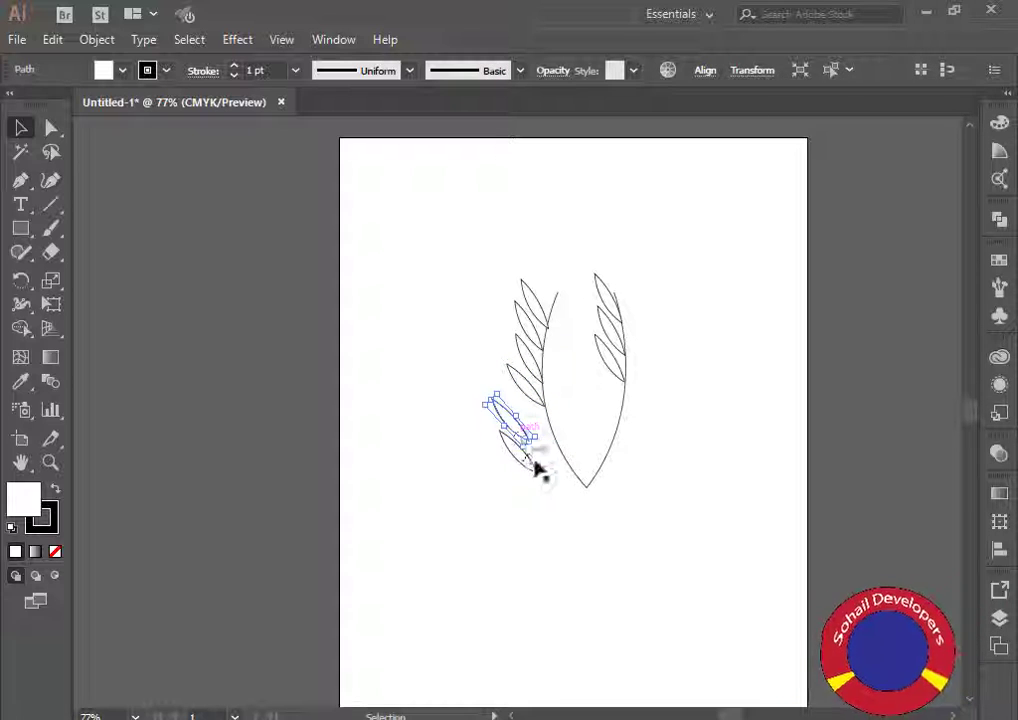
pyautogui.press('Up')
pyautogui.press('Up')
pyautogui.press('Up')
pyautogui.press('Up')
pyautogui.press('Up')
pyautogui.press('Up')
pyautogui.press('Up')
pyautogui.press('Up')
pyautogui.press('Up')
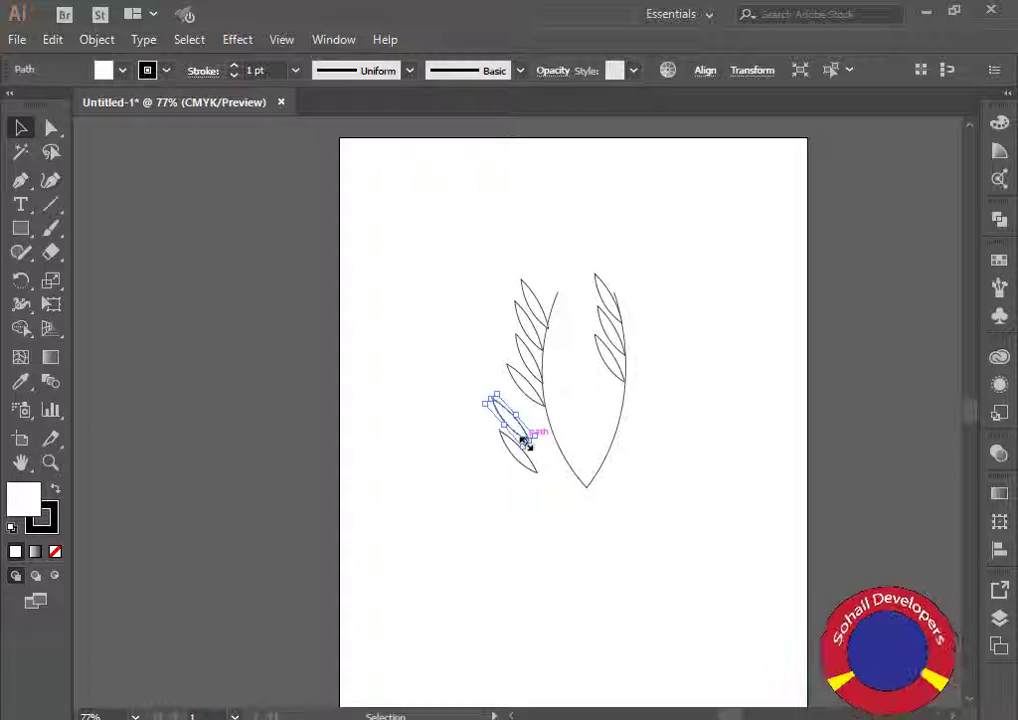
pyautogui.press('Right')
pyautogui.press('Right')
pyautogui.press('Right')
pyautogui.press('Right')
pyautogui.press('Right')
pyautogui.press('Right')
pyautogui.press('Right')
pyautogui.press('Right')
pyautogui.press('Right')
pyautogui.press('Right')
pyautogui.press('Right')
pyautogui.press('Right')
pyautogui.press('Right')
pyautogui.press('Right')
pyautogui.press('Right')
pyautogui.press('Right')
pyautogui.press('Right')
pyautogui.press('Right')
pyautogui.press('Right')
pyautogui.press('Right')
pyautogui.press('Right')
pyautogui.press('Right')
pyautogui.press('Right')
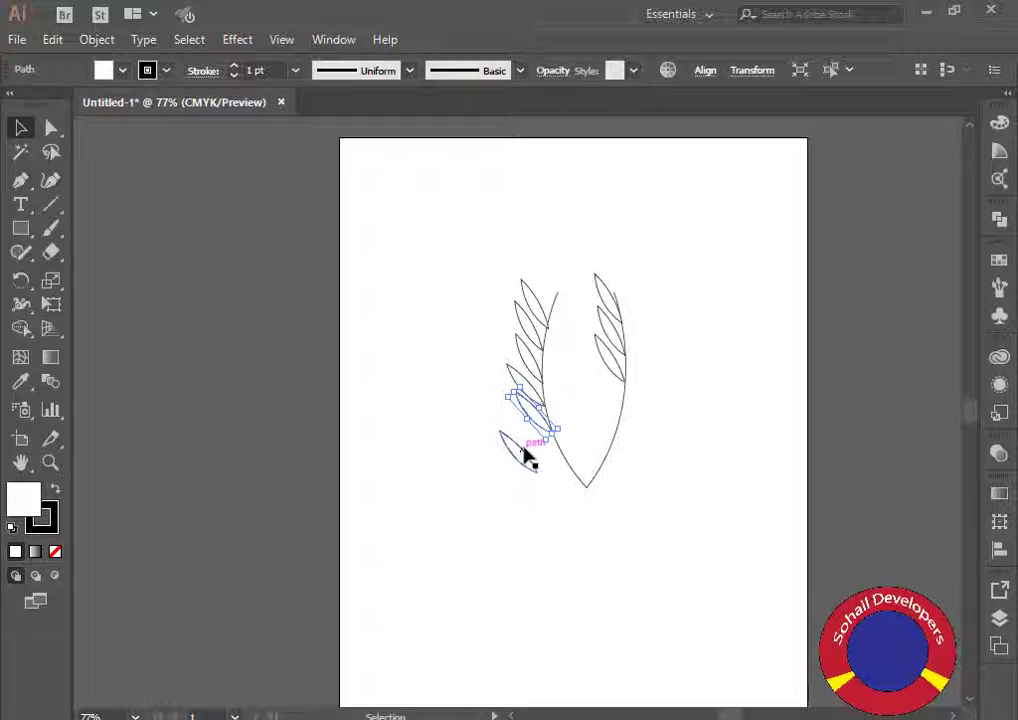
pyautogui.click(543, 514)
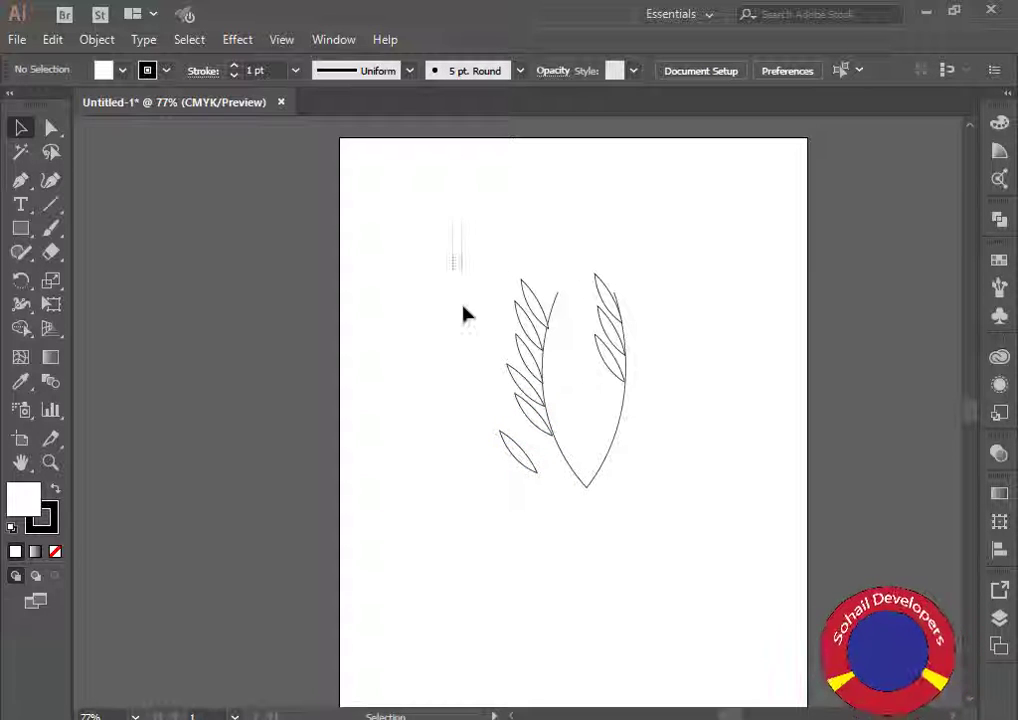
# Select all six leaves on the left side and scale them down proportionally as a group.
pyautogui.moveTo(517, 433); pyautogui.dragTo(532, 445)
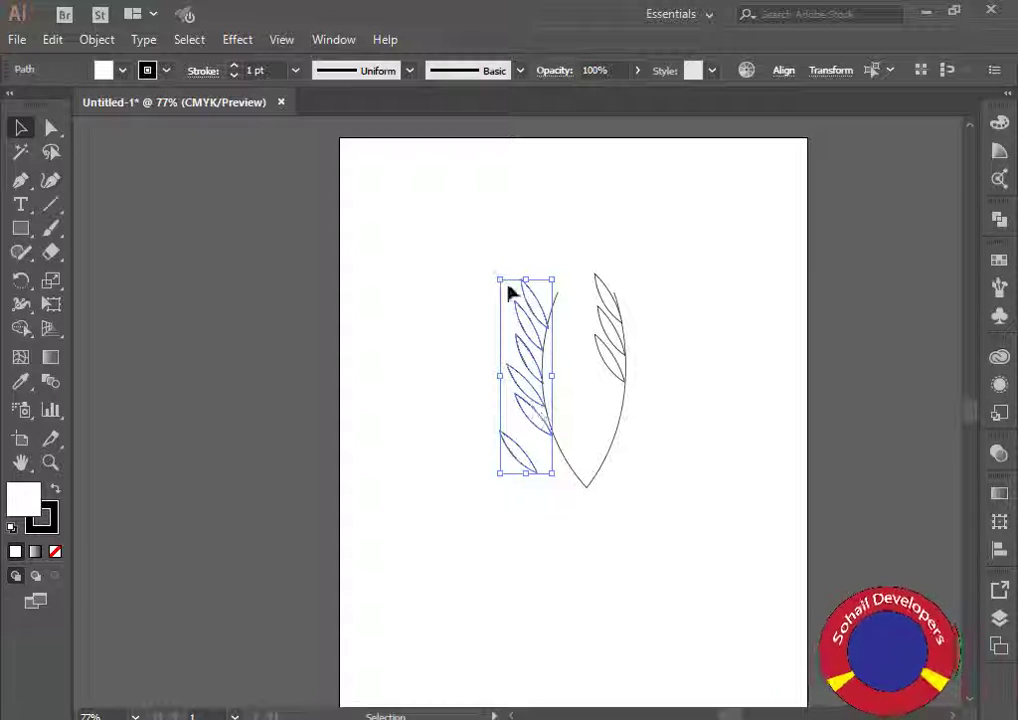
pyautogui.moveTo(507, 284); pyautogui.dragTo(512, 294)
pyautogui.click(568, 534)
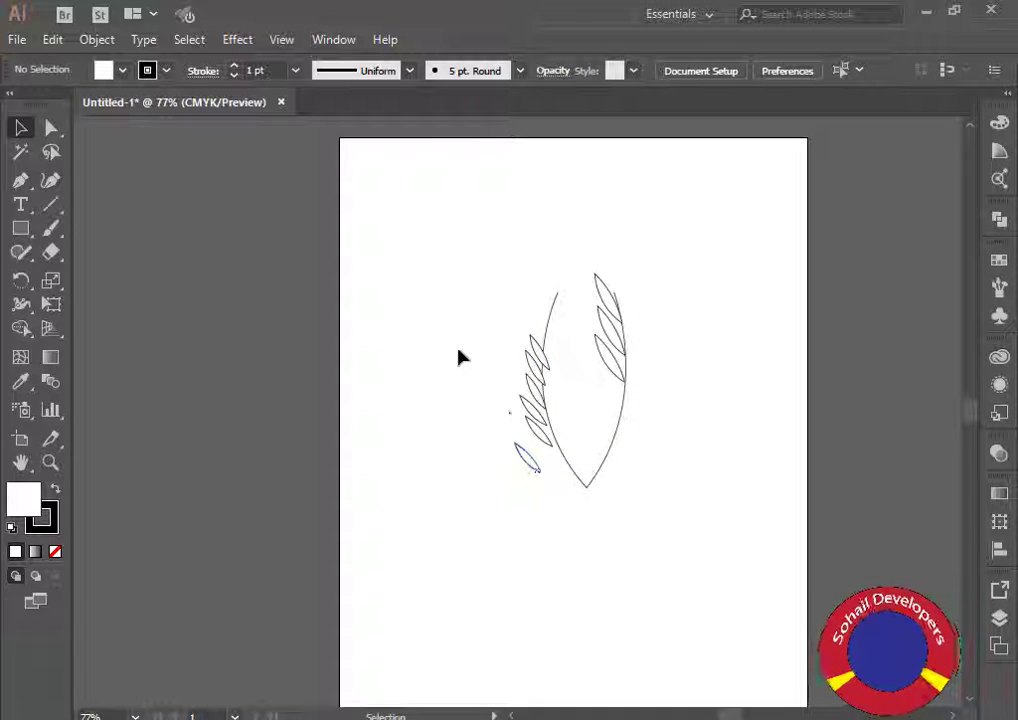
# Move the six shrunken left leaves up as a group until the top leaf's tip meets the upper part of the left curve.
pyautogui.moveTo(455, 298); pyautogui.dragTo(541, 453)
pyautogui.press('Up')
pyautogui.press('Up')
pyautogui.press('Up')
pyautogui.press('Up')
pyautogui.press('Up')
pyautogui.press('Up')
pyautogui.press('Up')
pyautogui.press('Up')
pyautogui.press('Up')
pyautogui.press('Up')
pyautogui.press('Up')
pyautogui.press('Up')
pyautogui.press('Up')
pyautogui.press('Up')
pyautogui.press('Up')
pyautogui.press('Up')
pyautogui.press('Up')
pyautogui.press('Up')
pyautogui.press('Up')
pyautogui.press('Up')
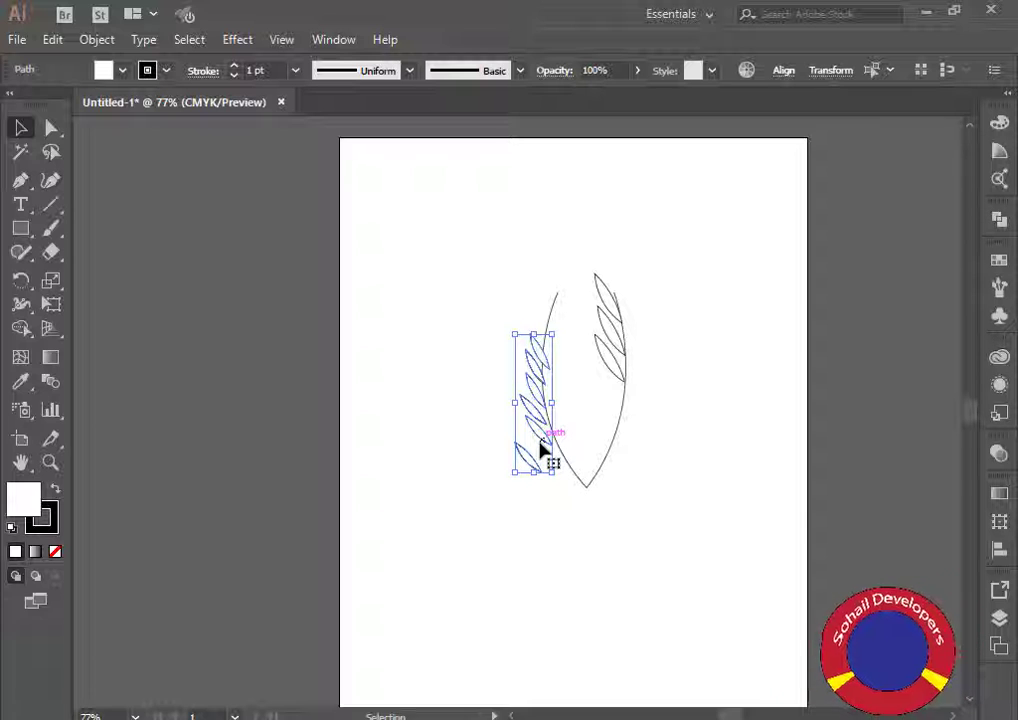
pyautogui.press('Left')
pyautogui.press('Left')
pyautogui.press('Left')
pyautogui.press('Left')
pyautogui.press('Up')
pyautogui.press('Up')
pyautogui.press('Up')
pyautogui.press('Up')
pyautogui.press('Up')
pyautogui.press('Up')
pyautogui.press('Up')
pyautogui.press('Up')
pyautogui.press('Up')
pyautogui.press('Up')
pyautogui.press('Up')
pyautogui.press('Up')
pyautogui.press('Up')
pyautogui.press('Up')
pyautogui.press('Up')
pyautogui.press('Up')
pyautogui.press('Up')
pyautogui.press('Up')
pyautogui.press('Up')
pyautogui.press('Up')
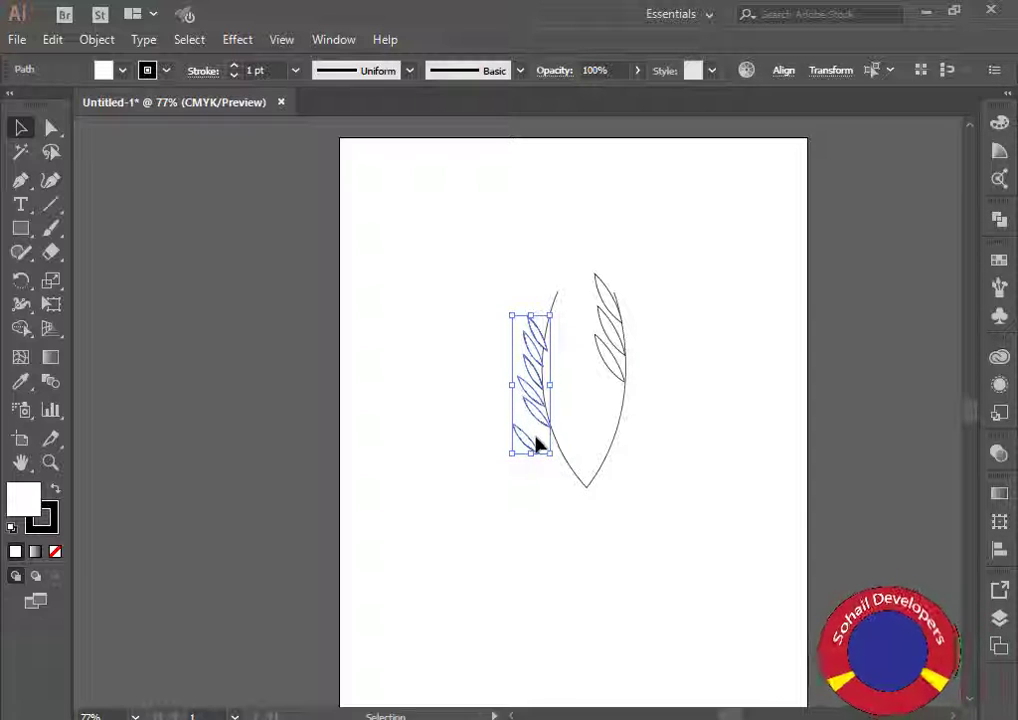
pyautogui.press('Up')
pyautogui.press('Up')
pyautogui.press('Up')
pyautogui.press('Up')
pyautogui.press('Up')
pyautogui.press('Up')
pyautogui.press('Up')
pyautogui.press('Up')
pyautogui.press('Up')
pyautogui.press('Up')
pyautogui.press('Up')
pyautogui.press('Up')
pyautogui.press('Up')
pyautogui.press('Up')
pyautogui.press('Up')
pyautogui.press('Up')
pyautogui.press('Up')
pyautogui.press('Up')
pyautogui.press('Up')
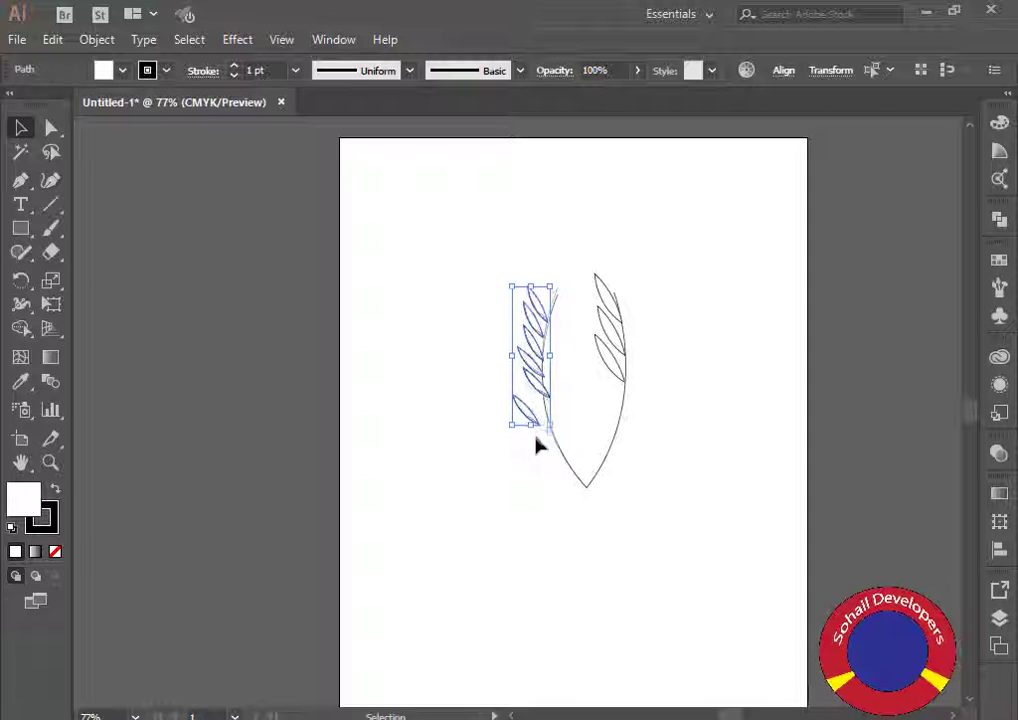
pyautogui.press('Right')
pyautogui.press('Right')
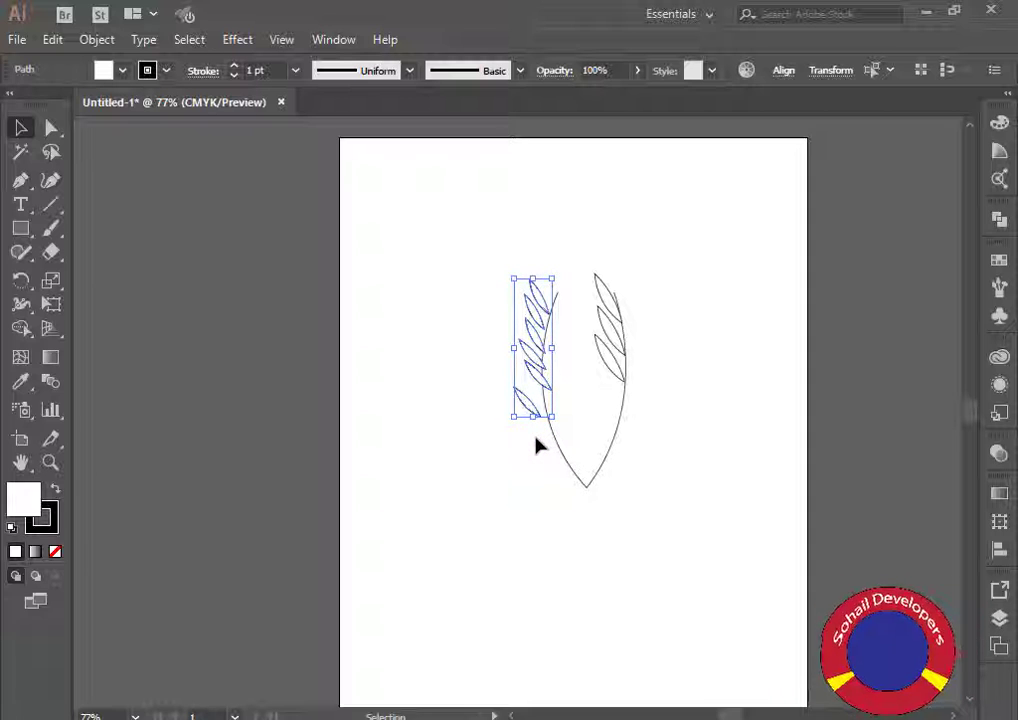
# Nudge the fifth leaf from the top slightly left so its tip meets the left curve, and deselect it.
pyautogui.click(538, 425)
pyautogui.click(540, 385)
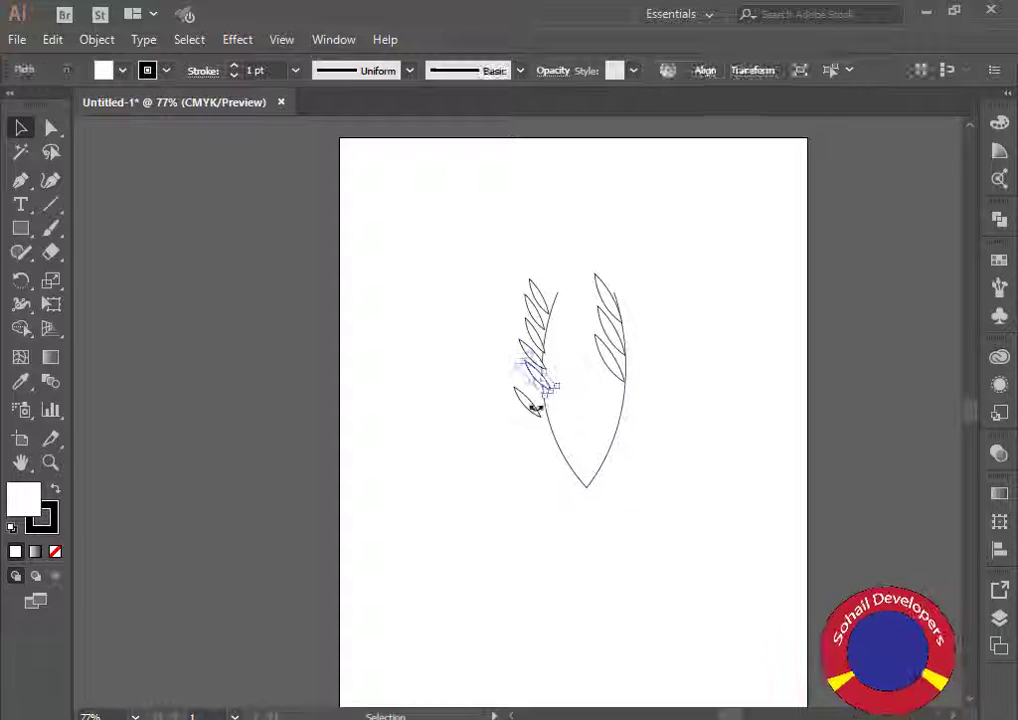
pyautogui.press('Left')
pyautogui.press('Left')
pyautogui.press('Left')
pyautogui.press('Left')
pyautogui.press('Left')
pyautogui.press('Left')
pyautogui.press('Left')
pyautogui.press('Left')
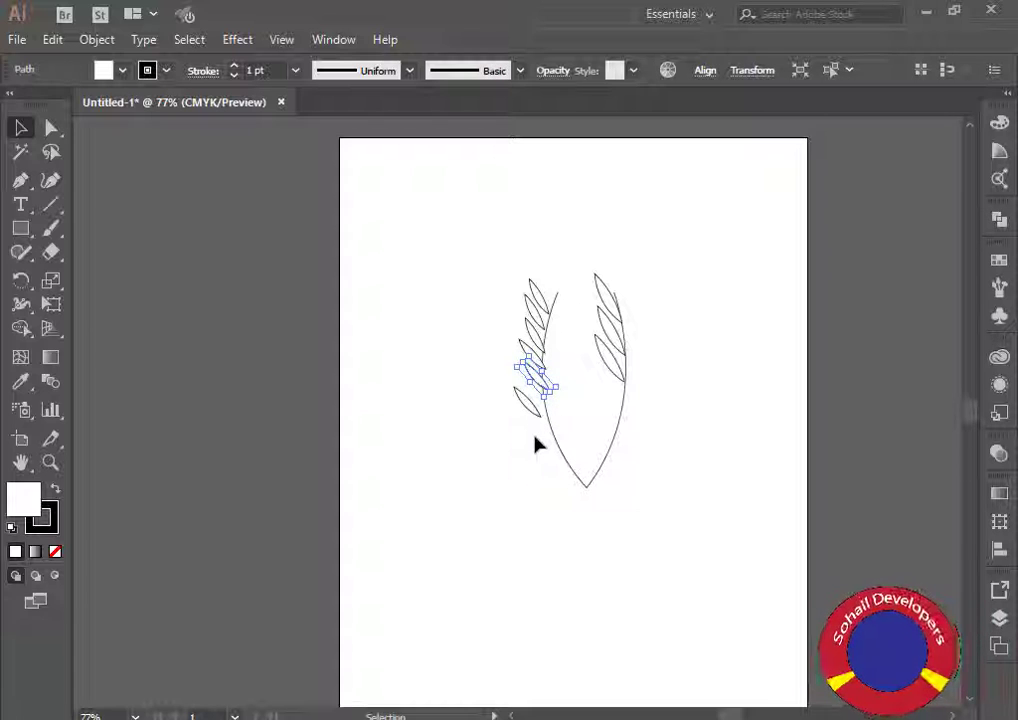
pyautogui.click(554, 474)
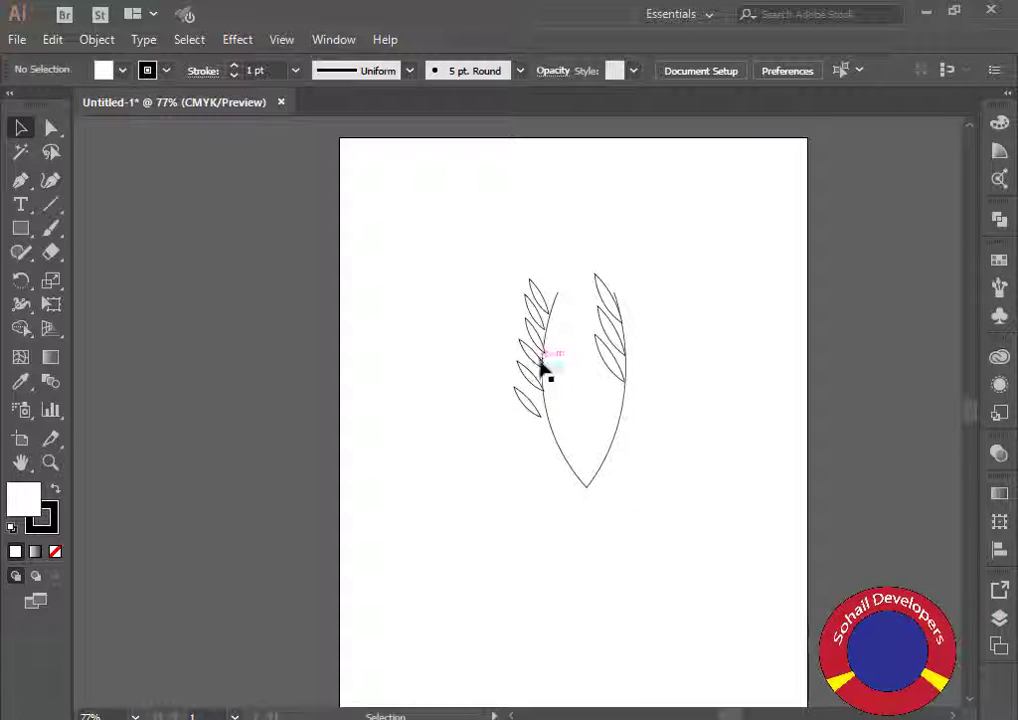
# Shift the fourth leaf from the top slightly left to align its tip with the left curve.
pyautogui.click(541, 368)
pyautogui.click(538, 468)
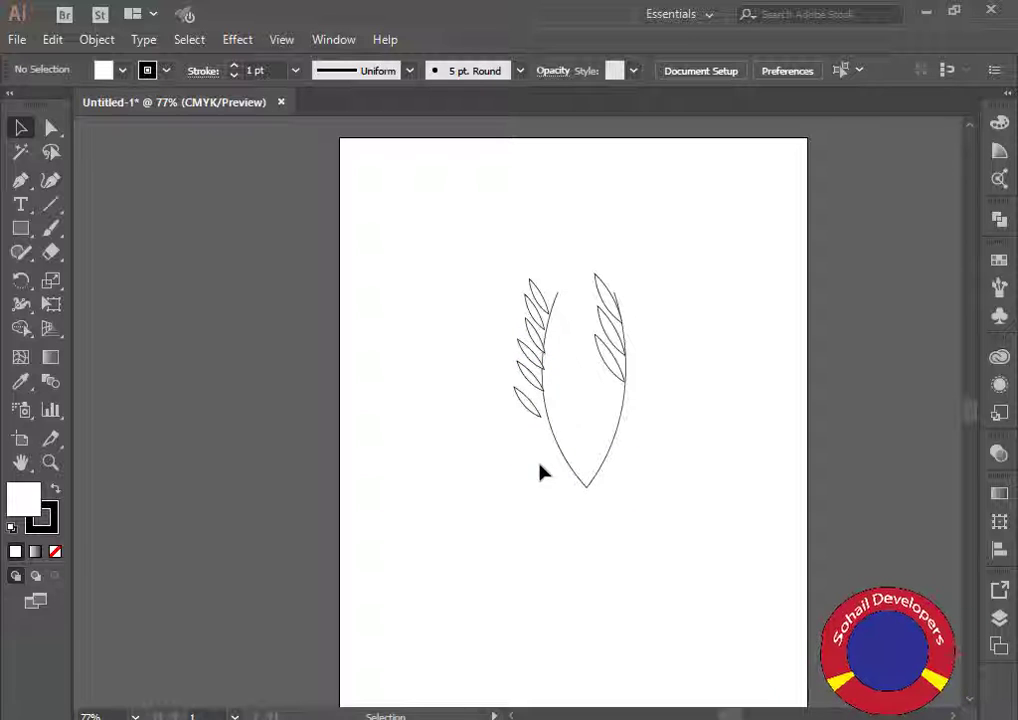
pyautogui.click(534, 362)
pyautogui.click(532, 441)
# Adjust the angle and position of the third leaf from the top so its tip meets the left curve.
pyautogui.click(543, 348)
pyautogui.moveTo(506, 315); pyautogui.dragTo(518, 339)
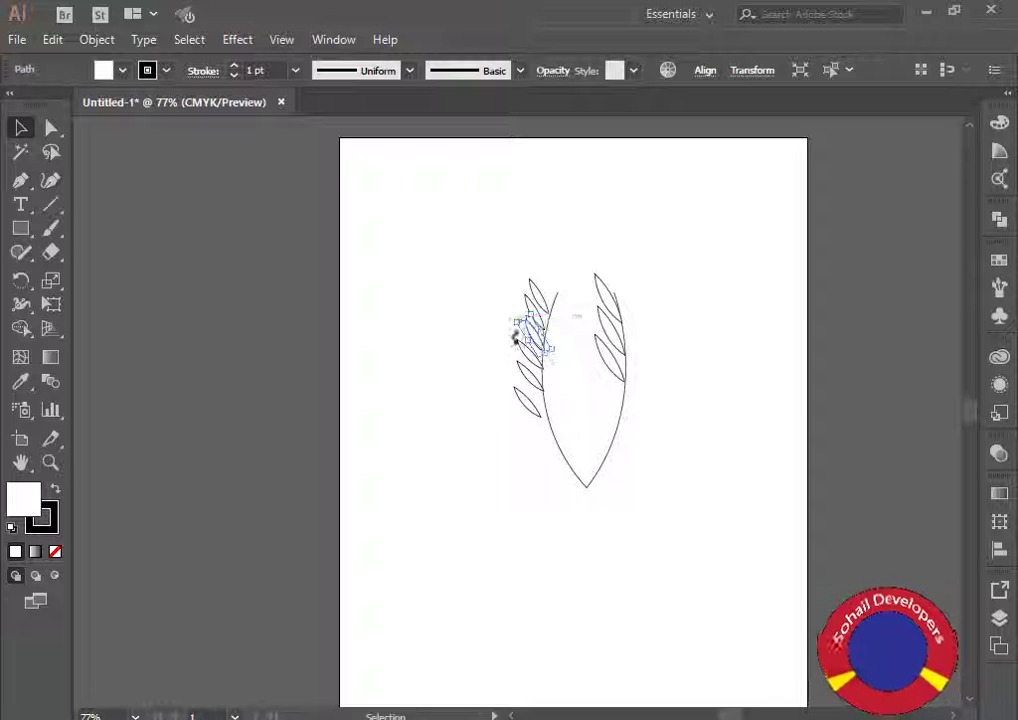
pyautogui.click(503, 441)
pyautogui.click(531, 355)
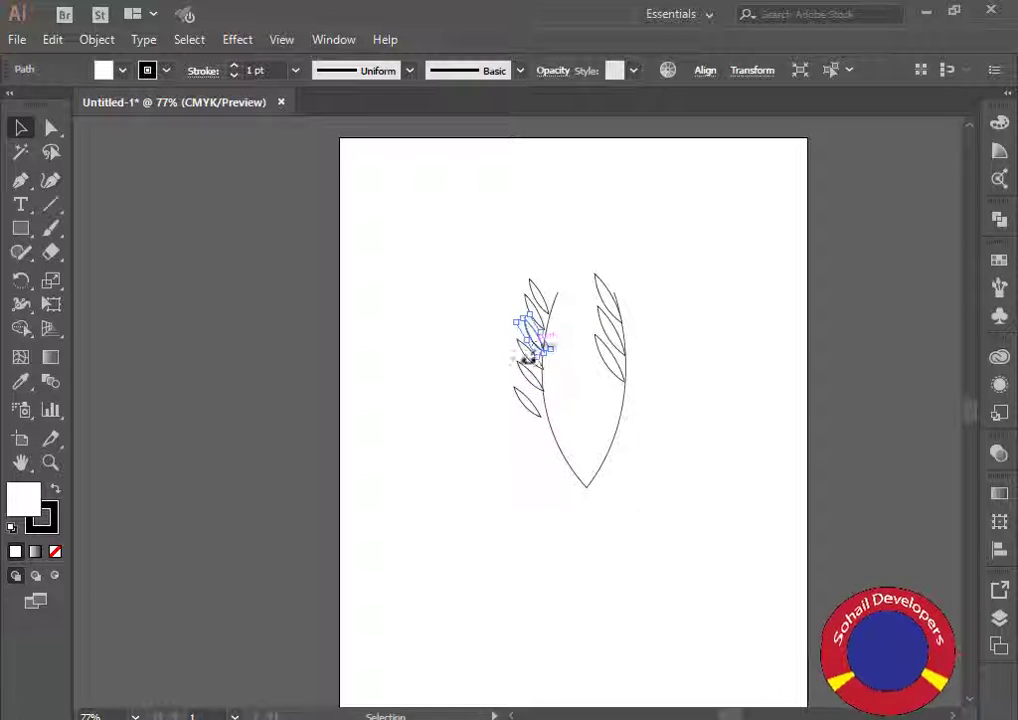
pyautogui.click(511, 432)
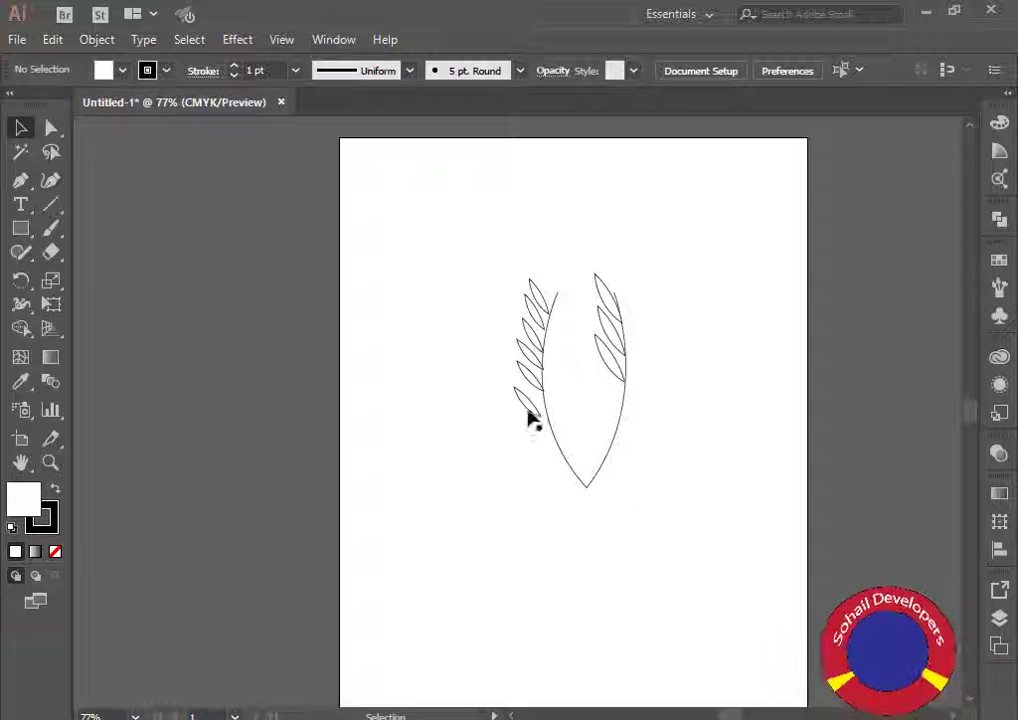
# Move the bottom left leaf right and slightly up until its tip touches the left curve, and deselect it.
pyautogui.click(528, 408)
pyautogui.press('Right')
pyautogui.press('Right')
pyautogui.press('Right')
pyautogui.press('Right')
pyautogui.press('Right')
pyautogui.press('Right')
pyautogui.press('Right')
pyautogui.press('Right')
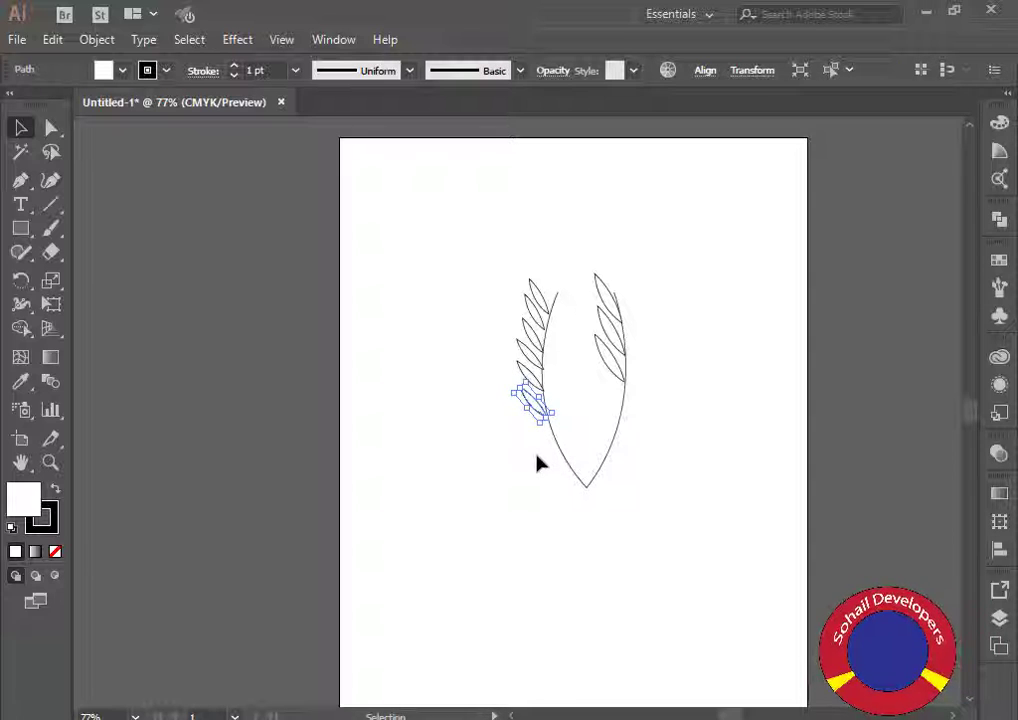
pyautogui.click(531, 479)
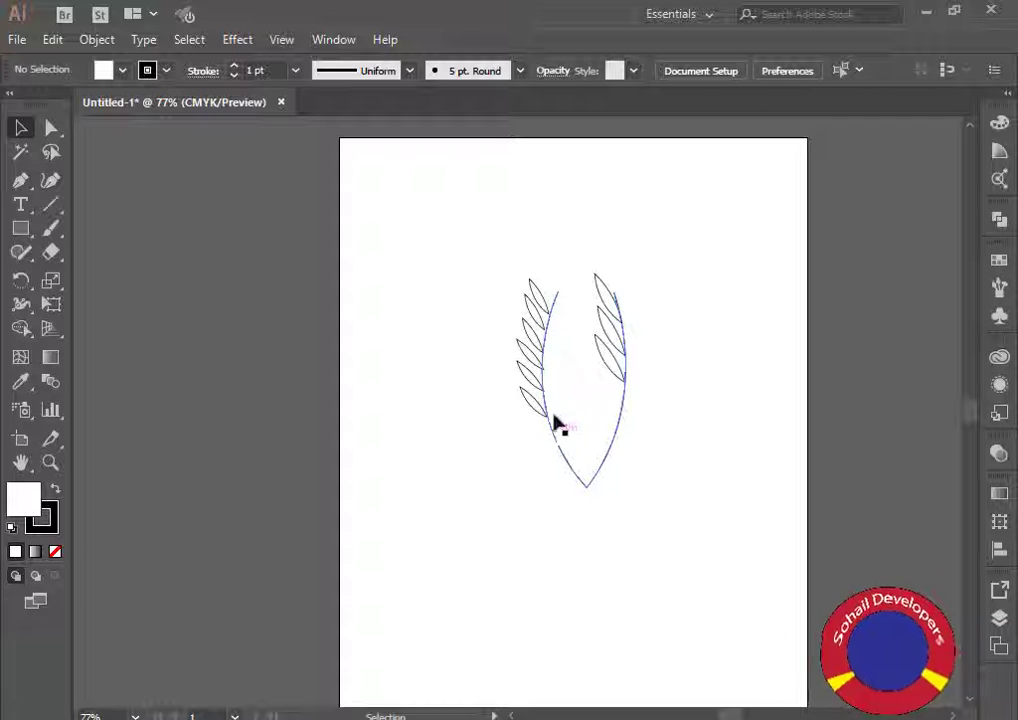
pyautogui.click(541, 412)
pyautogui.press('Right')
pyautogui.press('Right')
pyautogui.click(532, 472)
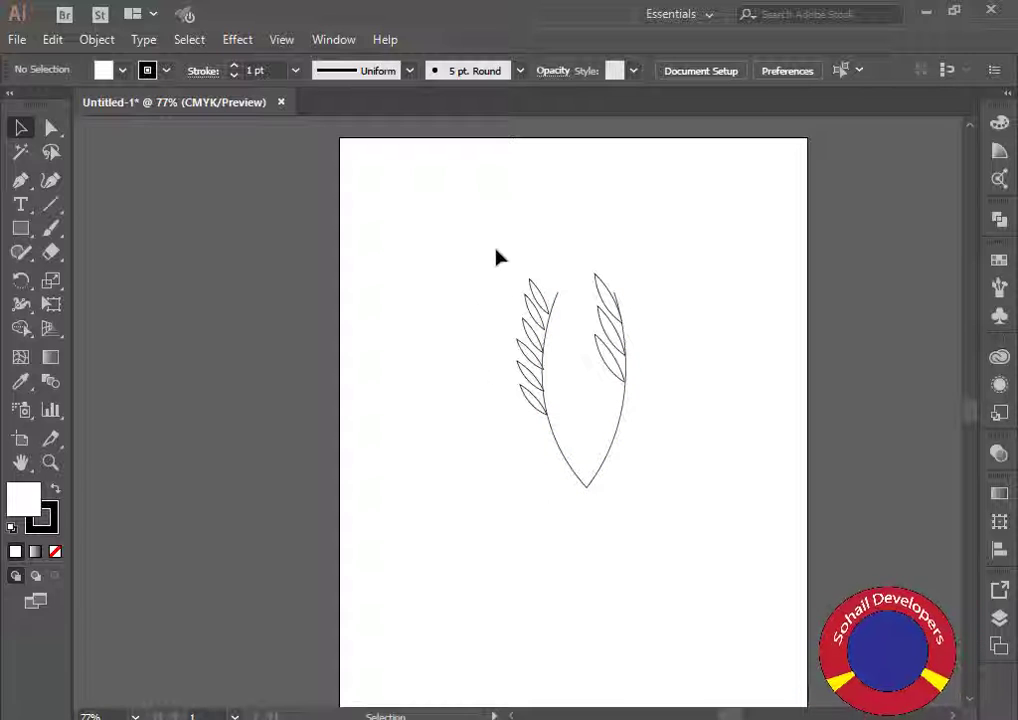
# Select all six left leaves and place a horizontally mirrored copy of them along the outside of the right curve.
pyautogui.moveTo(508, 410); pyautogui.dragTo(536, 430)
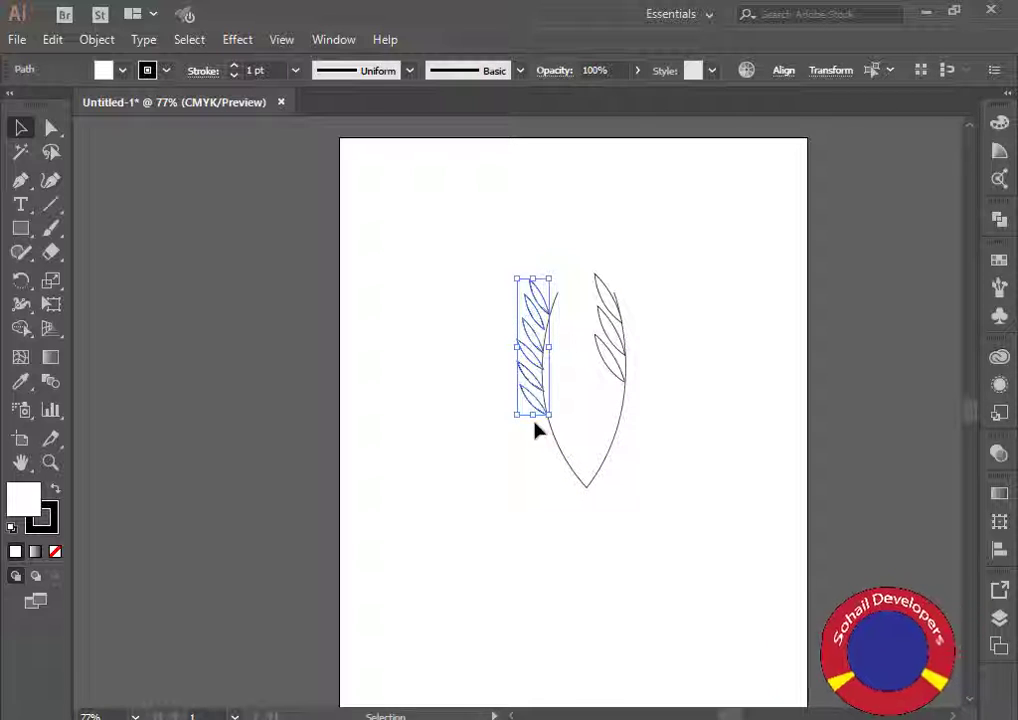
pyautogui.press('a')
pyautogui.press('v')
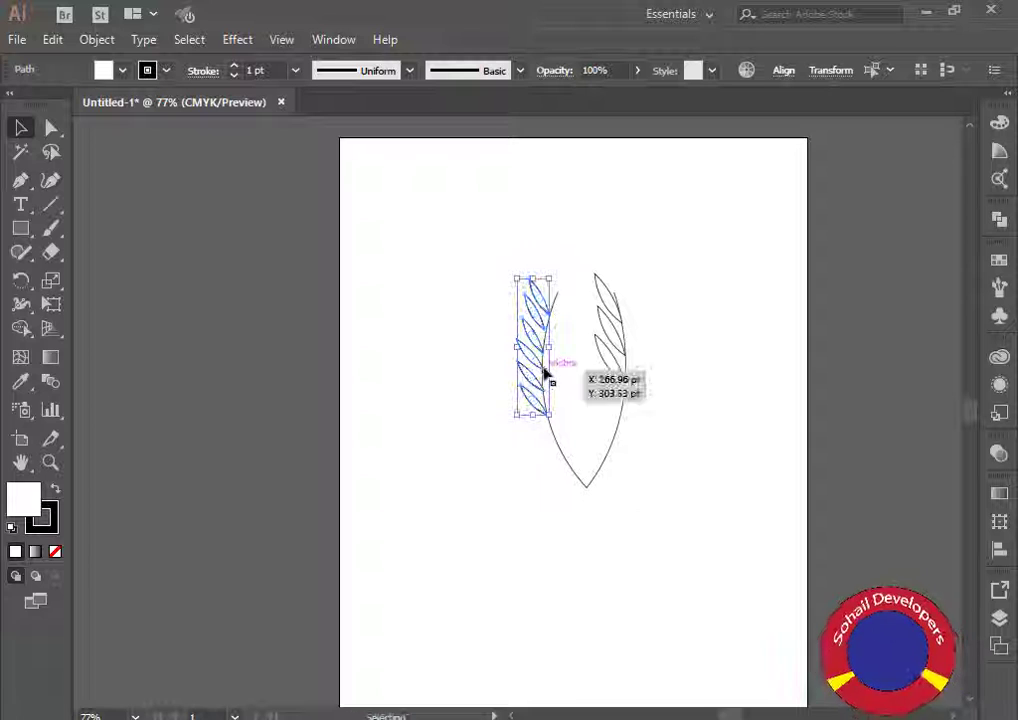
pyautogui.moveTo(519, 344); pyautogui.dragTo(634, 357)
pyautogui.click(673, 402)
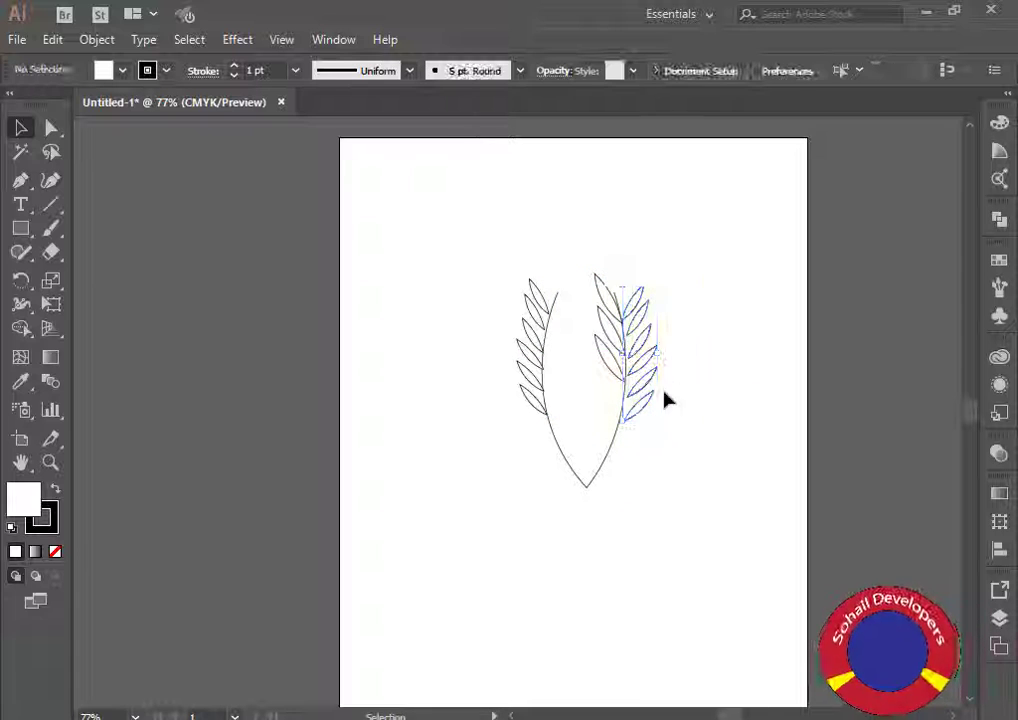
# Shift the third, fourth and fifth leaves outside the right curve slightly left so their tips meet it.
pyautogui.click(638, 350)
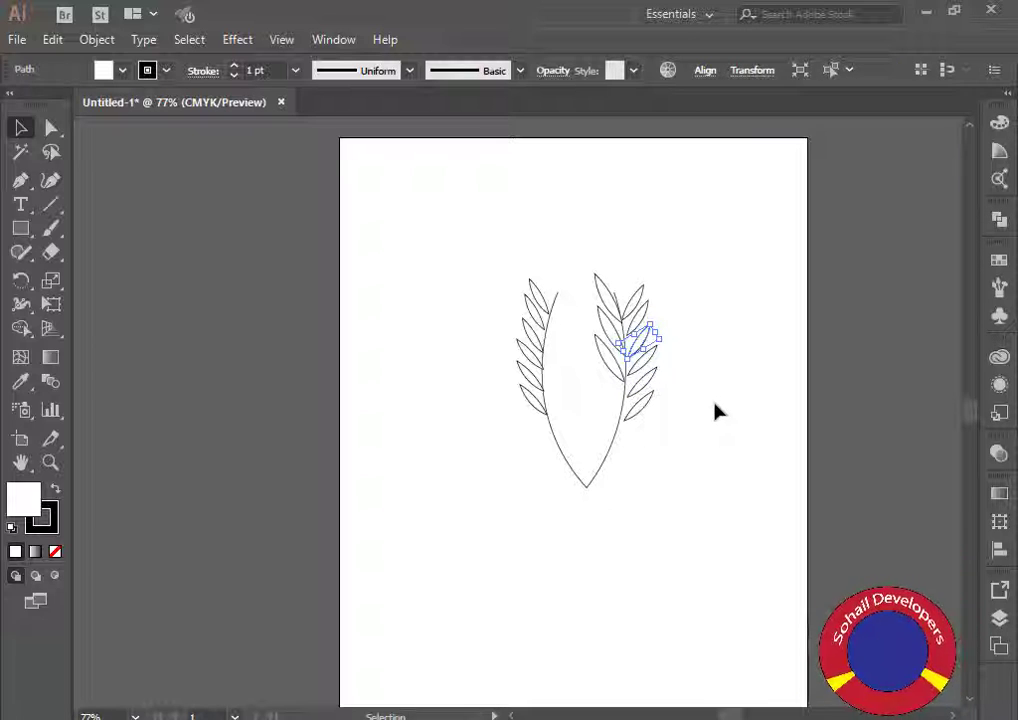
pyautogui.click(714, 410)
pyautogui.click(645, 360)
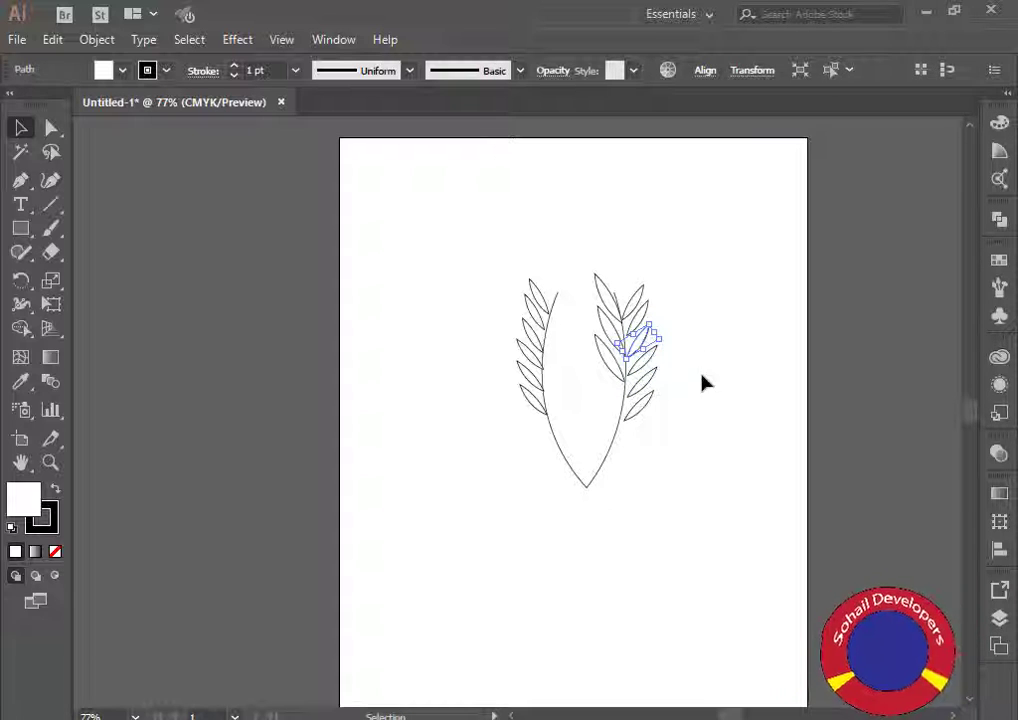
pyautogui.click(693, 418)
pyautogui.click(647, 373)
pyautogui.click(698, 402)
pyautogui.click(654, 391)
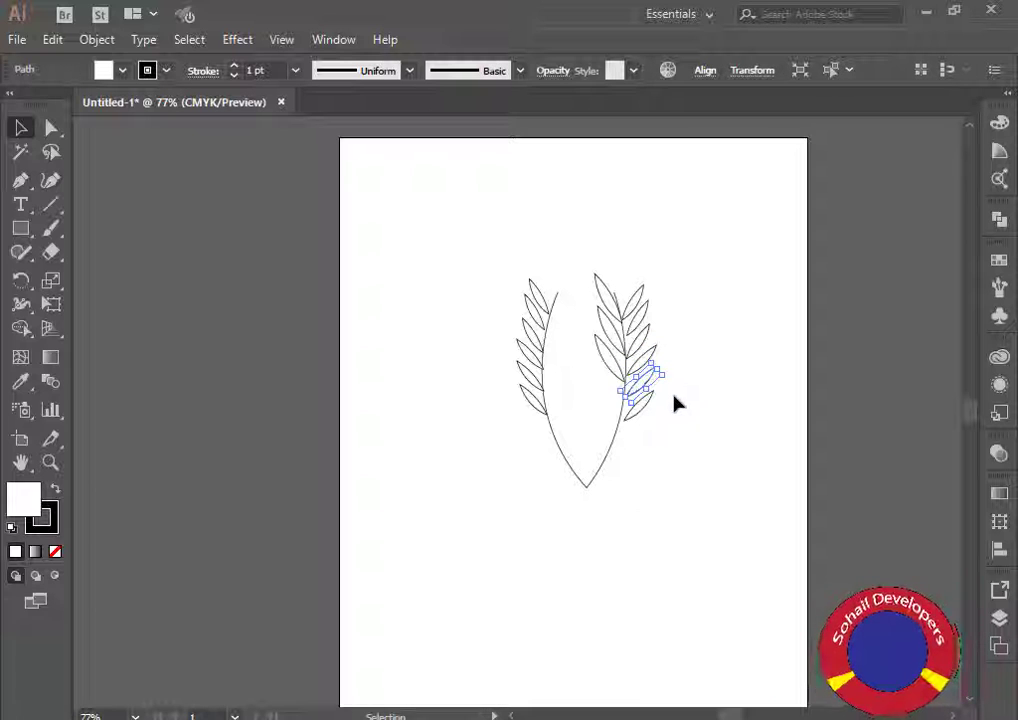
pyautogui.click(650, 414)
# Nudge the bottom two leaves outside the right curve left until their tips touch the curve.
pyautogui.click(643, 408)
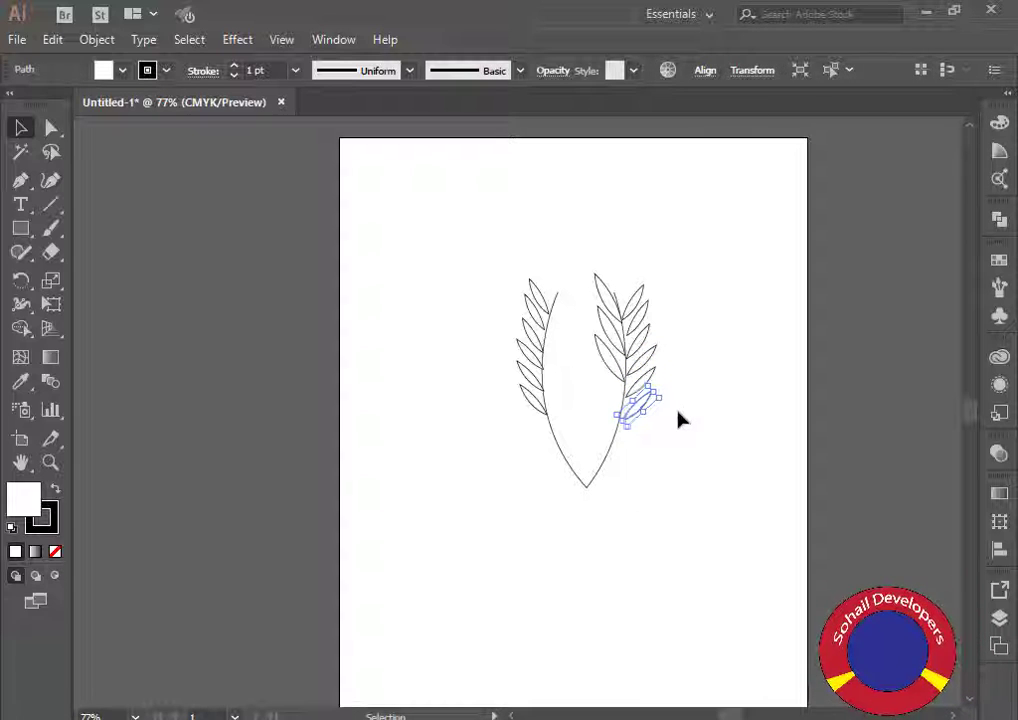
pyautogui.click(703, 445)
pyautogui.click(647, 412)
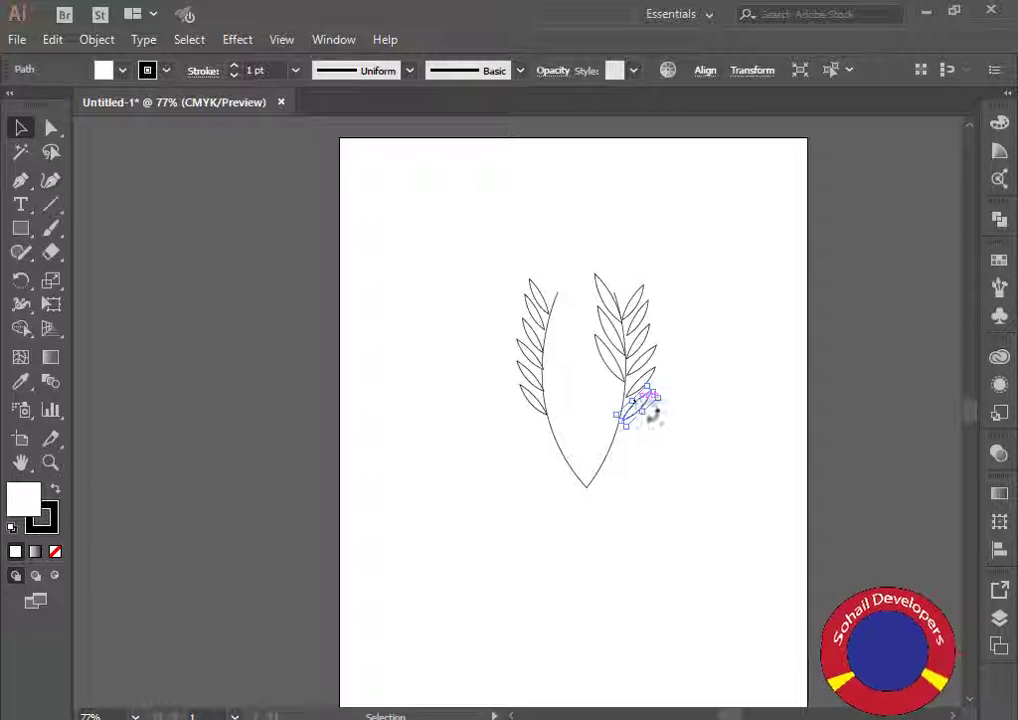
pyautogui.click(672, 436)
pyautogui.moveTo(647, 420); pyautogui.dragTo(652, 395)
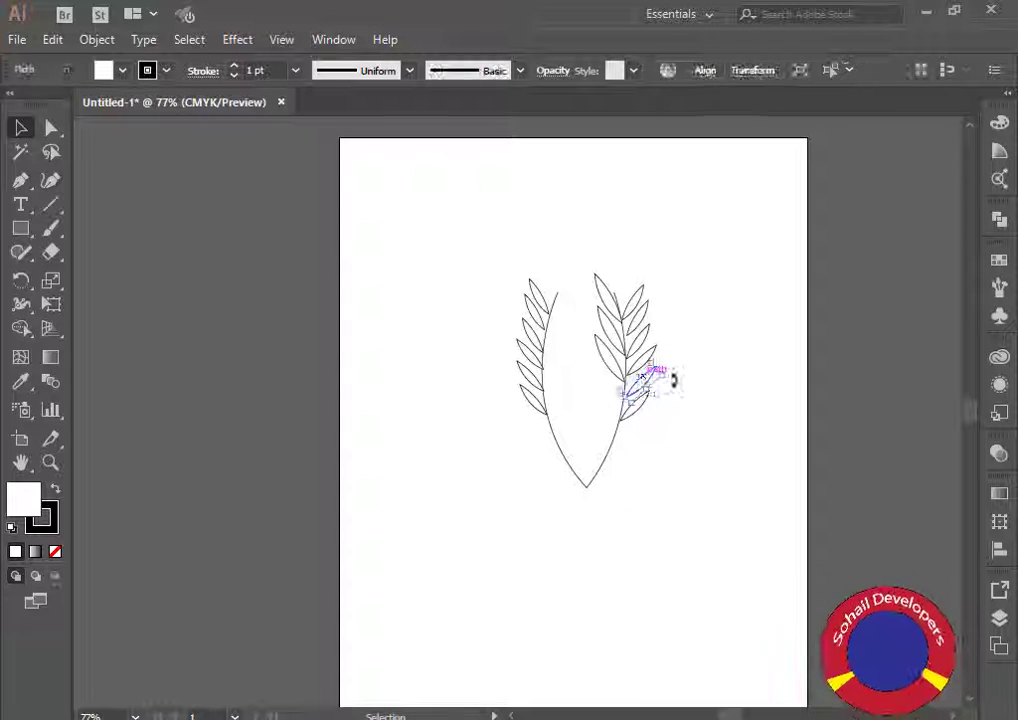
pyautogui.click(697, 402)
# Delete the three larger leaves on the inner side of the right curve.
pyautogui.moveTo(560, 255); pyautogui.dragTo(602, 381)
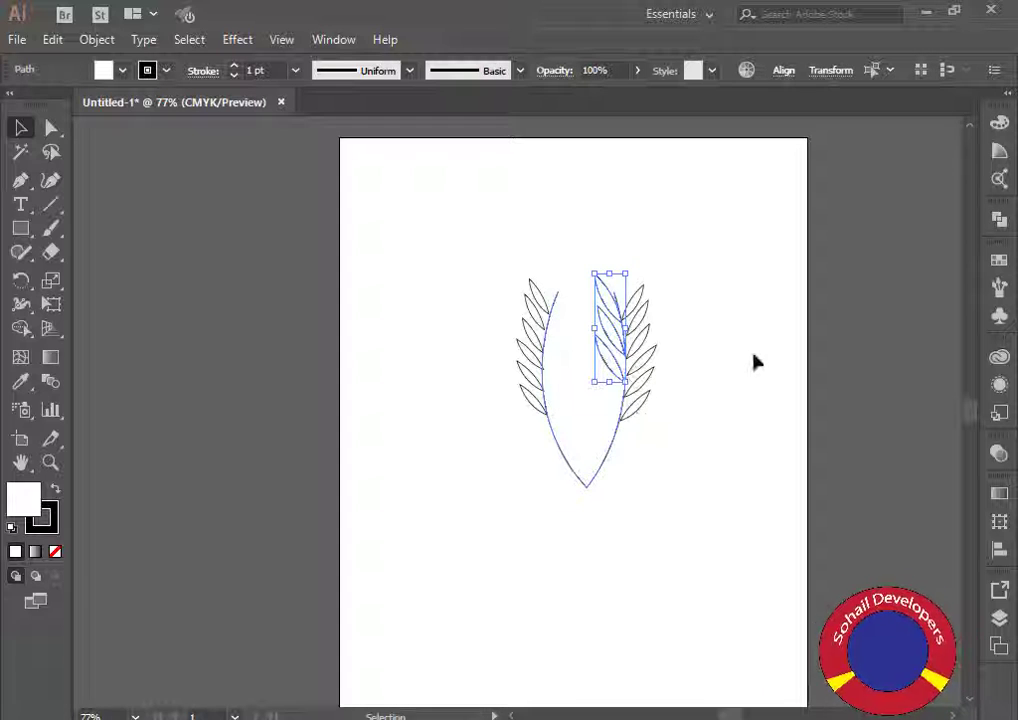
pyautogui.press('Delete')
# Select the six outer left leaves and place a horizontally mirrored copy along the inner side of the left curve.
pyautogui.moveTo(504, 394); pyautogui.dragTo(535, 412)
pyautogui.moveTo(533, 423); pyautogui.dragTo(535, 421)
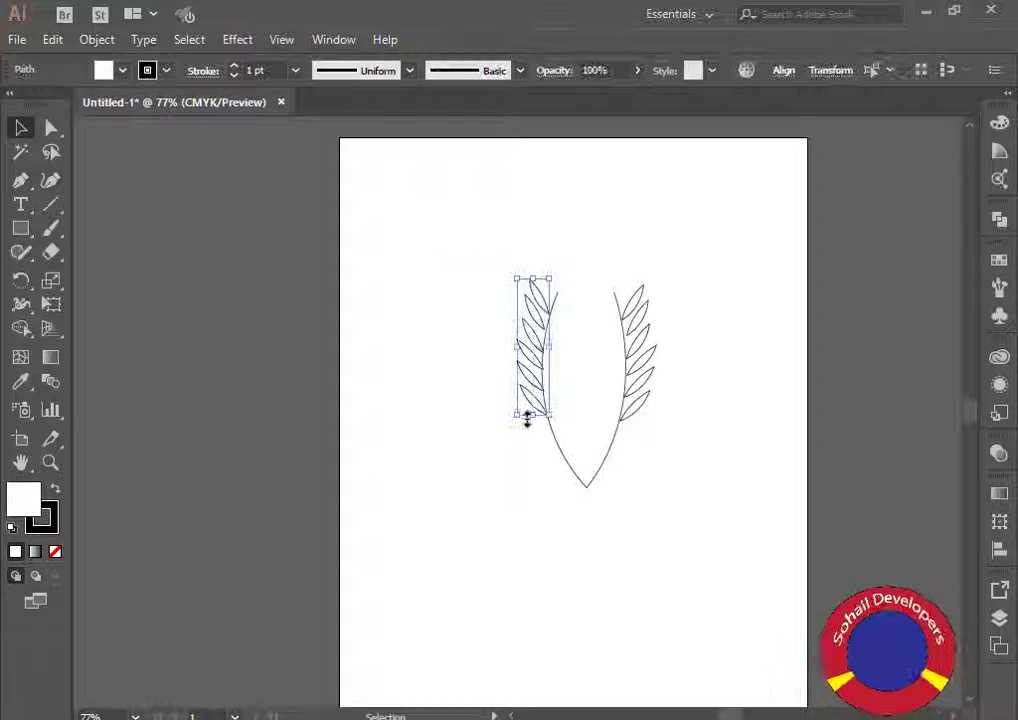
pyautogui.press('a')
pyautogui.press('v')
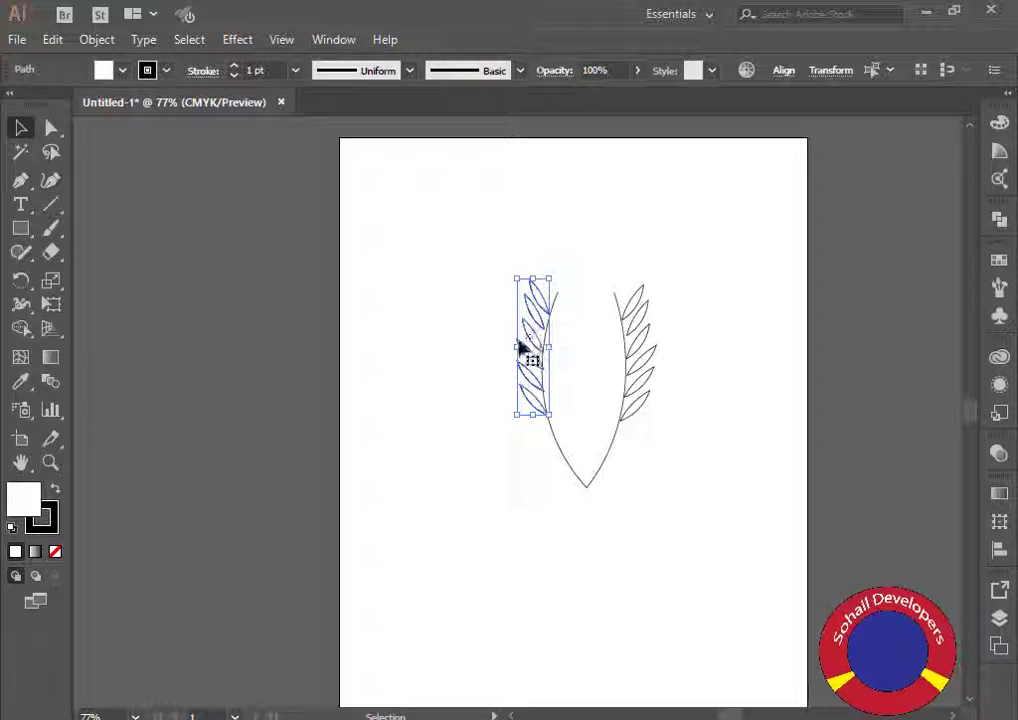
pyautogui.moveTo(516, 347); pyautogui.dragTo(579, 357)
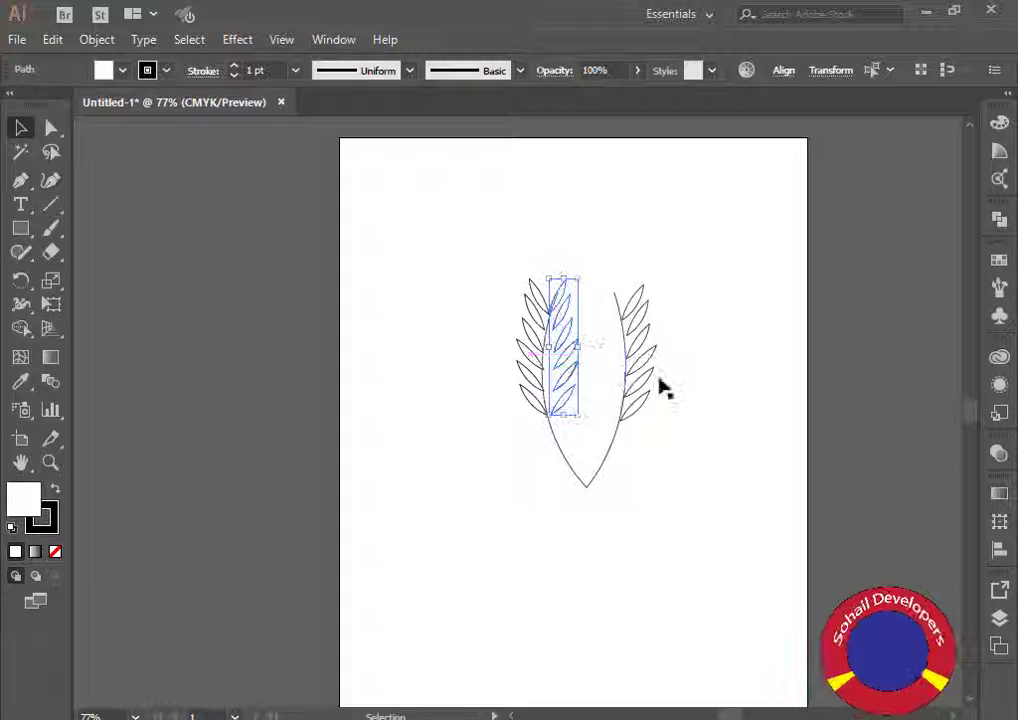
pyautogui.click(727, 432)
# Shift the second inner leaf left and down, and nudge the second outer leaf, so their tips meet on the left curve.
pyautogui.click(559, 326)
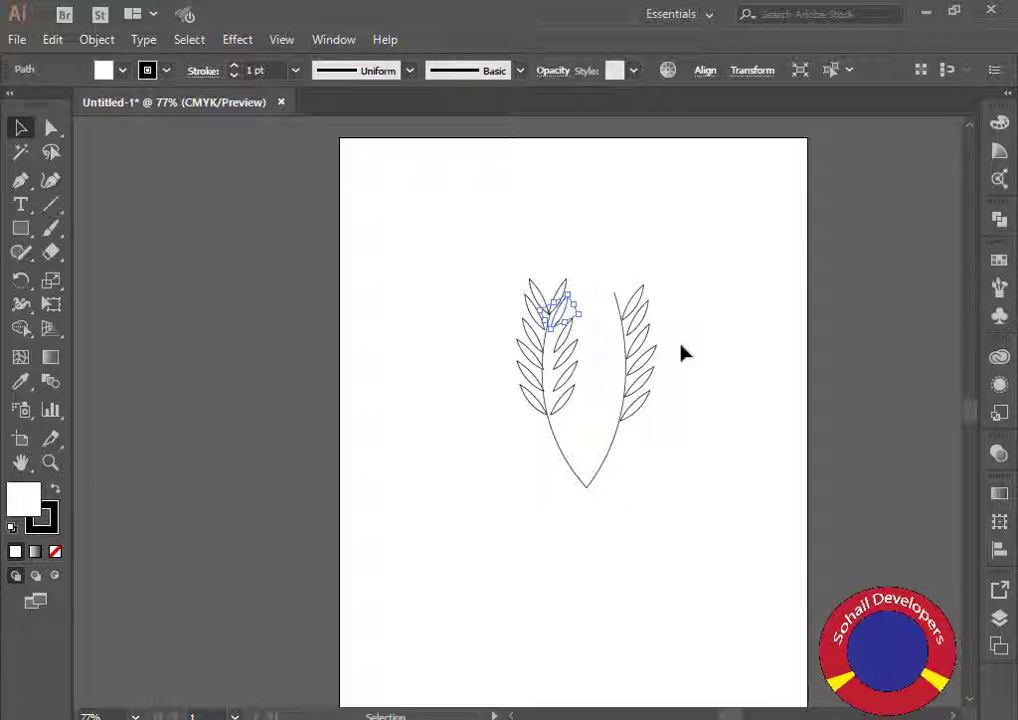
pyautogui.click(730, 376)
pyautogui.click(566, 320)
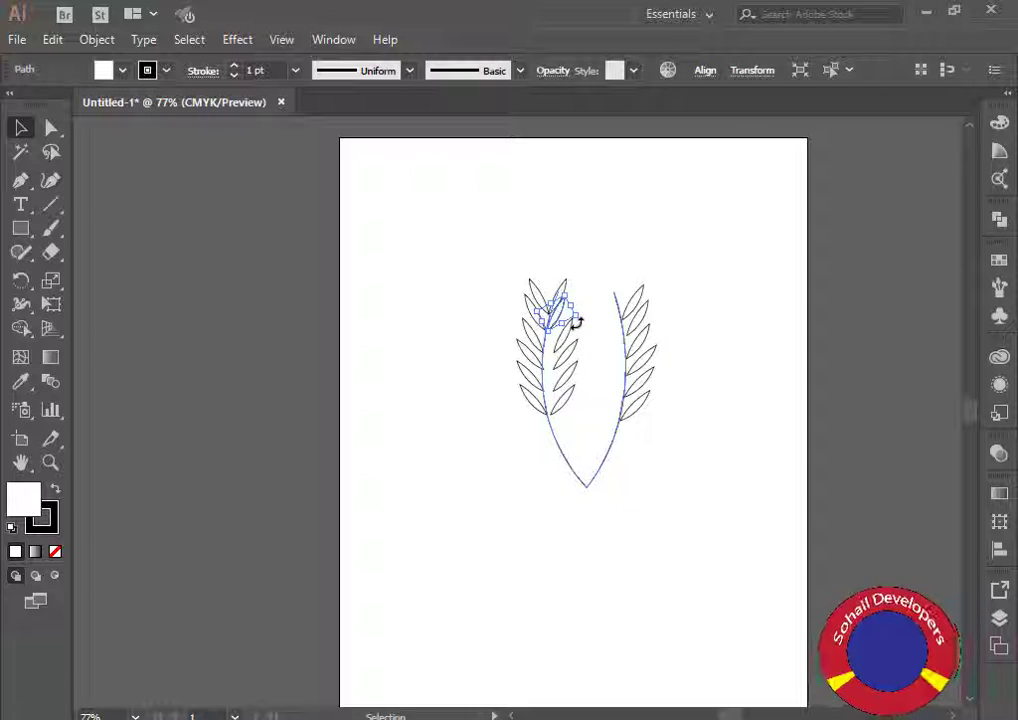
pyautogui.click(712, 416)
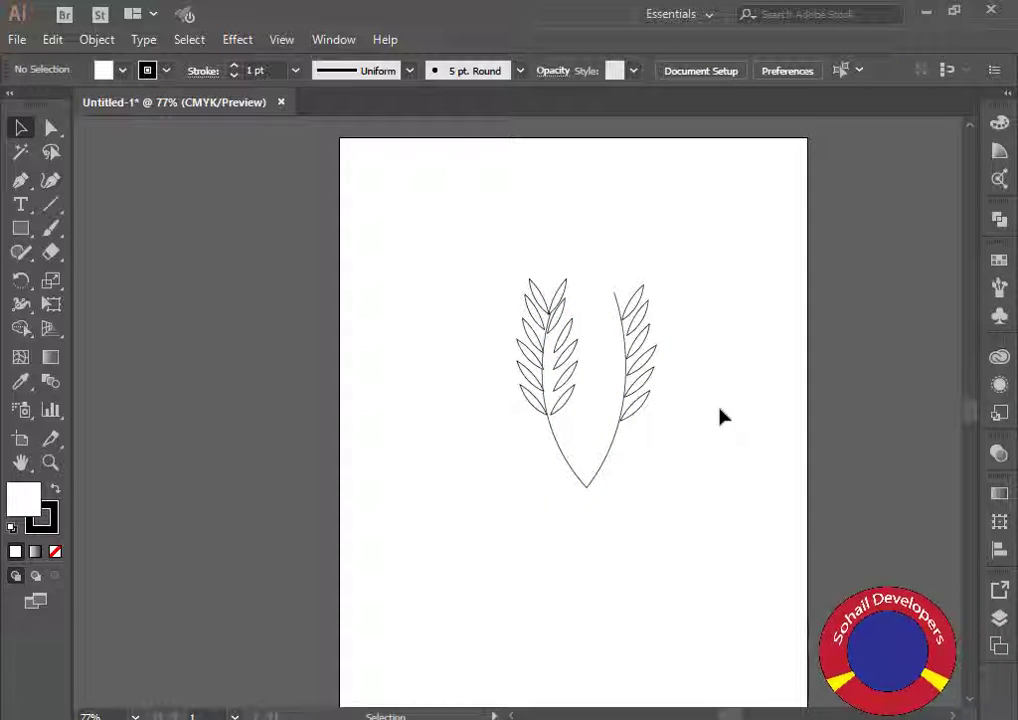
pyautogui.click(558, 323)
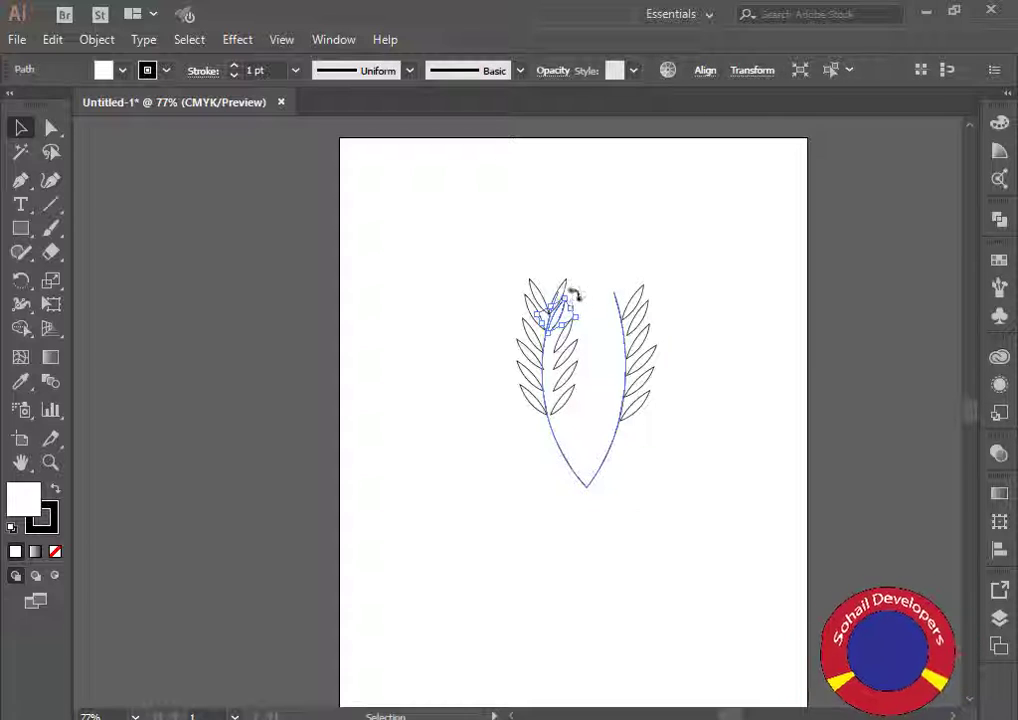
pyautogui.click(686, 405)
pyautogui.click(563, 370)
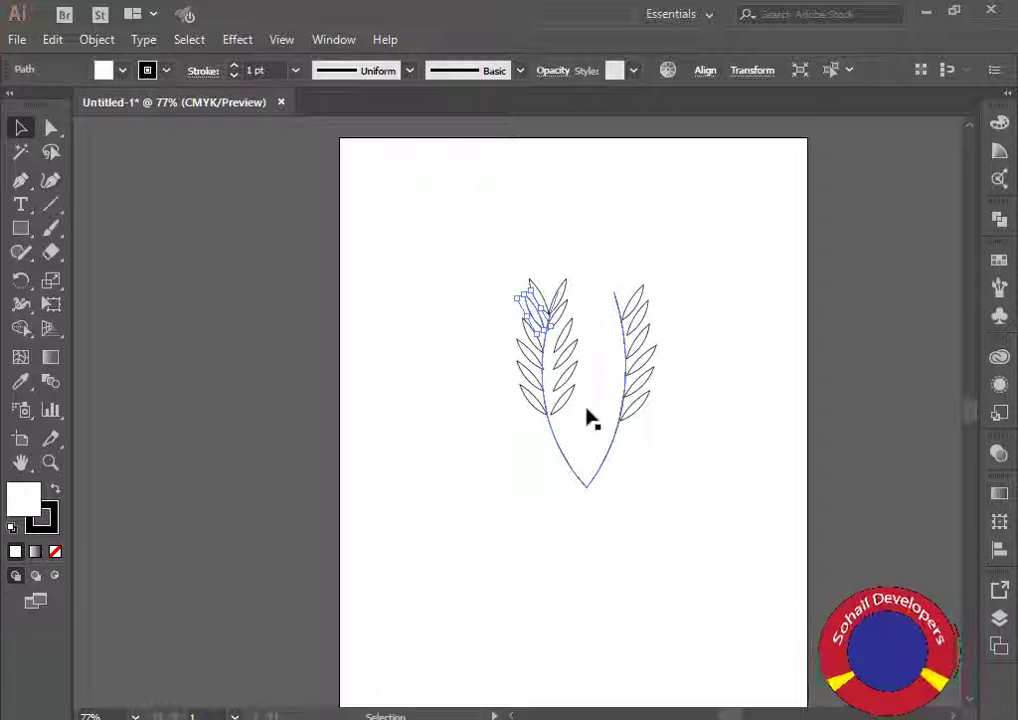
pyautogui.click(688, 473)
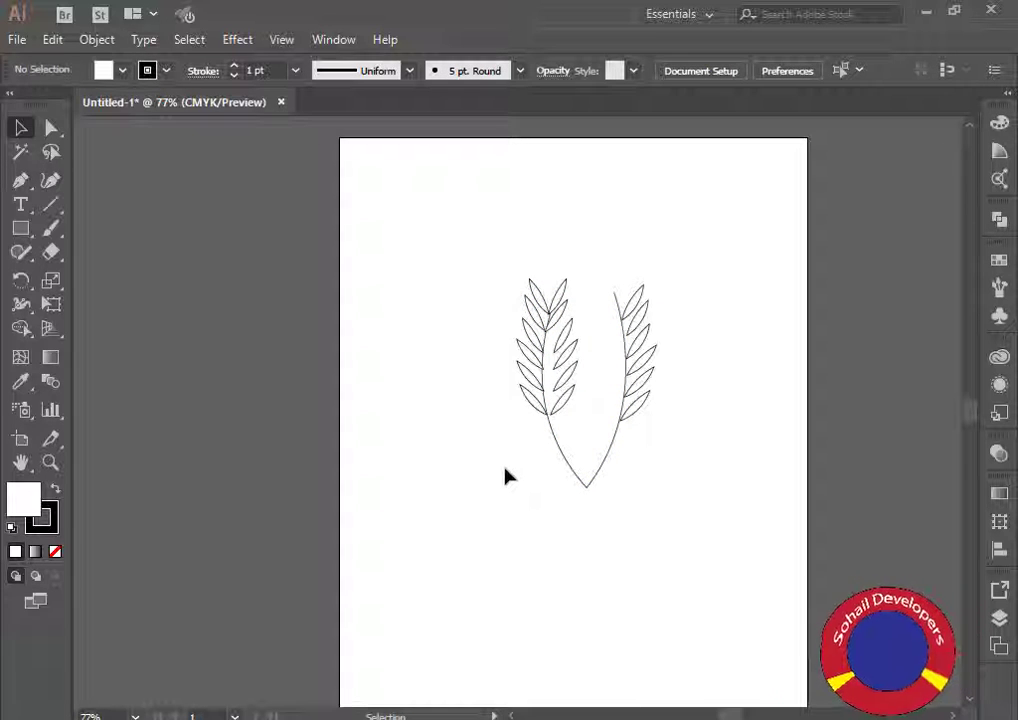
# Move the top inner leaf of the left branch slightly right, and adjust the second inner leaf beneath it.
pyautogui.click(562, 297)
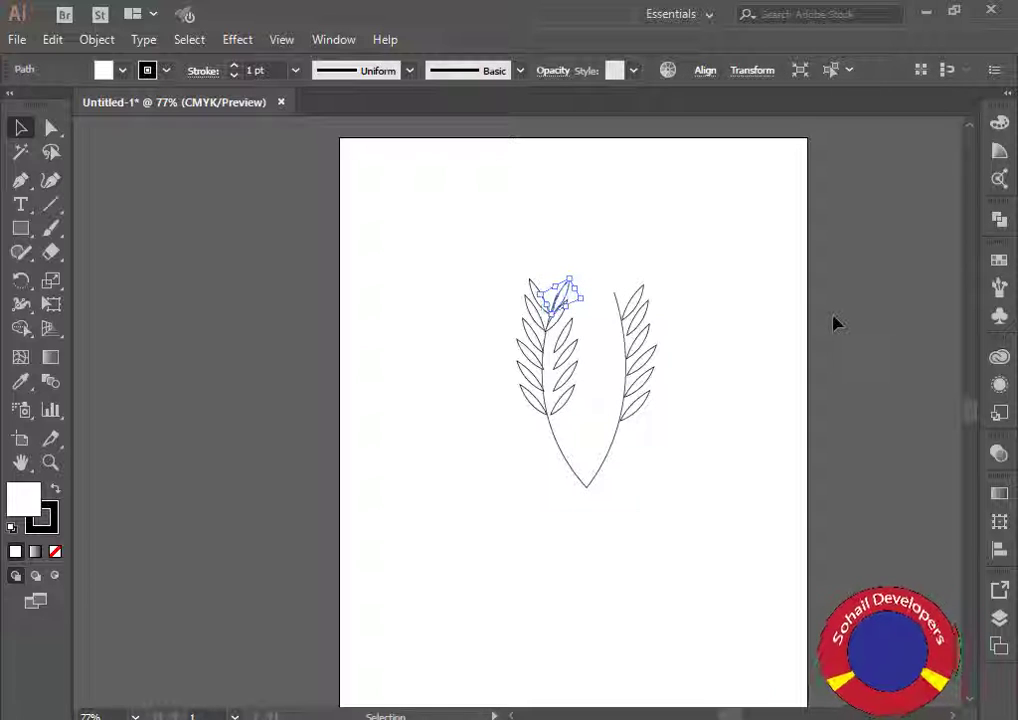
pyautogui.click(572, 322)
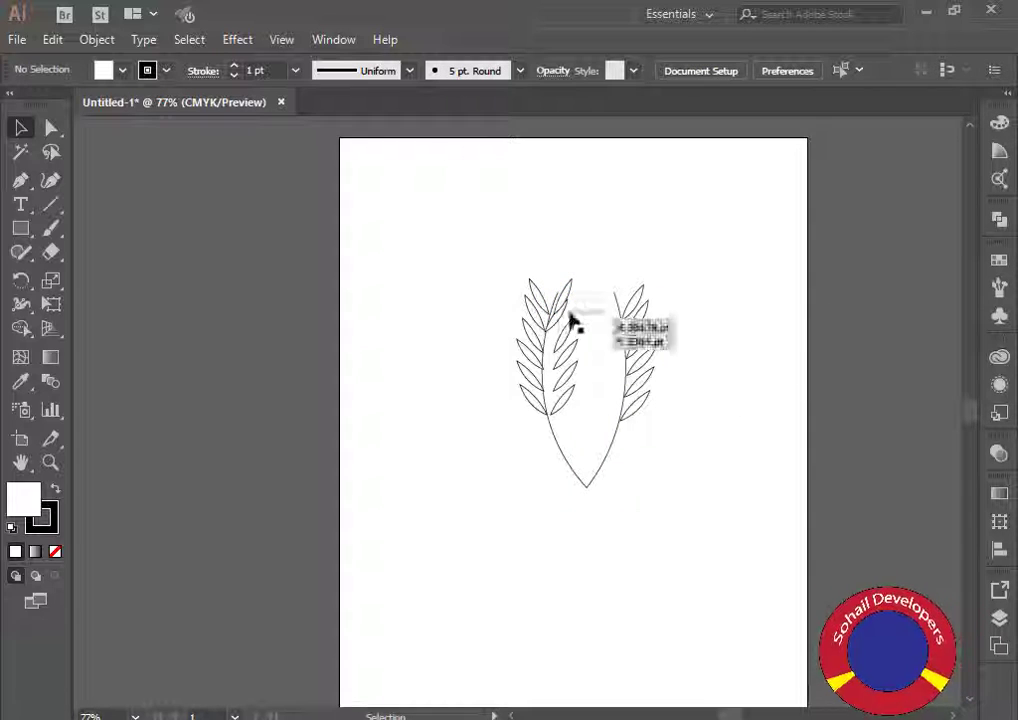
pyautogui.click(563, 316)
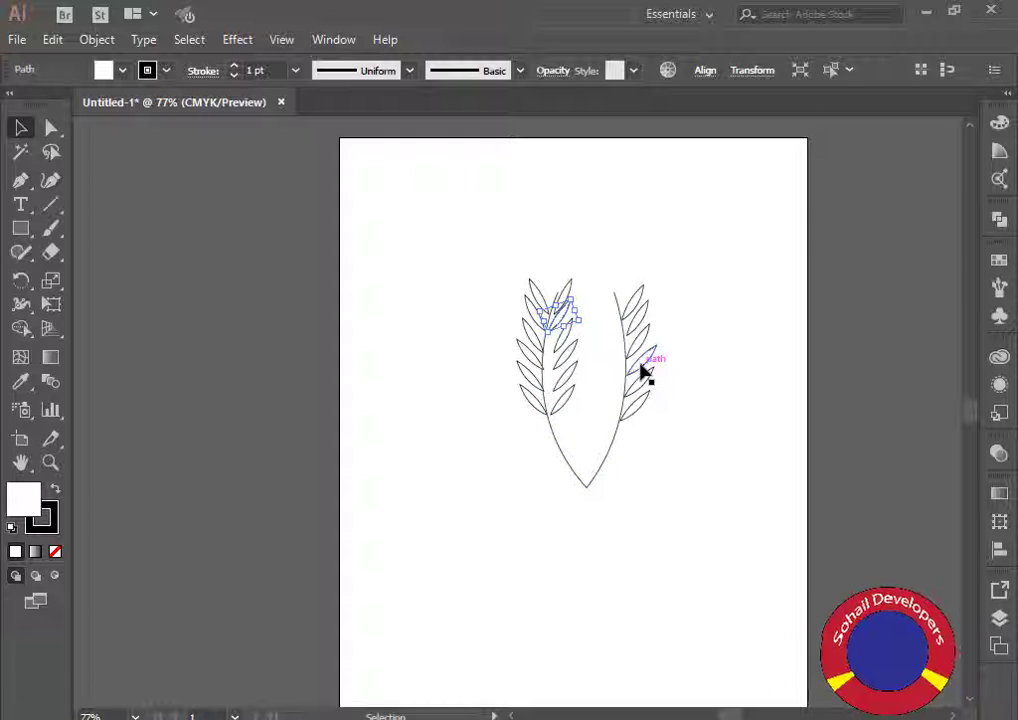
pyautogui.click(690, 404)
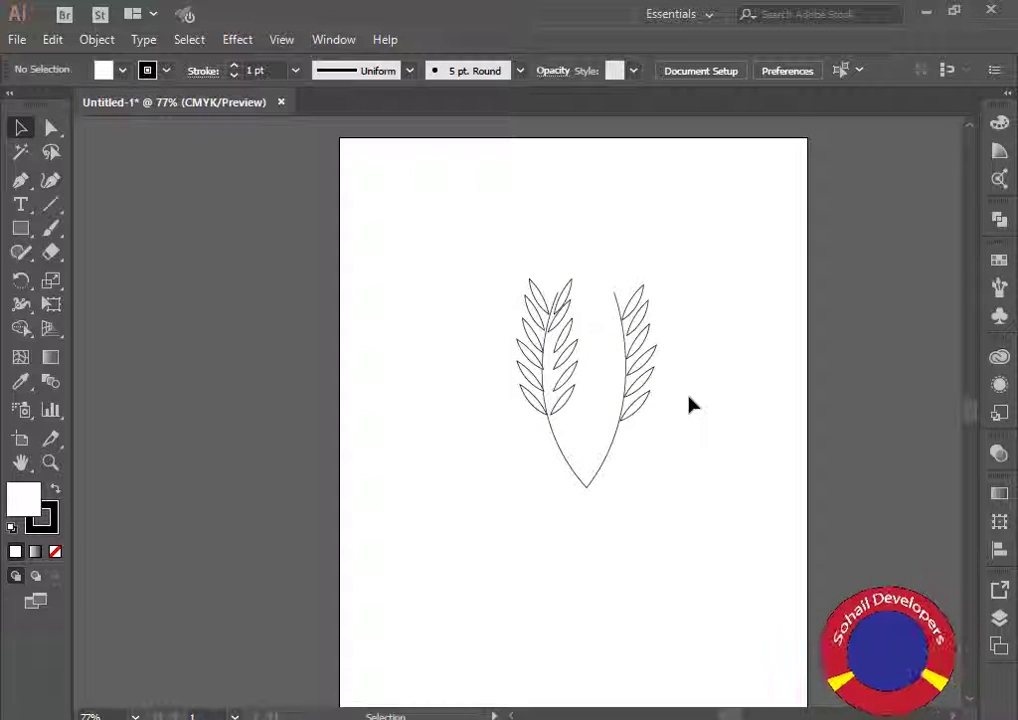
pyautogui.click(559, 326)
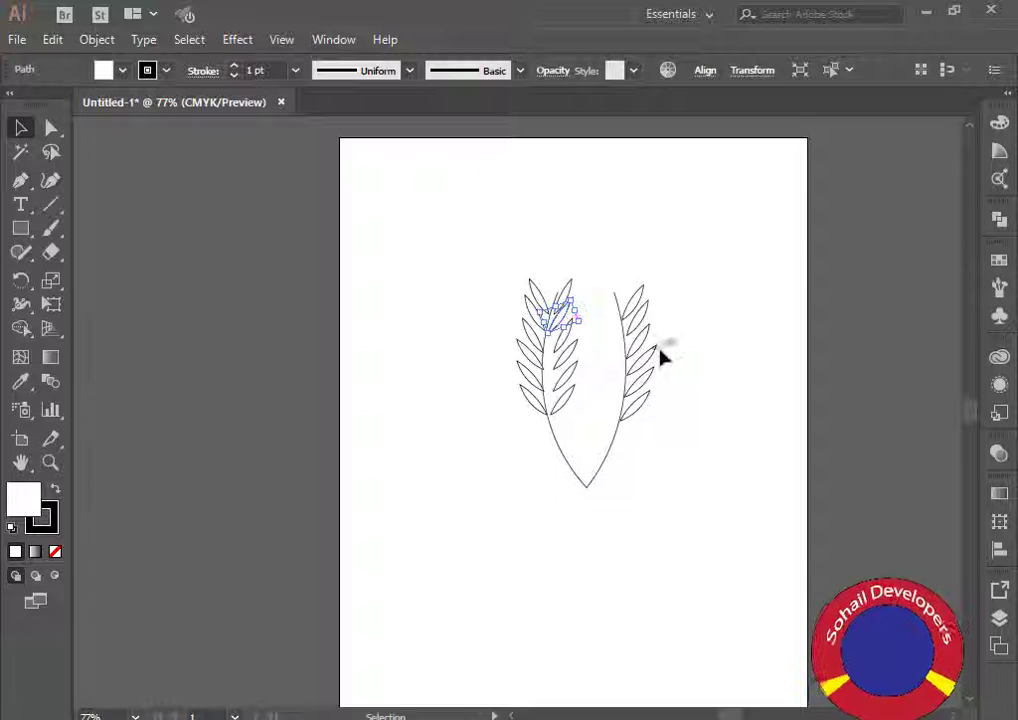
pyautogui.click(683, 406)
# Shift the top inner leaf of the left branch slightly and fine-tune its rotation against the curve's upper end.
pyautogui.click(573, 295)
pyautogui.keyDown('shift'); pyautogui.click(605, 316); pyautogui.keyUp('shift')
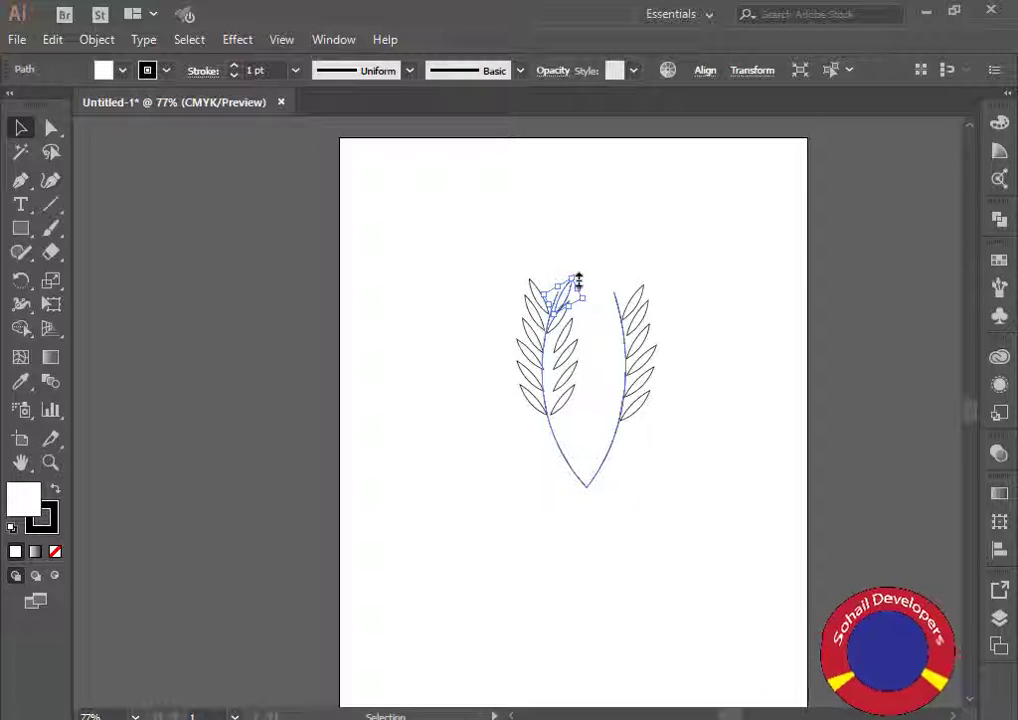
pyautogui.moveTo(585, 274); pyautogui.dragTo(584, 273)
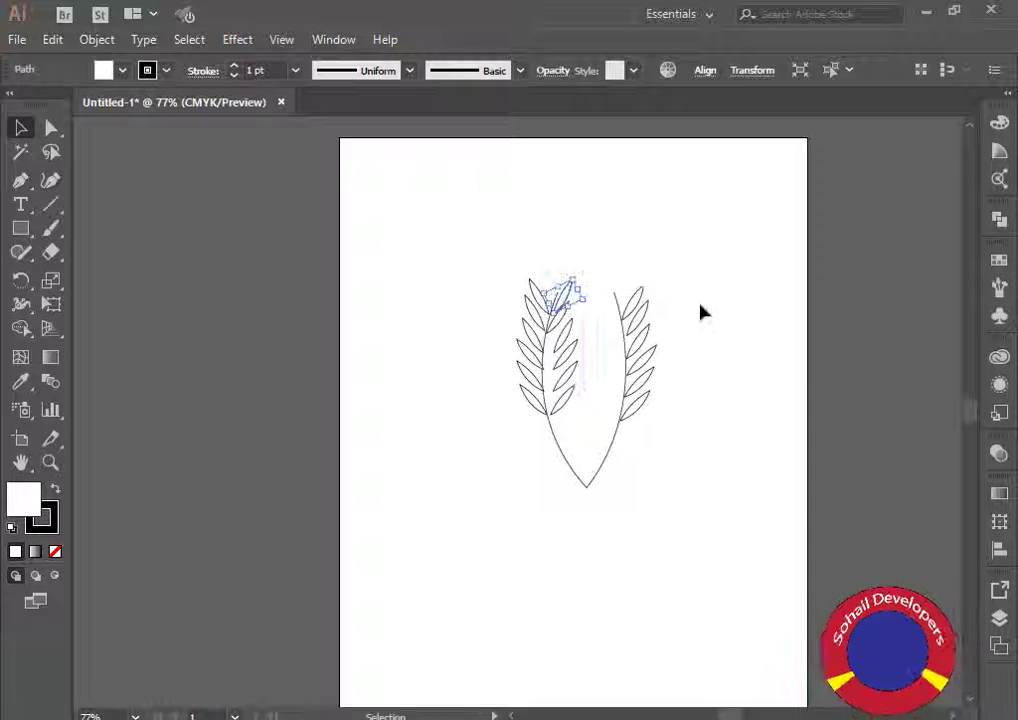
pyautogui.click(714, 326)
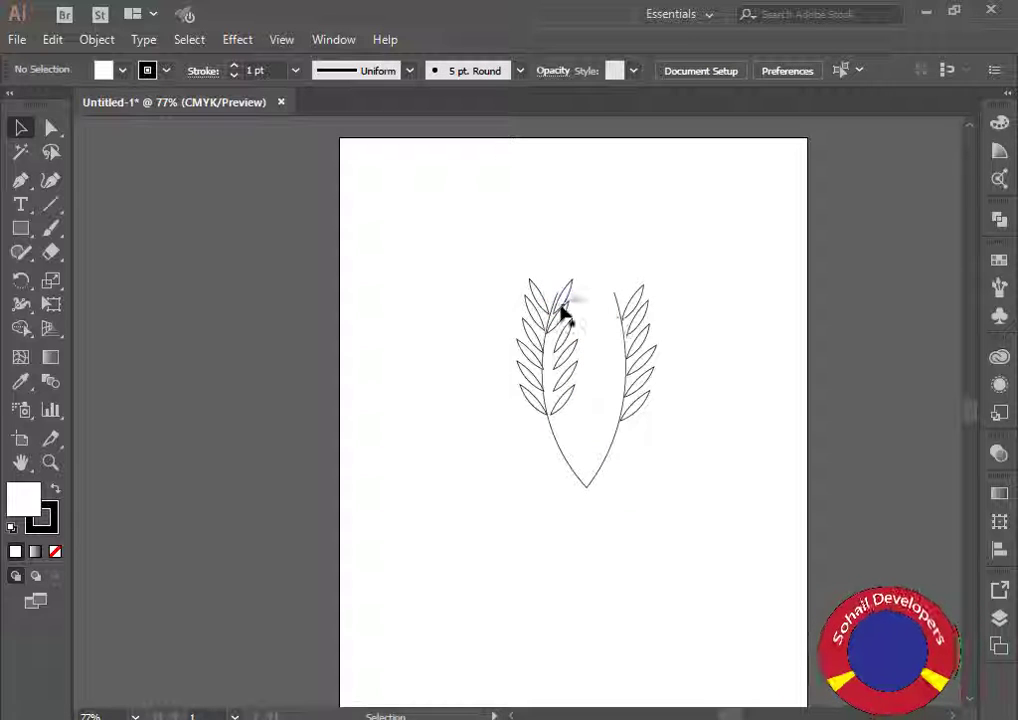
# Rotate the second inner leaf of the left branch slightly and move its tip onto the left curve.
pyautogui.click(567, 317)
pyautogui.moveTo(580, 300); pyautogui.dragTo(580, 295)
pyautogui.click(709, 359)
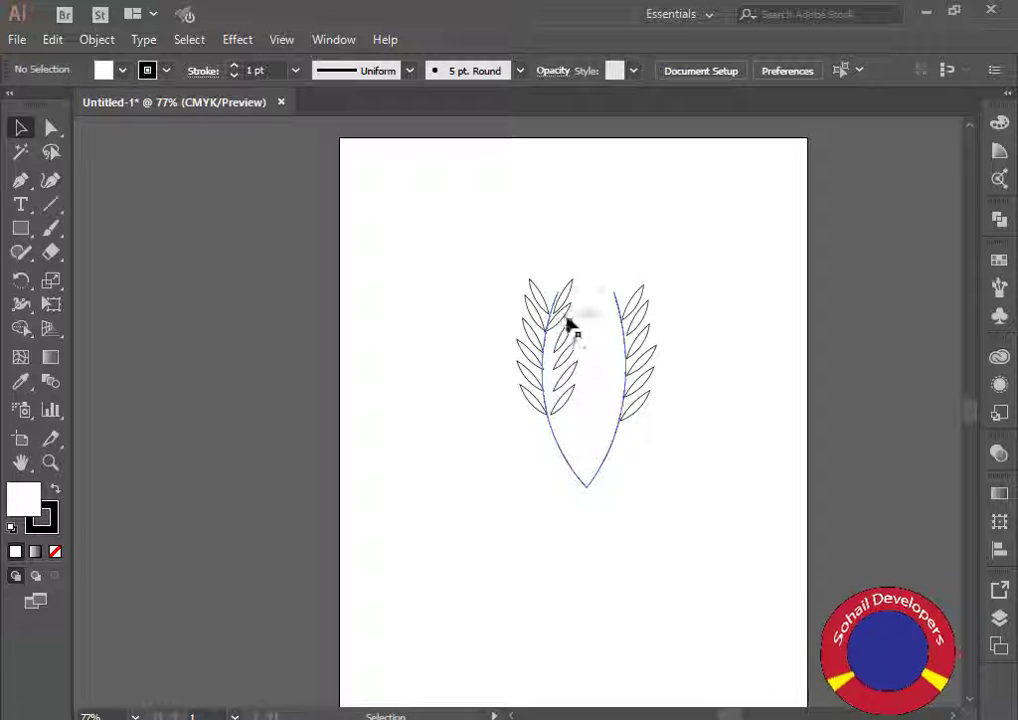
pyautogui.click(569, 322)
pyautogui.click(697, 367)
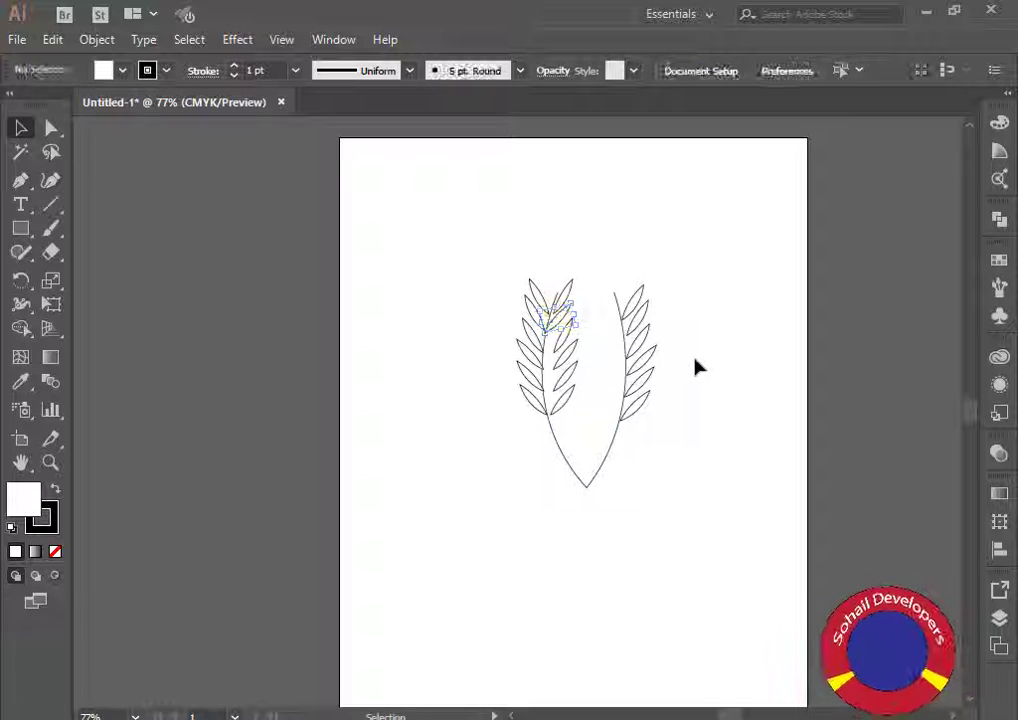
# Nudge the top inner leaf of the left branch and rotate it slightly clockwise against the curve.
pyautogui.click(569, 297)
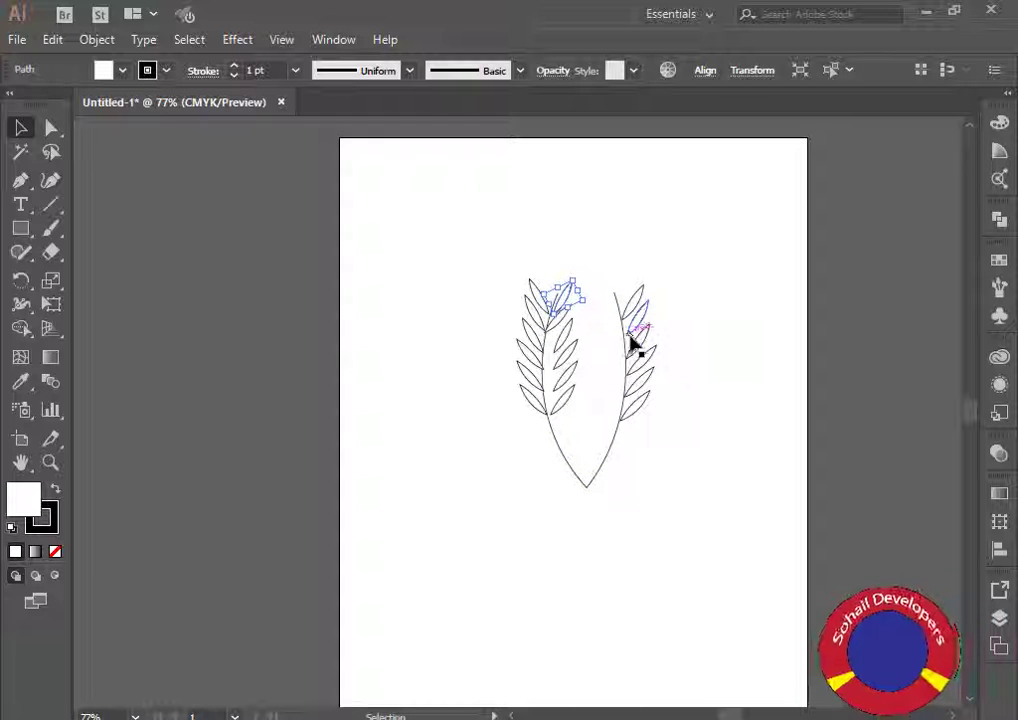
pyautogui.click(705, 369)
pyautogui.click(578, 292)
pyautogui.moveTo(578, 292)
pyautogui.mouseDown()
pyautogui.moveTo(586, 280)
pyautogui.moveTo(590, 288)
pyautogui.mouseUp()
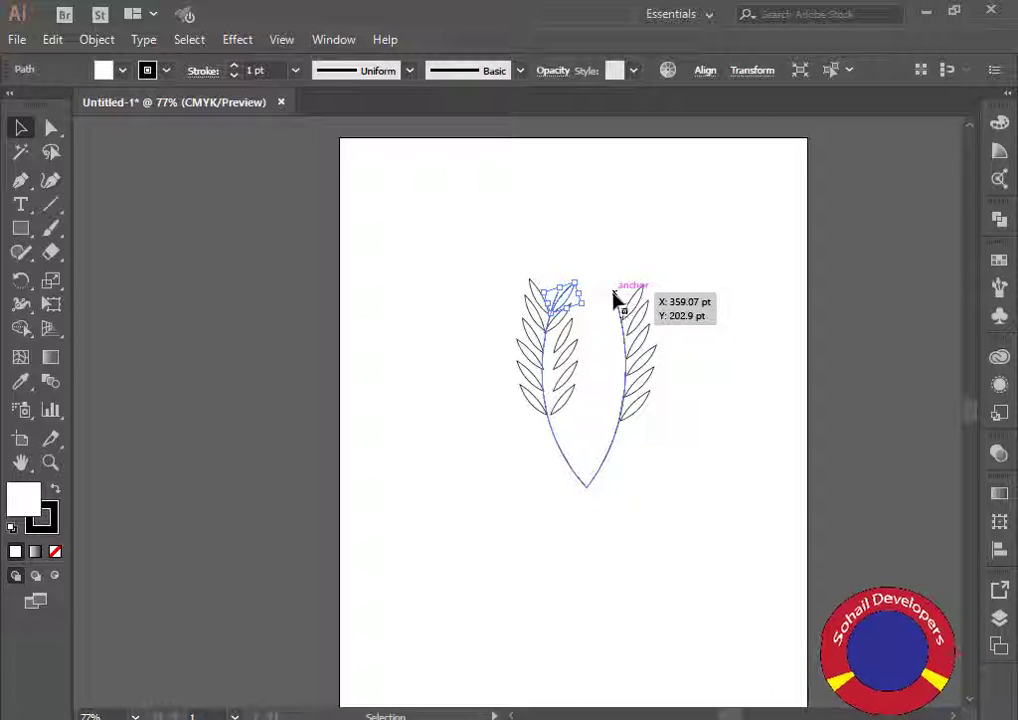
pyautogui.click(754, 288)
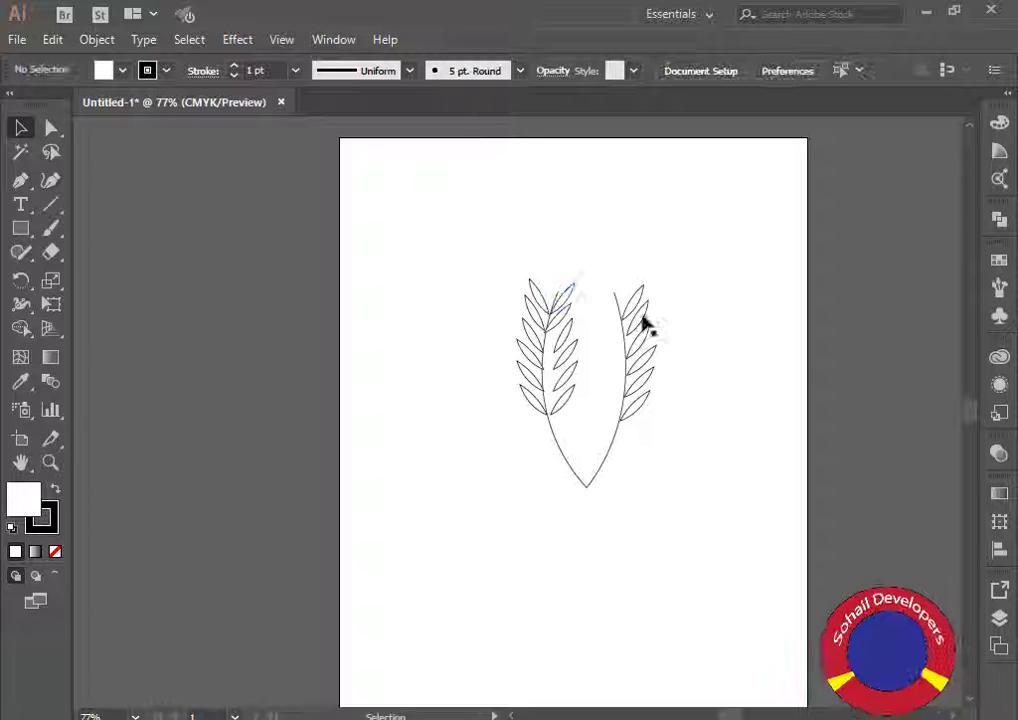
# Fine-tune the top inner leaf of the left branch by rotating it a little further clockwise above the second inner leaf.
pyautogui.click(558, 322)
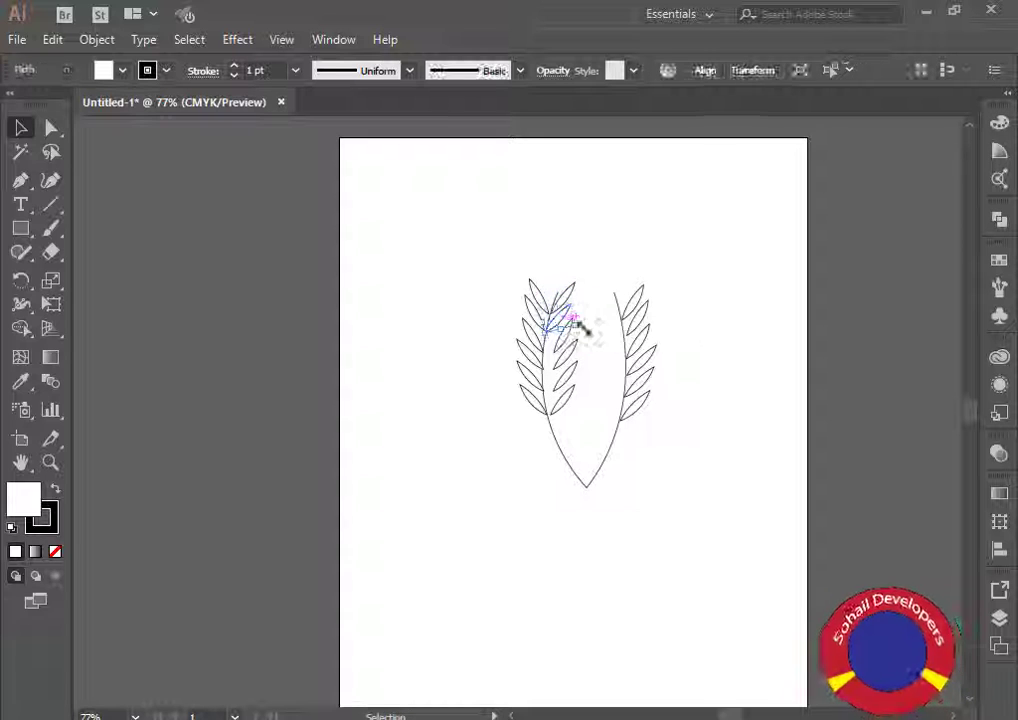
pyautogui.click(757, 354)
pyautogui.moveTo(529, 345); pyautogui.dragTo(570, 300)
pyautogui.click(704, 390)
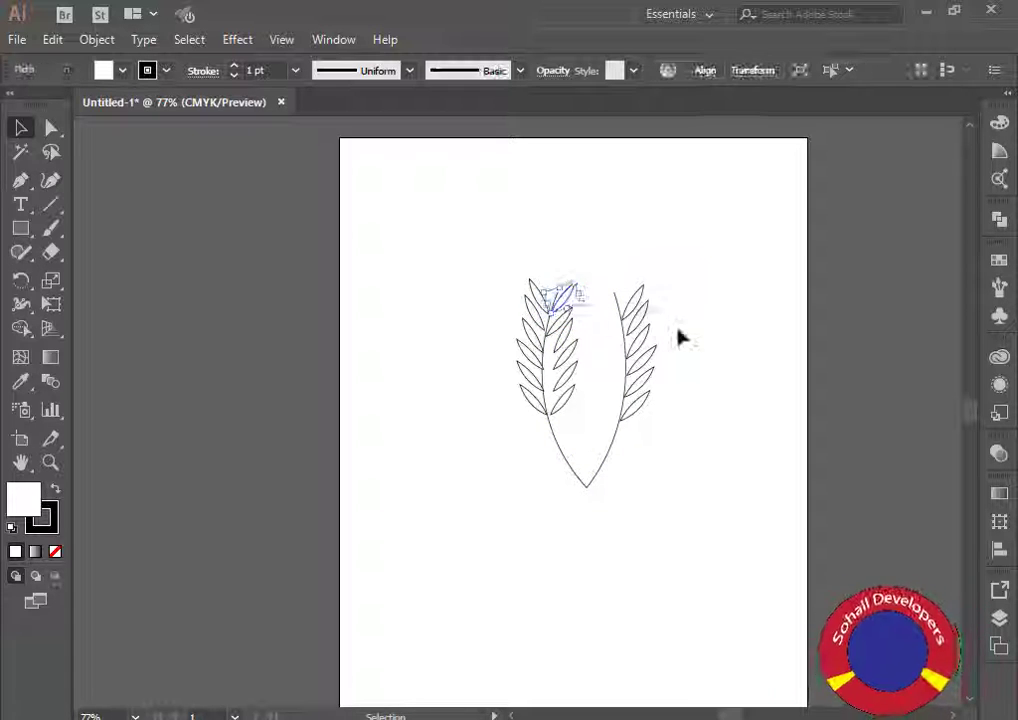
pyautogui.click(729, 379)
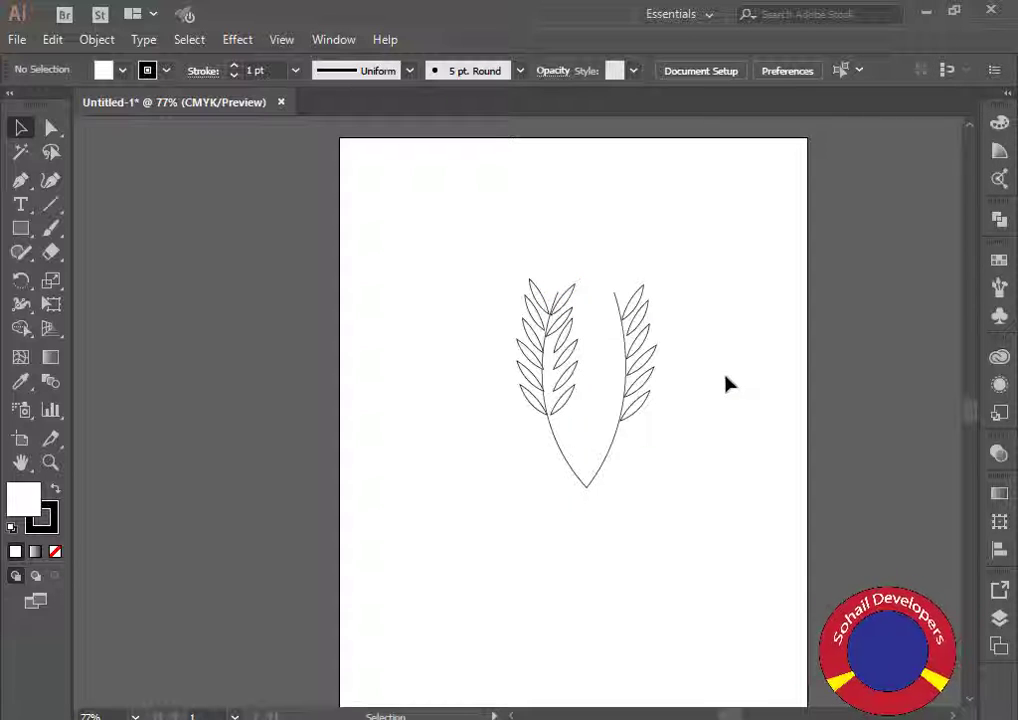
pyautogui.click(577, 292)
pyautogui.moveTo(582, 282); pyautogui.dragTo(586, 283)
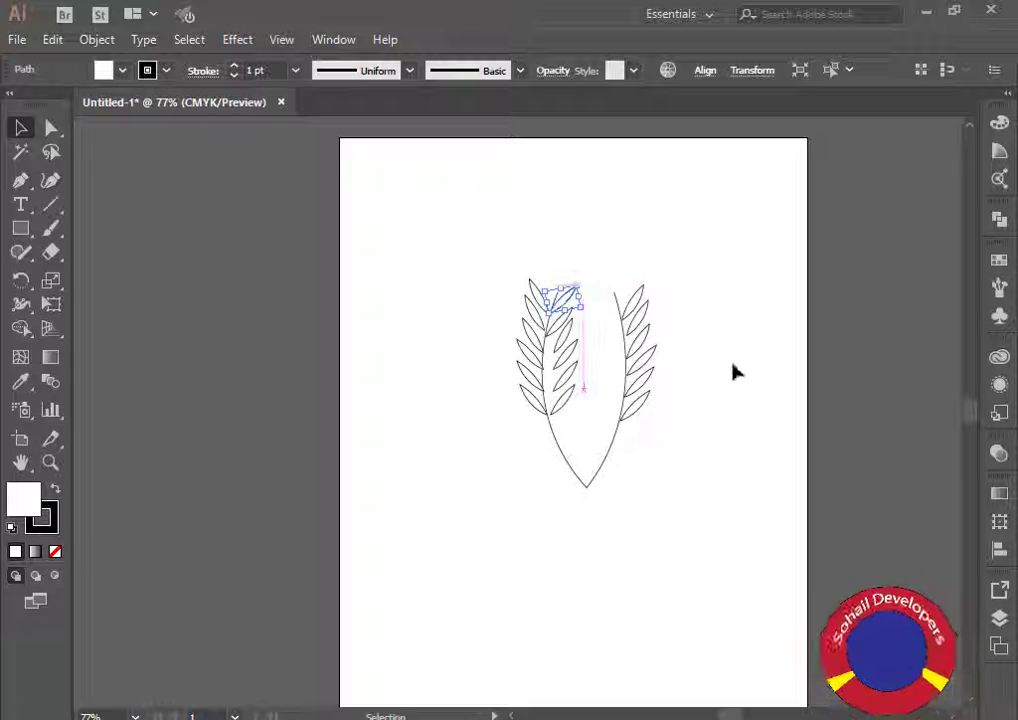
pyautogui.click(735, 371)
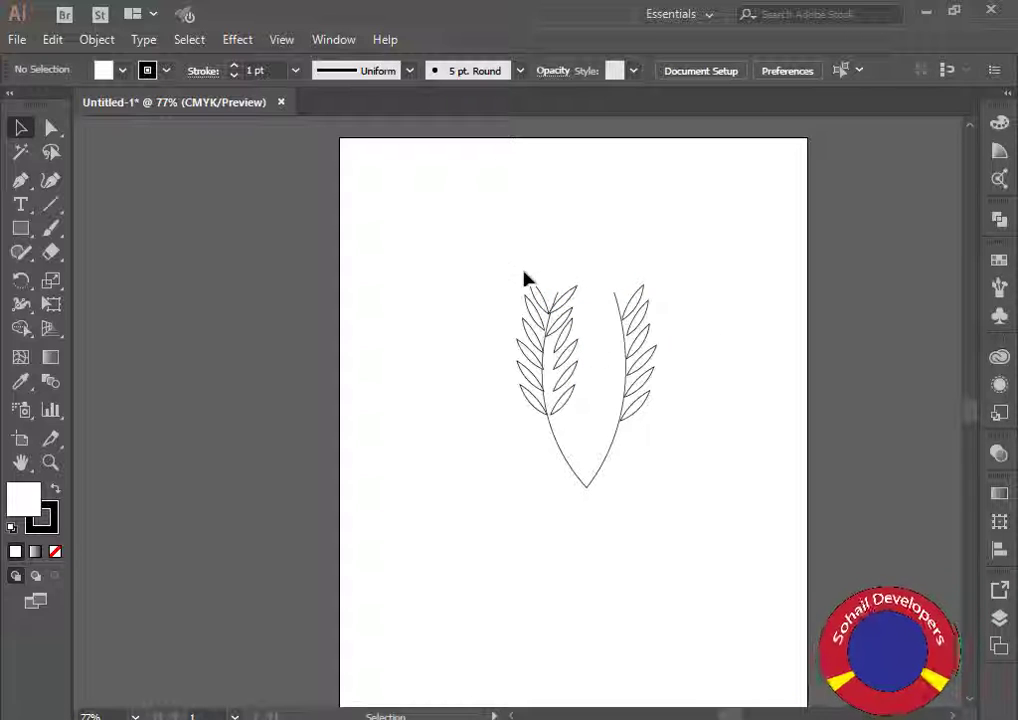
# Nudge the top outer leaf of the left branch slightly right so it meets the top inner leaf on the curve.
pyautogui.moveTo(586, 292); pyautogui.dragTo(601, 293)
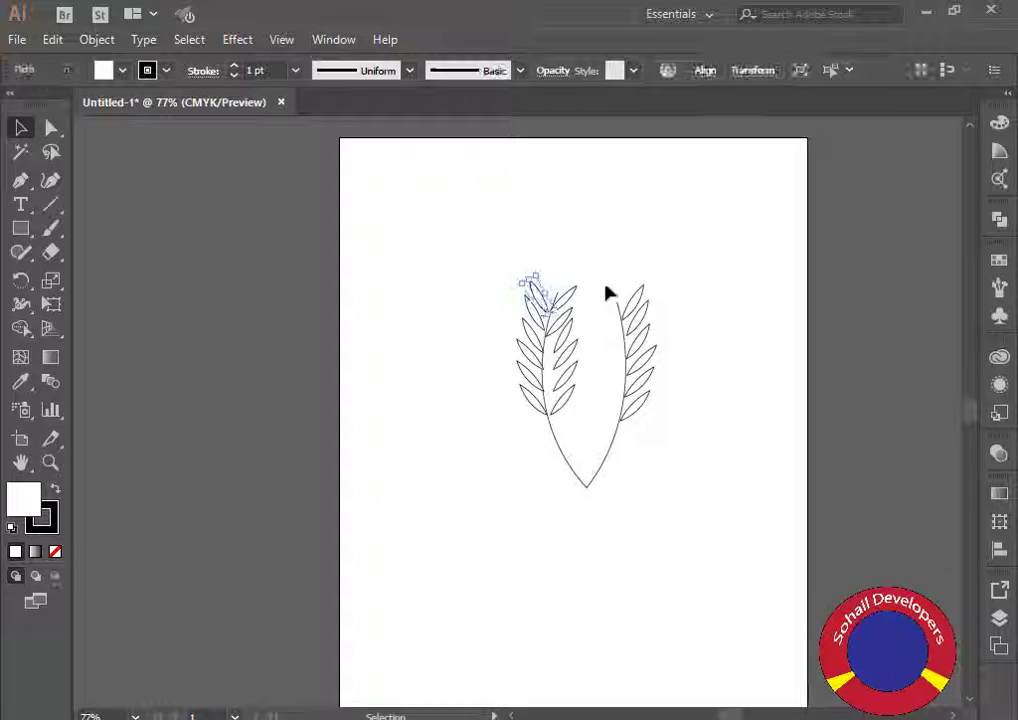
pyautogui.moveTo(484, 243); pyautogui.dragTo(602, 286)
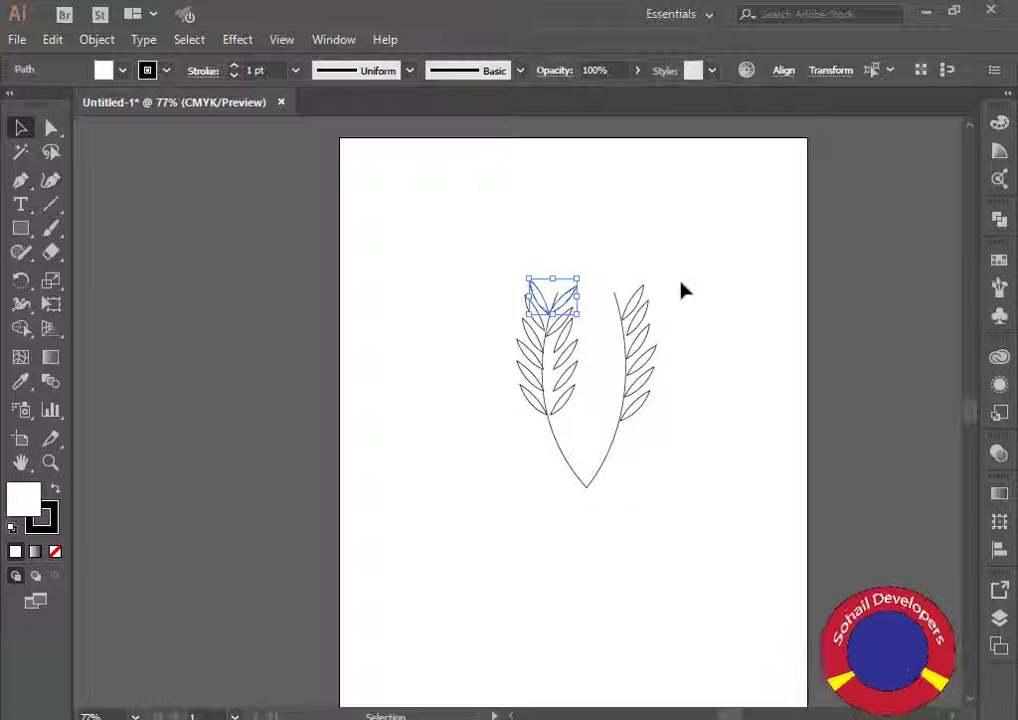
pyautogui.click(690, 343)
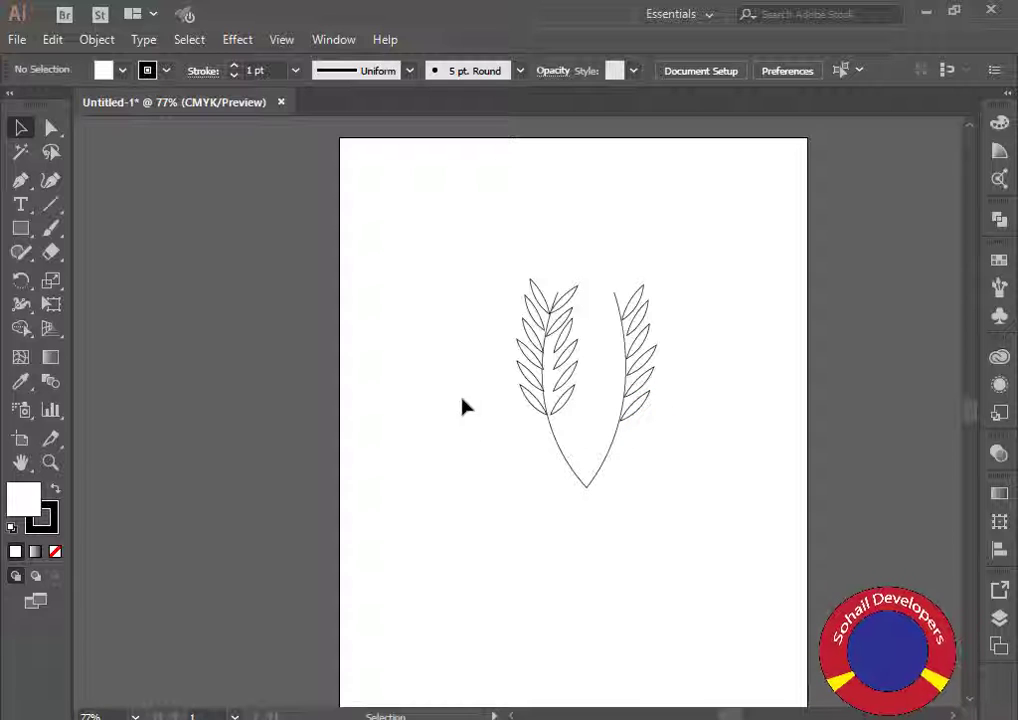
# Shift the second outer leaf of the left branch slightly down and adjust it so its tip meets the second inner leaf.
pyautogui.click(540, 330)
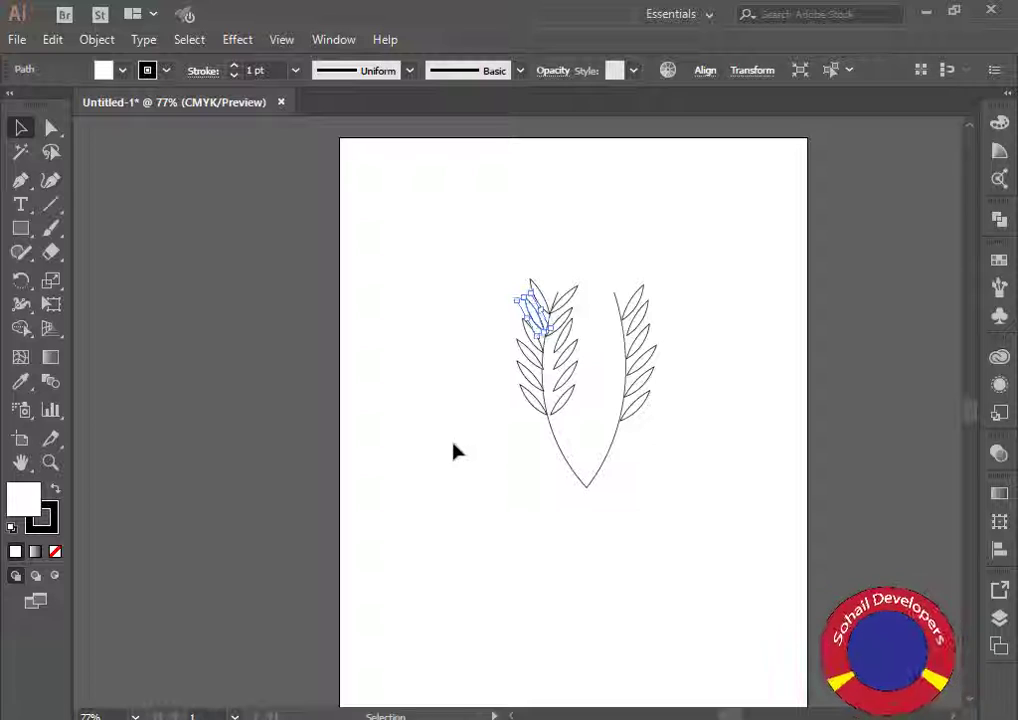
pyautogui.click(418, 501)
pyautogui.moveTo(538, 328); pyautogui.dragTo(520, 358)
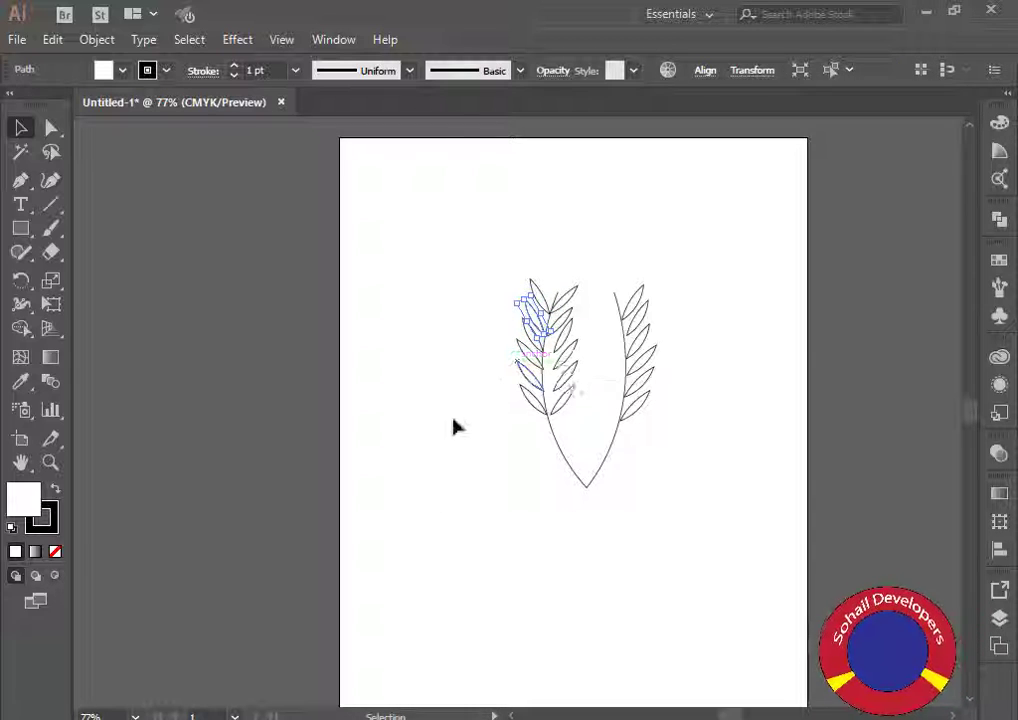
pyautogui.click(461, 425)
pyautogui.click(518, 341)
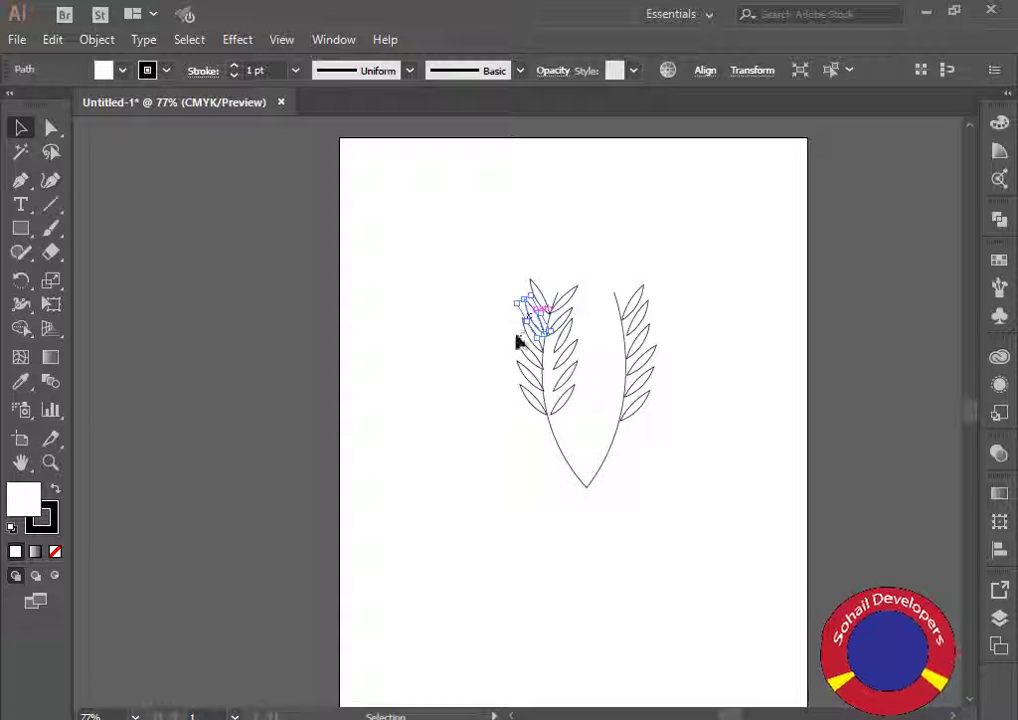
pyautogui.click(483, 378)
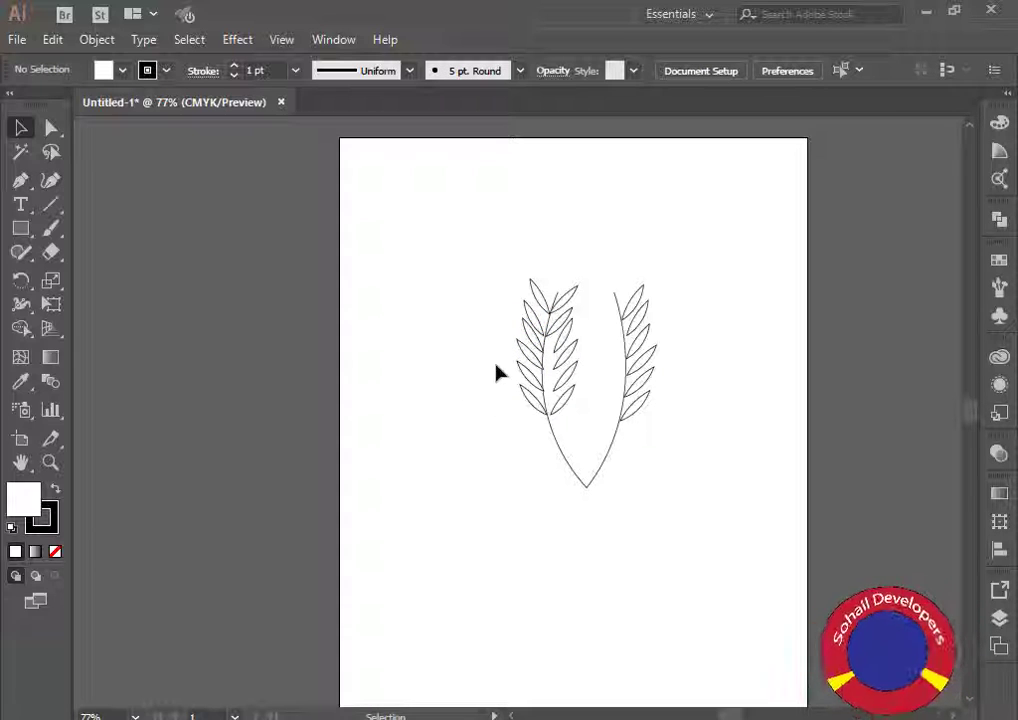
pyautogui.click(540, 325)
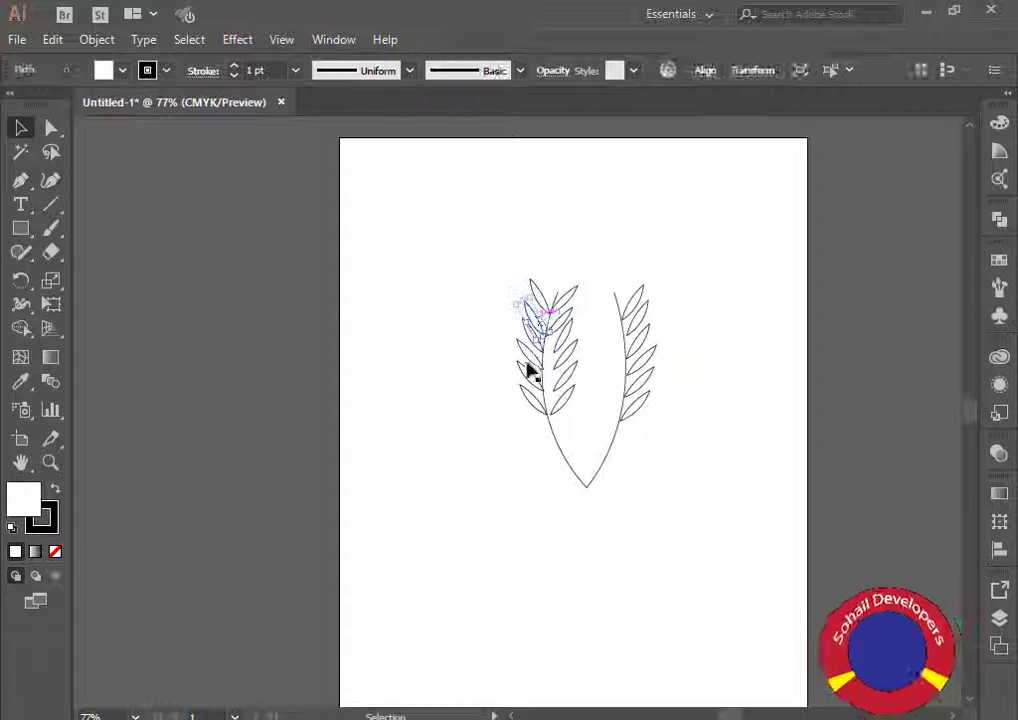
pyautogui.click(479, 393)
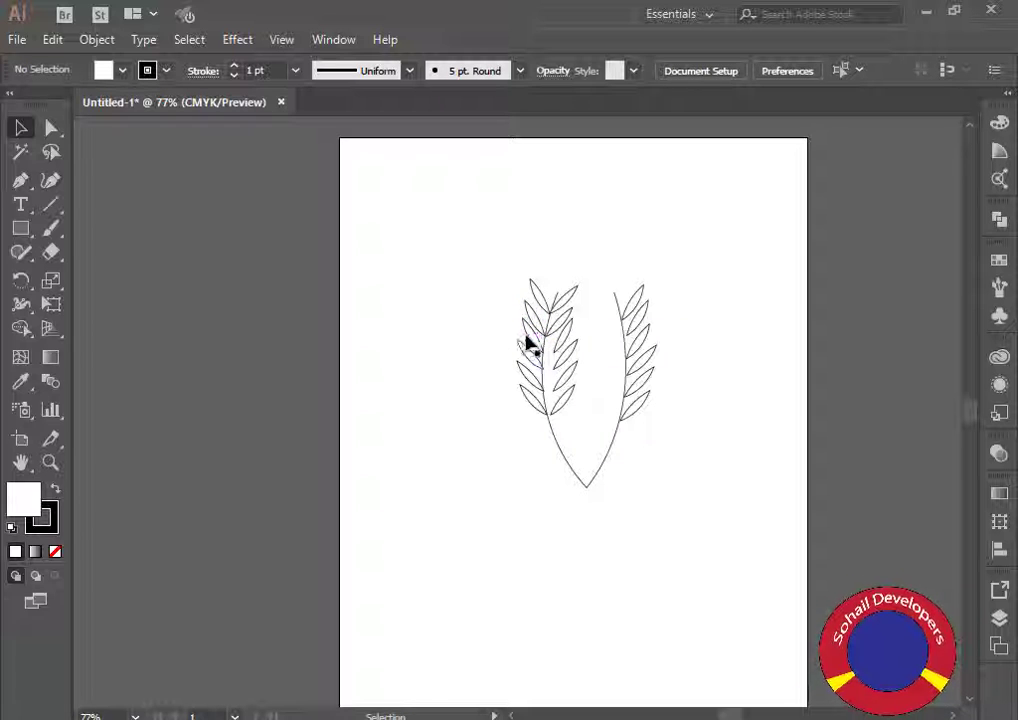
# Rotate the third inner leaf of the left branch clockwise and move its tip left onto the curve.
pyautogui.click(572, 338)
pyautogui.moveTo(583, 314); pyautogui.dragTo(589, 323)
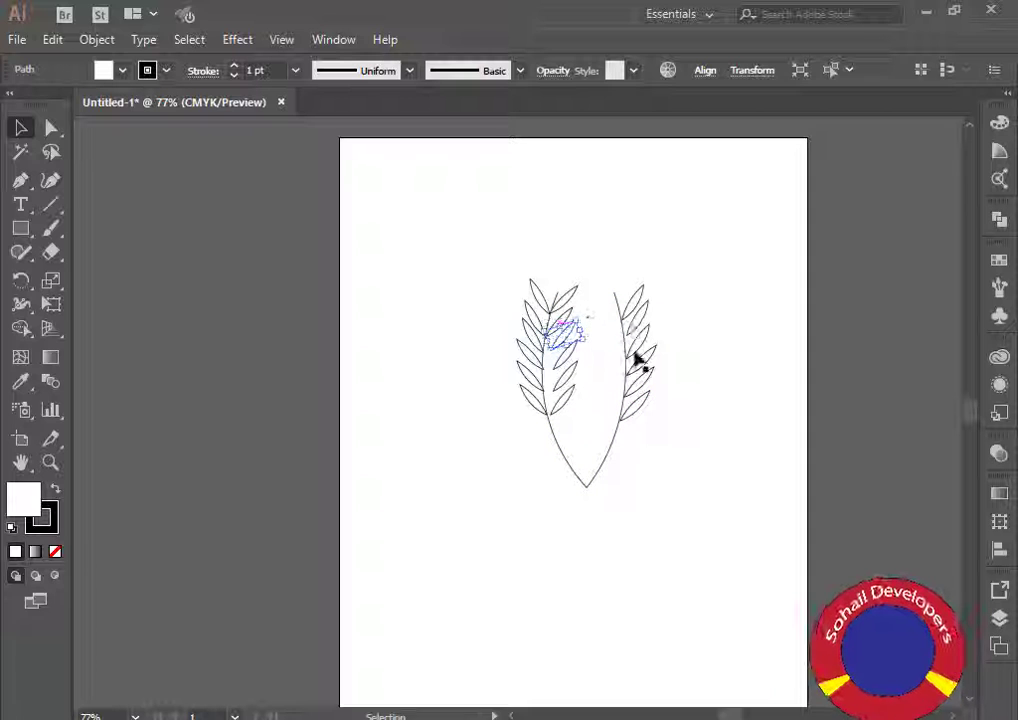
pyautogui.click(704, 425)
pyautogui.click(563, 348)
pyautogui.click(688, 466)
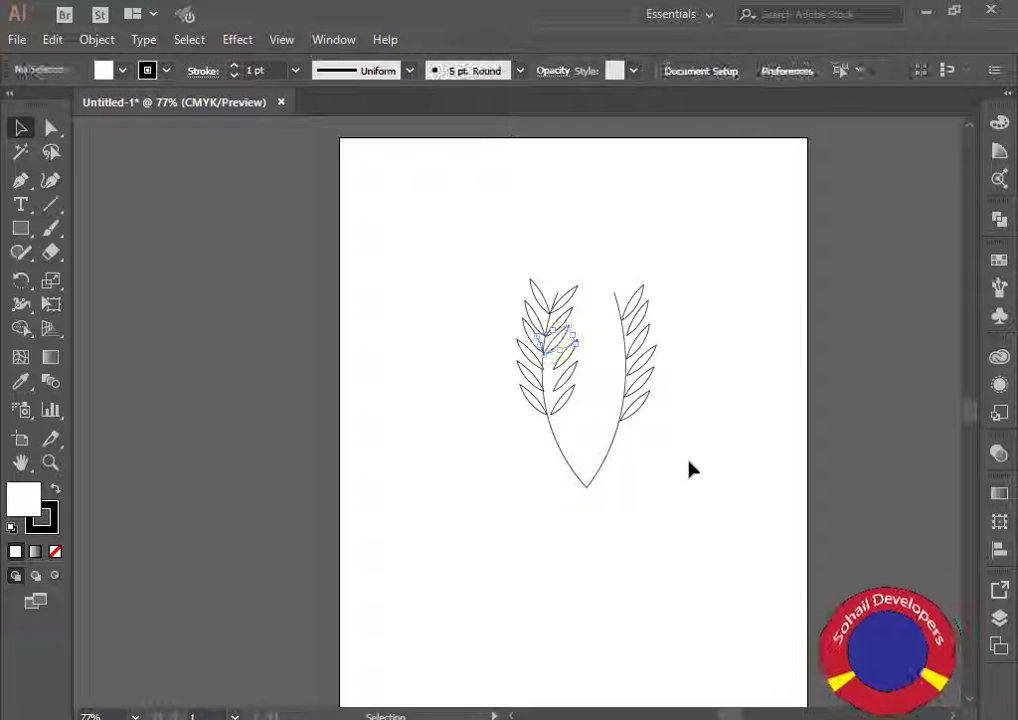
# Rotate the third outer leaf of the left branch slightly counterclockwise and move it down so its tip meets the third inner leaf.
pyautogui.click(535, 344)
pyautogui.moveTo(509, 314); pyautogui.dragTo(518, 367)
pyautogui.click(463, 411)
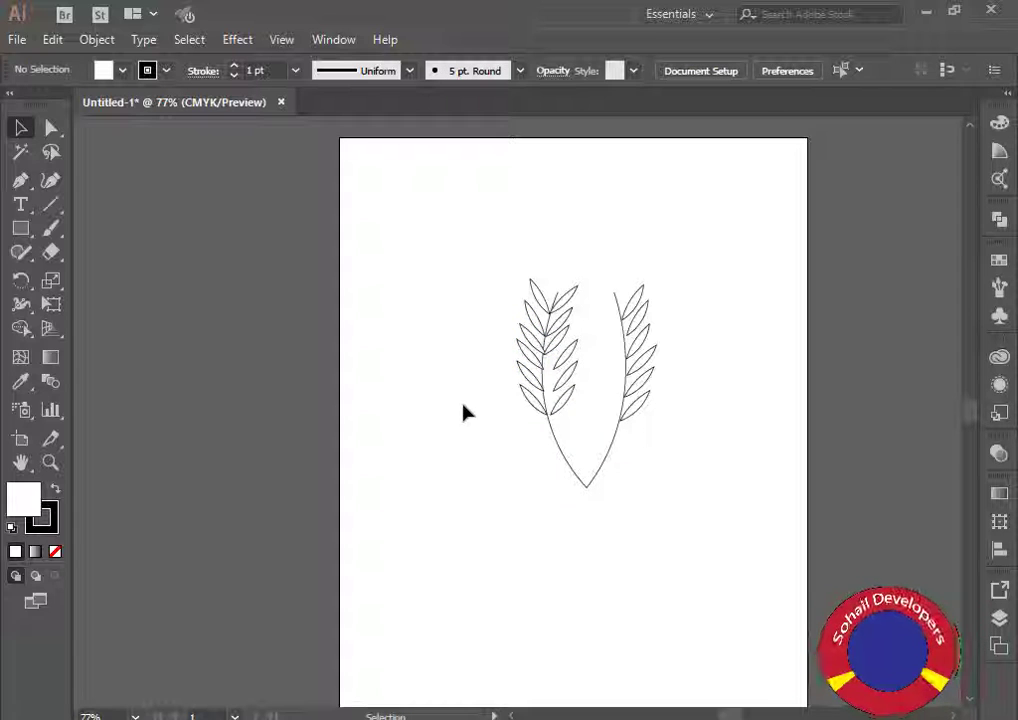
pyautogui.click(529, 343)
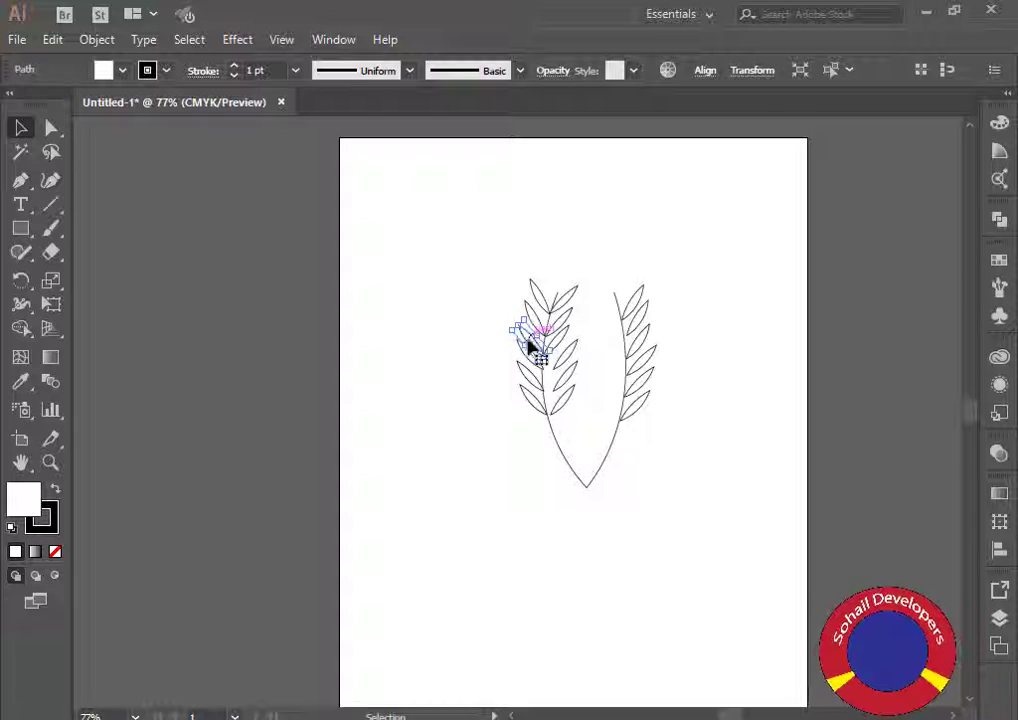
pyautogui.click(466, 389)
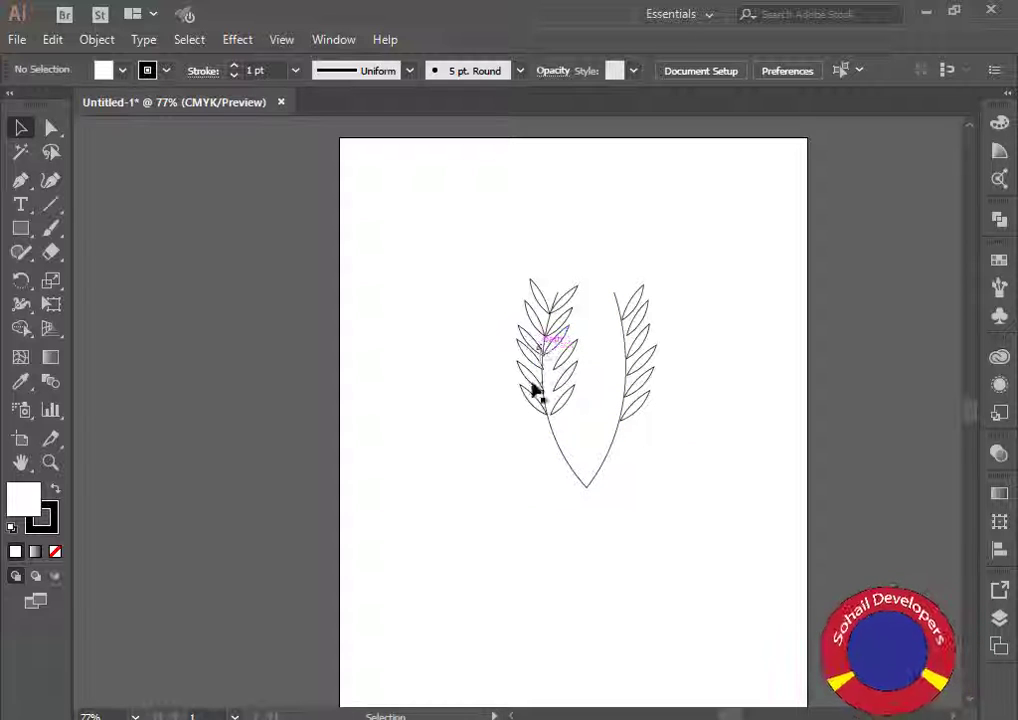
# Rotate the fourth outer leaf of the left branch slightly counterclockwise and nudge it against the curve.
pyautogui.click(536, 370)
pyautogui.click(491, 423)
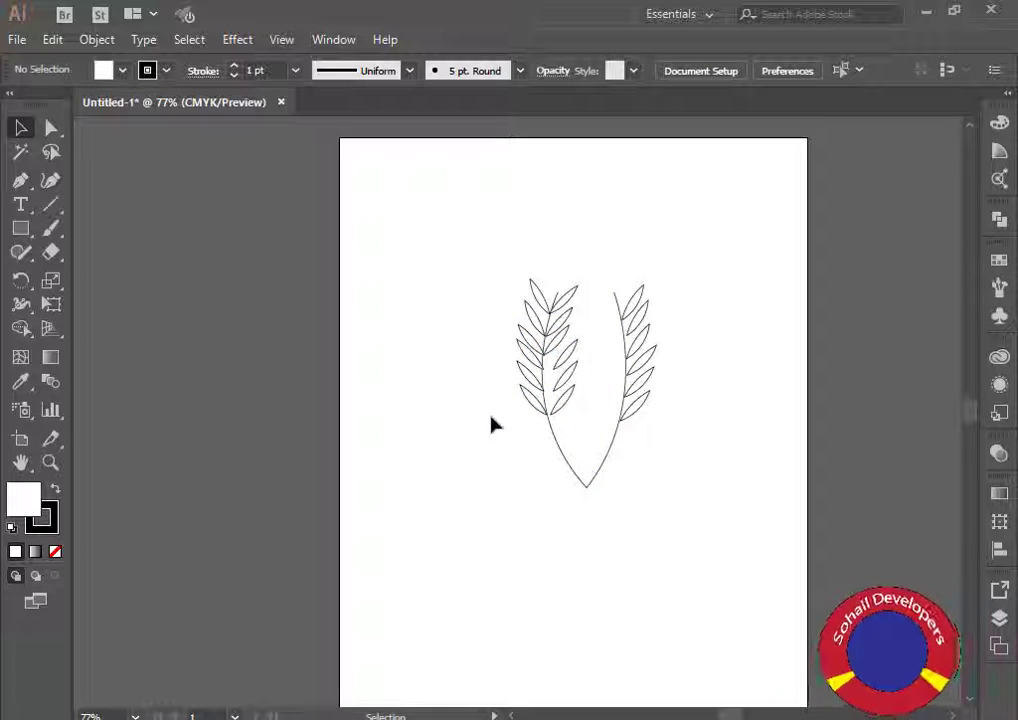
pyautogui.click(526, 350)
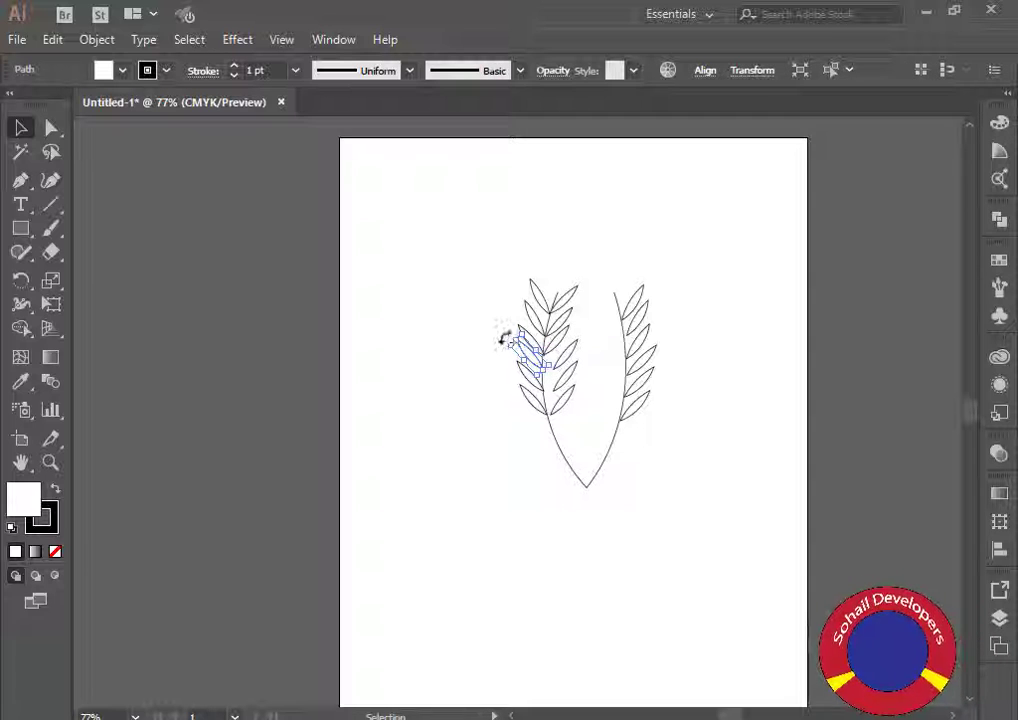
pyautogui.moveTo(503, 340); pyautogui.dragTo(512, 352)
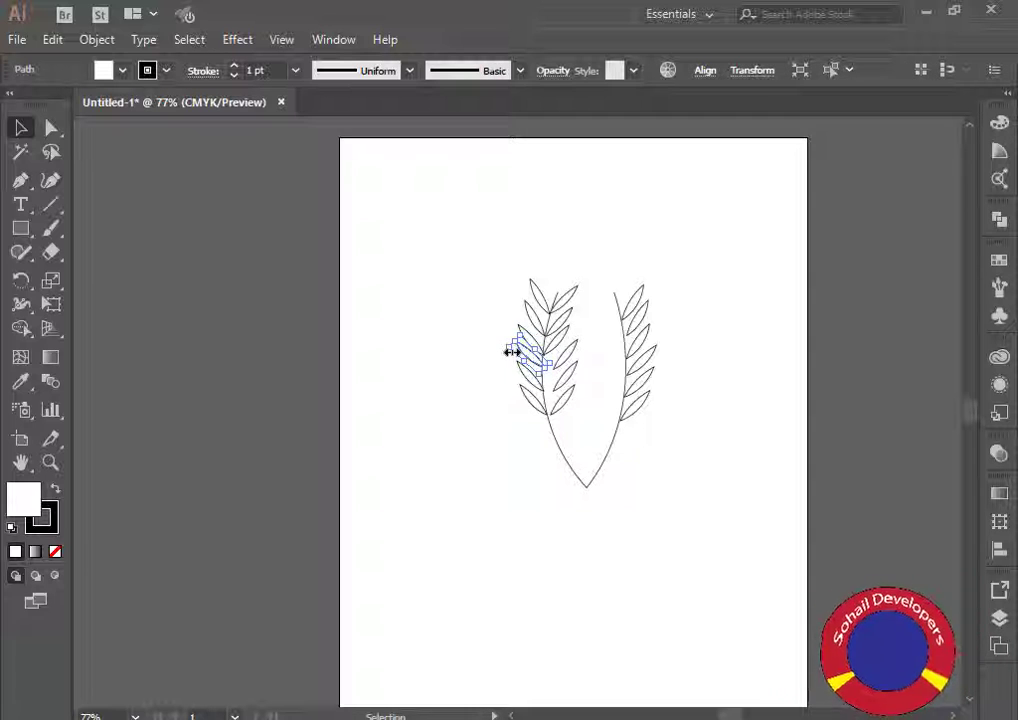
pyautogui.click(495, 438)
pyautogui.click(527, 368)
pyautogui.click(493, 436)
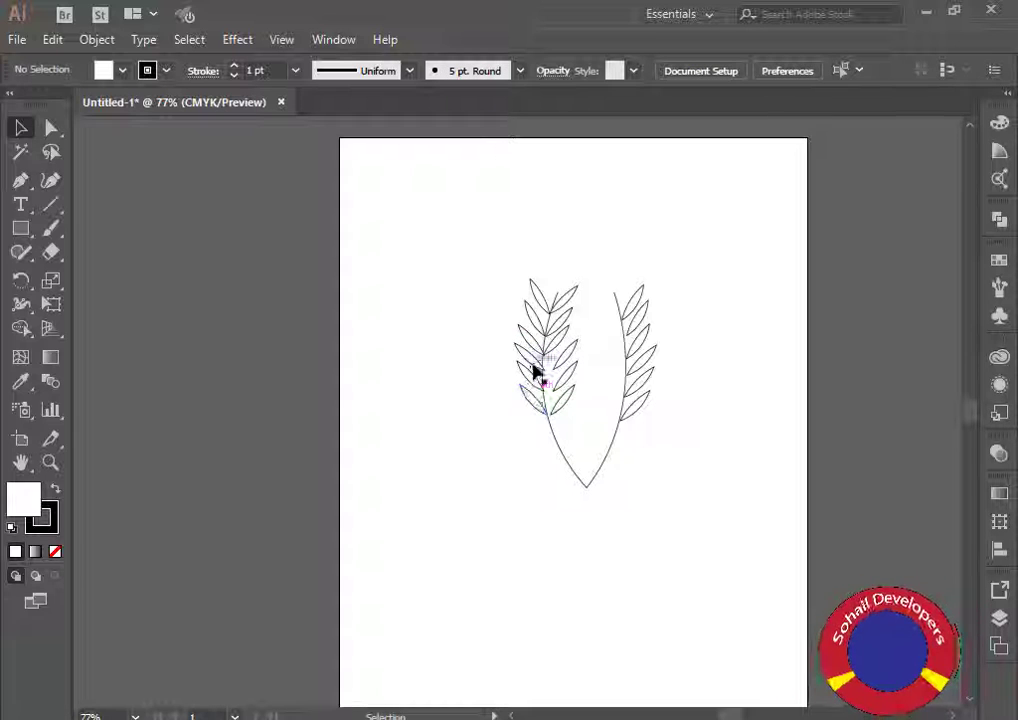
# Nudge the fourth outer leaf of the left branch slightly left and move the fourth inner leaf left toward the curve.
pyautogui.click(516, 386)
pyautogui.moveTo(509, 400); pyautogui.dragTo(561, 357)
pyautogui.click(502, 439)
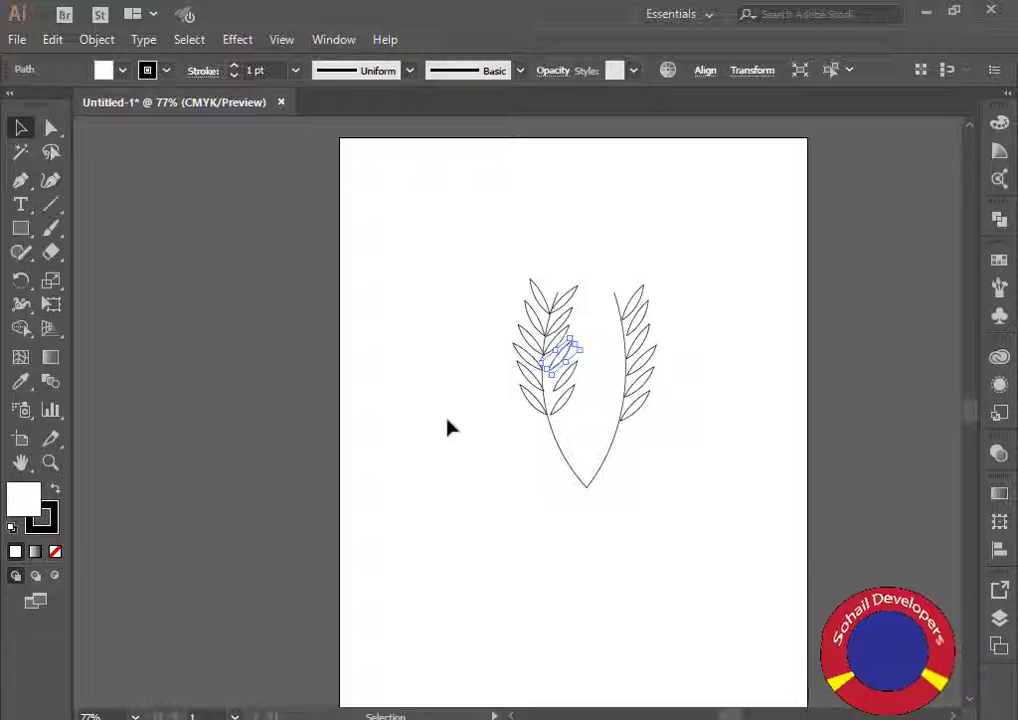
pyautogui.click(395, 470)
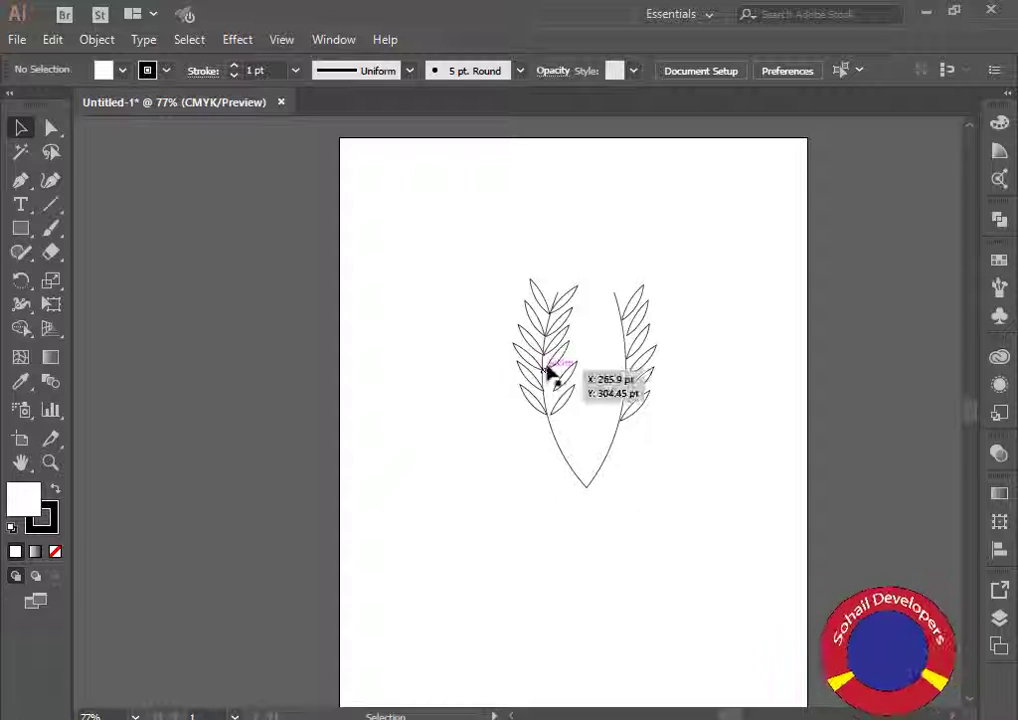
# Rotate the fourth inner leaf of the left branch clockwise and nudge its tip onto the curve opposite the fourth outer leaf.
pyautogui.click(547, 373)
pyautogui.moveTo(577, 341); pyautogui.dragTo(583, 343)
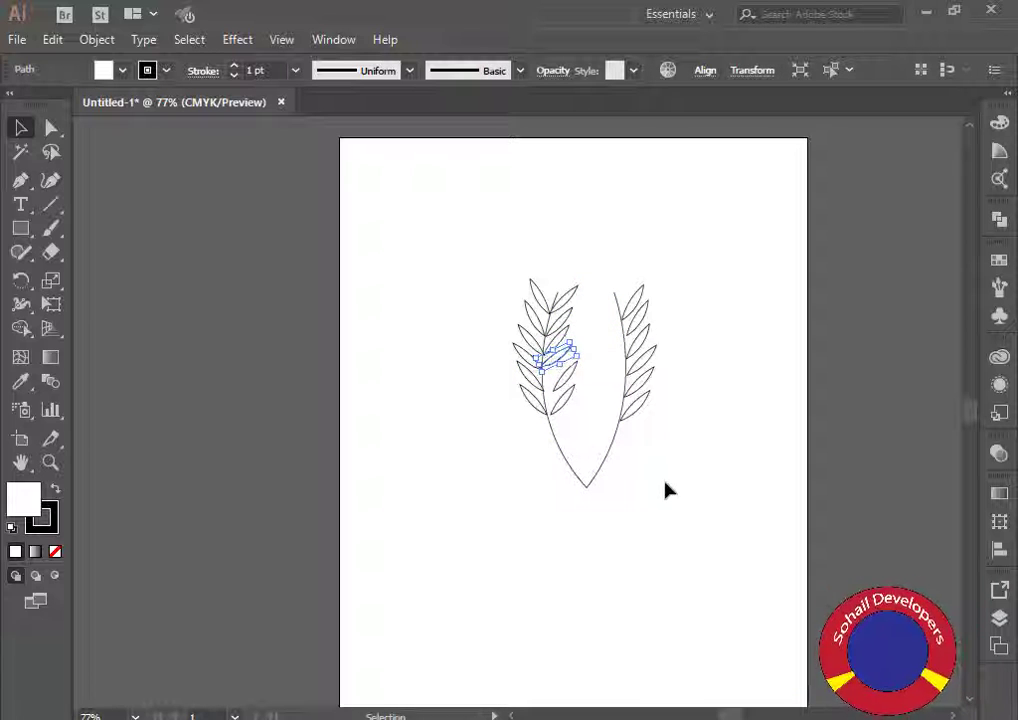
pyautogui.click(677, 504)
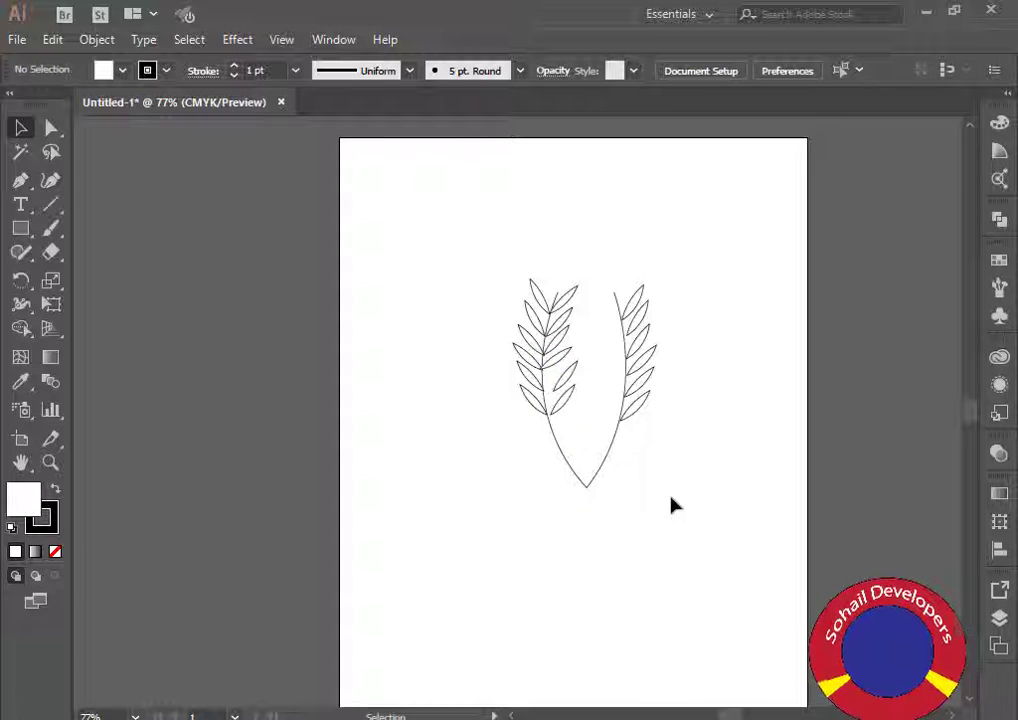
pyautogui.click(552, 362)
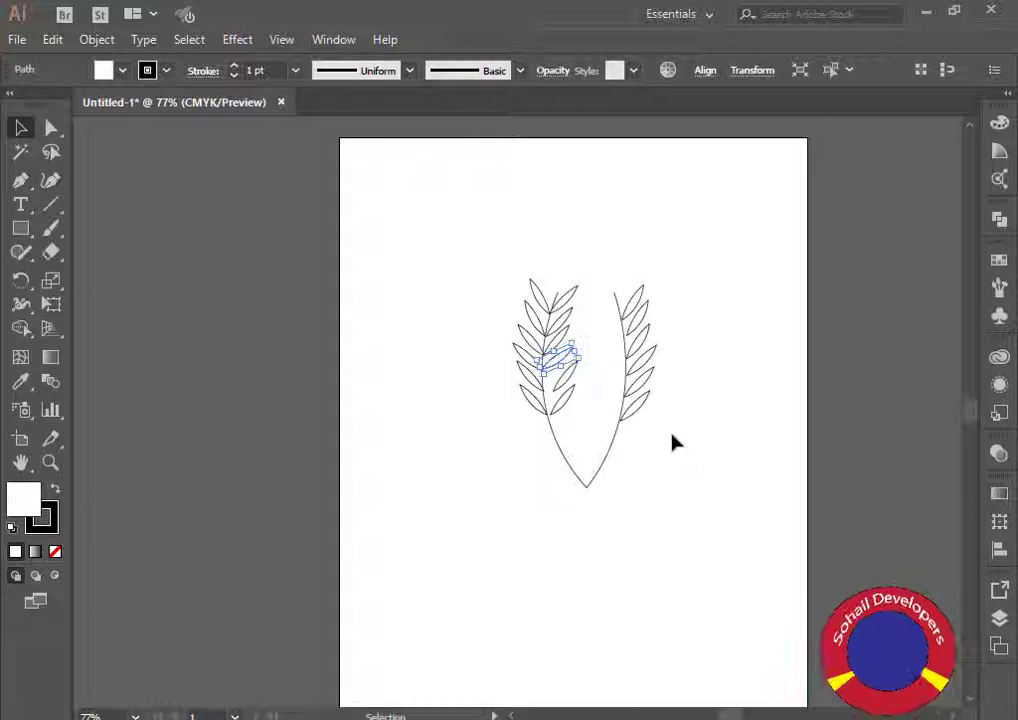
pyautogui.click(674, 442)
pyautogui.click(563, 364)
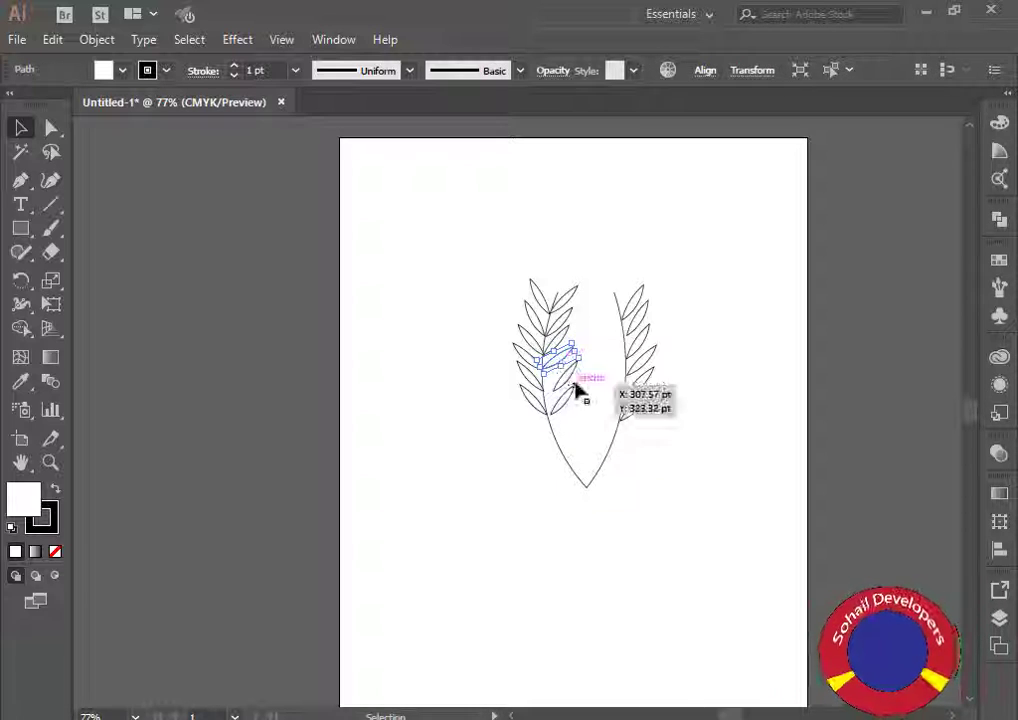
pyautogui.click(647, 445)
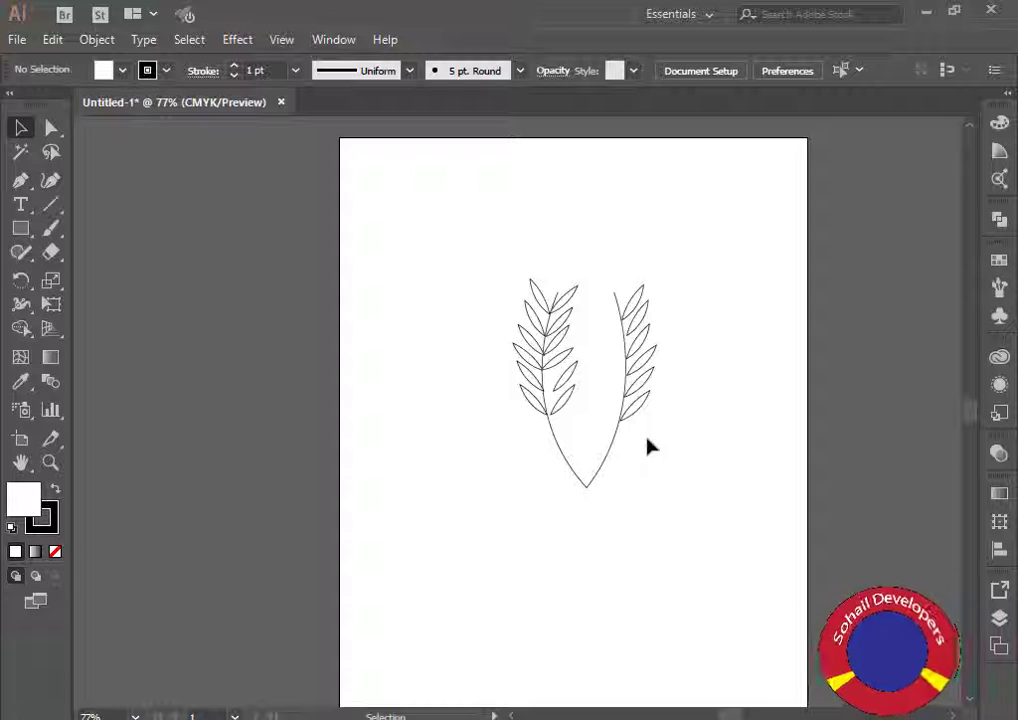
# Move the fifth inner leaf of the left branch left until its tip touches the curve.
pyautogui.click(573, 385)
pyautogui.press('Left')
pyautogui.press('Left')
pyautogui.press('Left')
pyautogui.press('Left')
pyautogui.press('Left')
pyautogui.press('Left')
pyautogui.press('Left')
pyautogui.press('Left')
pyautogui.press('Left')
pyautogui.press('Left')
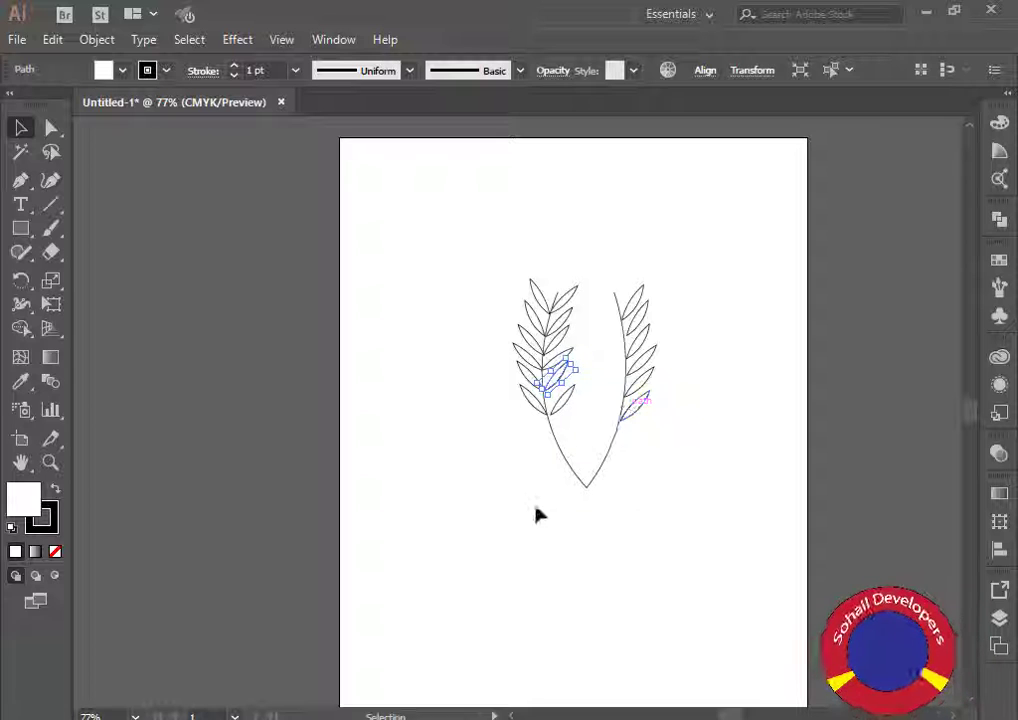
pyautogui.click(536, 506)
# Nudge the lowest inner leaf of the left branch left until its tip meets the curve opposite the lowest outer leaf.
pyautogui.click(576, 403)
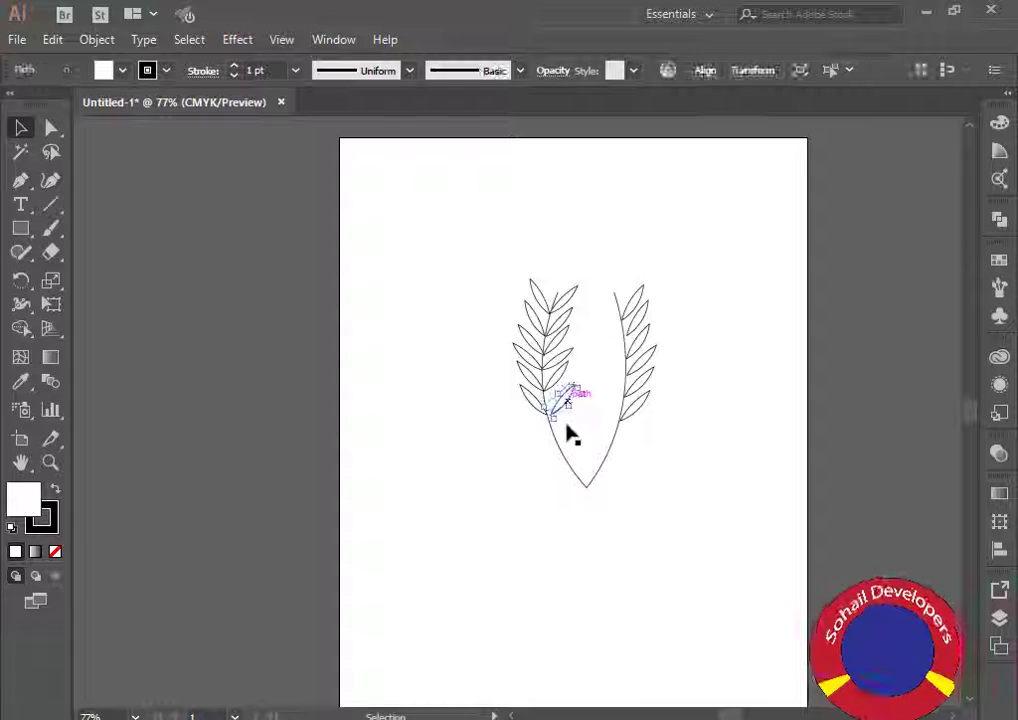
pyautogui.click(540, 506)
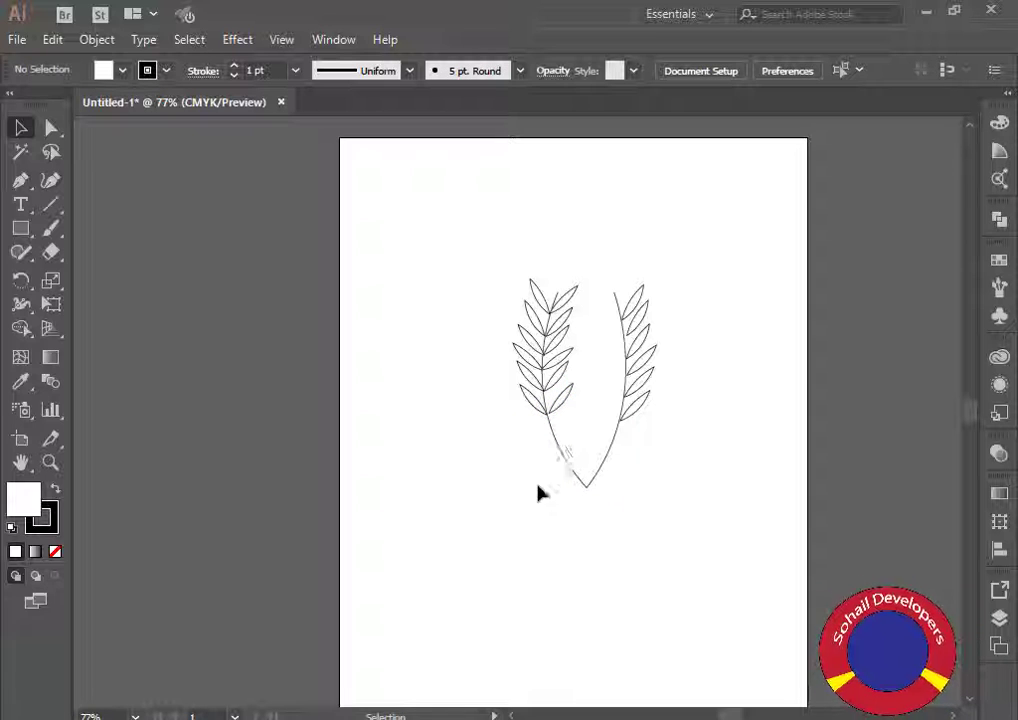
pyautogui.click(563, 408)
pyautogui.click(526, 487)
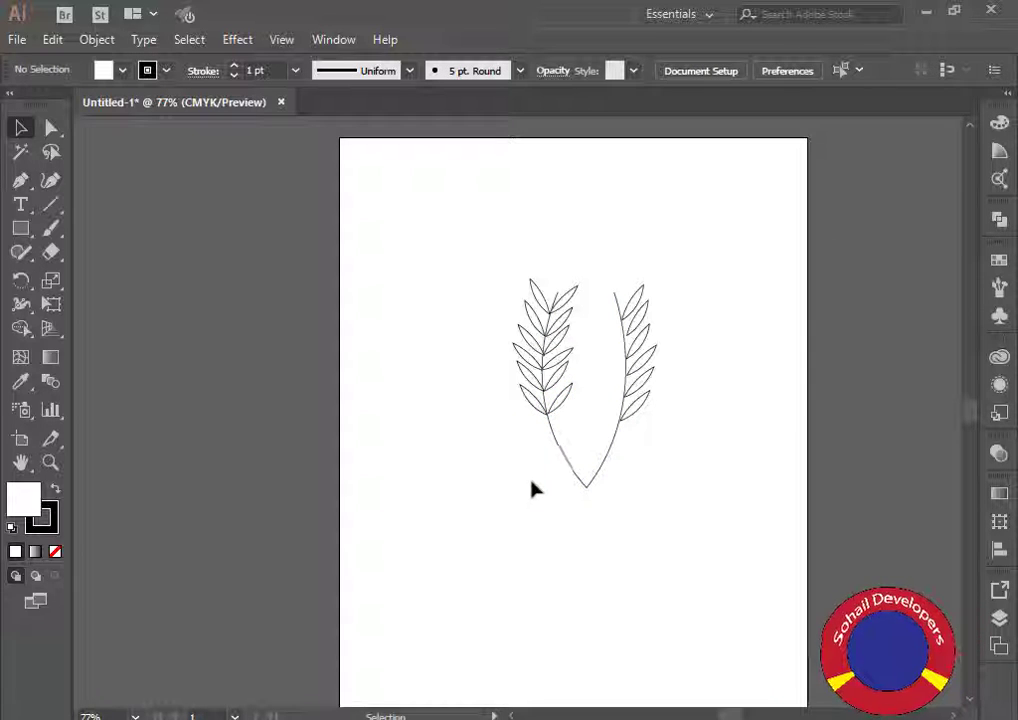
pyautogui.click(566, 396)
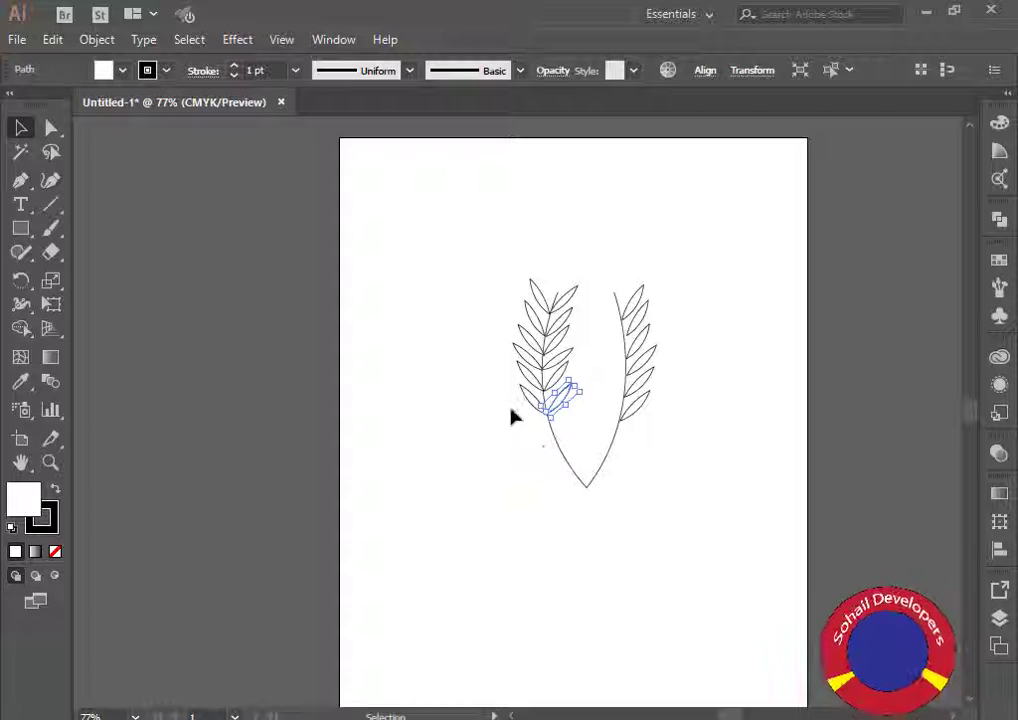
pyautogui.click(500, 407)
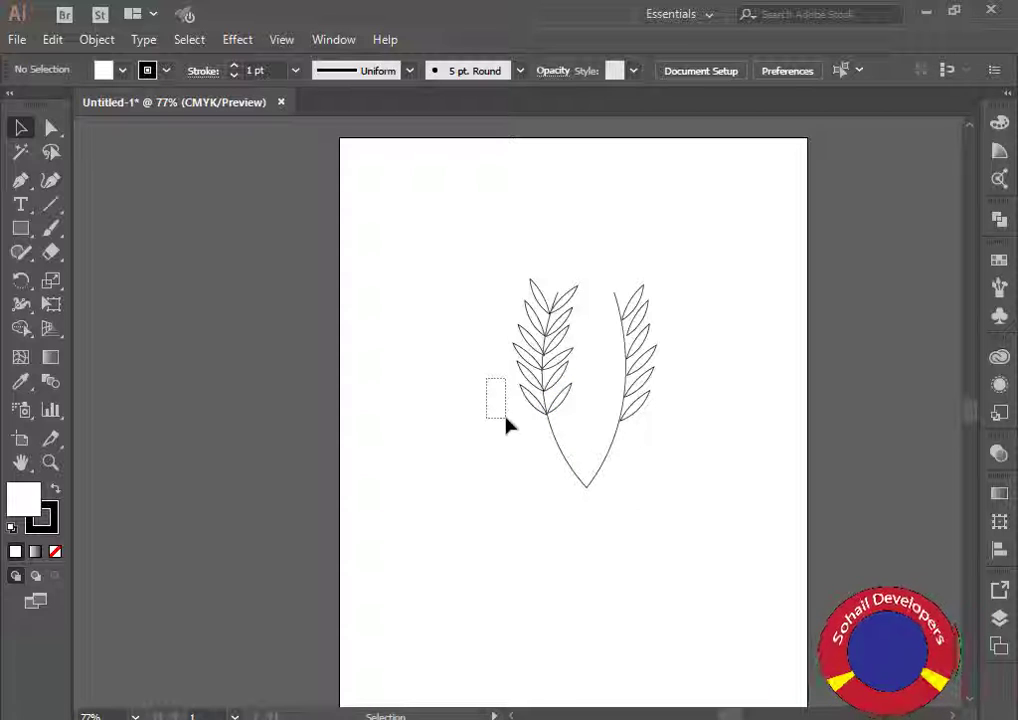
pyautogui.click(593, 415)
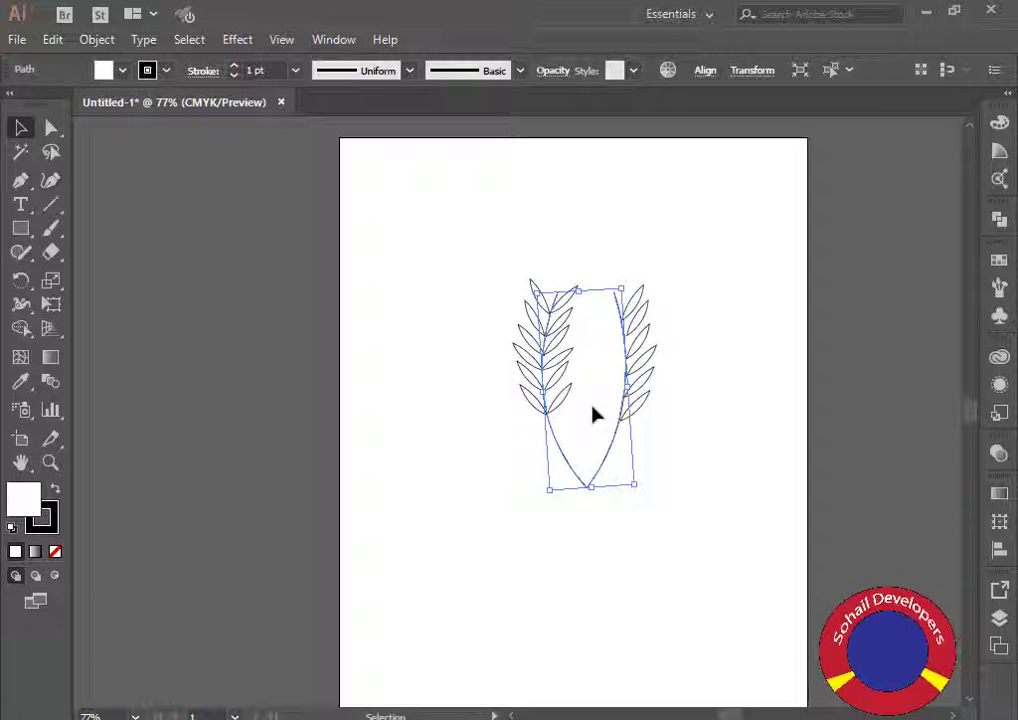
pyautogui.click(493, 470)
# Select the lowest inner and outer leaves of the left branch together and nudge the pair slightly up along the curve.
pyautogui.click(568, 407)
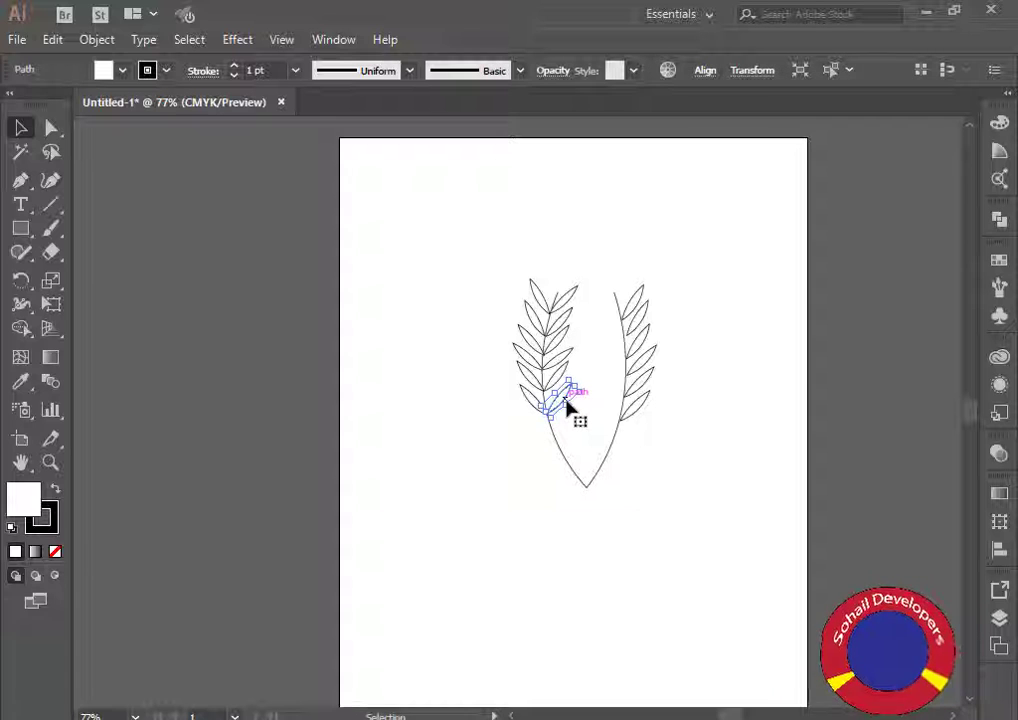
pyautogui.moveTo(538, 407); pyautogui.dragTo(530, 398)
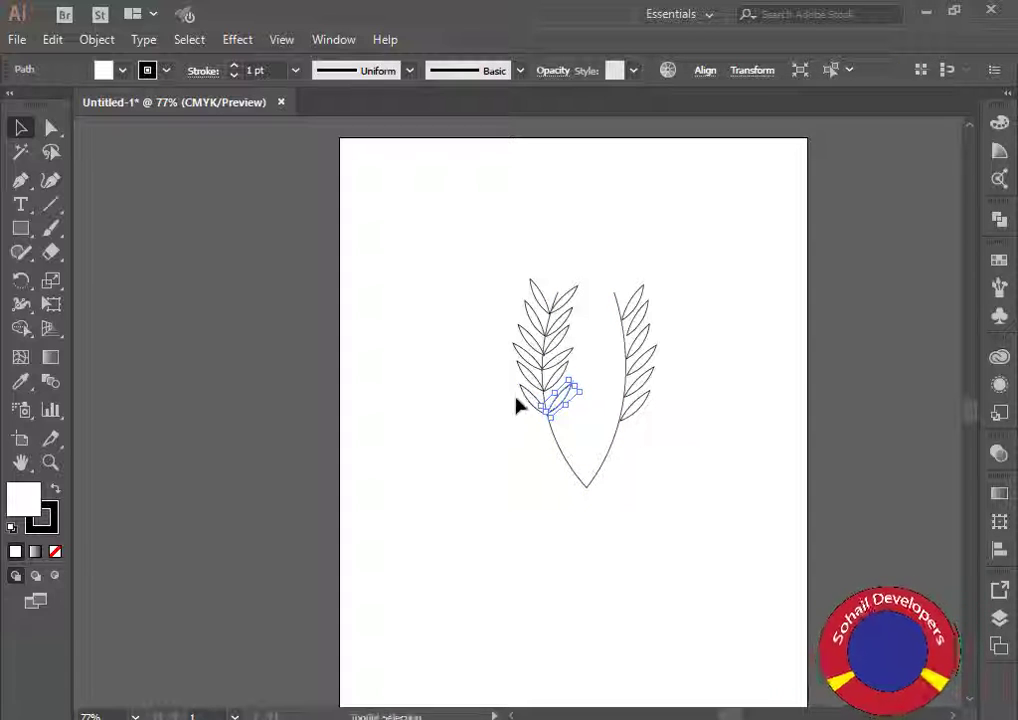
pyautogui.keyDown('shift'); pyautogui.click(523, 394); pyautogui.keyUp('shift')
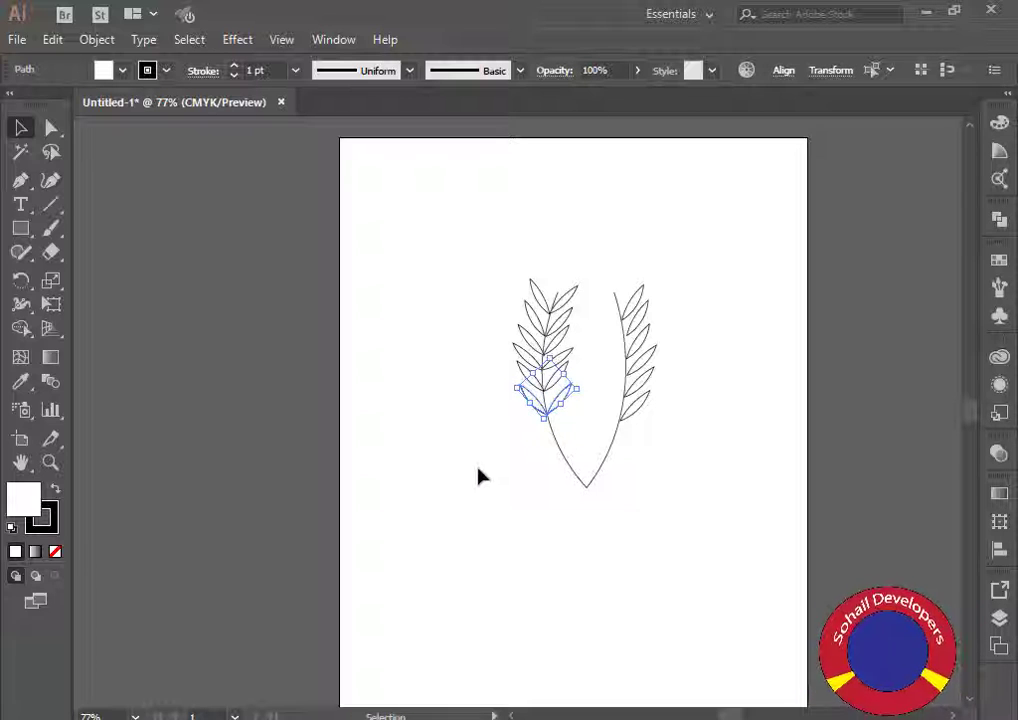
pyautogui.press('Up')
pyautogui.press('Up')
pyautogui.press('Up')
pyautogui.press('Up')
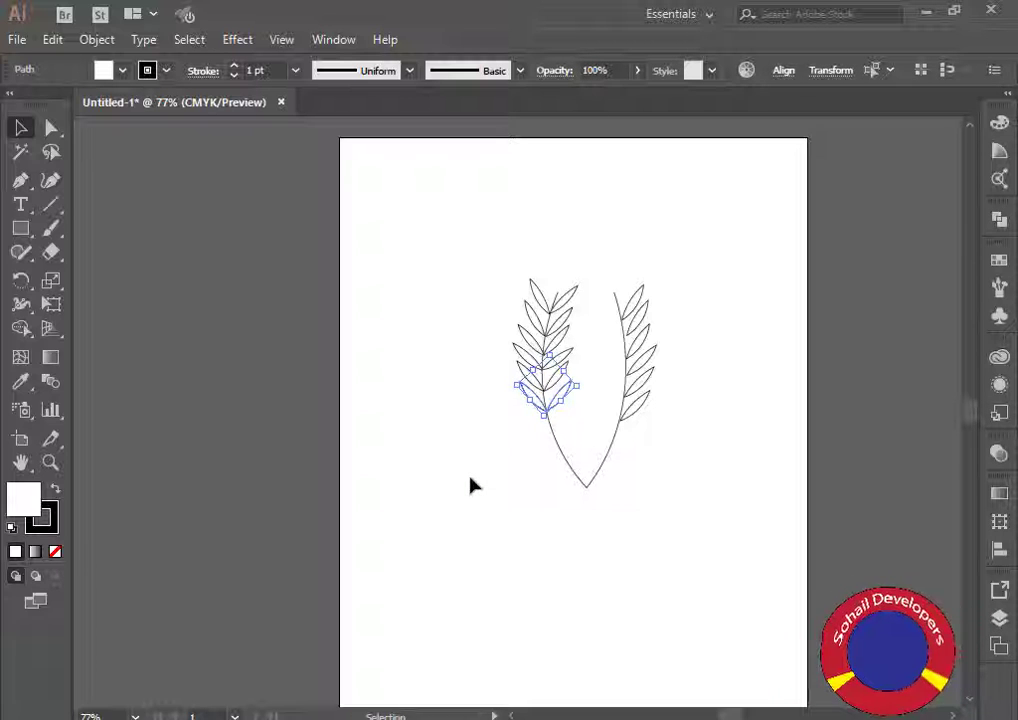
pyautogui.click(451, 507)
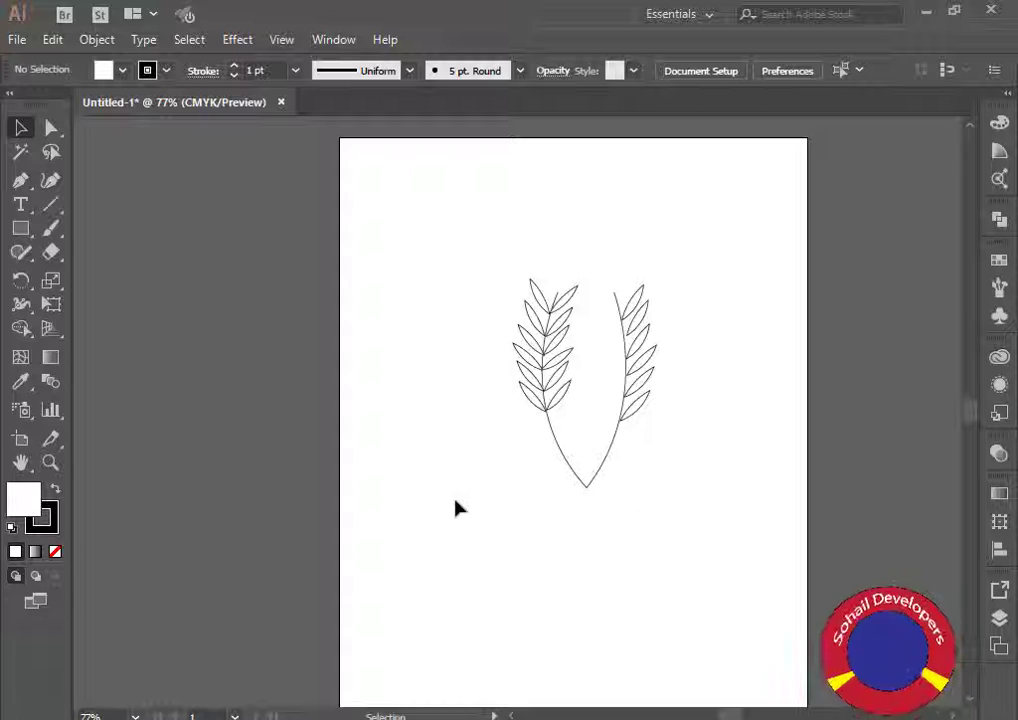
pyautogui.click(558, 396)
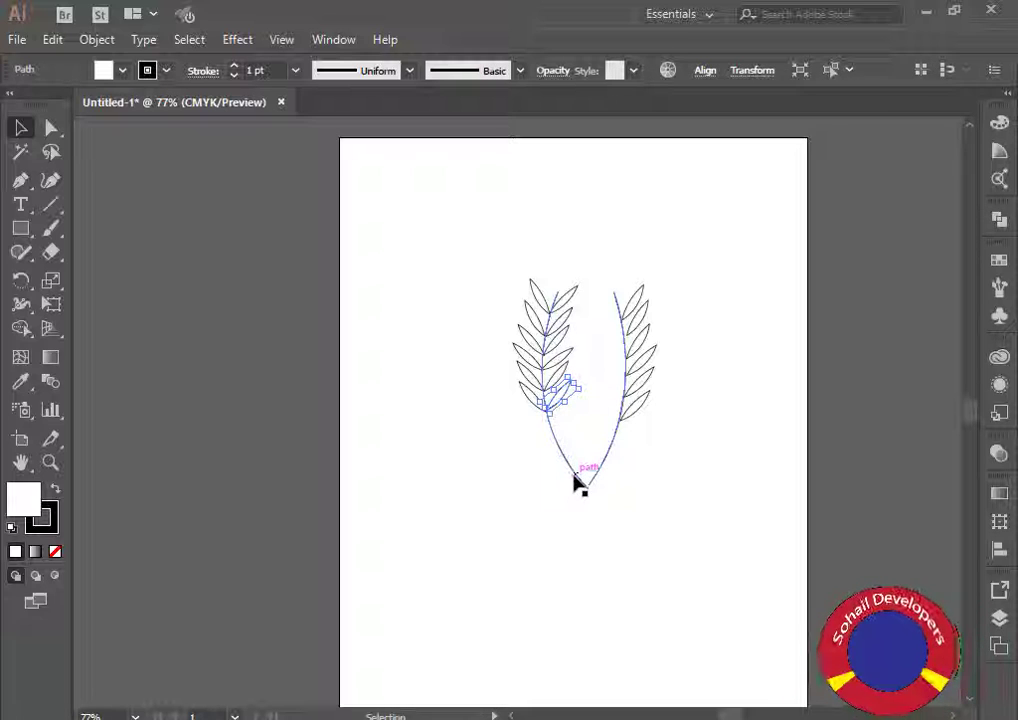
pyautogui.click(507, 530)
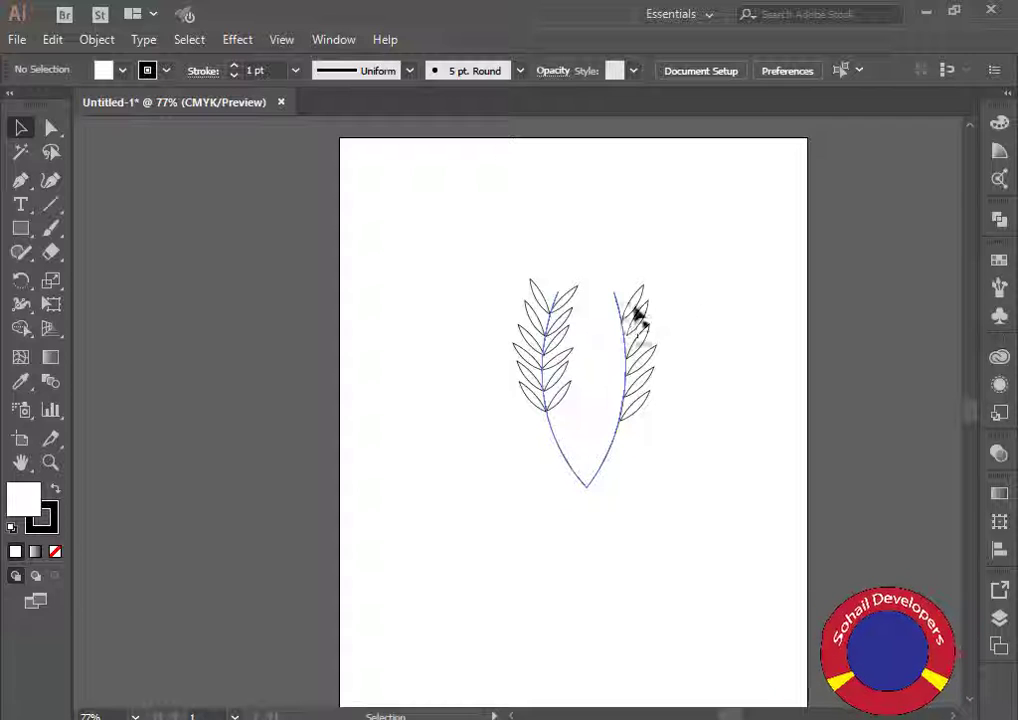
# Create a horizontally mirrored copy of the right branch's six outer leaves on the inner side of the curve.
pyautogui.moveTo(689, 273); pyautogui.dragTo(635, 468)
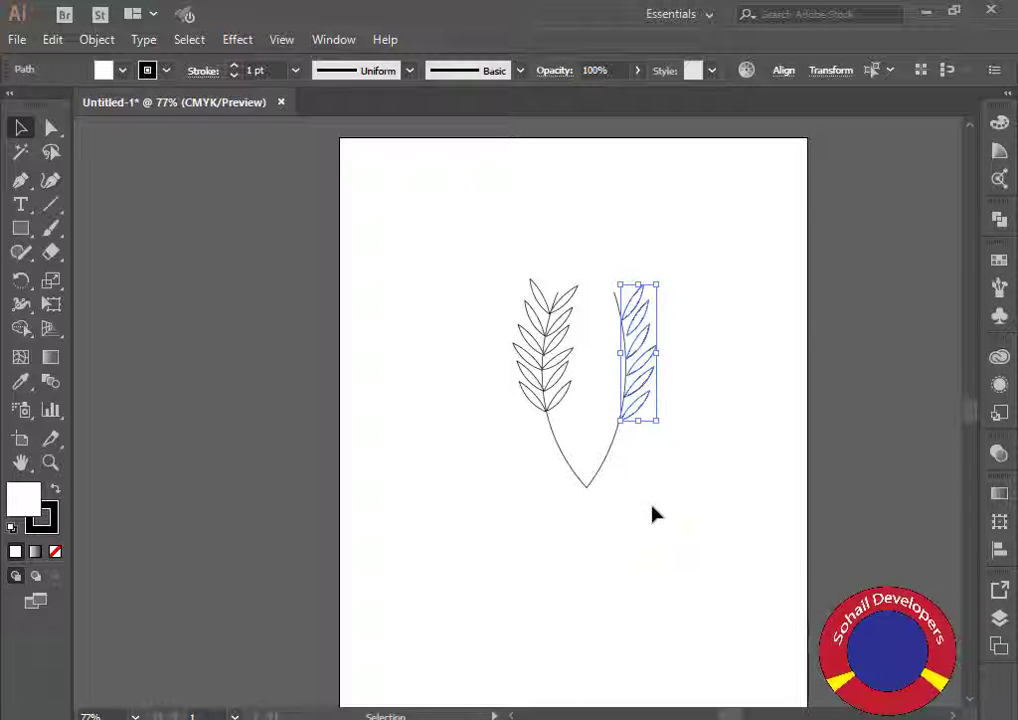
pyautogui.press('a')
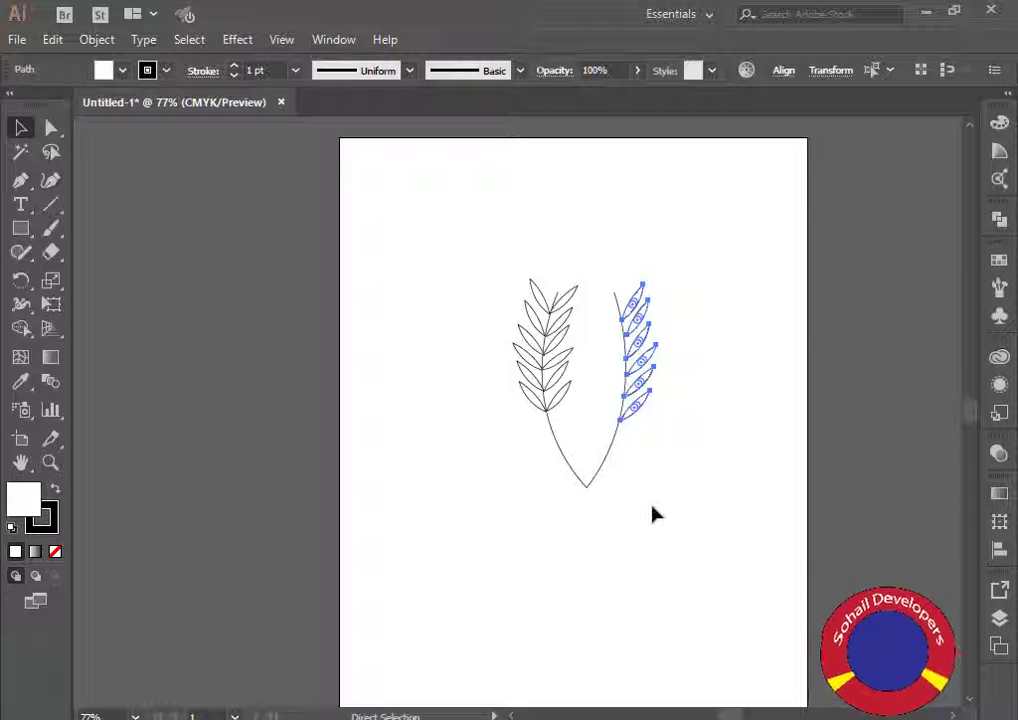
pyautogui.press('v')
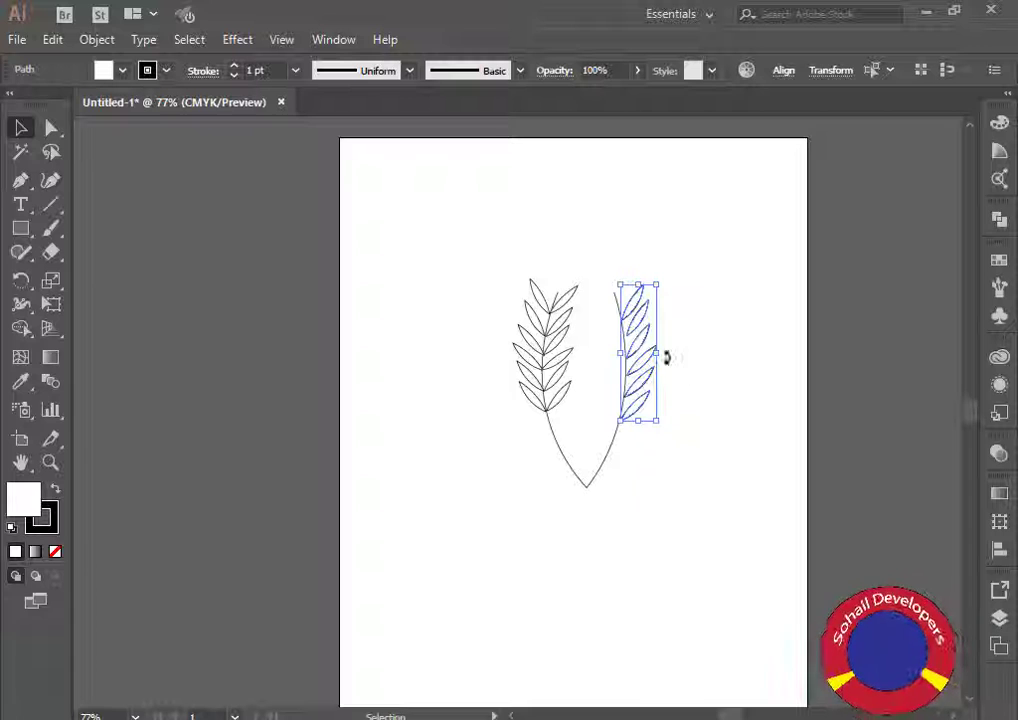
pyautogui.moveTo(659, 355); pyautogui.dragTo(596, 356)
pyautogui.click(690, 486)
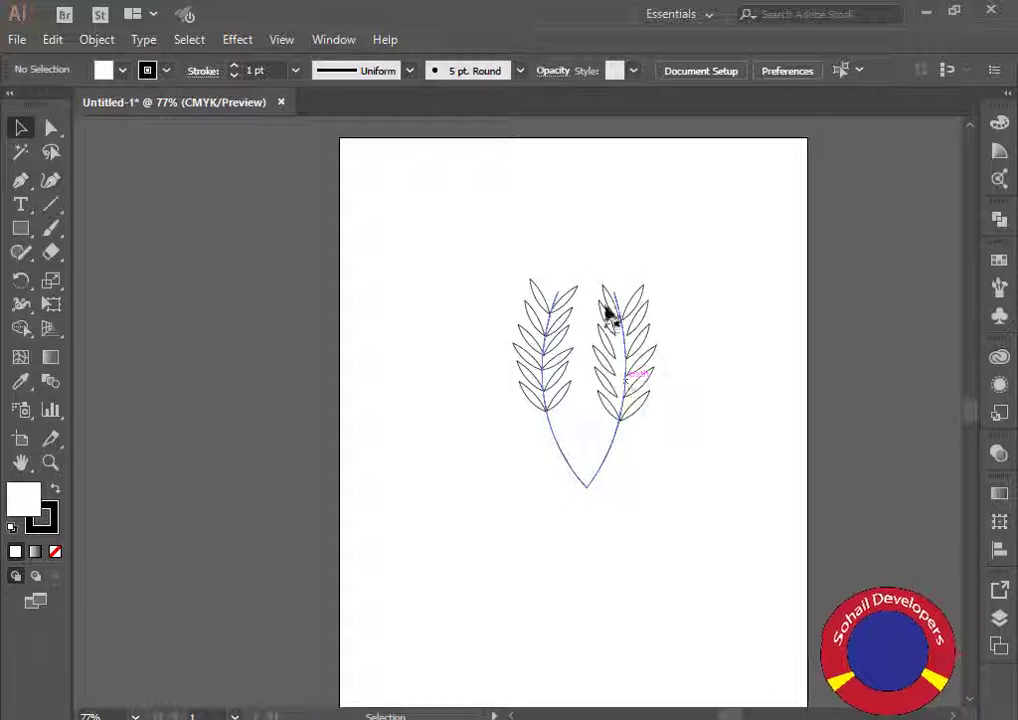
# Rotate the top inner leaf of the right branch slightly counterclockwise and nudge its base onto the curve.
pyautogui.click(603, 292)
pyautogui.moveTo(591, 278); pyautogui.dragTo(584, 275)
pyautogui.click(760, 417)
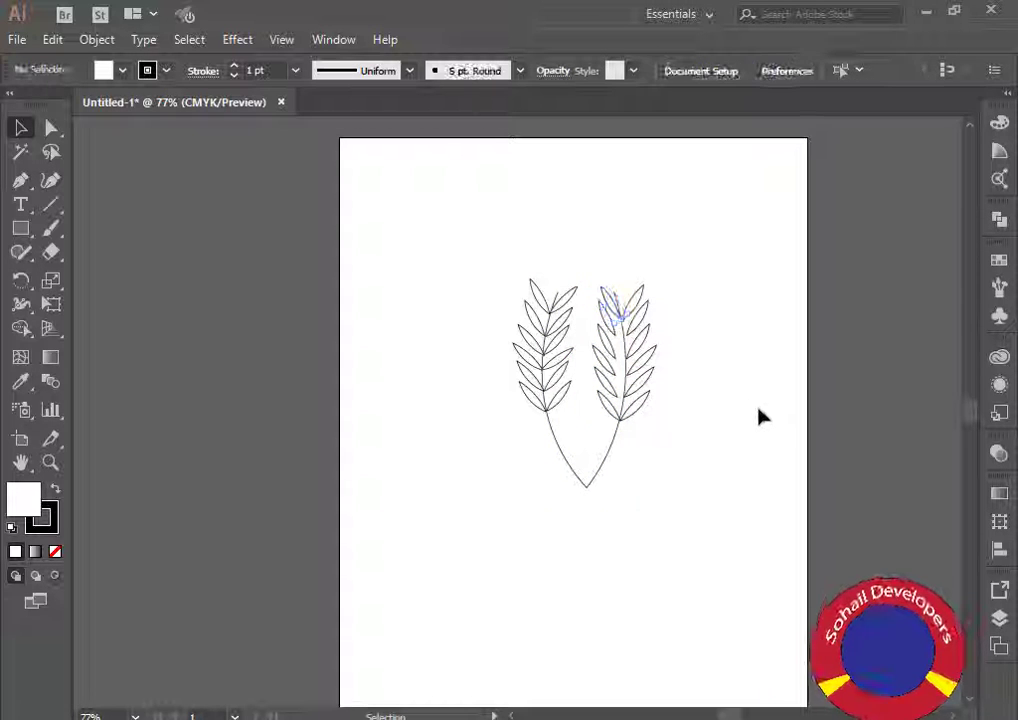
pyautogui.click(614, 307)
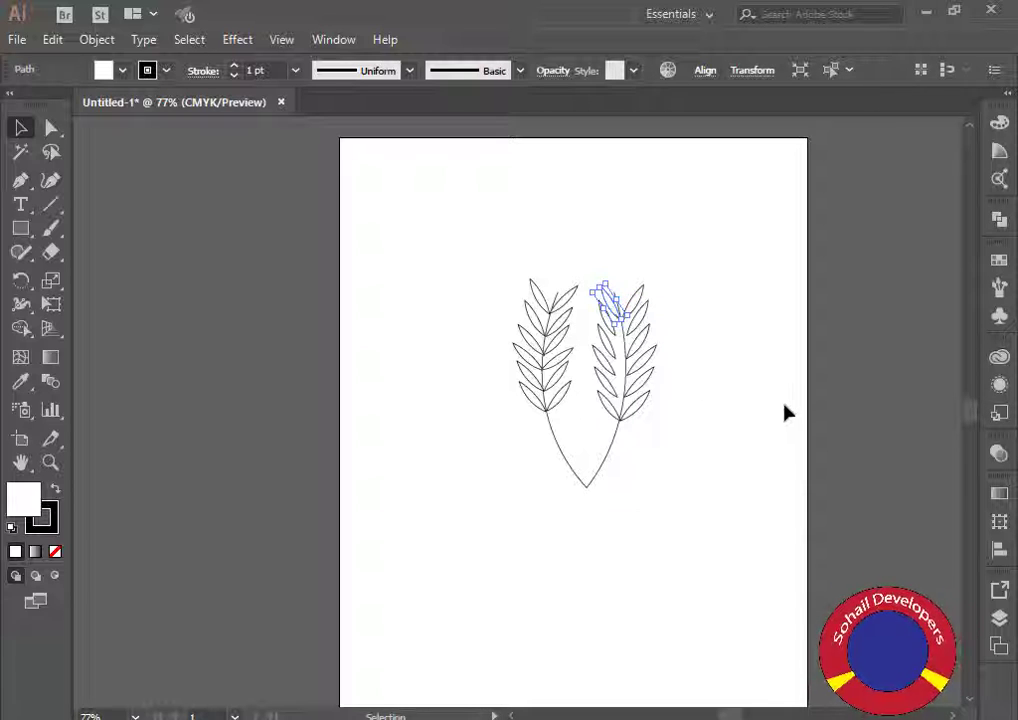
pyautogui.click(760, 418)
# Rotate the second inner leaf of the right branch counterclockwise and nudge it down and right onto the curve.
pyautogui.click(607, 318)
pyautogui.moveTo(607, 318)
pyautogui.mouseDown()
pyautogui.moveTo(579, 289)
pyautogui.moveTo(598, 312)
pyautogui.mouseUp()
pyautogui.press('Down')
pyautogui.press('Down')
pyautogui.press('Down')
pyautogui.press('Right')
pyautogui.press('Right')
pyautogui.press('Right')
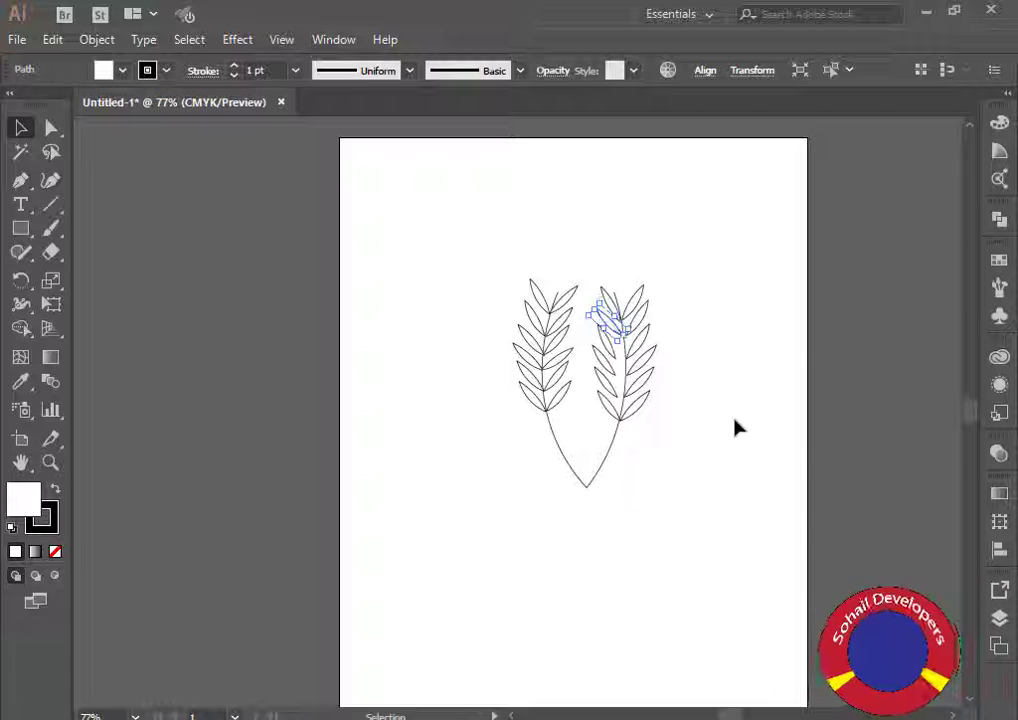
pyautogui.click(735, 434)
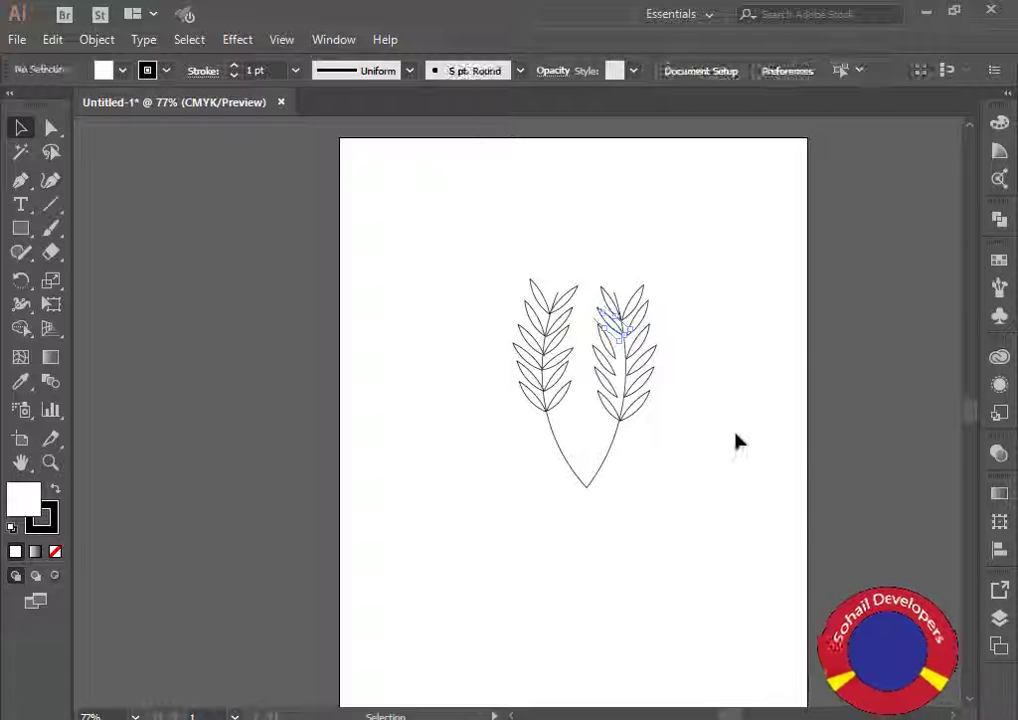
# Rotate the second outer leaf of the right branch slightly clockwise.
pyautogui.click(645, 323)
pyautogui.click(652, 327)
pyautogui.click(648, 310)
pyautogui.moveTo(653, 294); pyautogui.dragTo(662, 298)
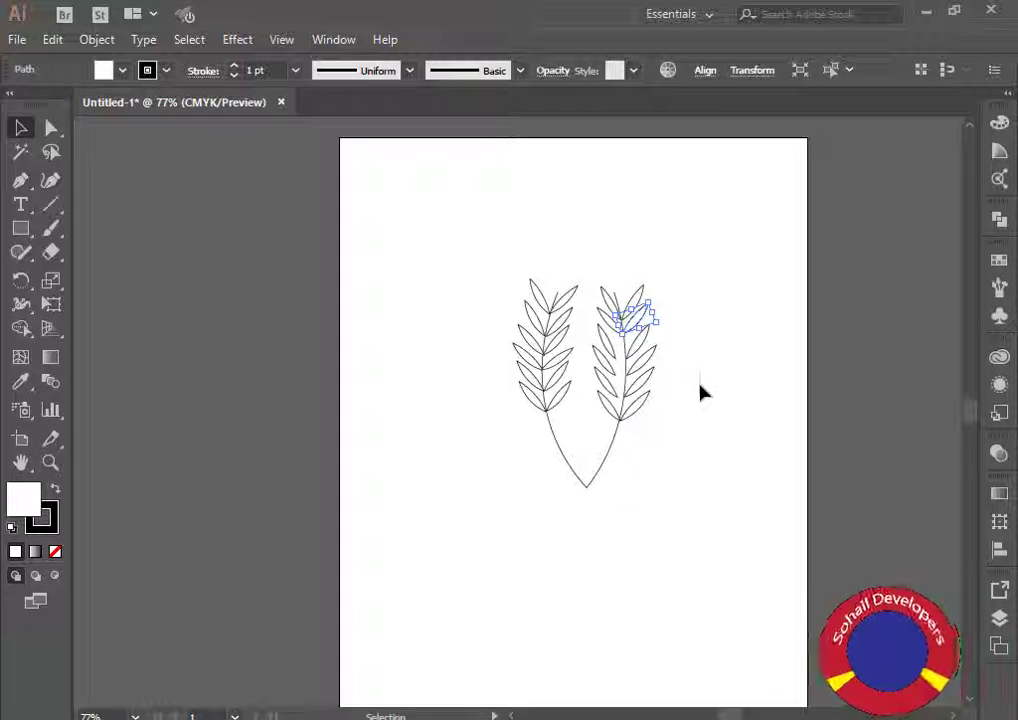
pyautogui.click(700, 390)
# Nudge the second outer leaf of the right branch until its base meets the second inner leaf on the curve.
pyautogui.click(645, 327)
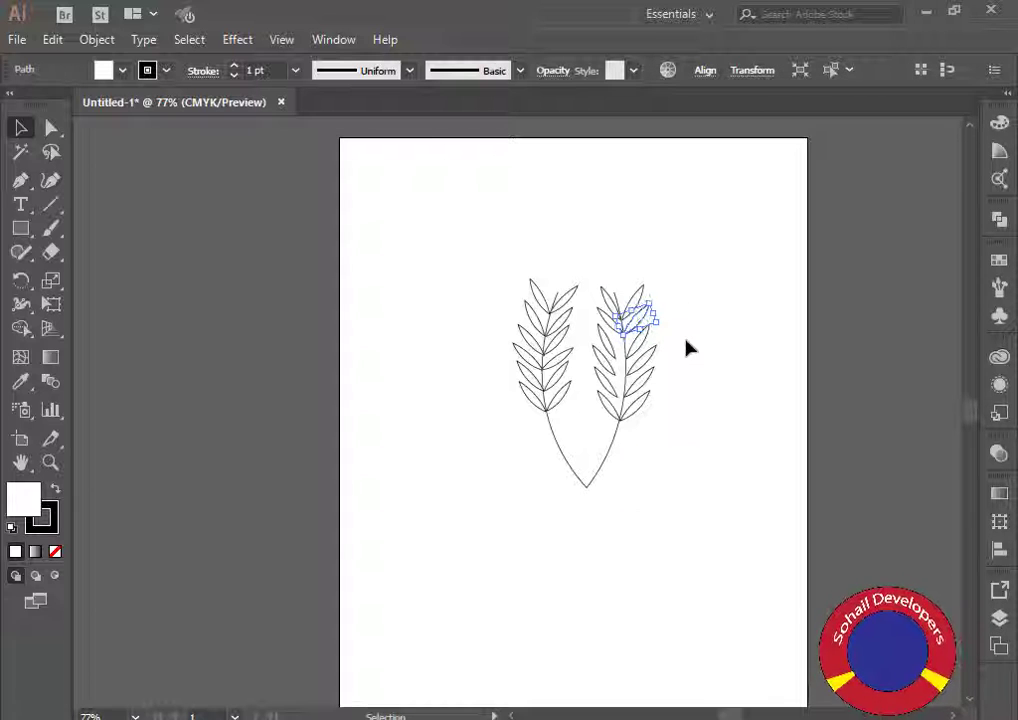
pyautogui.click(691, 363)
pyautogui.click(650, 319)
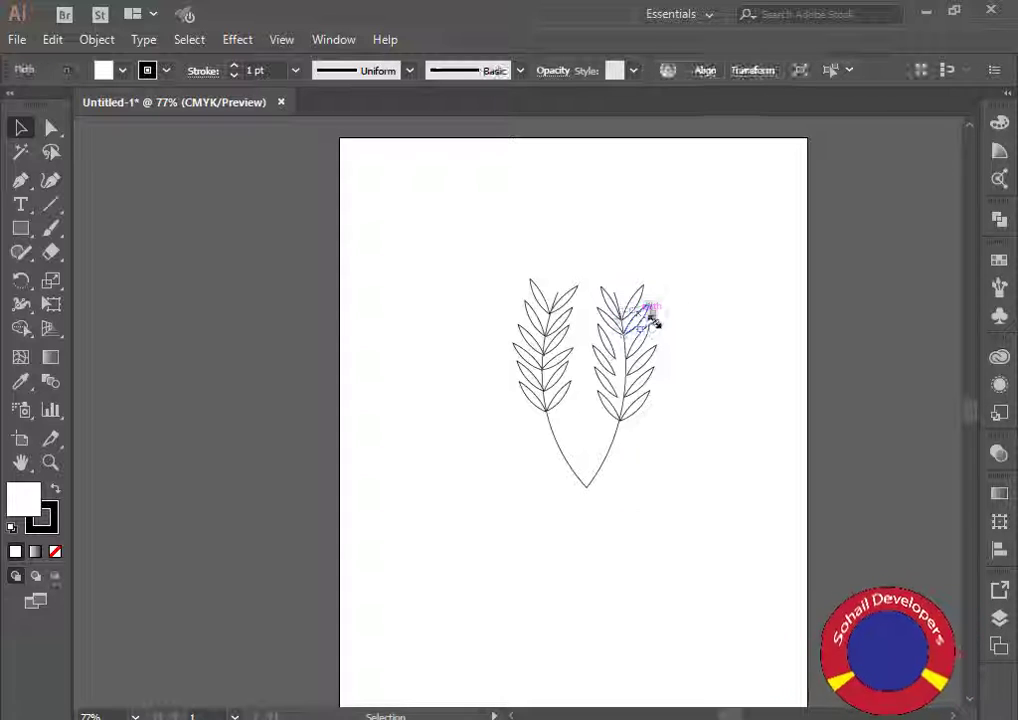
pyautogui.click(692, 360)
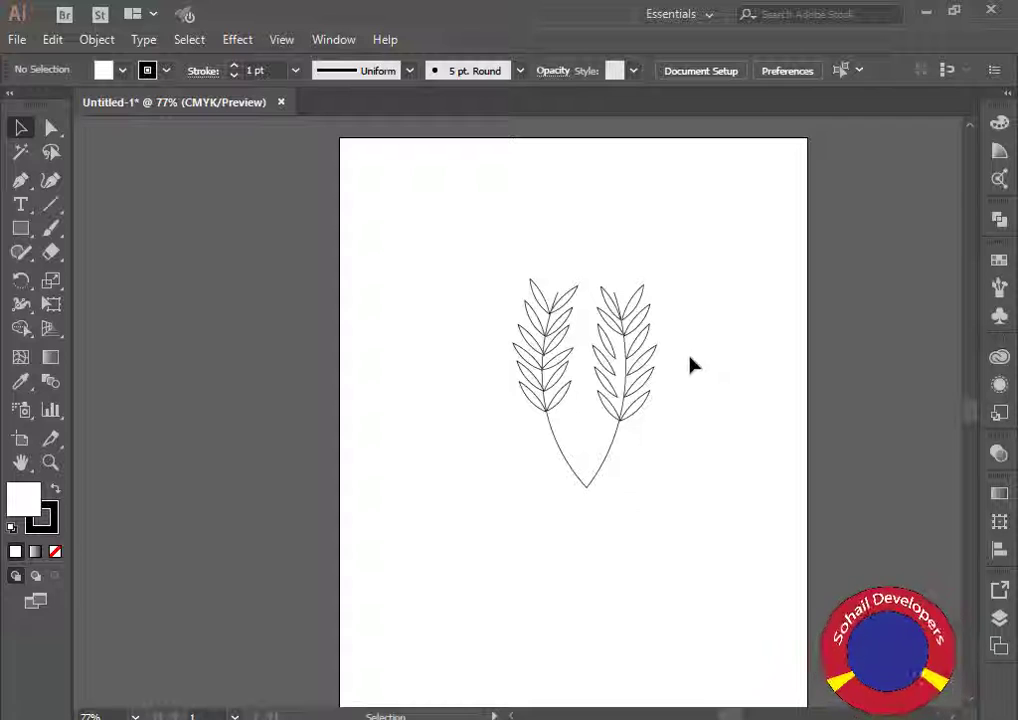
pyautogui.click(636, 334)
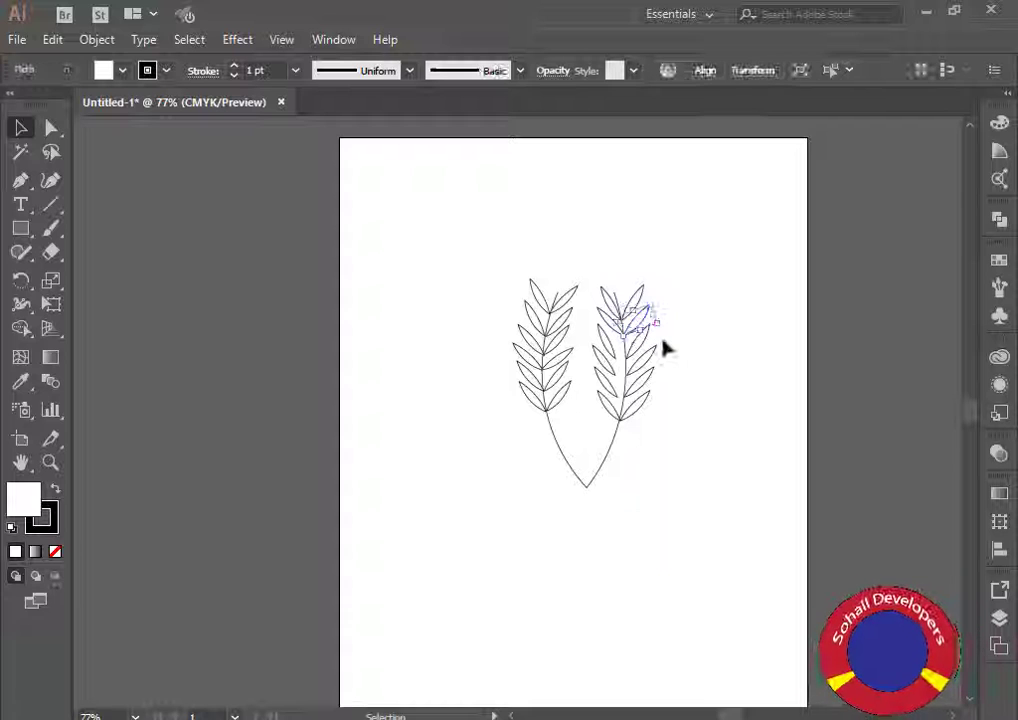
pyautogui.click(678, 392)
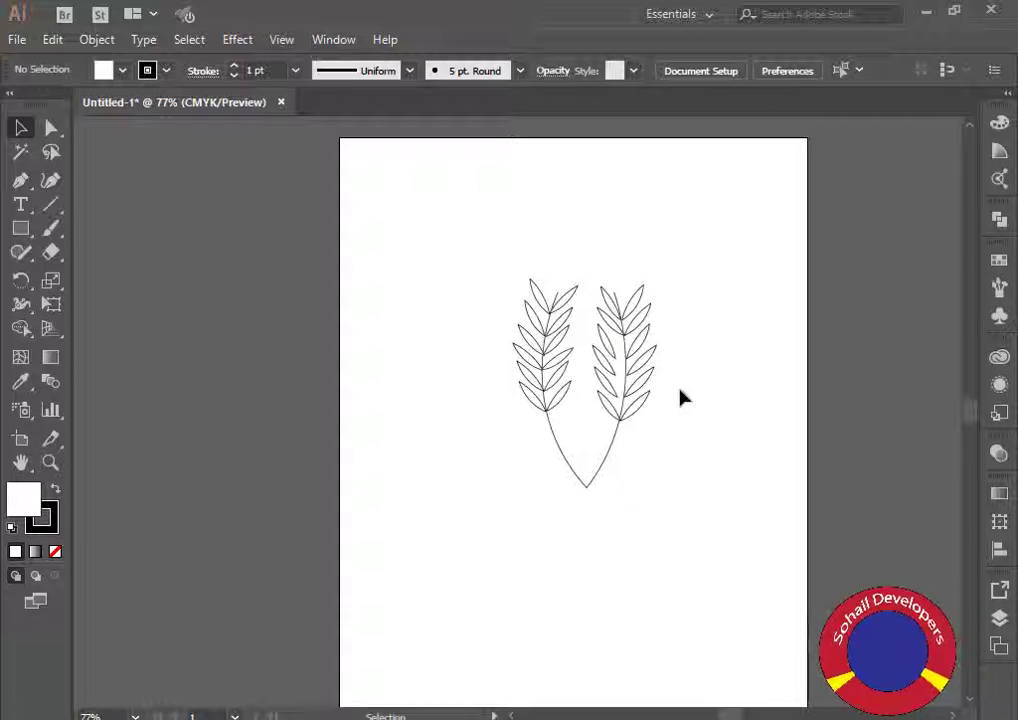
pyautogui.click(617, 344)
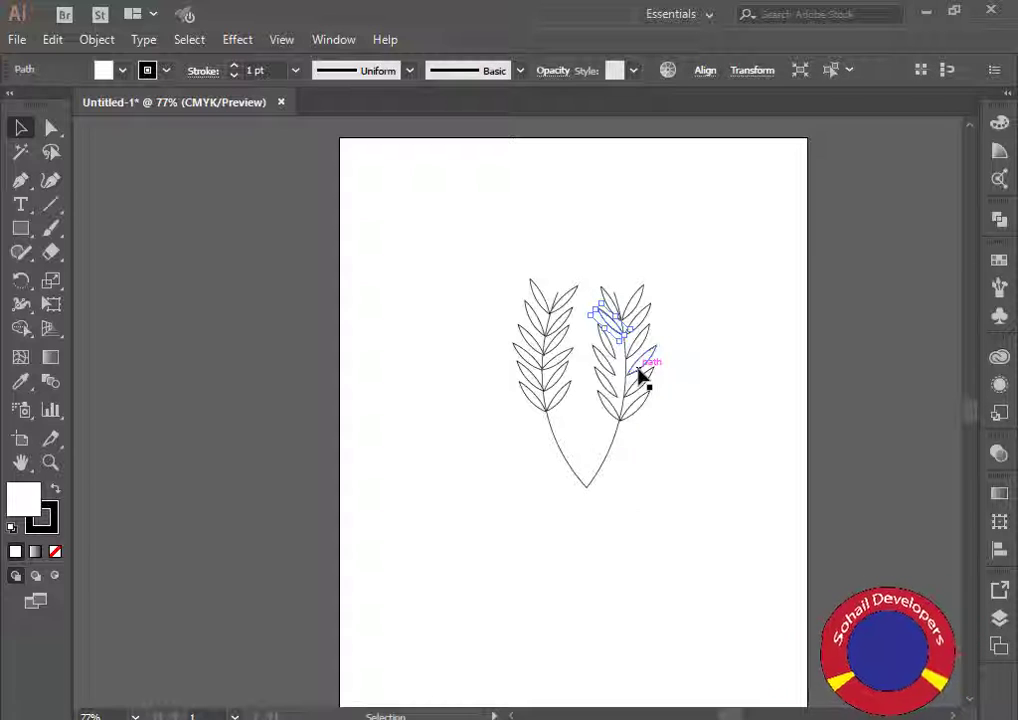
pyautogui.click(678, 431)
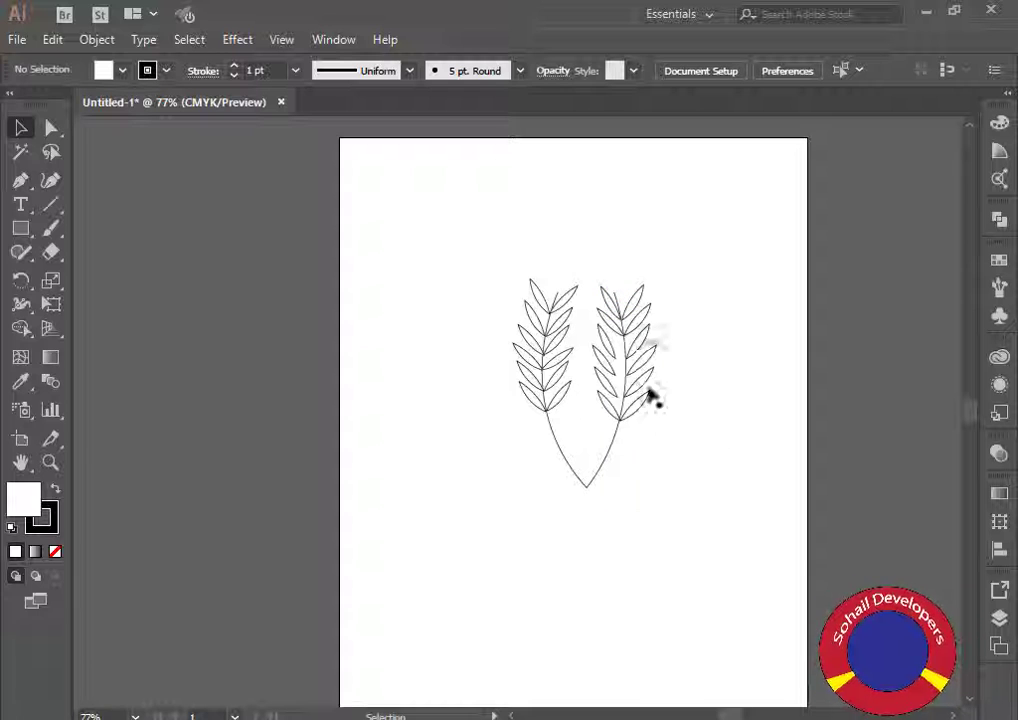
# Rotate the third inner leaf of the right branch slightly counterclockwise and nudge it right onto the curve.
pyautogui.click(609, 350)
pyautogui.moveTo(586, 325); pyautogui.dragTo(581, 327)
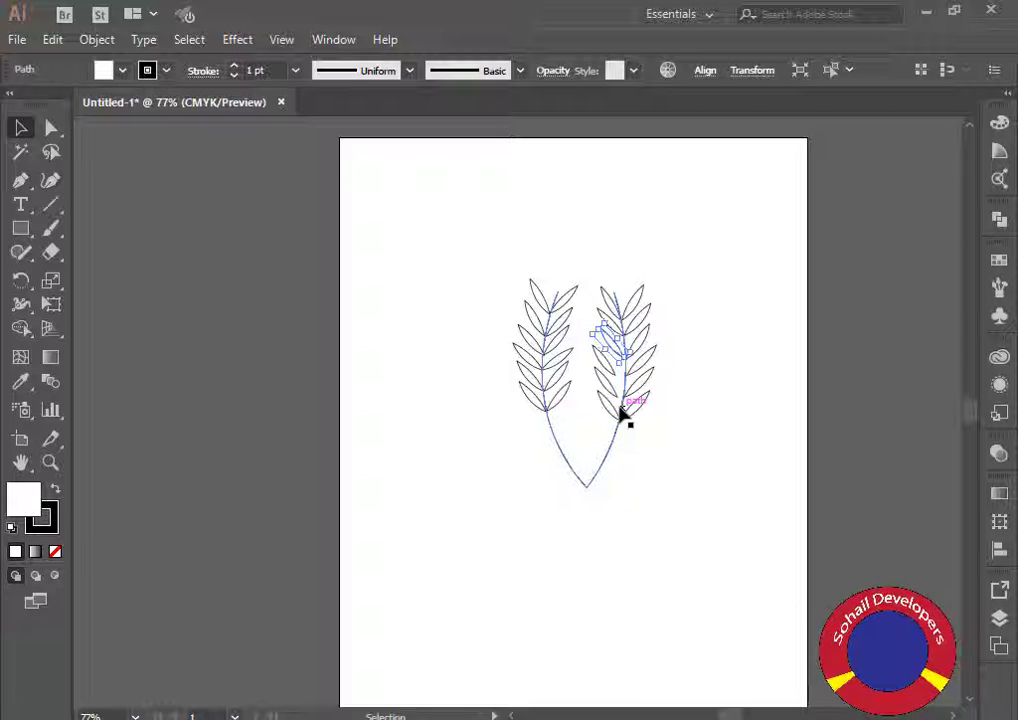
pyautogui.click(684, 432)
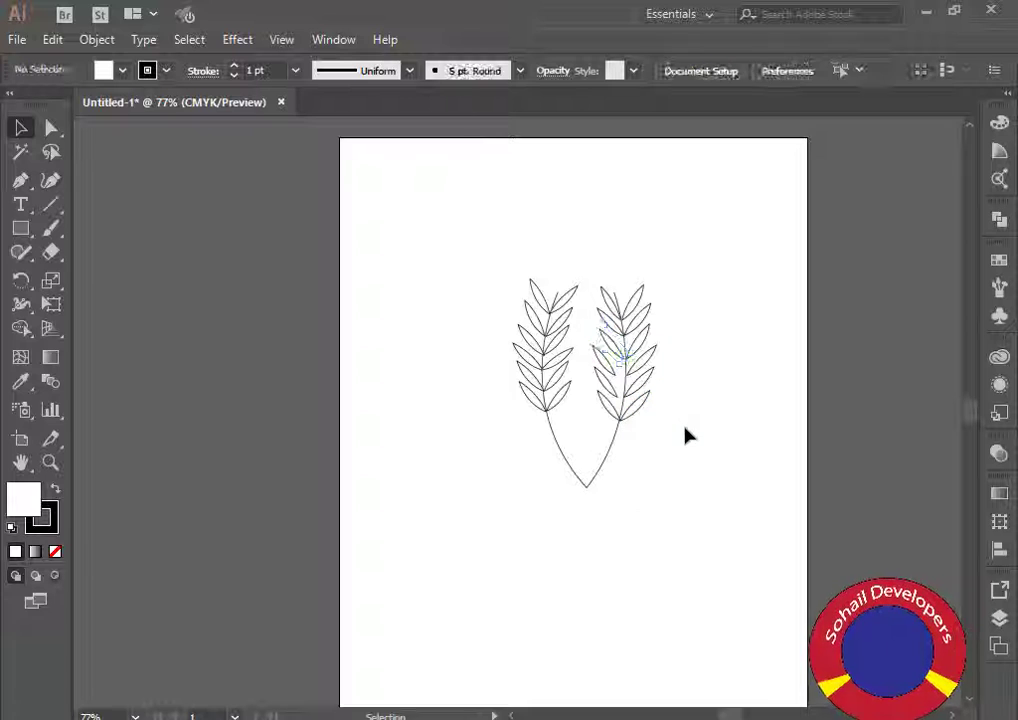
pyautogui.click(622, 362)
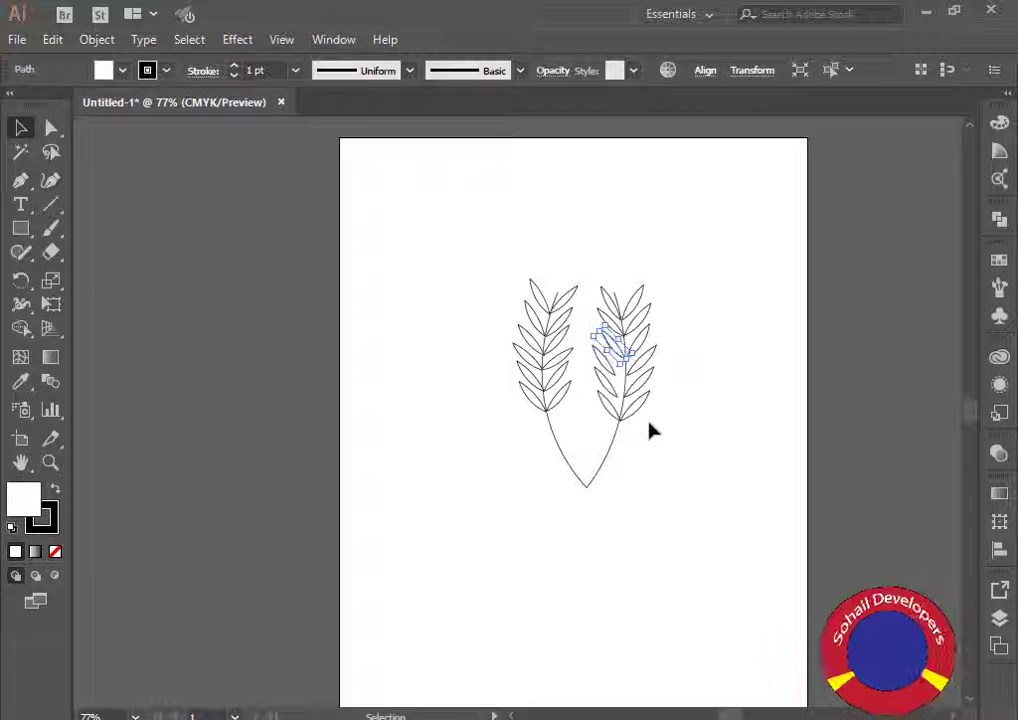
pyautogui.click(690, 460)
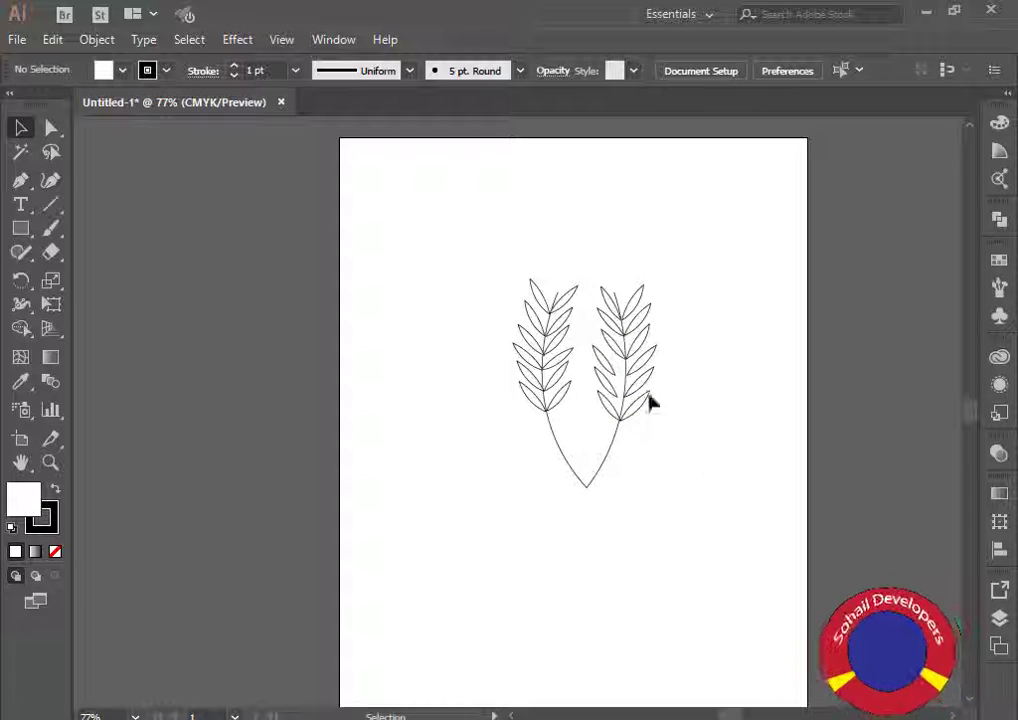
# Rotate the third inner leaf of the right branch a little further counterclockwise and nudge its base against the curve.
pyautogui.click(597, 331)
pyautogui.moveTo(593, 329); pyautogui.dragTo(600, 340)
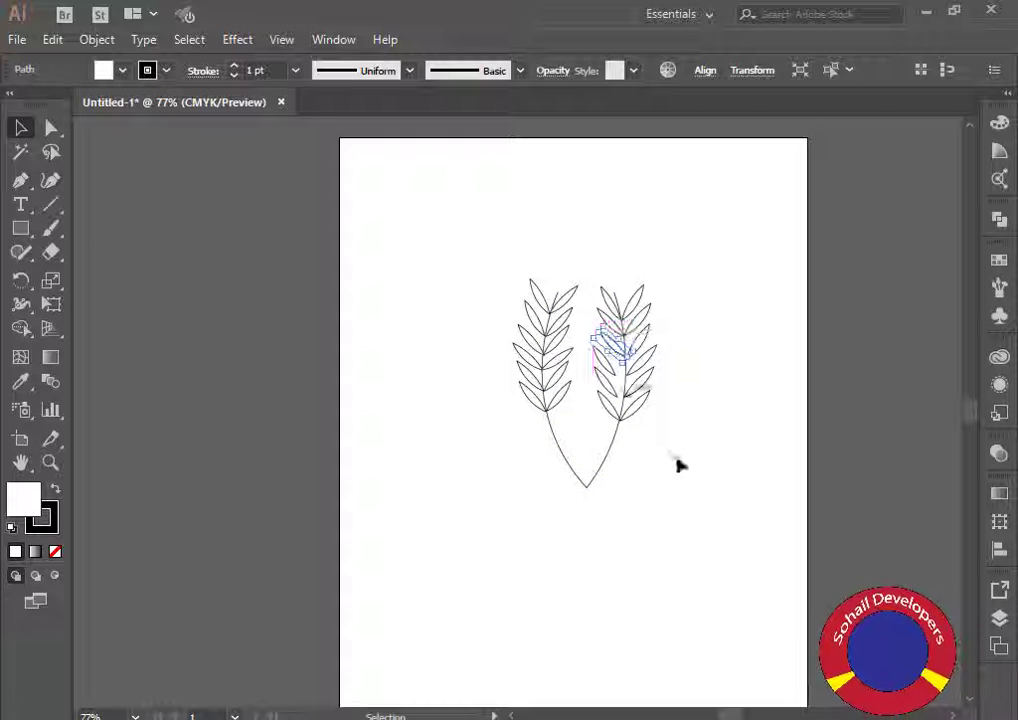
pyautogui.click(697, 478)
pyautogui.click(618, 358)
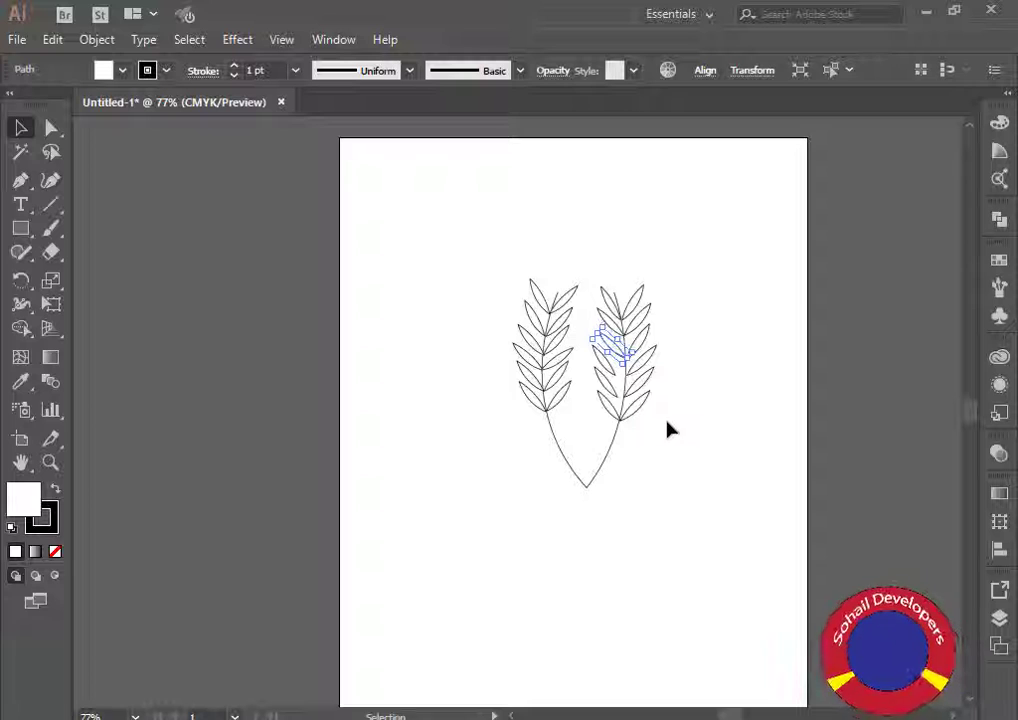
# Rotate the fourth inner leaf of the right branch slightly counterclockwise and nudge it right onto the curve.
pyautogui.click(713, 474)
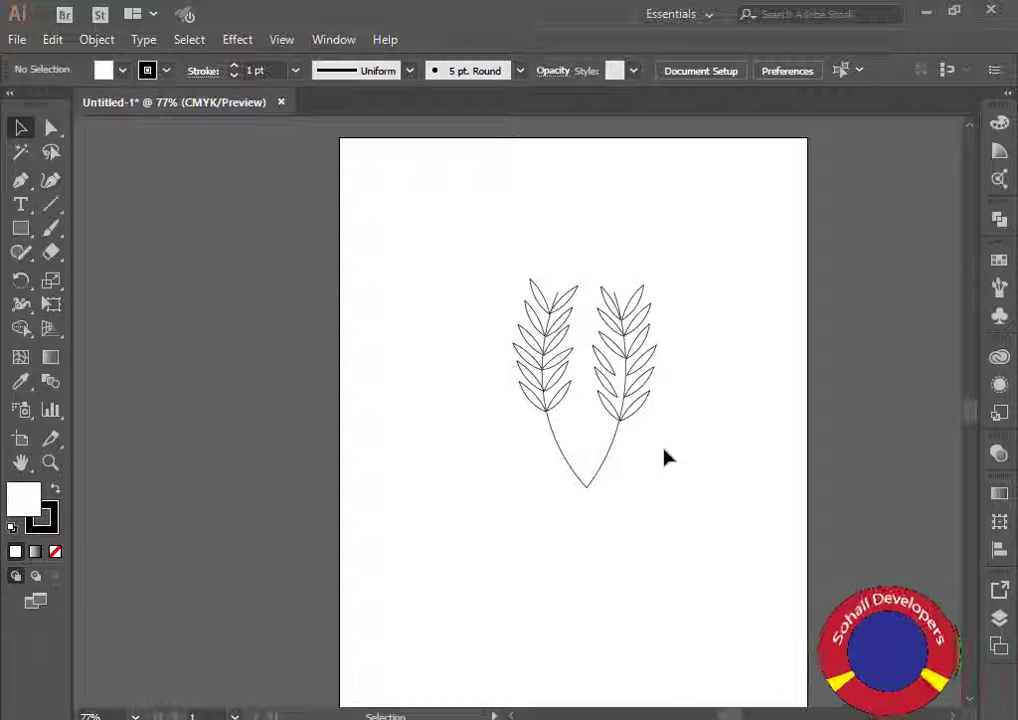
pyautogui.click(593, 350)
pyautogui.moveTo(586, 336); pyautogui.dragTo(584, 346)
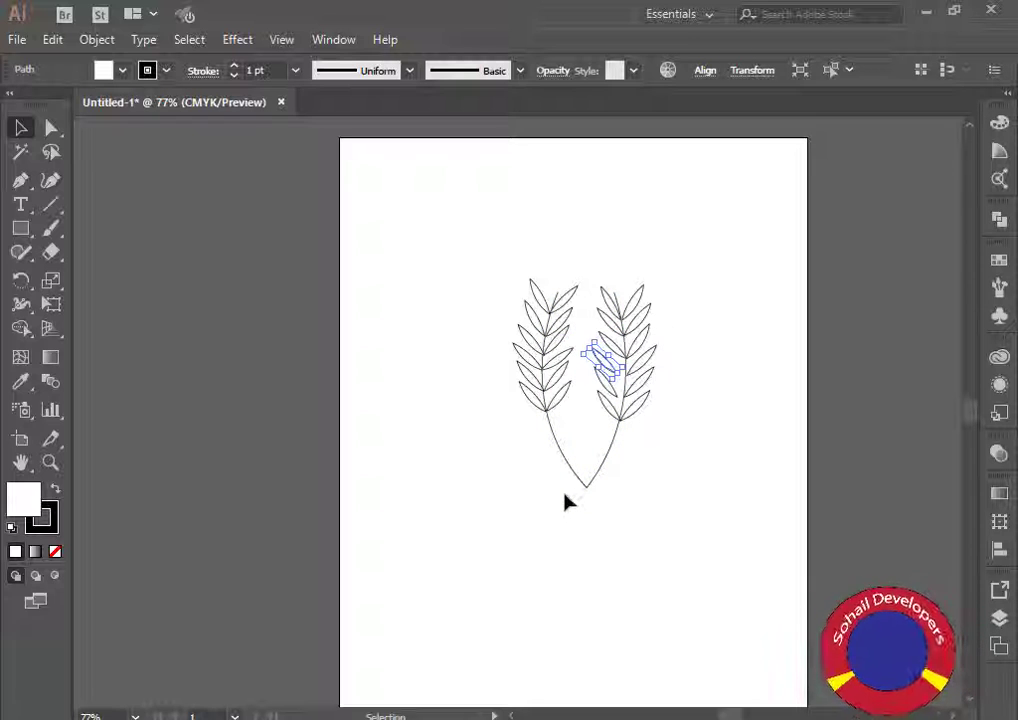
pyautogui.click(670, 568)
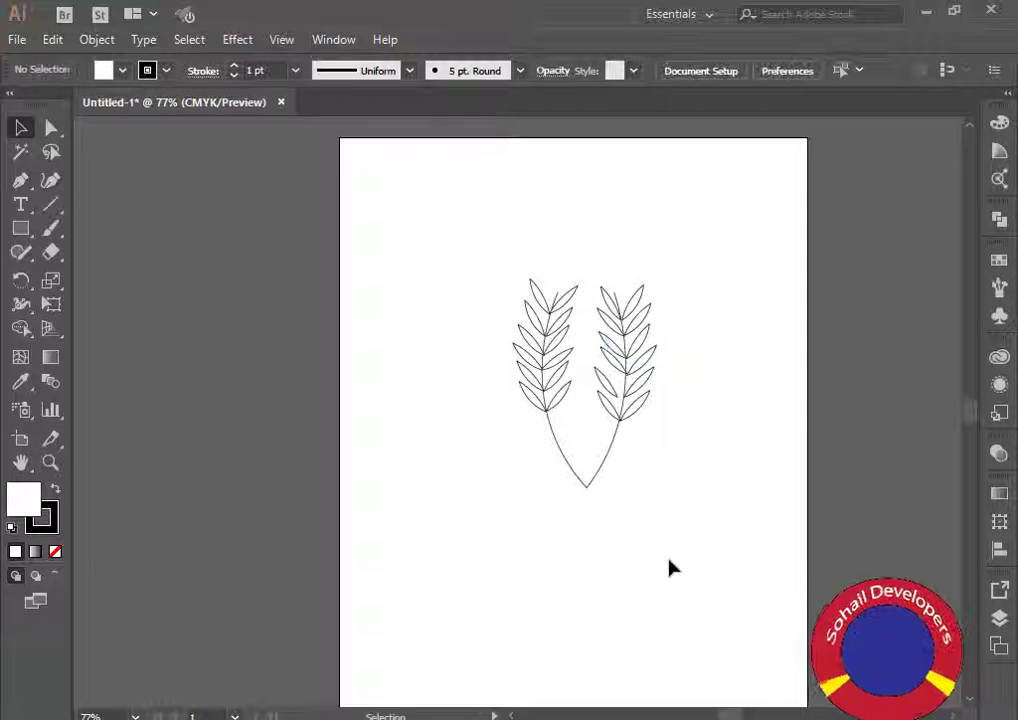
# Fine-tune the fourth inner and outer leaves of the right branch so their bases meet on the curve.
pyautogui.click(620, 372)
pyautogui.click(652, 455)
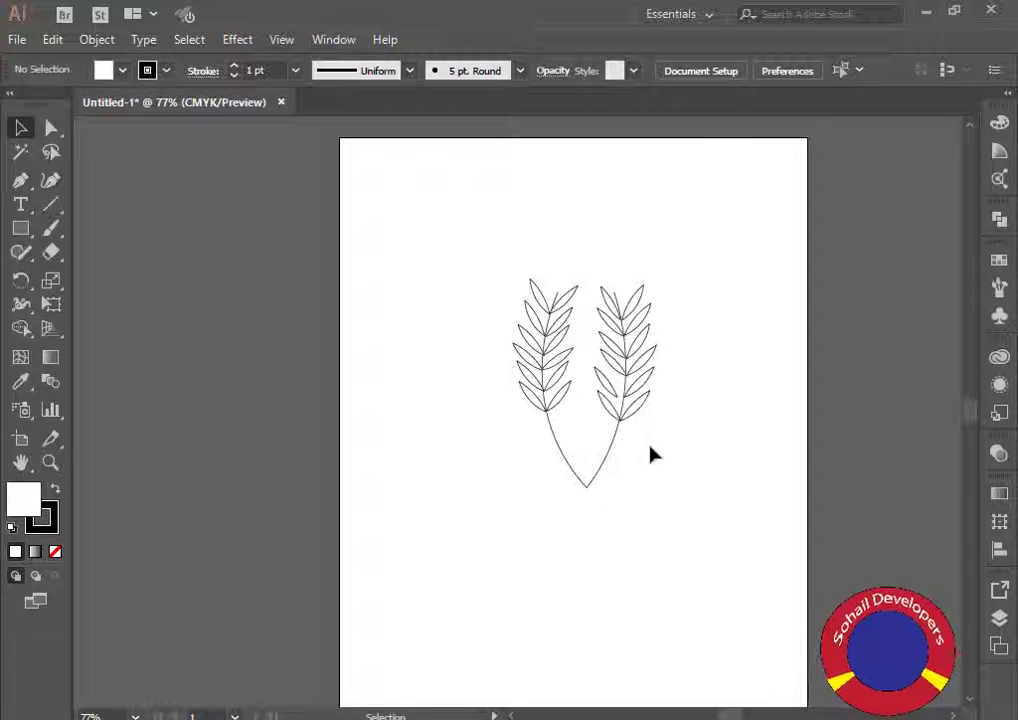
pyautogui.click(615, 368)
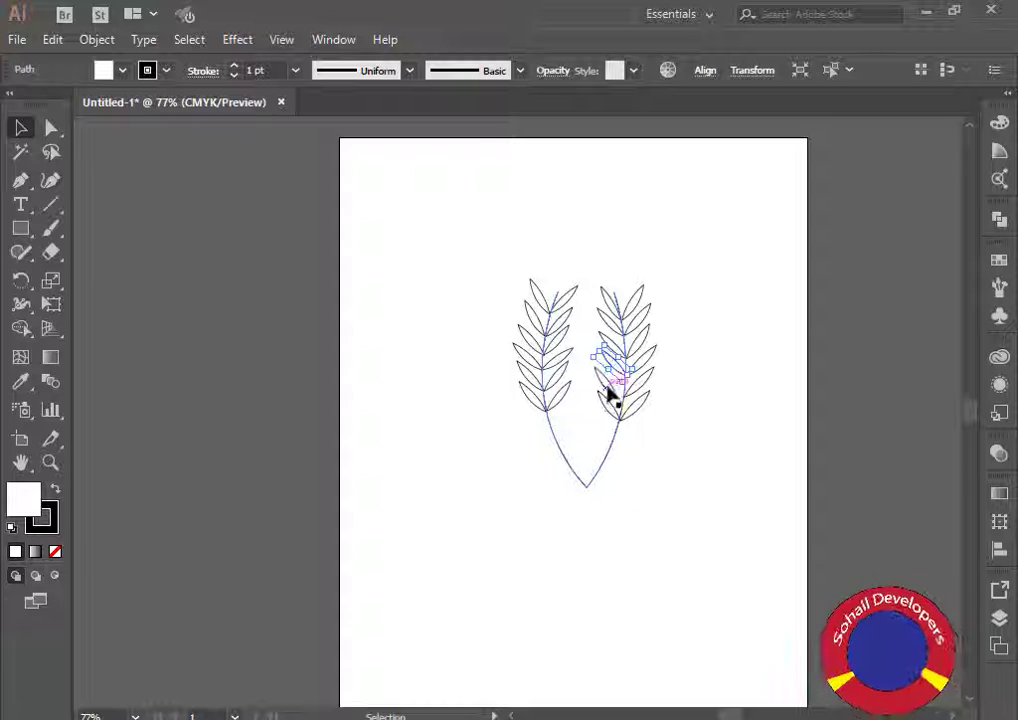
pyautogui.click(659, 458)
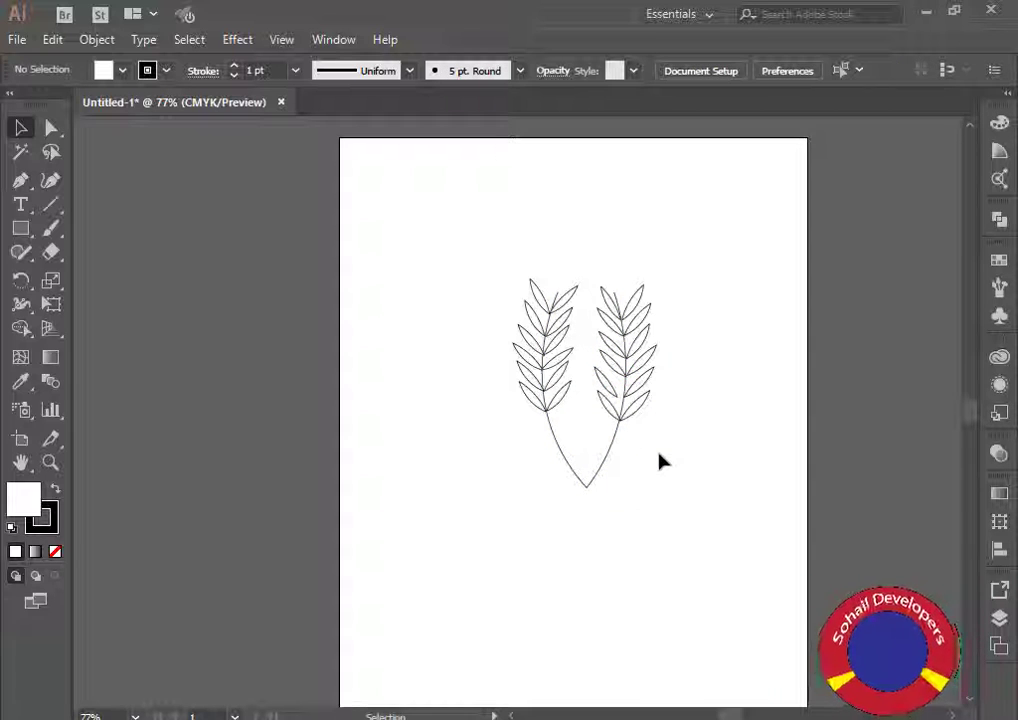
pyautogui.click(645, 372)
pyautogui.click(693, 486)
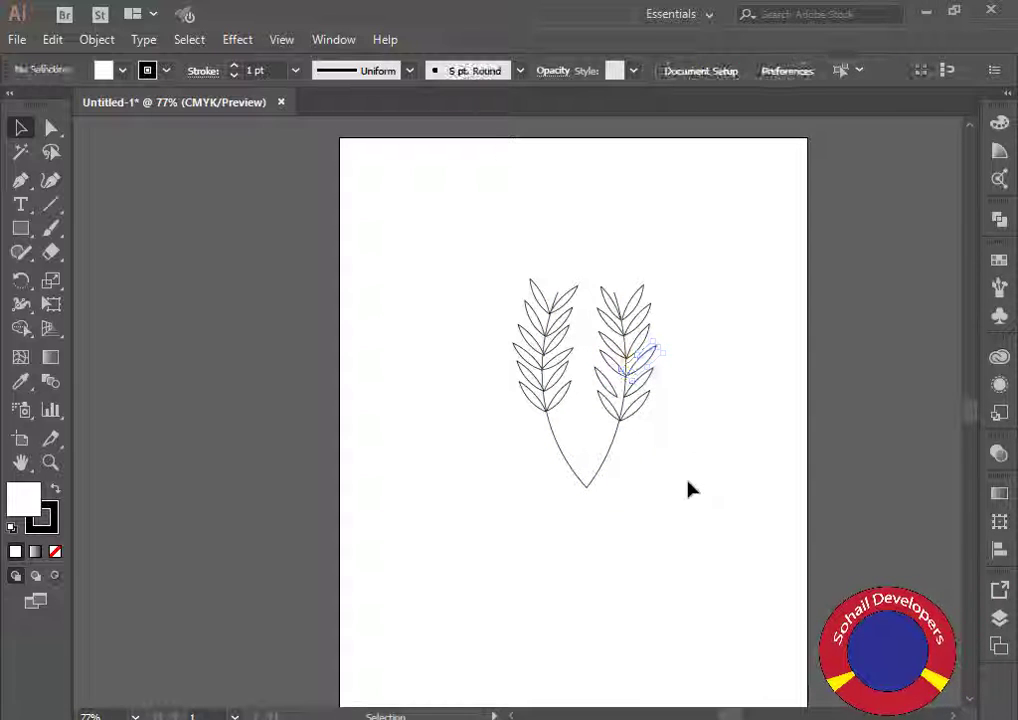
# Rotate the fifth inner leaf of the right branch slightly counterclockwise and nudge its base onto the curve.
pyautogui.moveTo(615, 398); pyautogui.dragTo(579, 366)
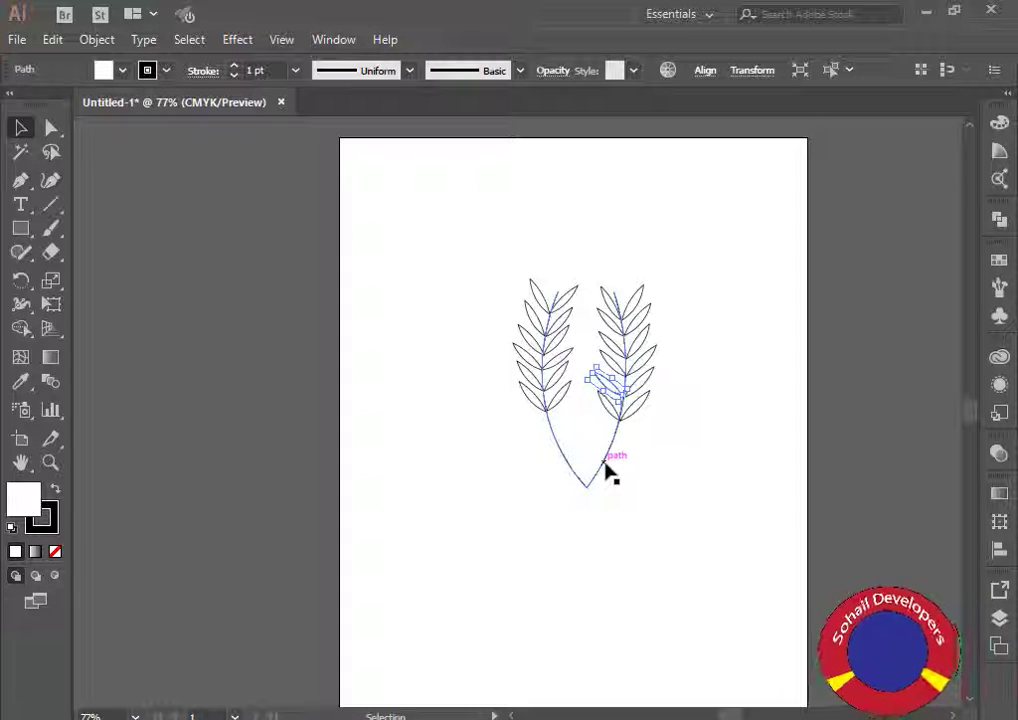
pyautogui.click(624, 500)
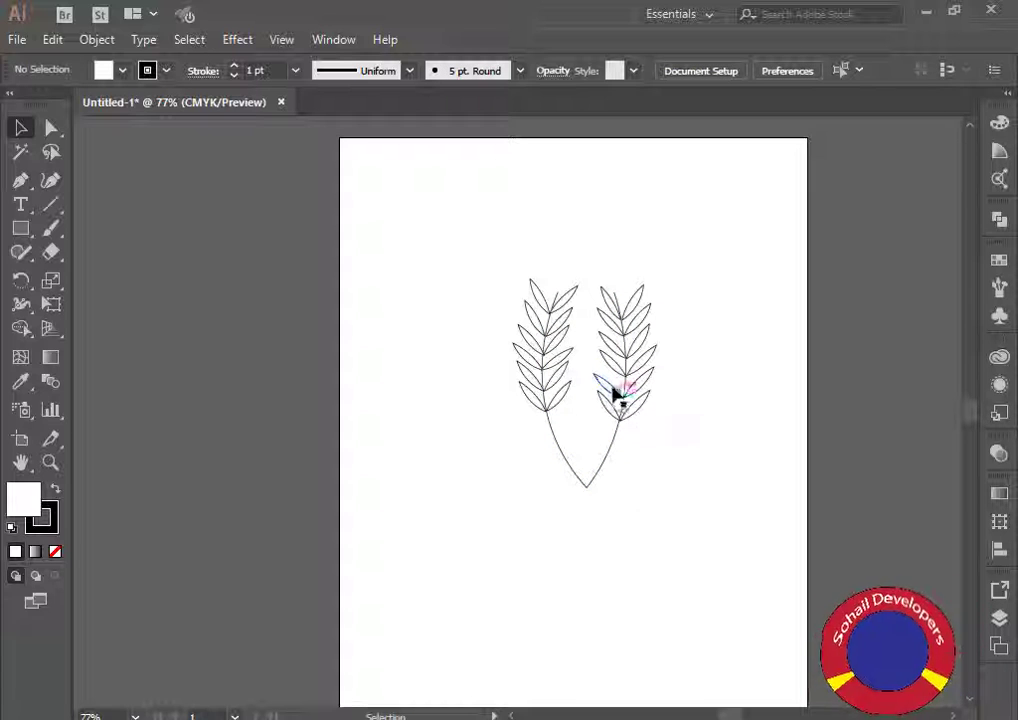
pyautogui.click(615, 398)
pyautogui.click(652, 470)
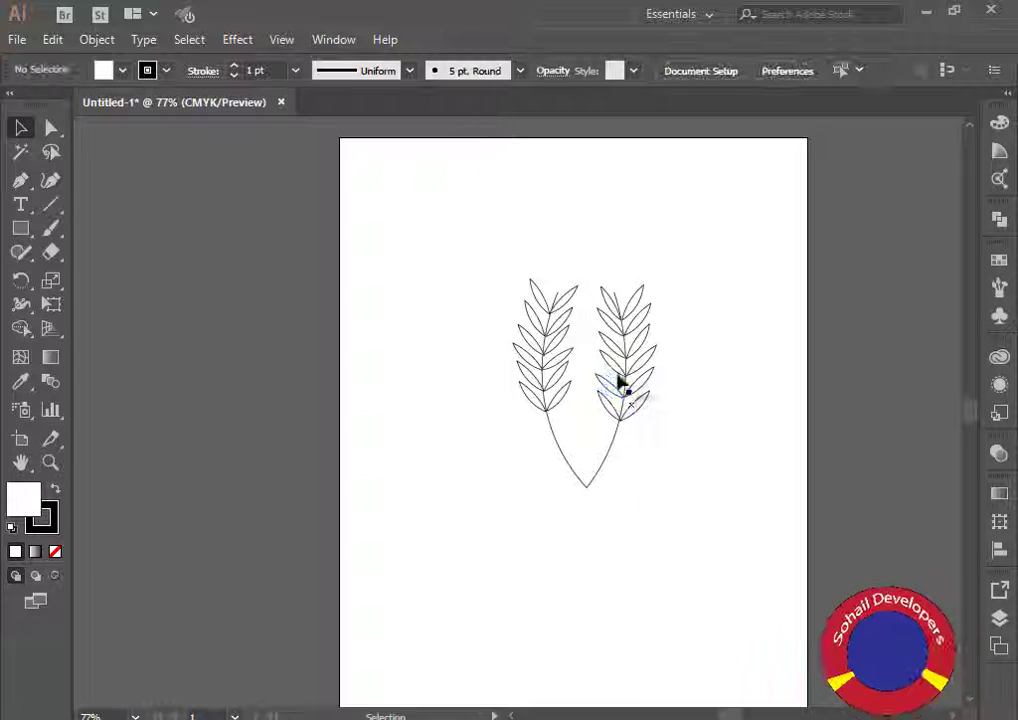
# Refine the fifth inner leaf's rotation on the right branch and nudge its base to meet the fifth outer leaf.
pyautogui.click(613, 391)
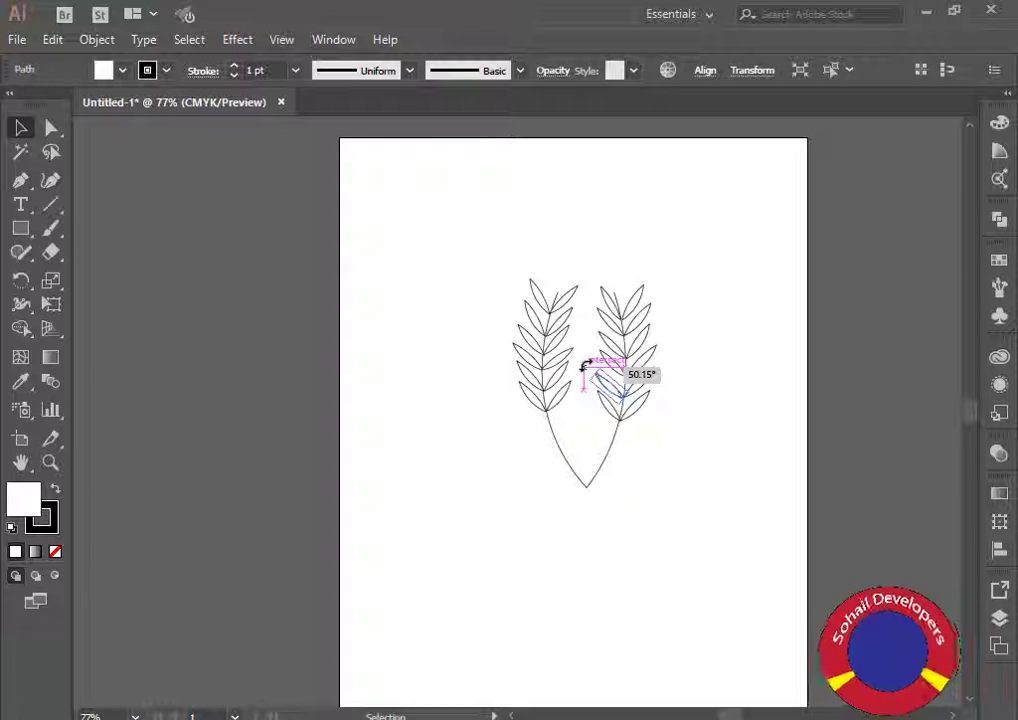
pyautogui.click(643, 482)
pyautogui.moveTo(612, 398)
pyautogui.mouseDown()
pyautogui.moveTo(590, 372)
pyautogui.moveTo(612, 396)
pyautogui.mouseUp()
pyautogui.click(684, 523)
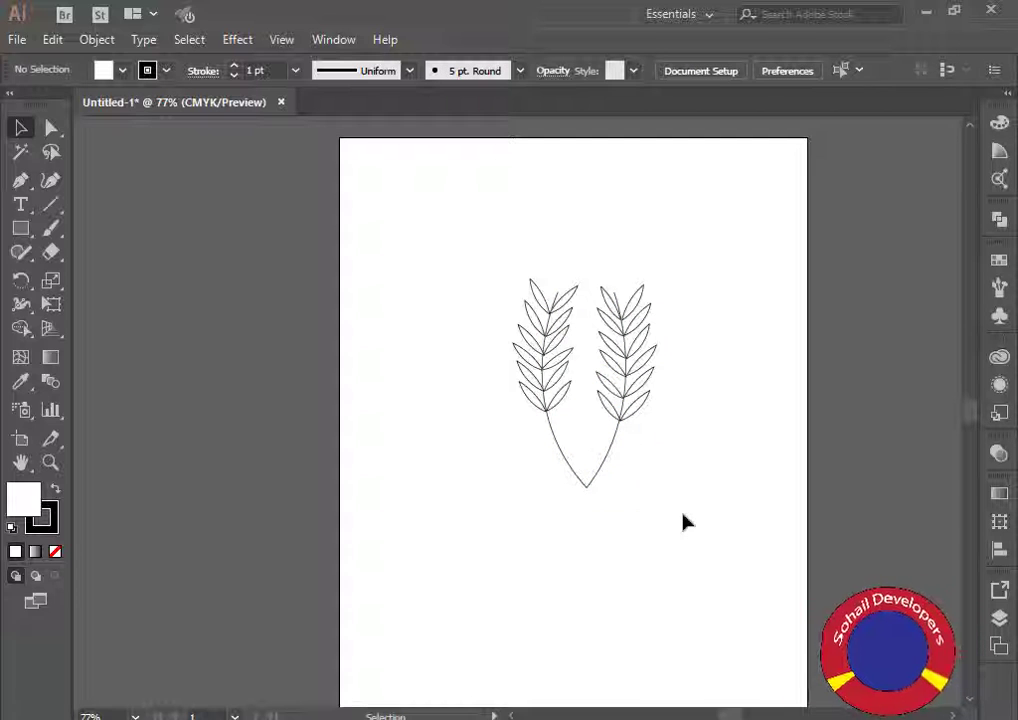
pyautogui.moveTo(609, 391); pyautogui.dragTo(590, 360)
pyautogui.click(672, 500)
pyautogui.click(616, 400)
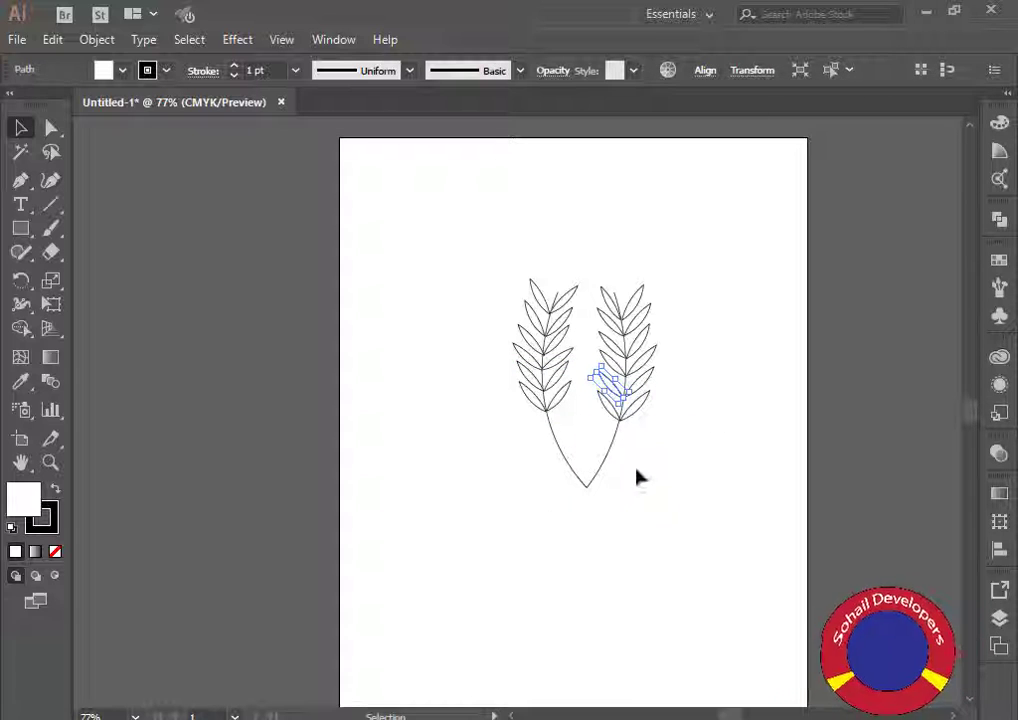
# Nudge the lowest pair of leaves on the right branch upward along the stem.
pyautogui.click(670, 505)
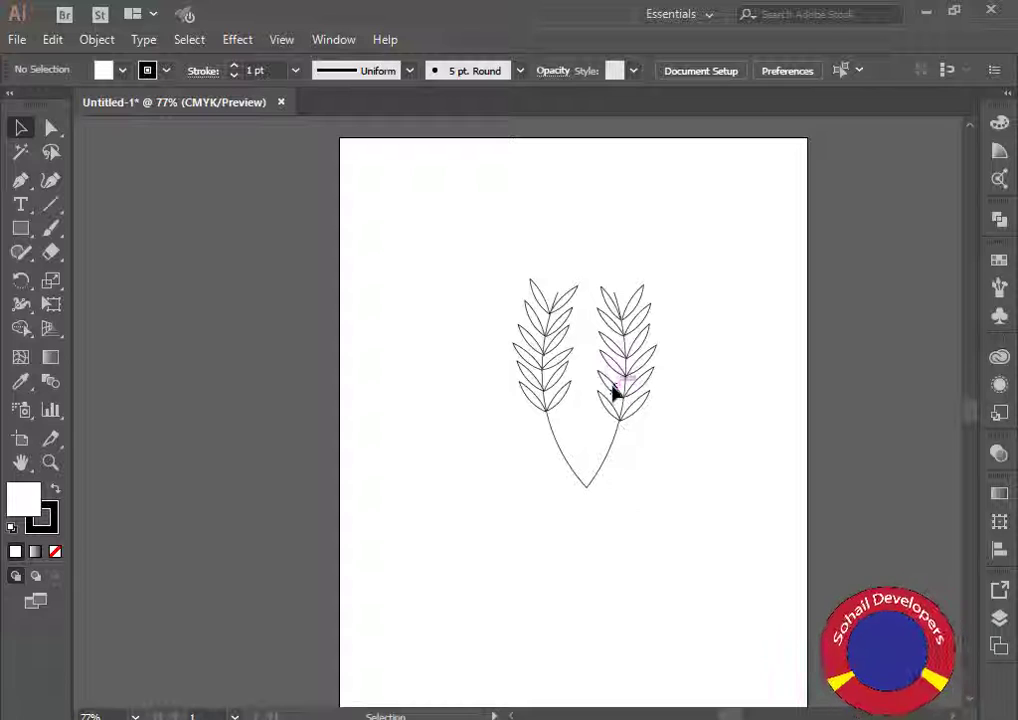
pyautogui.click(613, 391)
pyautogui.click(665, 462)
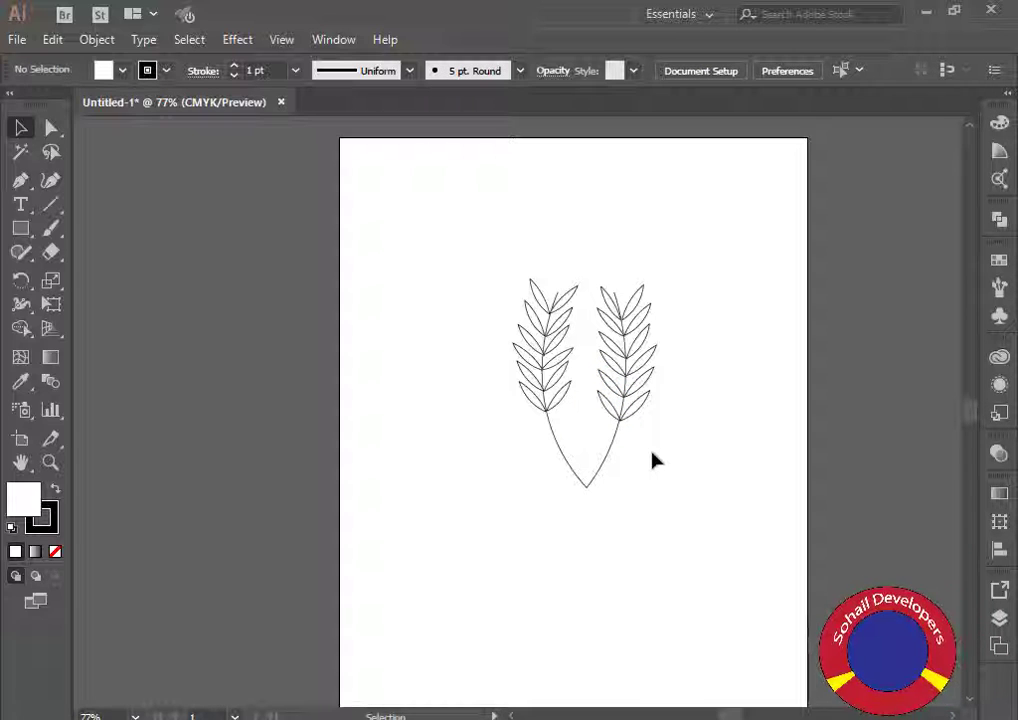
pyautogui.click(612, 407)
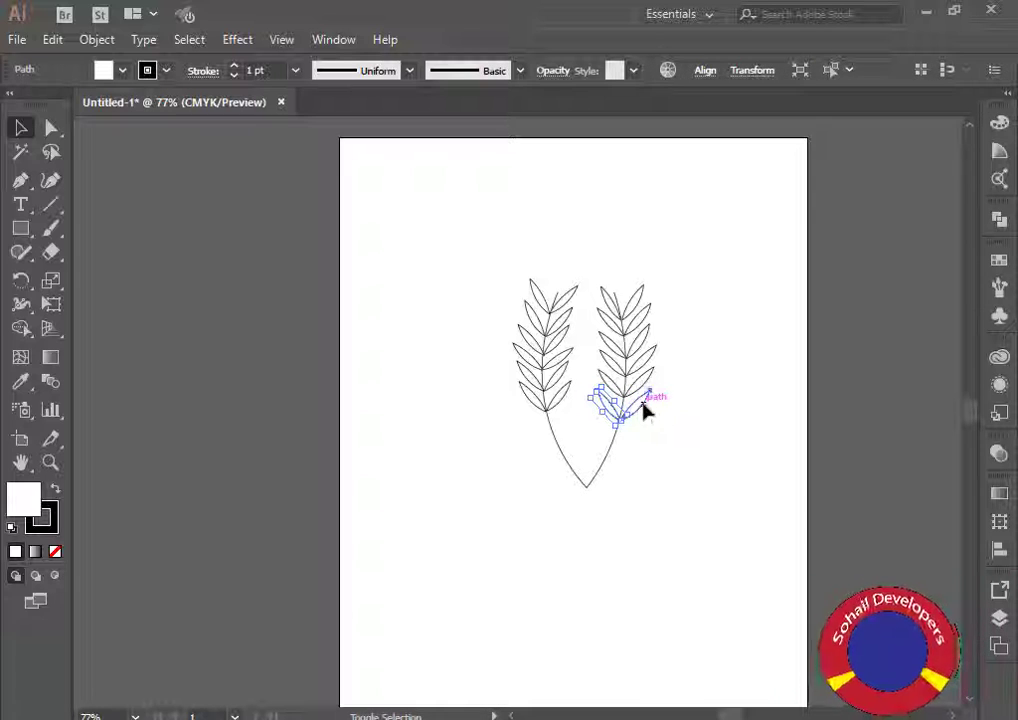
pyautogui.keyDown('shift'); pyautogui.click(643, 409); pyautogui.keyUp('shift')
pyautogui.press('Up')
pyautogui.press('Up')
pyautogui.press('Up')
pyautogui.press('Up')
pyautogui.press('Up')
pyautogui.press('Up')
pyautogui.press('Up')
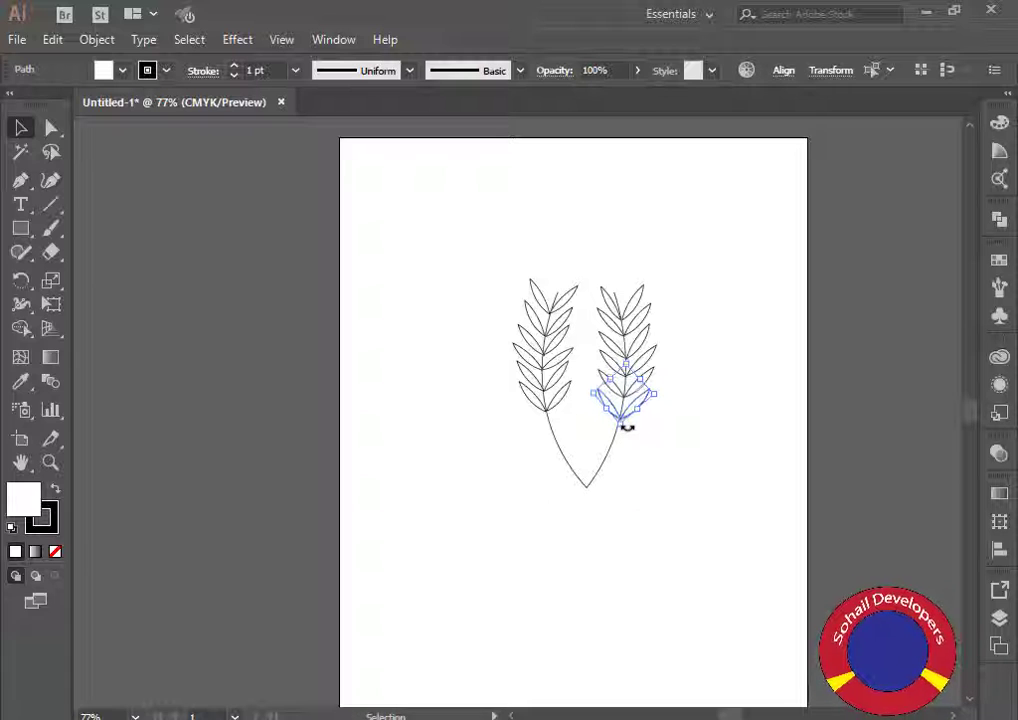
pyautogui.moveTo(634, 443); pyautogui.dragTo(666, 392)
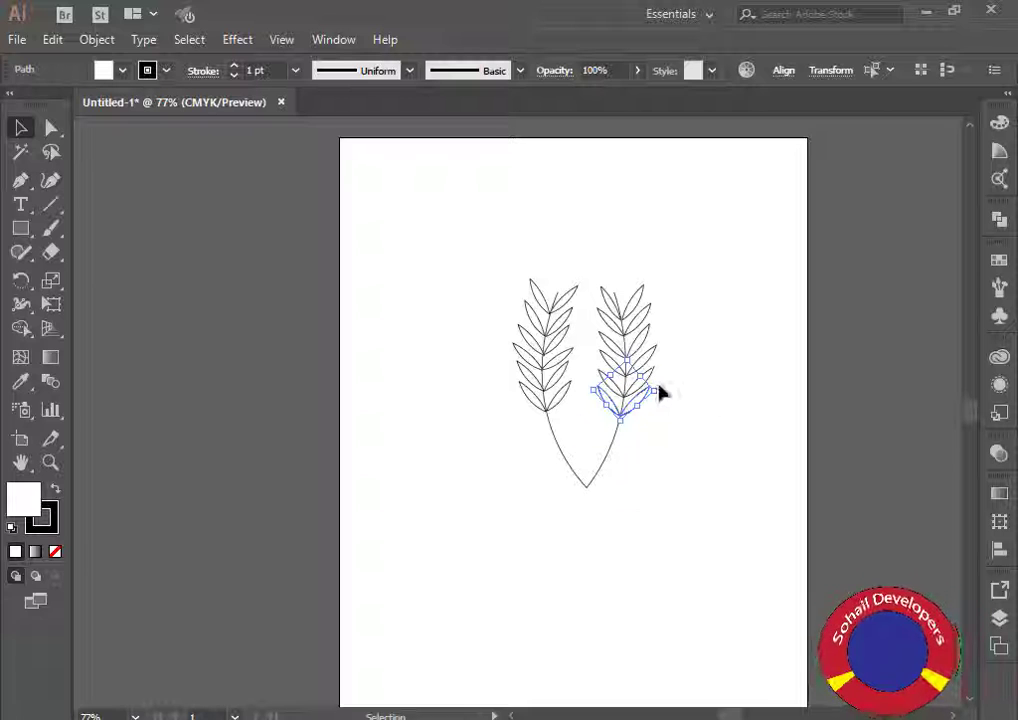
# Rotate the lowest outer leaf of the right branch slightly outward around its base on the stem.
pyautogui.click(661, 391)
pyautogui.click(638, 409)
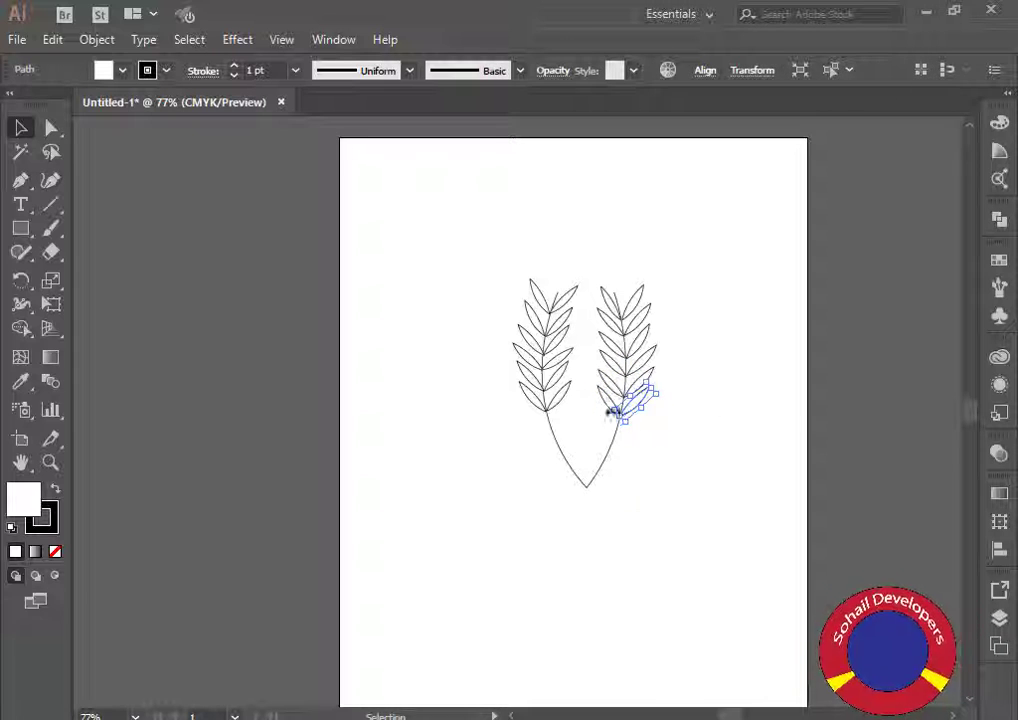
pyautogui.moveTo(659, 389); pyautogui.dragTo(663, 387)
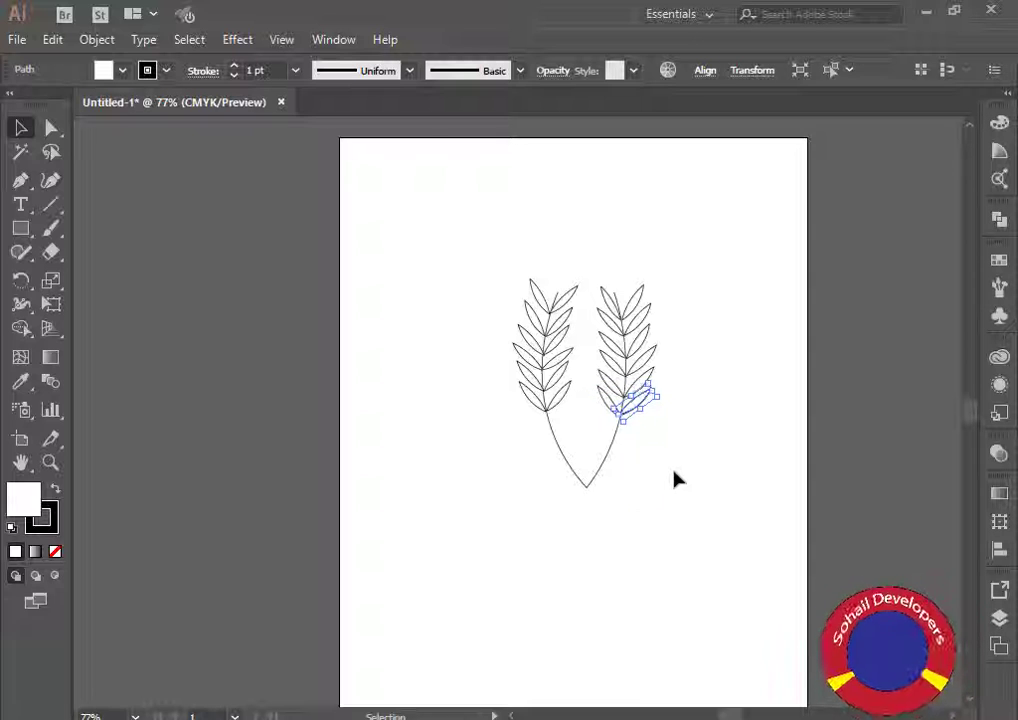
pyautogui.click(654, 457)
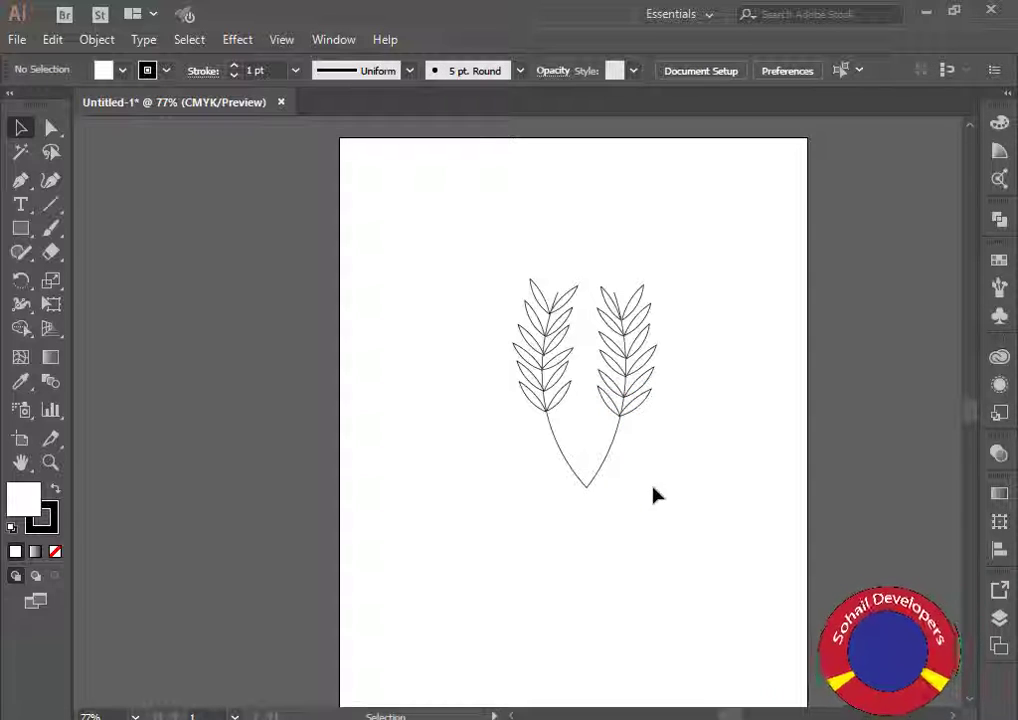
pyautogui.click(637, 412)
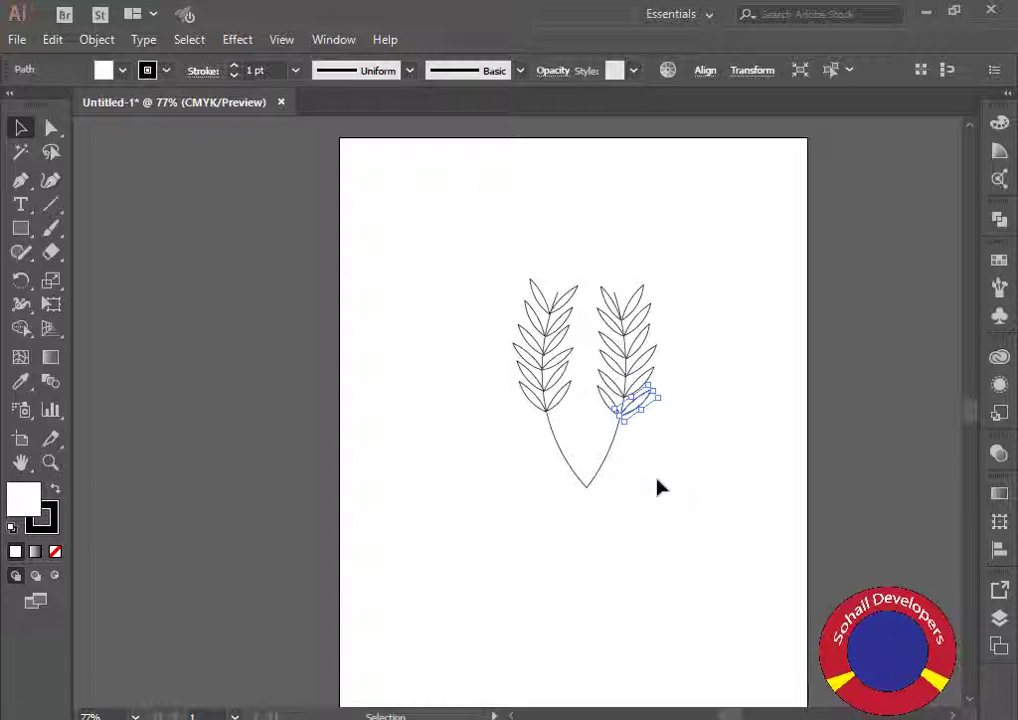
pyautogui.click(656, 490)
pyautogui.click(610, 403)
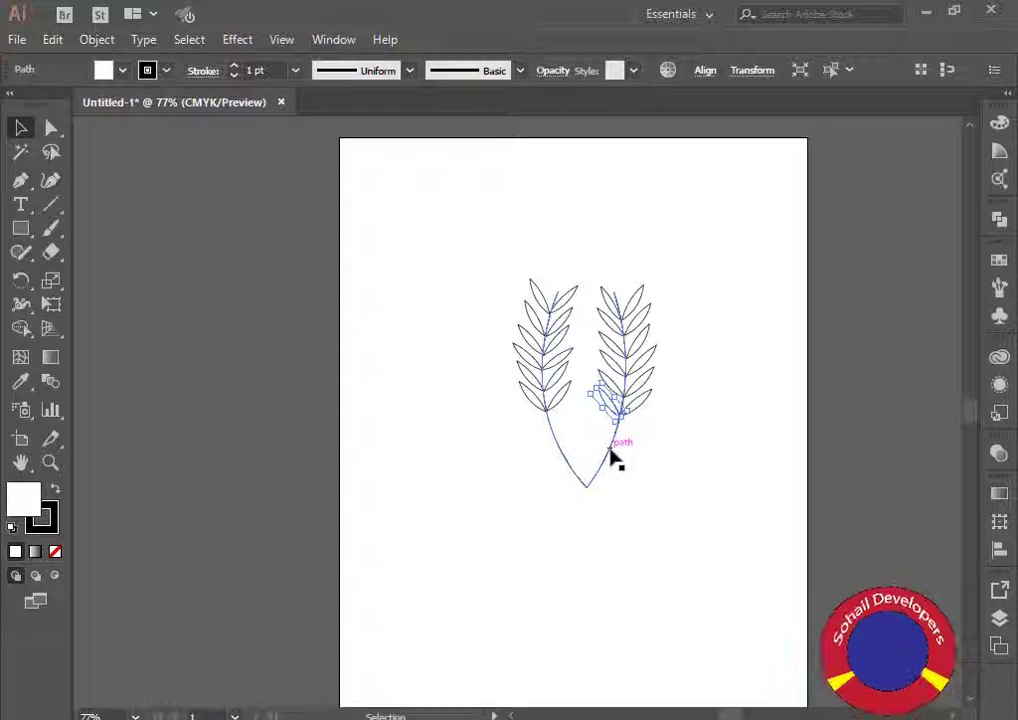
pyautogui.click(623, 500)
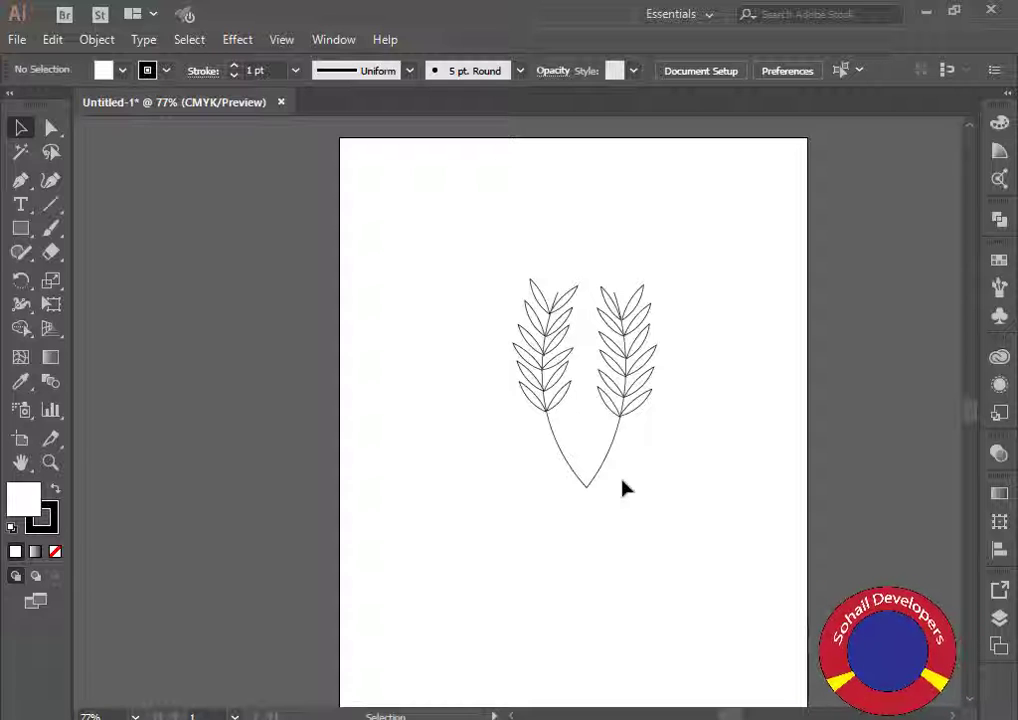
# Fill the V-shaped stem path with the Fading Sky linear gradient.
pyautogui.click(603, 475)
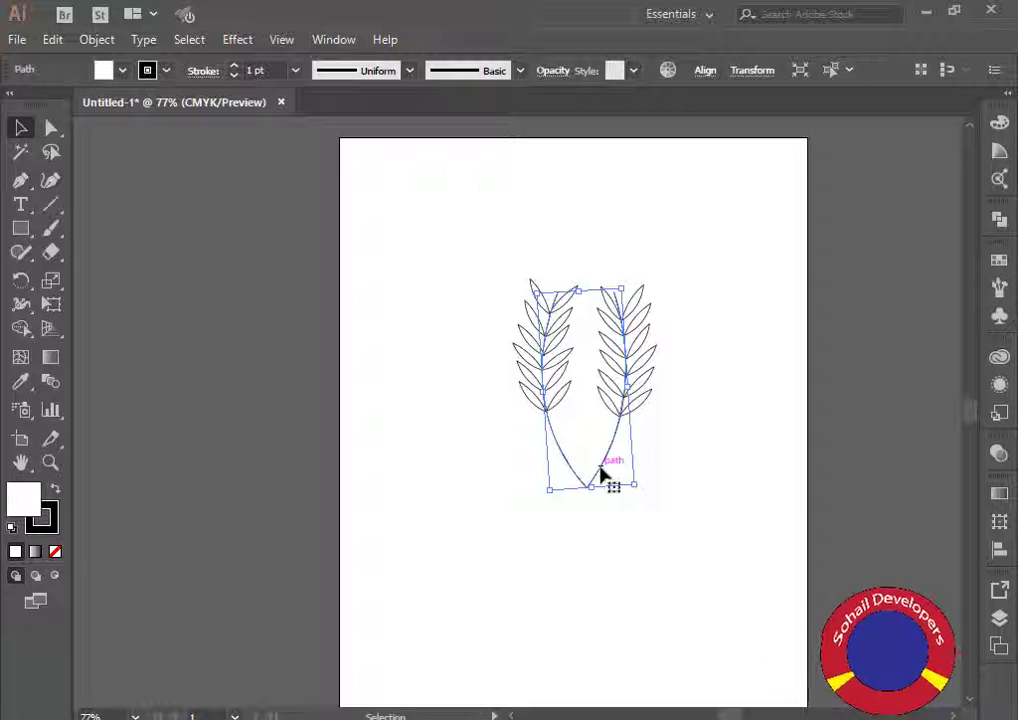
pyautogui.click(999, 495)
pyautogui.click(765, 515)
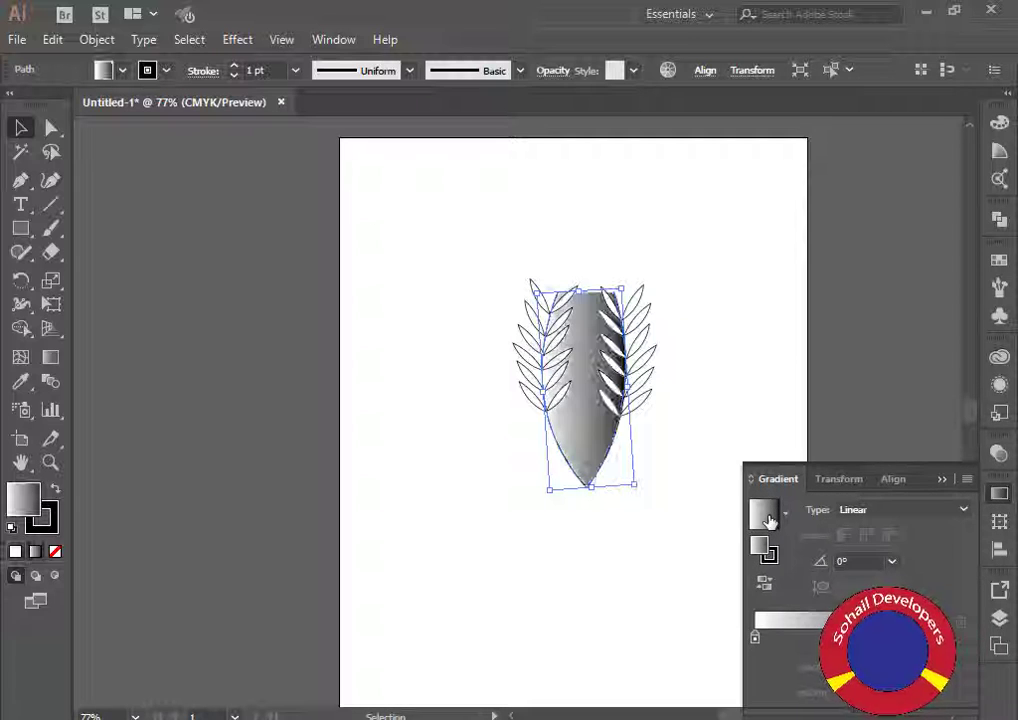
pyautogui.click(785, 513)
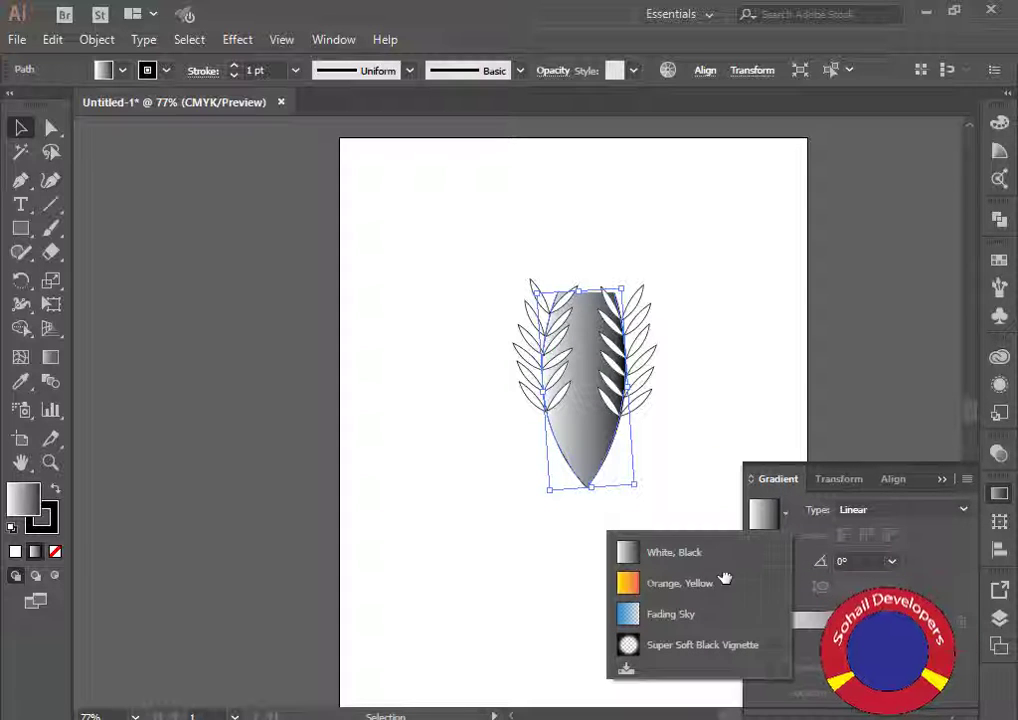
pyautogui.click(677, 616)
pyautogui.click(651, 602)
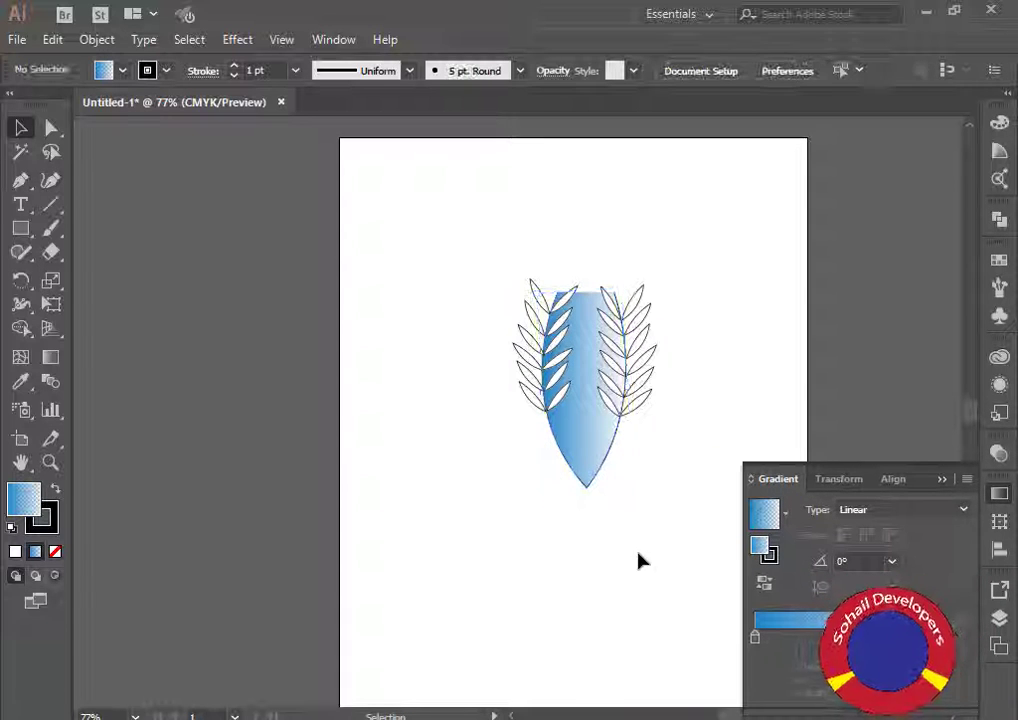
# Fill the outer leaves of the right branch with the White, Black gradient.
pyautogui.moveTo(677, 271); pyautogui.dragTo(632, 436)
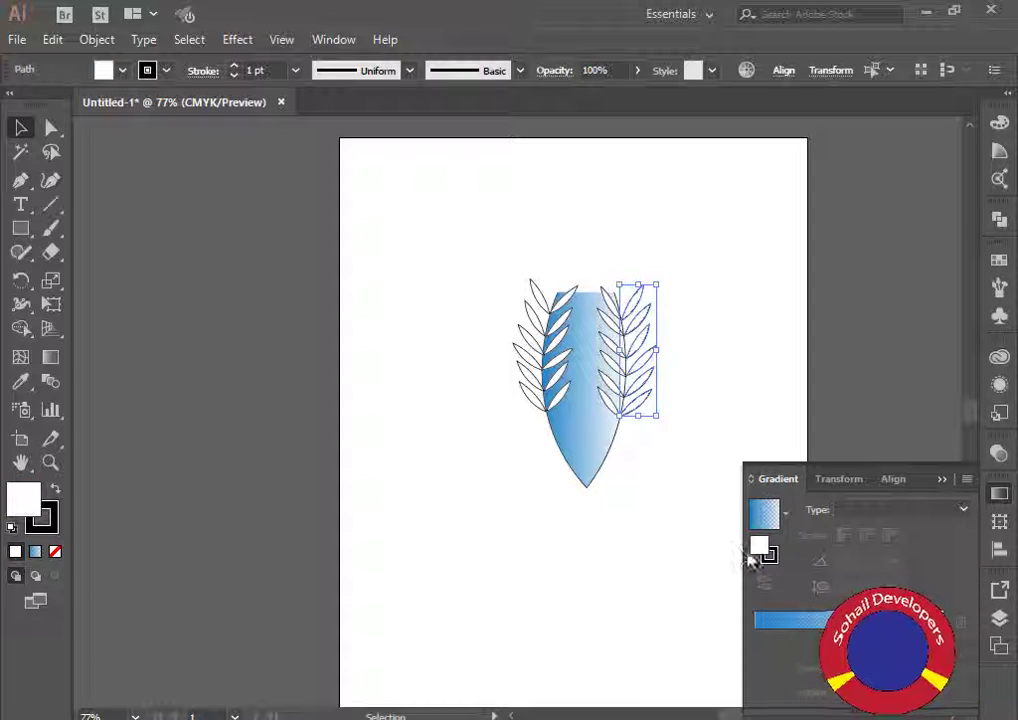
pyautogui.click(786, 513)
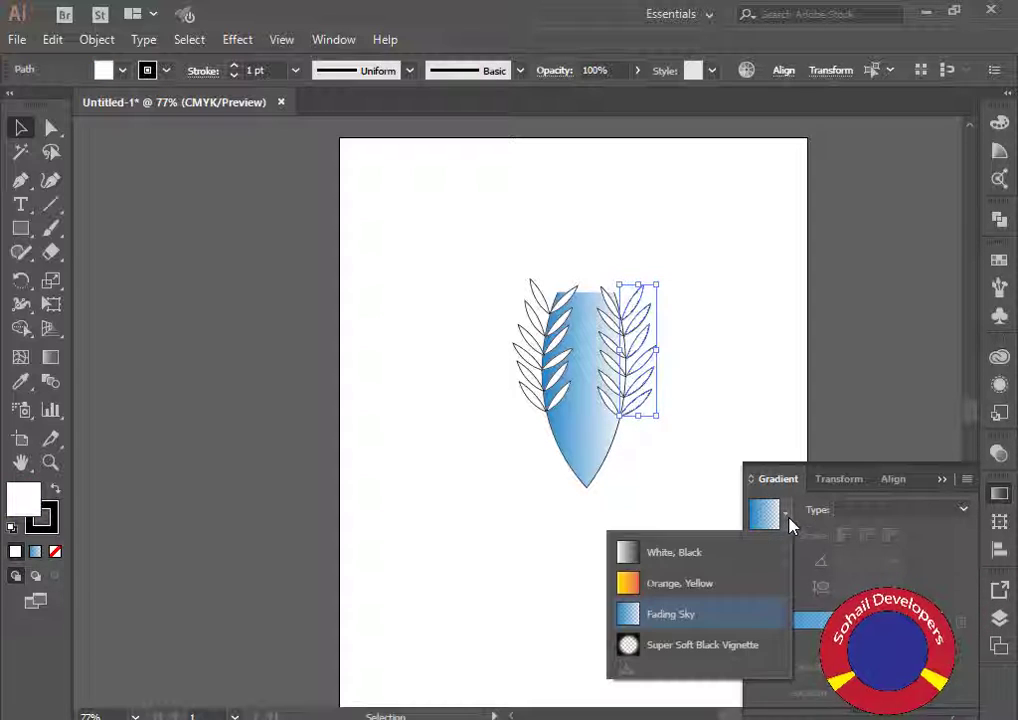
pyautogui.click(660, 554)
pyautogui.click(470, 454)
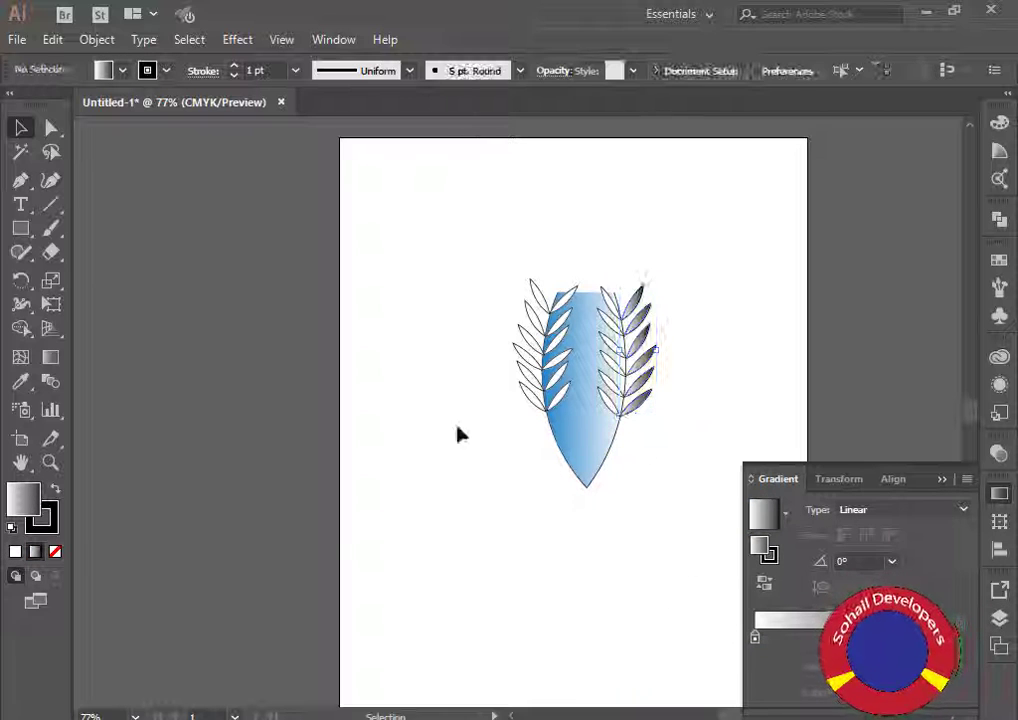
# Apply the White, Black gradient to the inner leaves of both branches and the outer leaves of the left branch.
pyautogui.moveTo(563, 250); pyautogui.dragTo(614, 426)
pyautogui.click(765, 516)
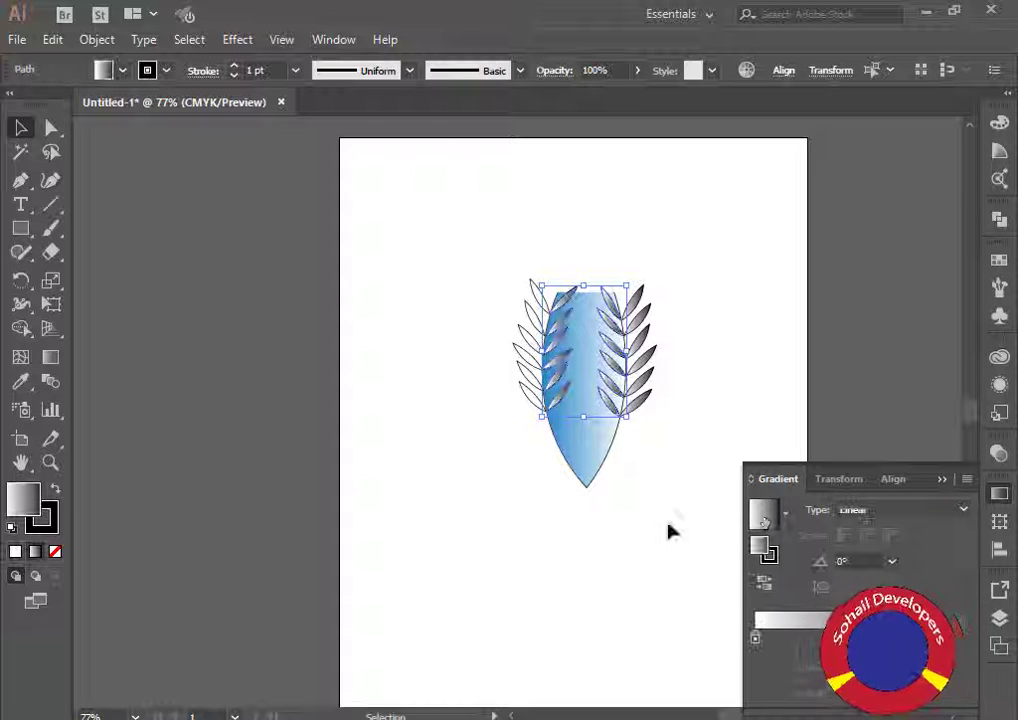
pyautogui.click(479, 438)
pyautogui.moveTo(447, 231); pyautogui.dragTo(533, 426)
pyautogui.click(762, 514)
pyautogui.click(584, 577)
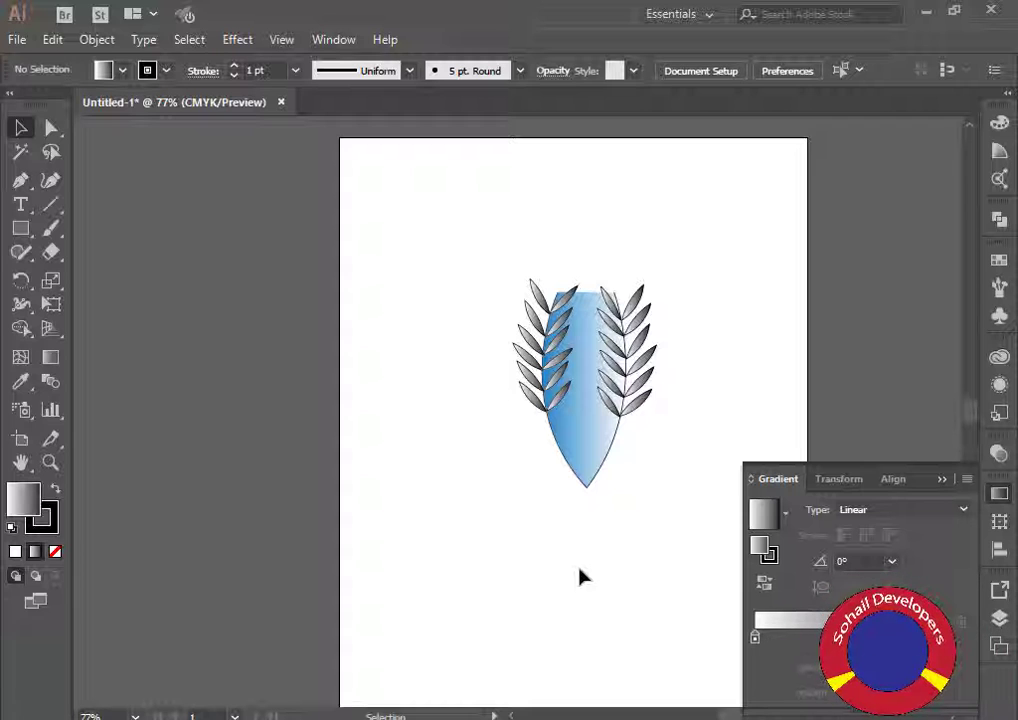
pyautogui.click(581, 480)
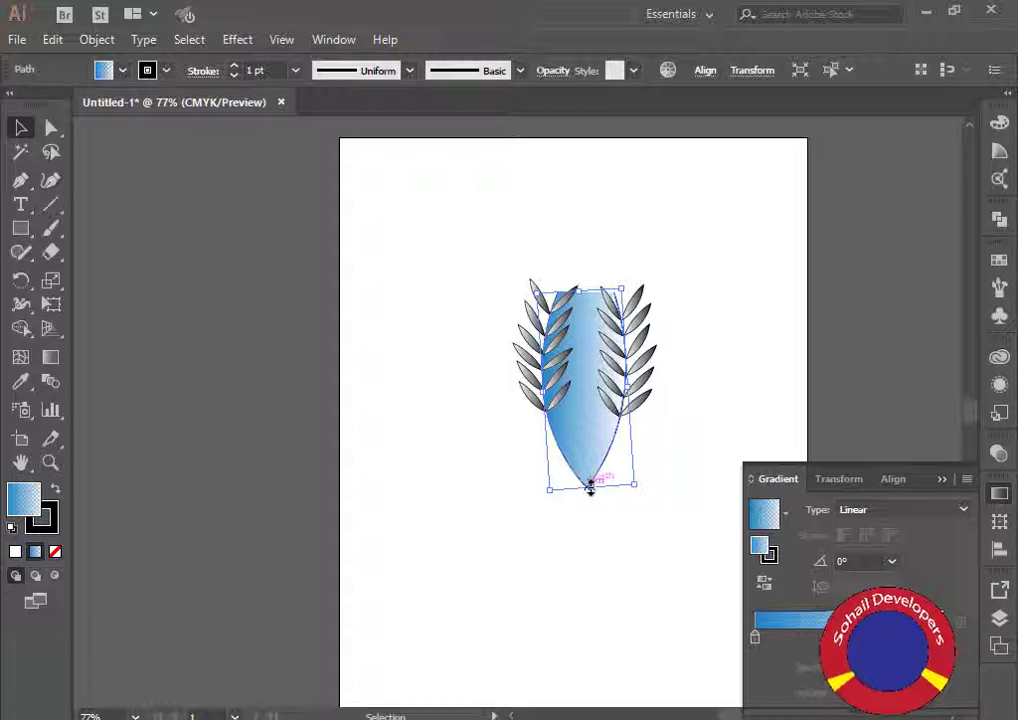
pyautogui.moveTo(590, 484); pyautogui.dragTo(576, 461)
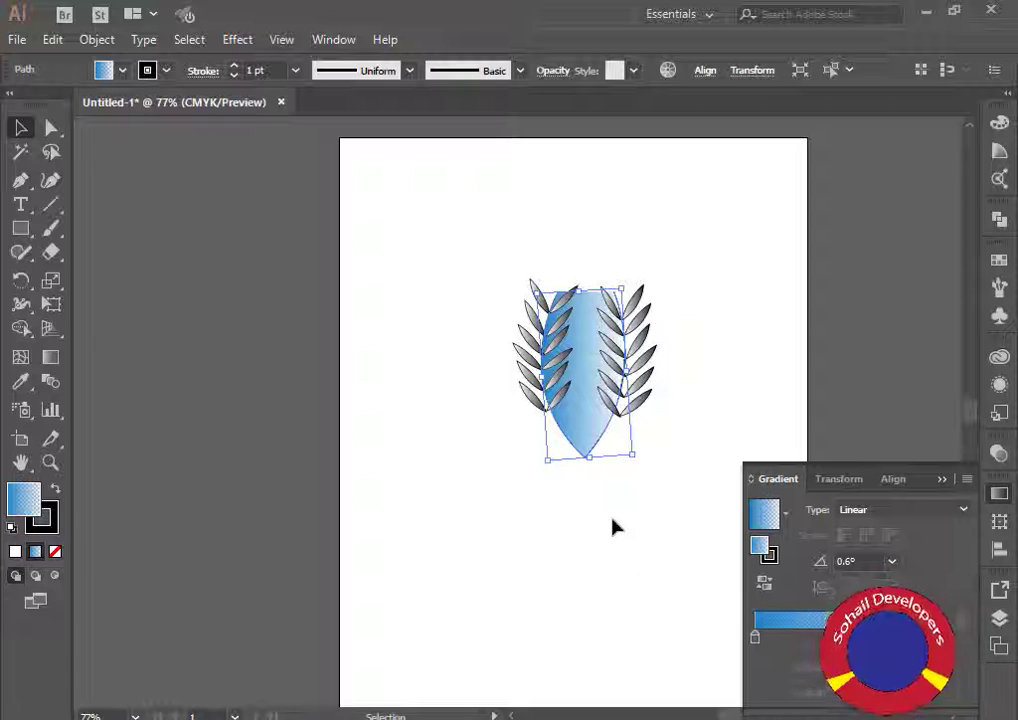
pyautogui.hotkey('ctrl', 'z')
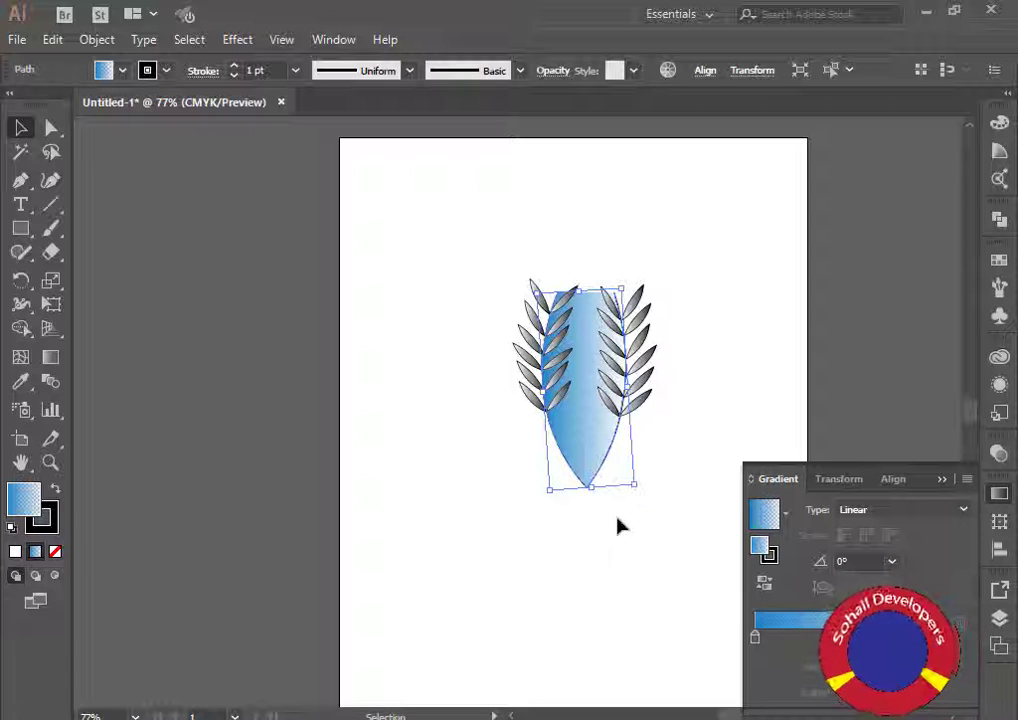
# Scale the whole emblem, leaves and stem shape together, to a shorter and narrower size.
pyautogui.moveTo(727, 253); pyautogui.dragTo(503, 510)
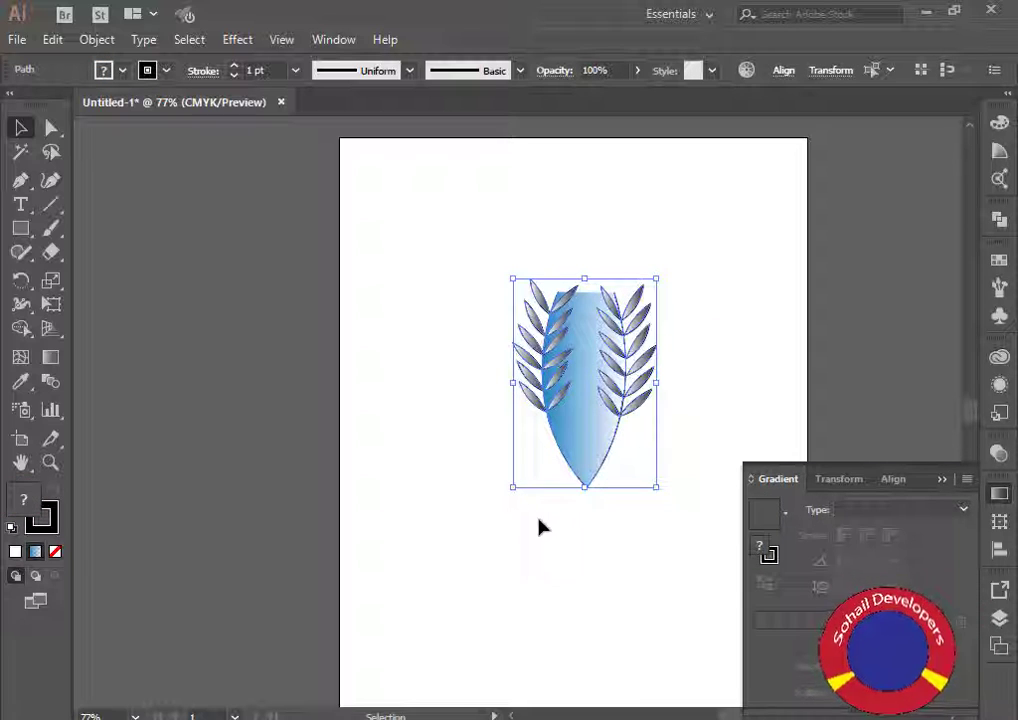
pyautogui.moveTo(586, 487); pyautogui.dragTo(586, 443)
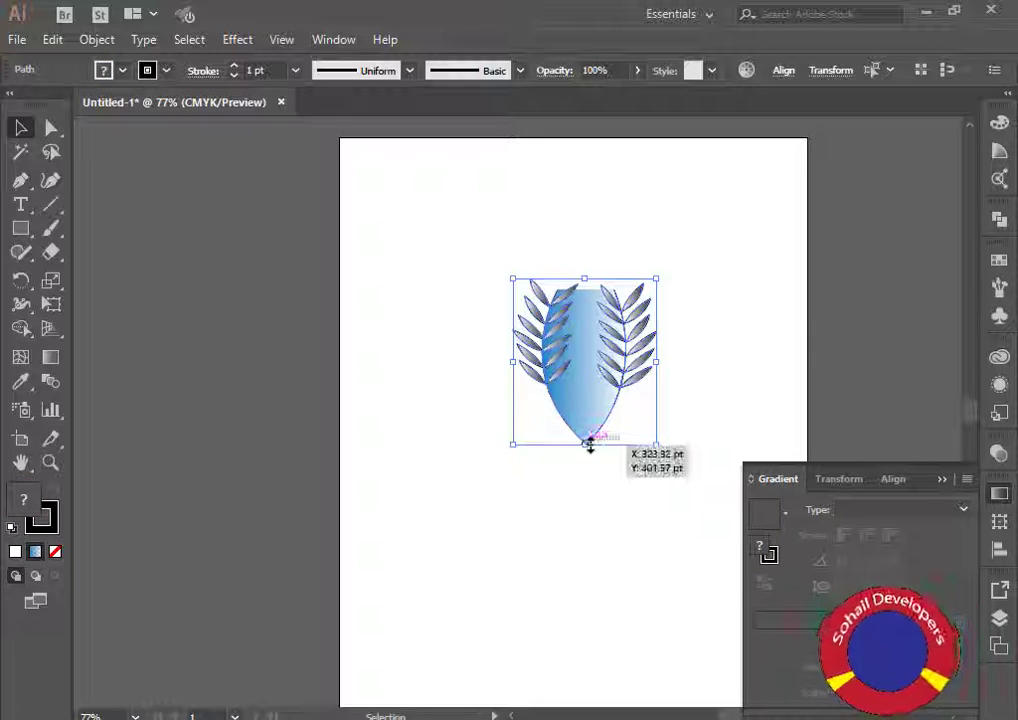
pyautogui.moveTo(658, 369); pyautogui.dragTo(636, 418)
pyautogui.click(731, 420)
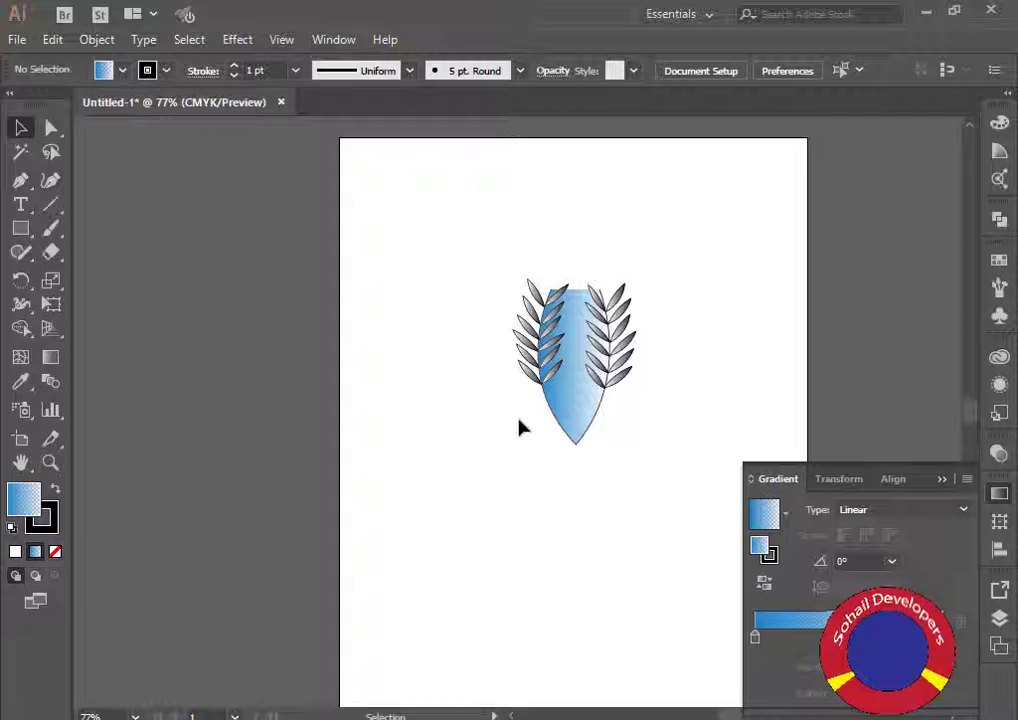
# Shorten the blue stem shape from its lower tip so the point sits just below the lowest leaves.
pyautogui.click(576, 442)
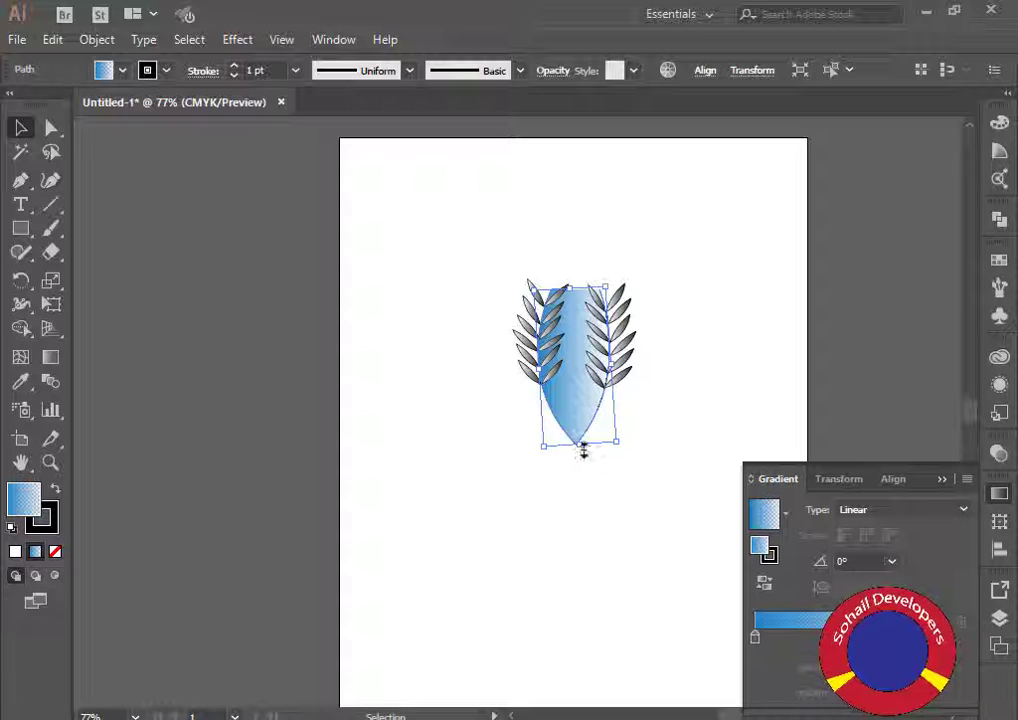
pyautogui.moveTo(582, 449); pyautogui.dragTo(587, 411)
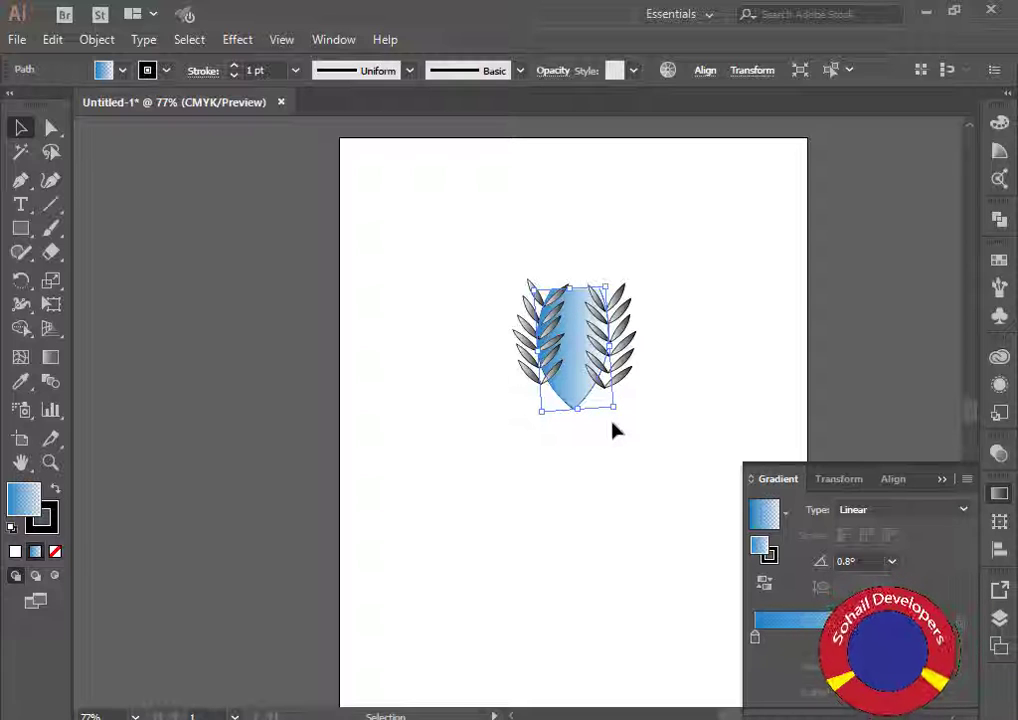
pyautogui.click(616, 433)
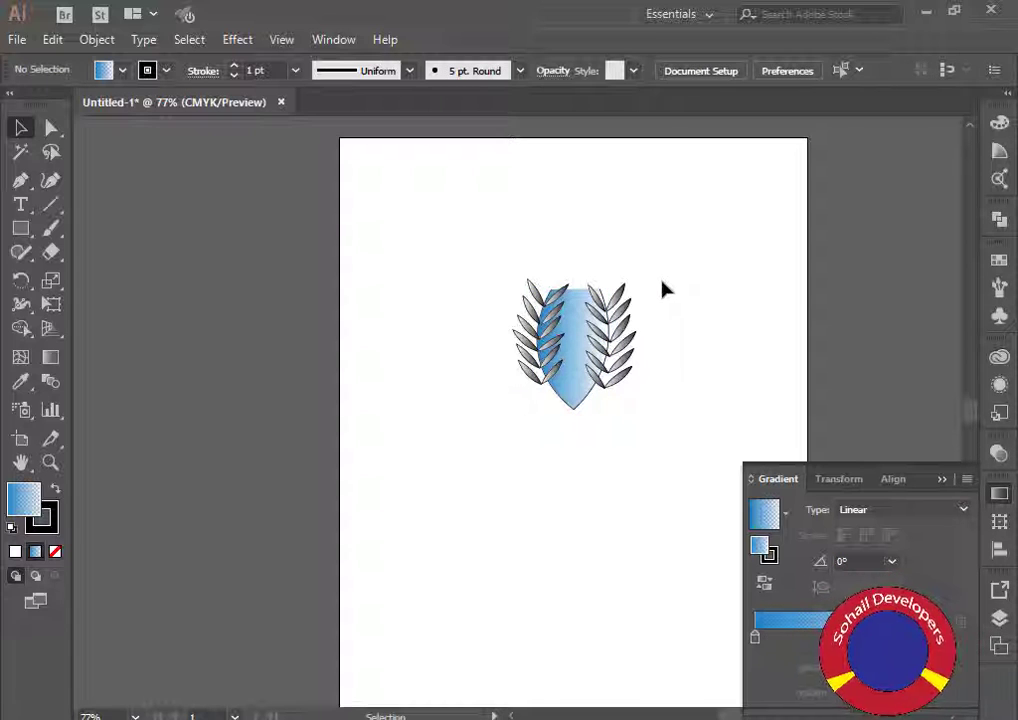
# Shift the lowest leaf pair of the right branch inward so its base meets the edge of the blue shape.
pyautogui.click(622, 386)
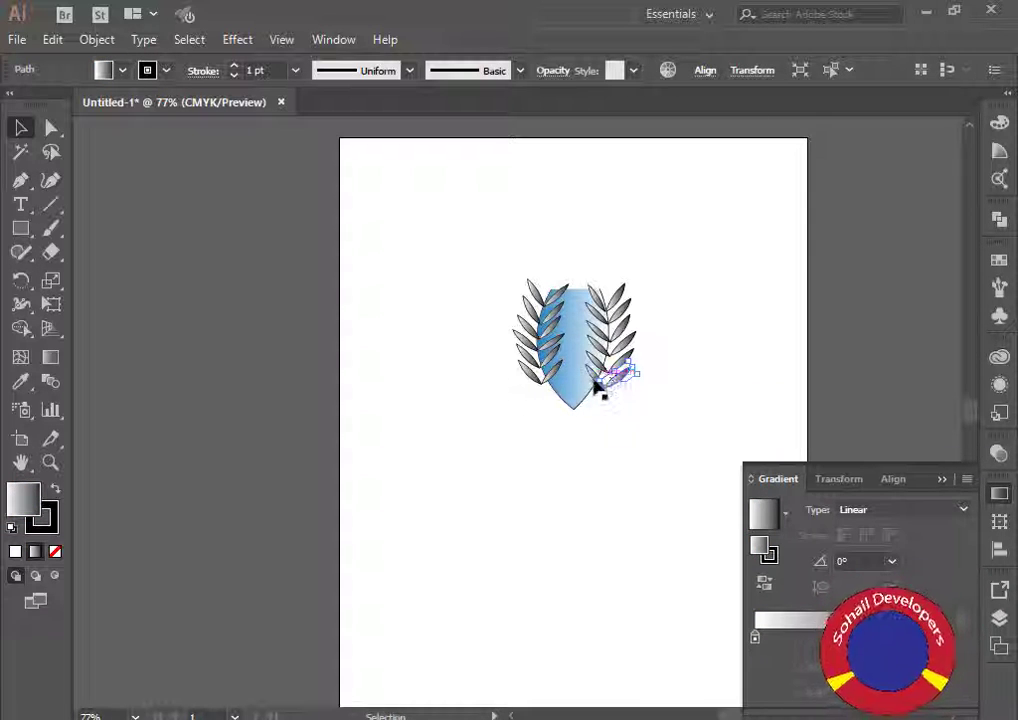
pyautogui.moveTo(597, 388); pyautogui.dragTo(596, 415)
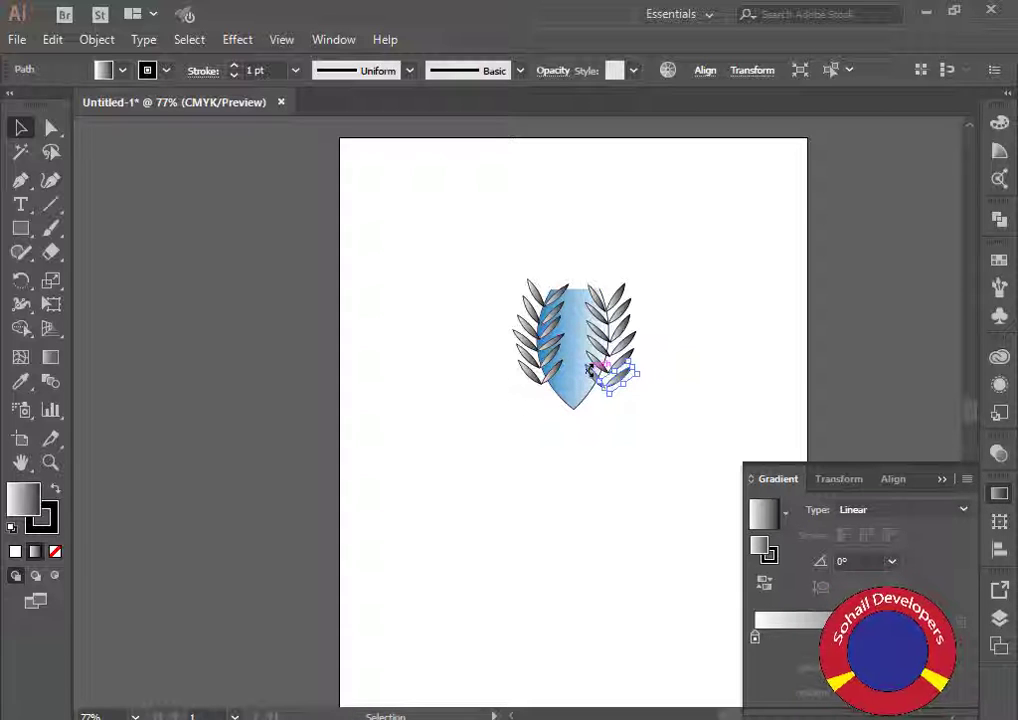
pyautogui.click(587, 373)
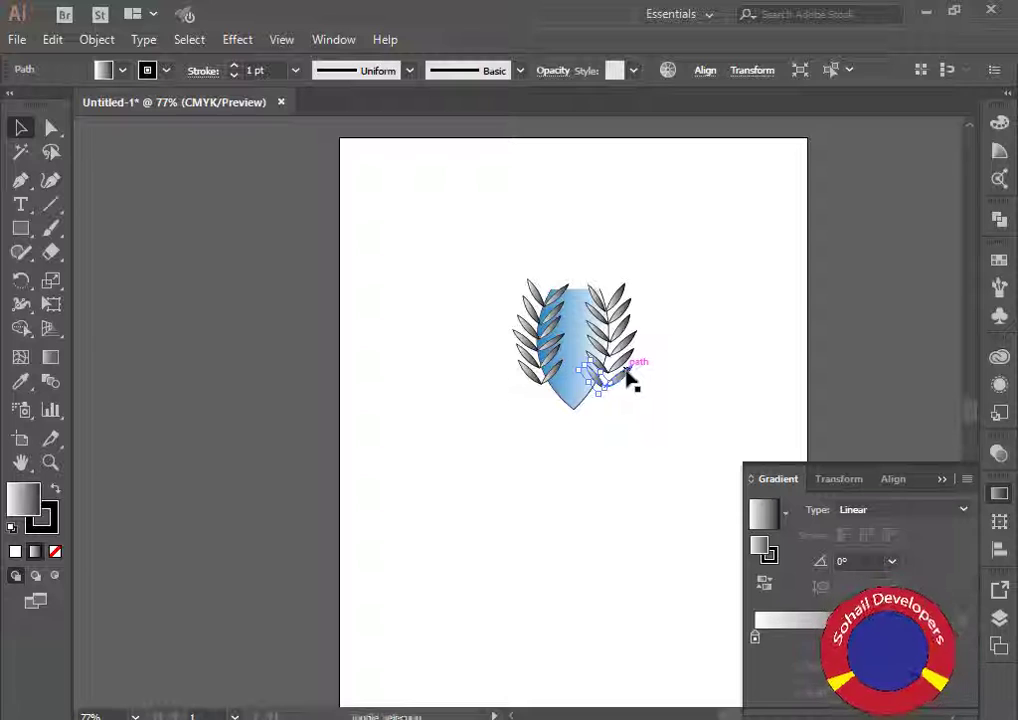
pyautogui.keyDown('shift'); pyautogui.click(625, 378); pyautogui.keyUp('shift')
pyautogui.hotkey('shift', 'Left')
pyautogui.hotkey('shift', 'Left')
pyautogui.press('Right')
pyautogui.press('Right')
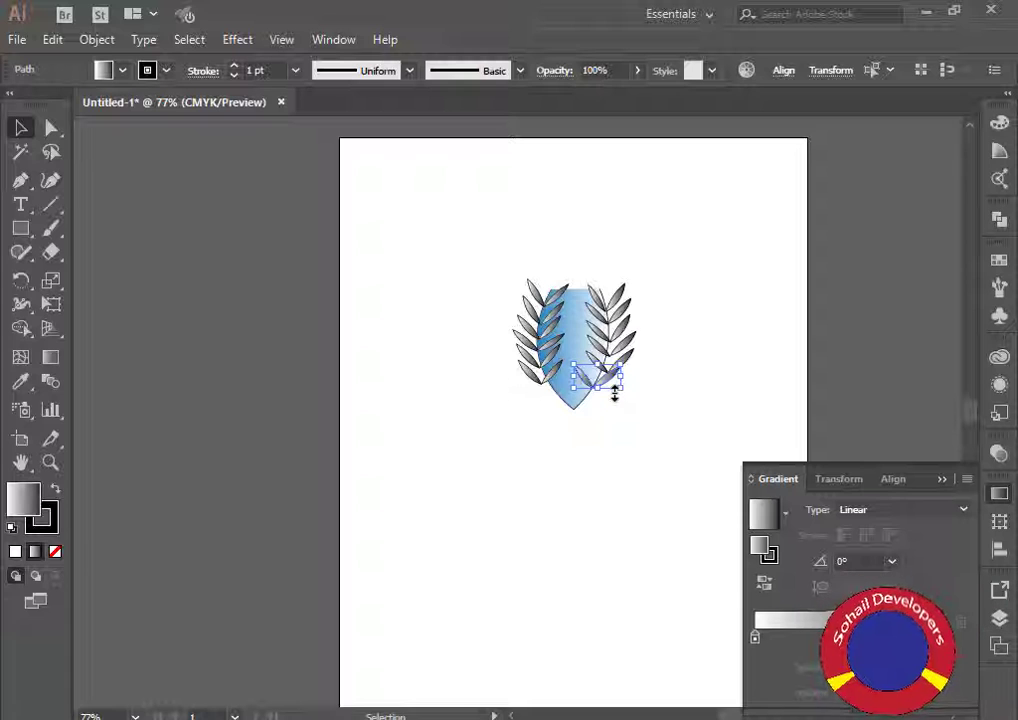
pyautogui.click(616, 437)
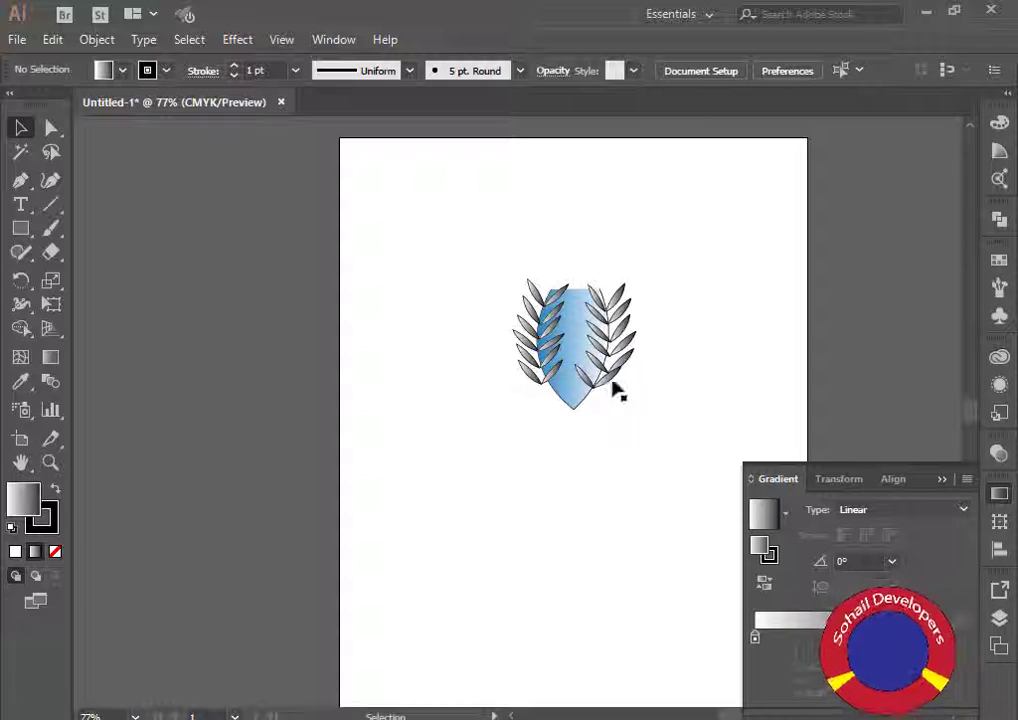
# Shift the second-lowest leaf pair of the right branch inward so its base meets the edge of the blue shape.
pyautogui.click(630, 360)
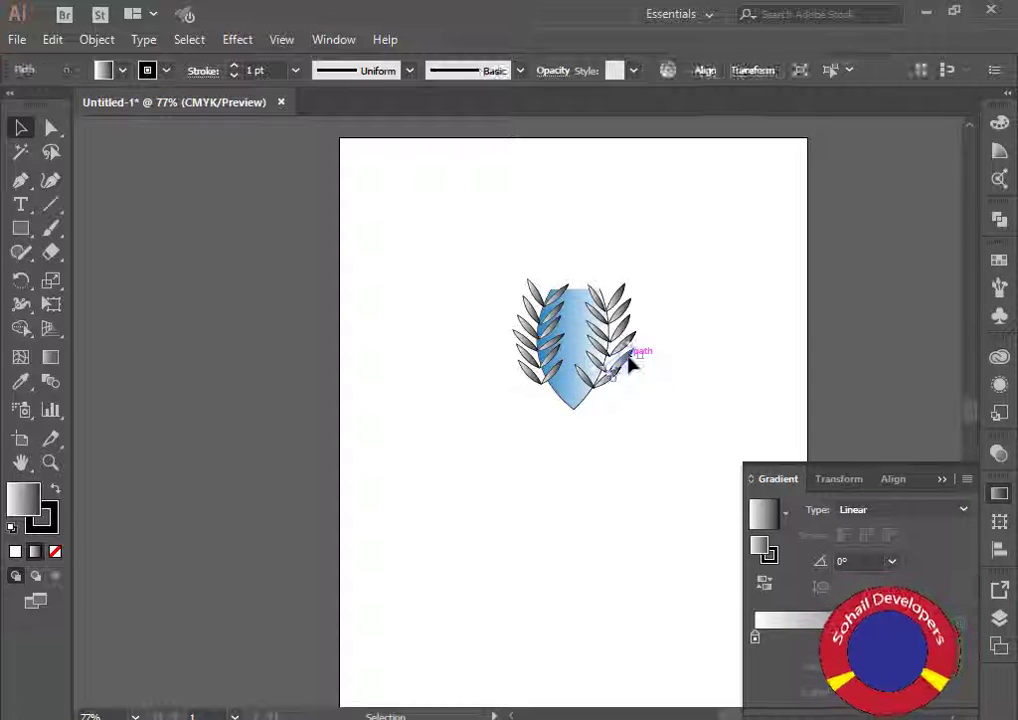
pyautogui.click(591, 360)
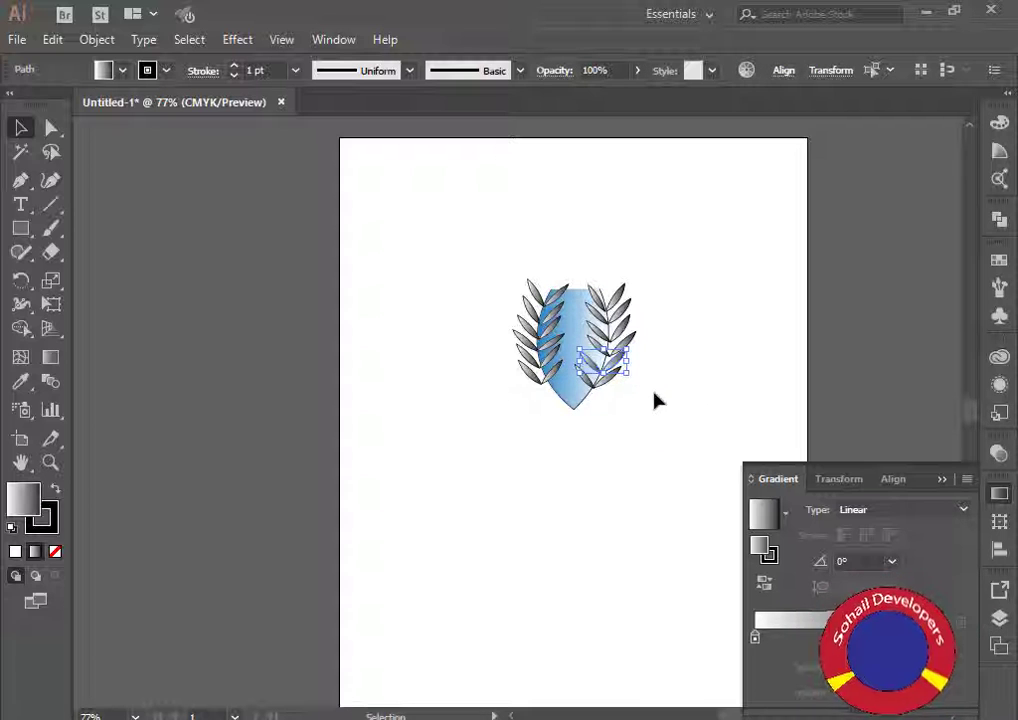
pyautogui.click(657, 403)
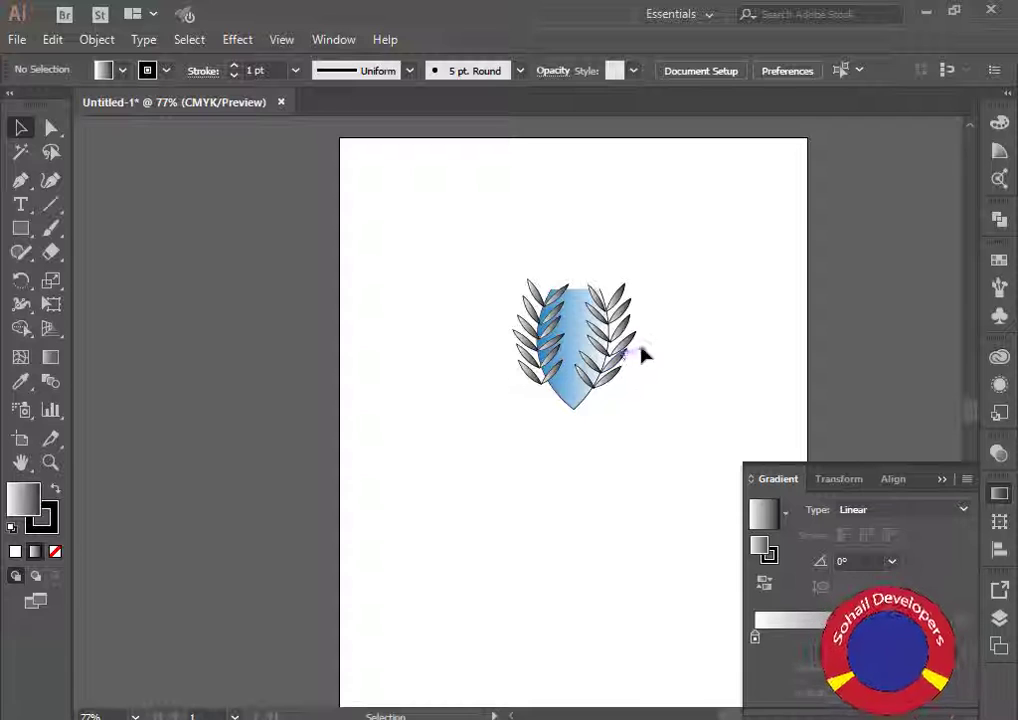
# Nudge the third-lowest leaf pair of the right branch inward so its base sits on the blue shape's edge.
pyautogui.moveTo(636, 341); pyautogui.dragTo(595, 345)
pyautogui.press('Left')
pyautogui.press('Left')
pyautogui.press('Left')
pyautogui.press('Left')
pyautogui.press('Left')
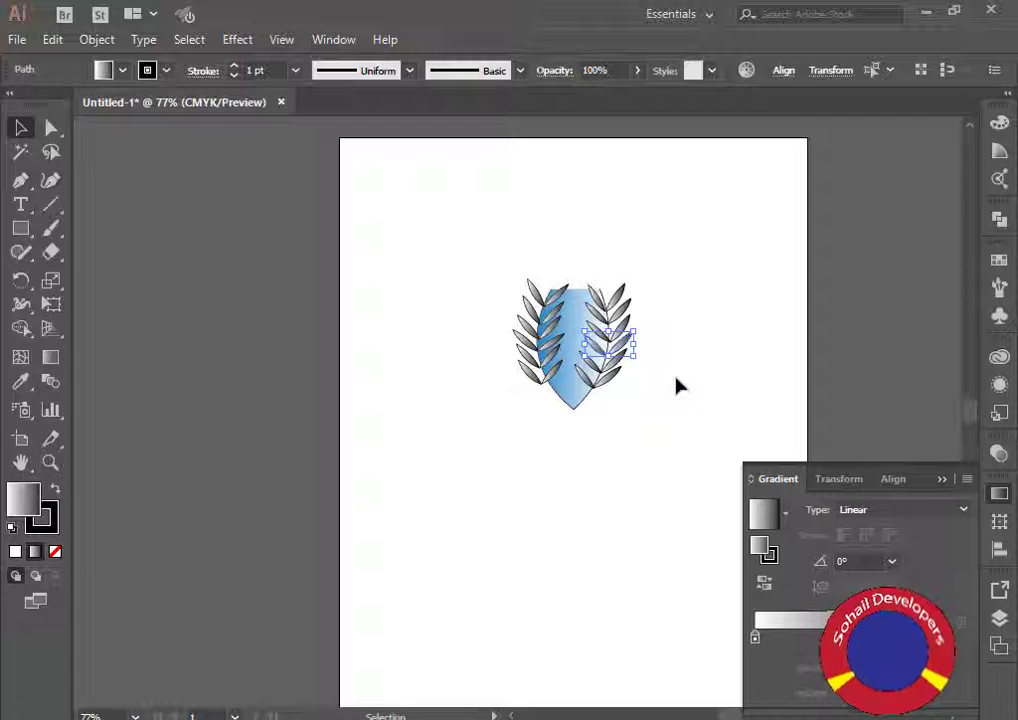
pyautogui.click(677, 382)
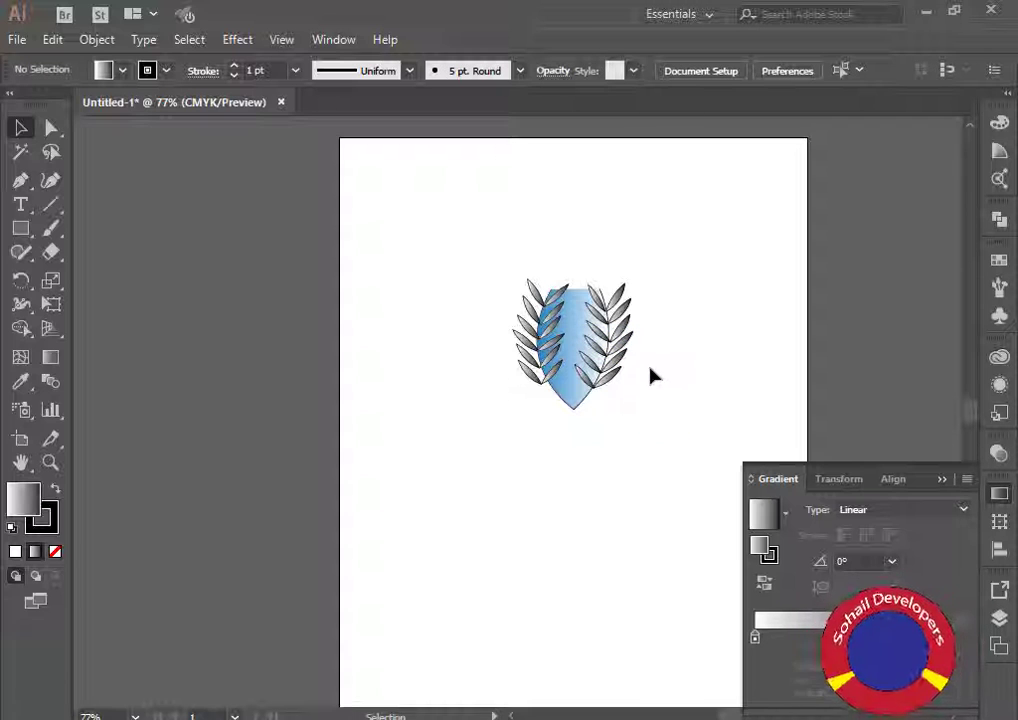
# Adjust the fourth-lowest leaf pair of the right branch so its base lines up with the blue shape's edge.
pyautogui.click(600, 336)
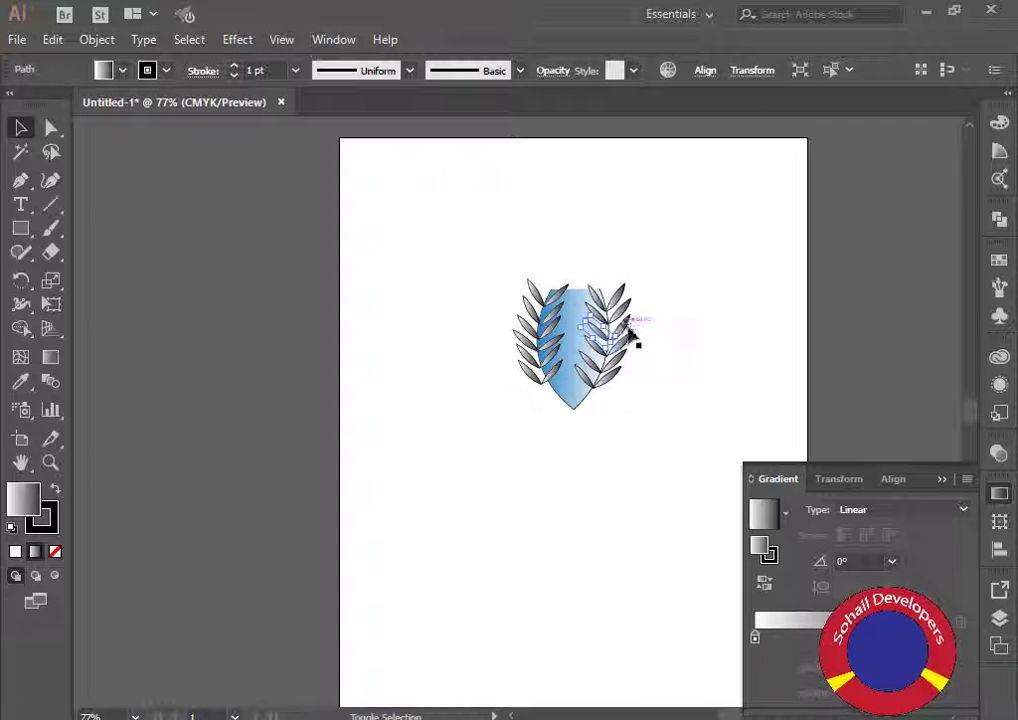
pyautogui.keyDown('shift'); pyautogui.click(632, 328); pyautogui.keyUp('shift')
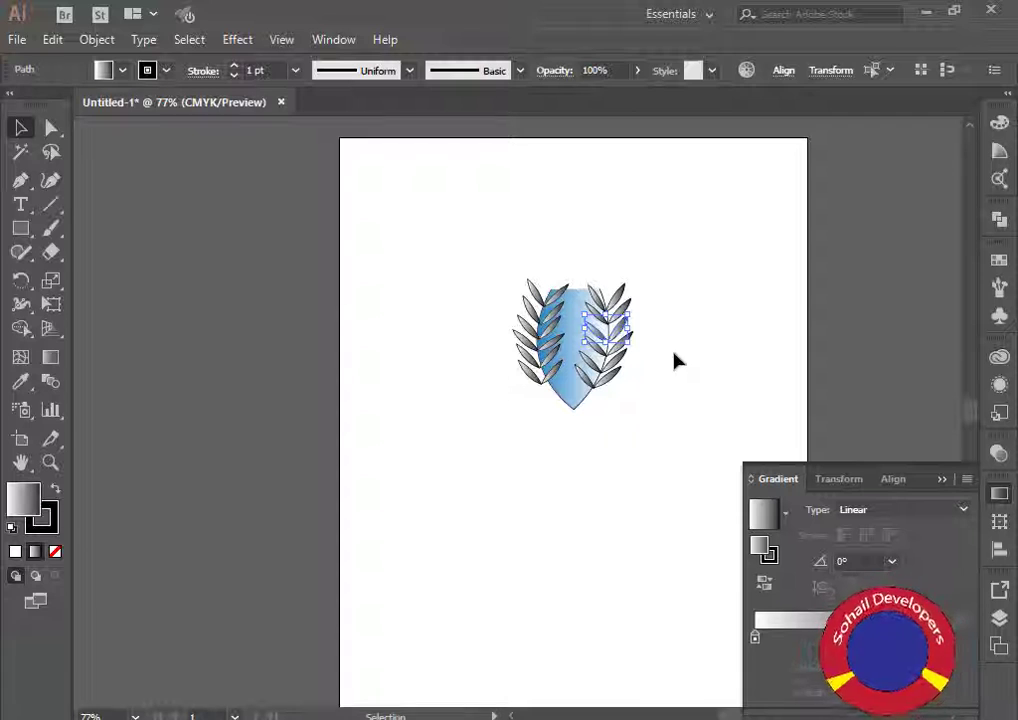
pyautogui.click(676, 358)
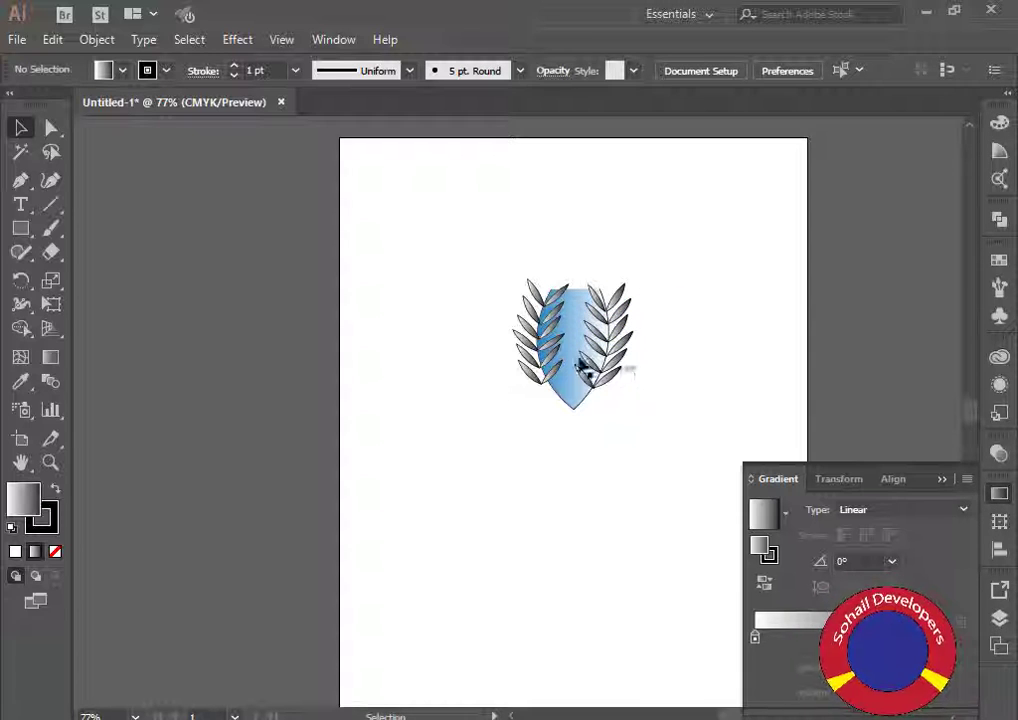
pyautogui.click(553, 321)
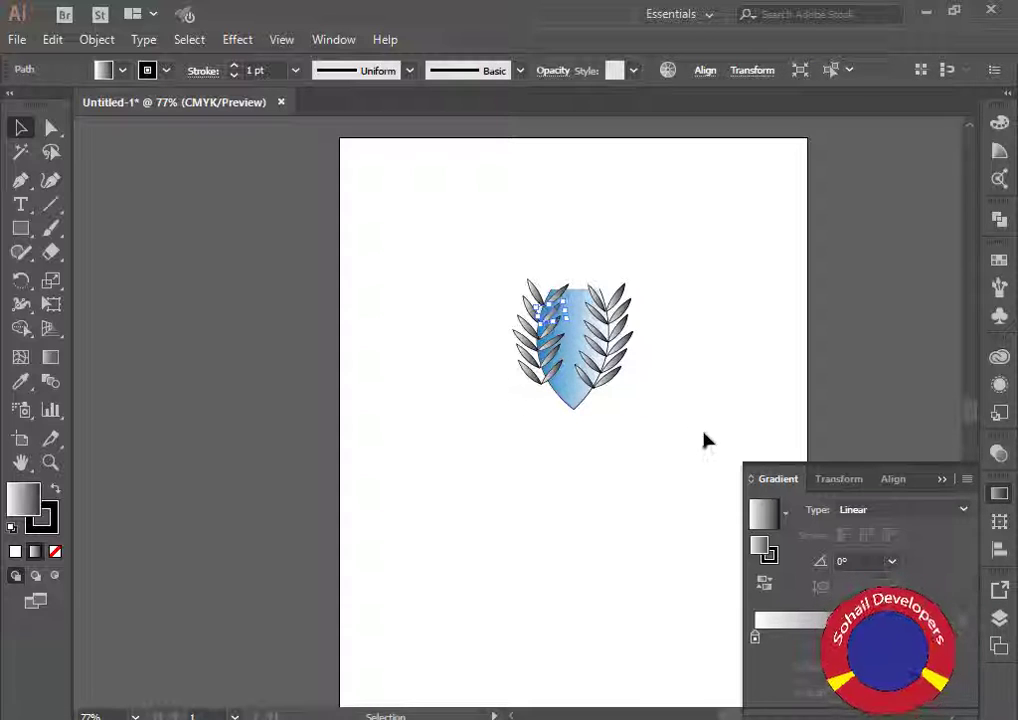
pyautogui.click(700, 430)
pyautogui.click(553, 320)
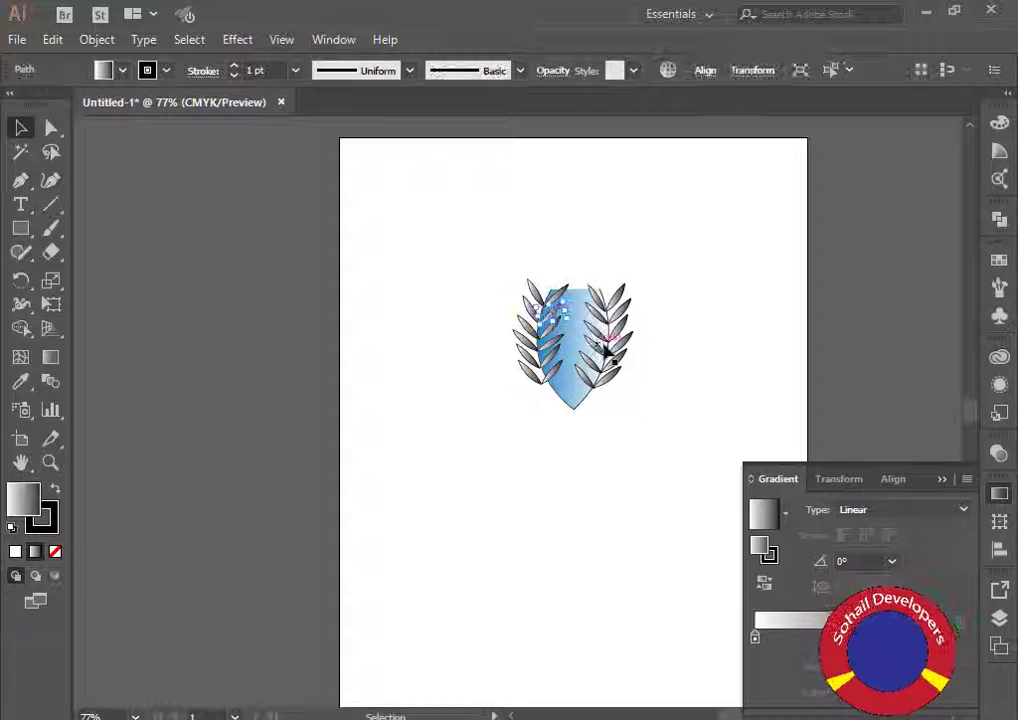
pyautogui.click(654, 406)
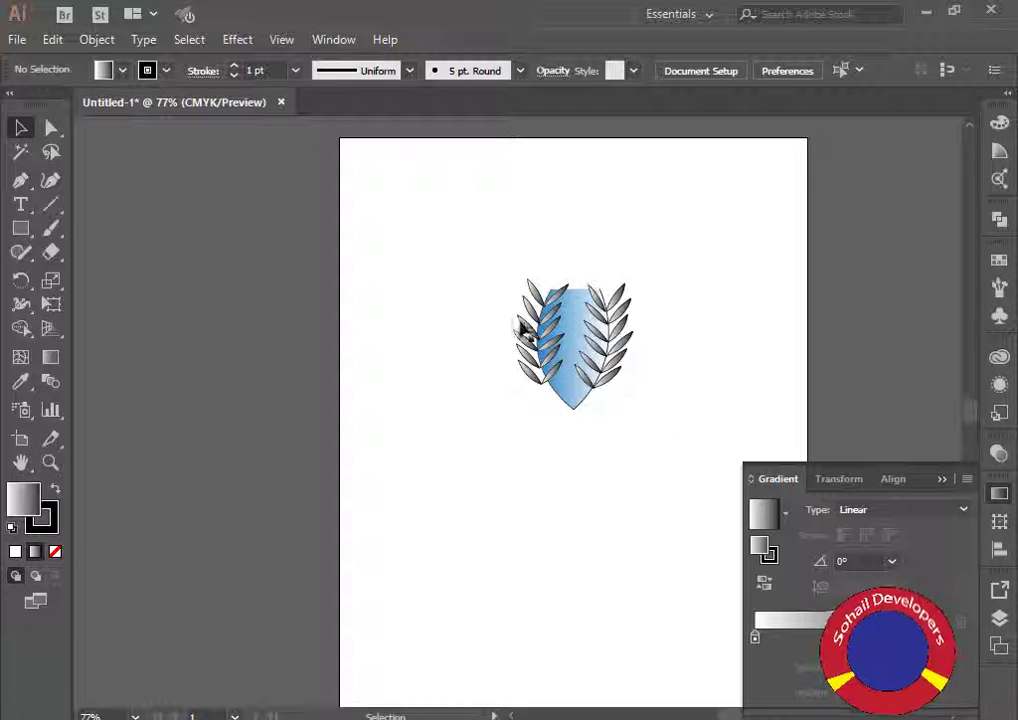
# Align the third leaf pair from the top of the left branch with the blue shape's edge.
pyautogui.click(525, 322)
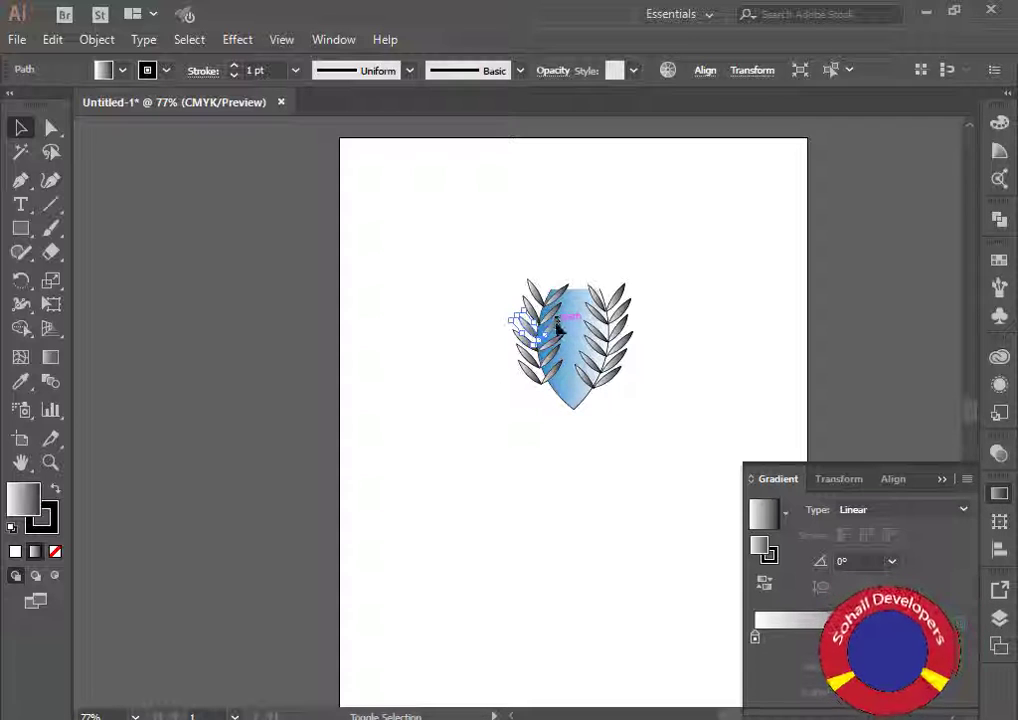
pyautogui.moveTo(558, 327); pyautogui.dragTo(545, 332)
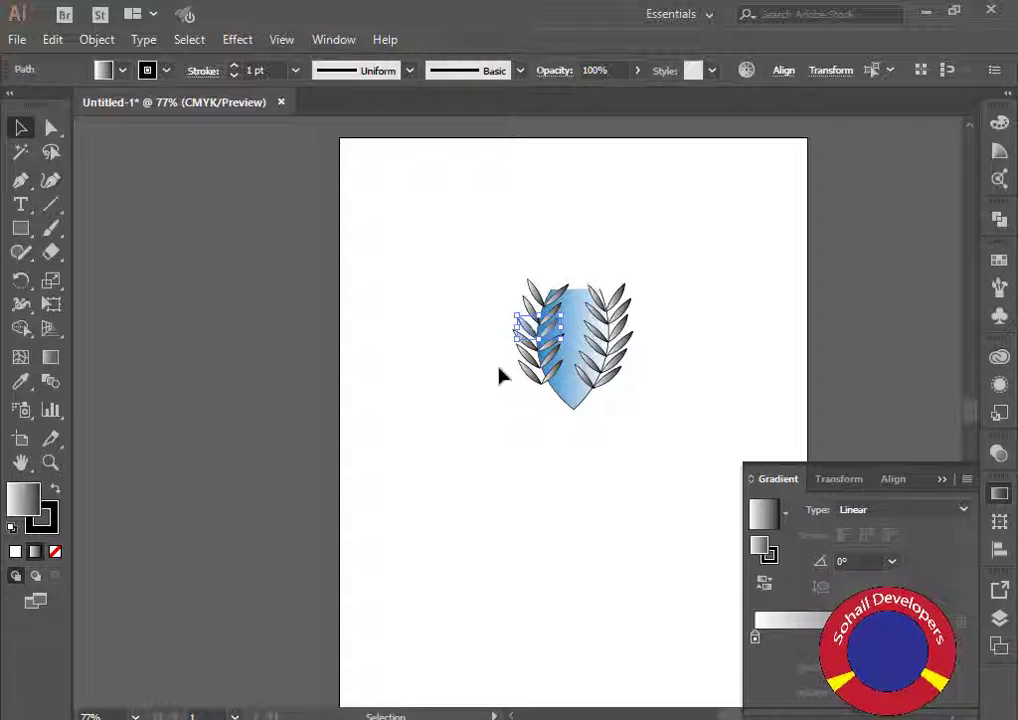
pyautogui.click(474, 399)
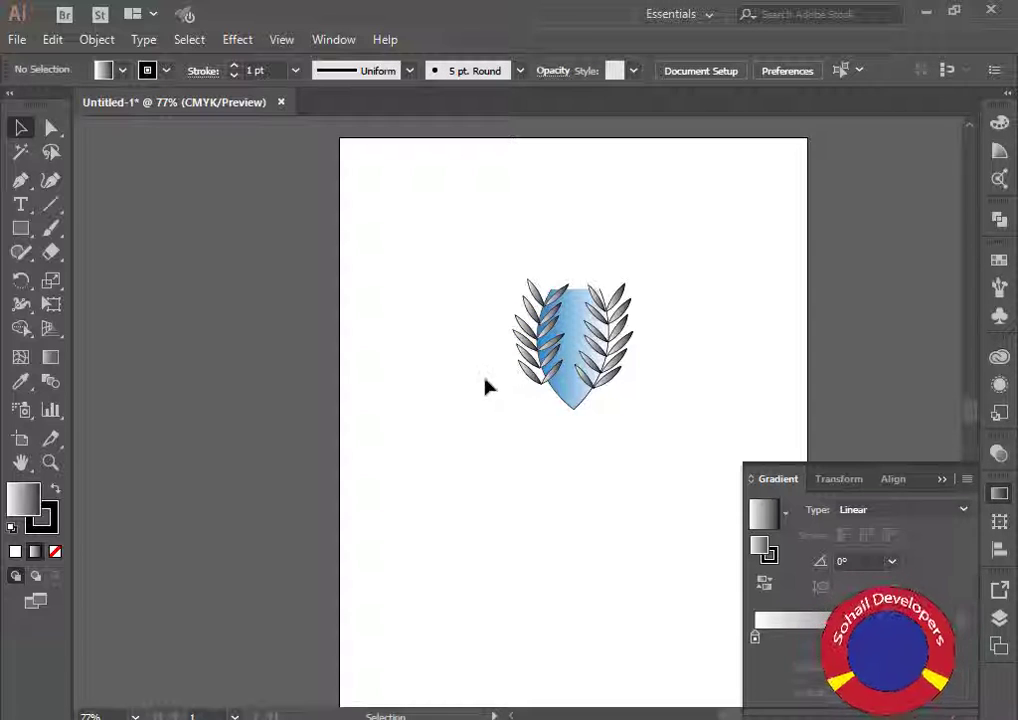
# Nudge the inner leaf of the left branch's second-lowest pair so its base sits on the blue shape's edge.
pyautogui.moveTo(555, 403); pyautogui.dragTo(511, 416)
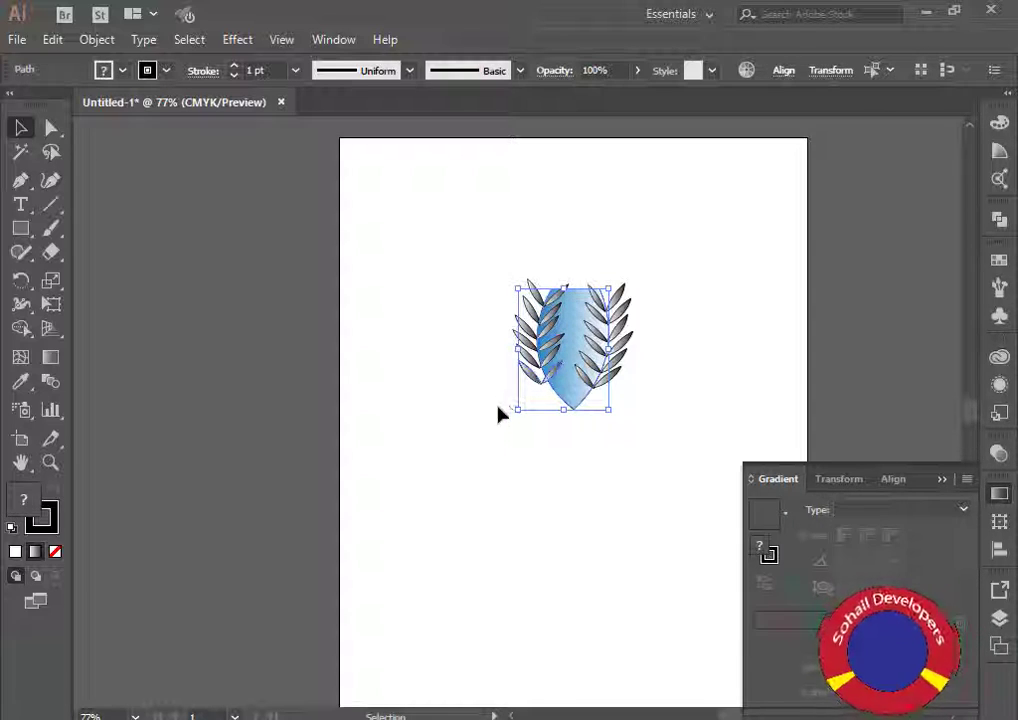
pyautogui.click(506, 403)
pyautogui.click(536, 356)
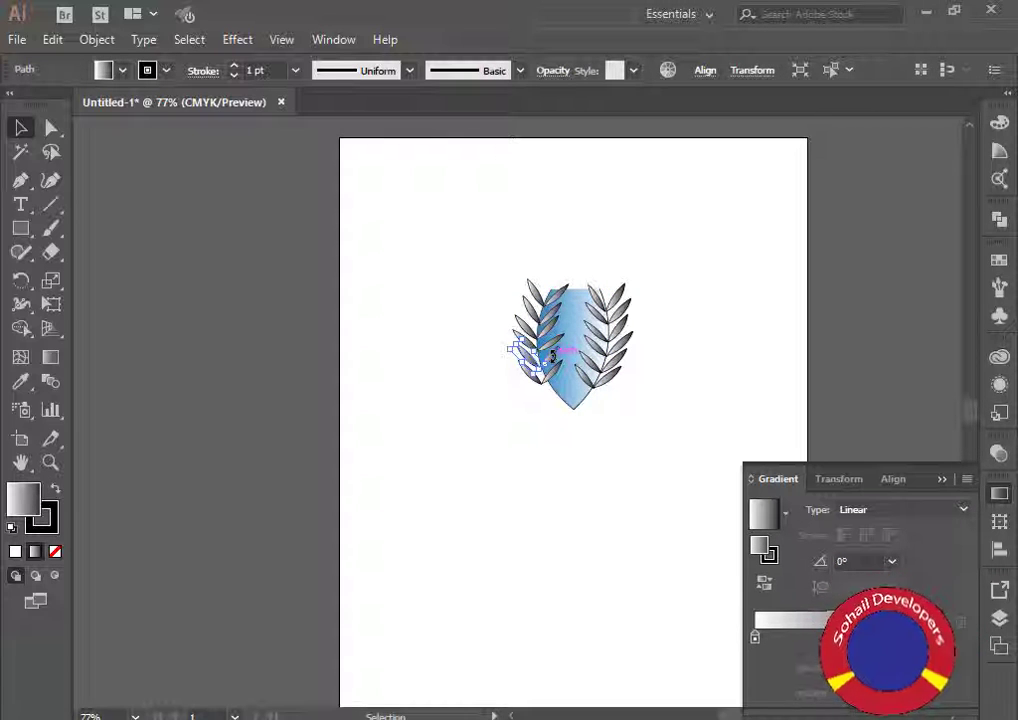
pyautogui.moveTo(552, 356); pyautogui.dragTo(523, 355)
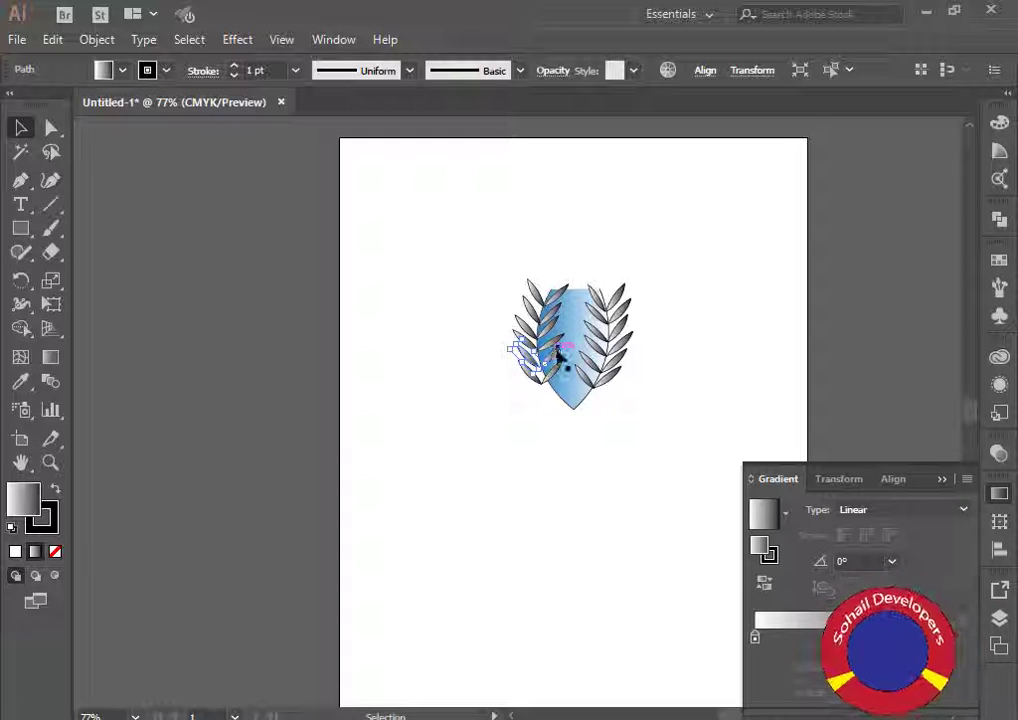
pyautogui.moveTo(534, 355); pyautogui.dragTo(561, 349)
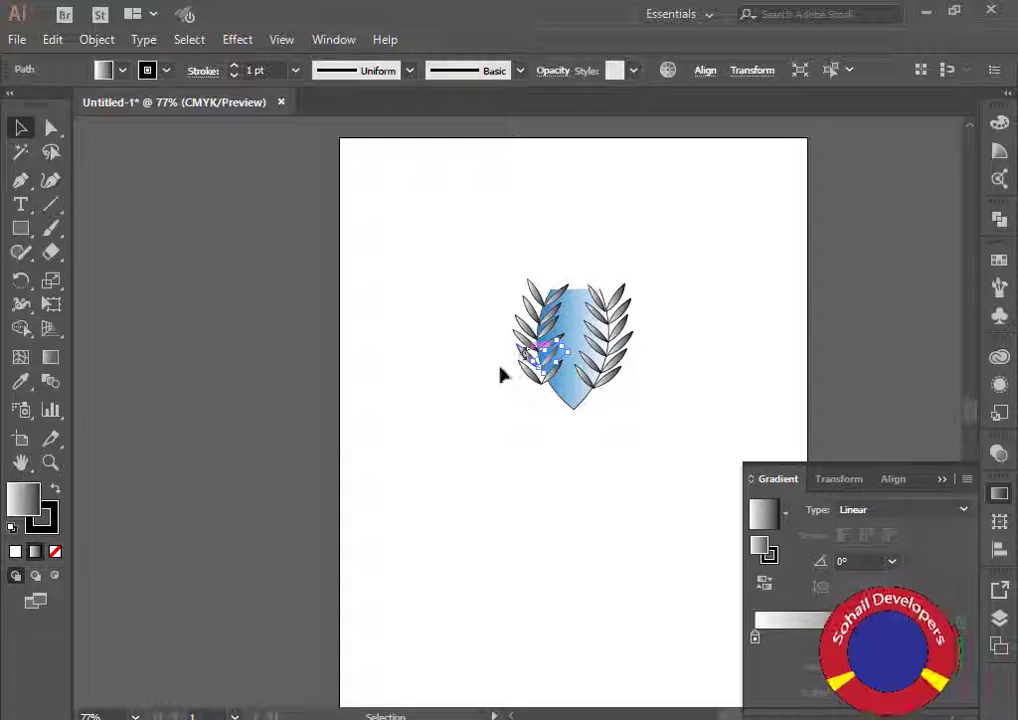
pyautogui.click(430, 383)
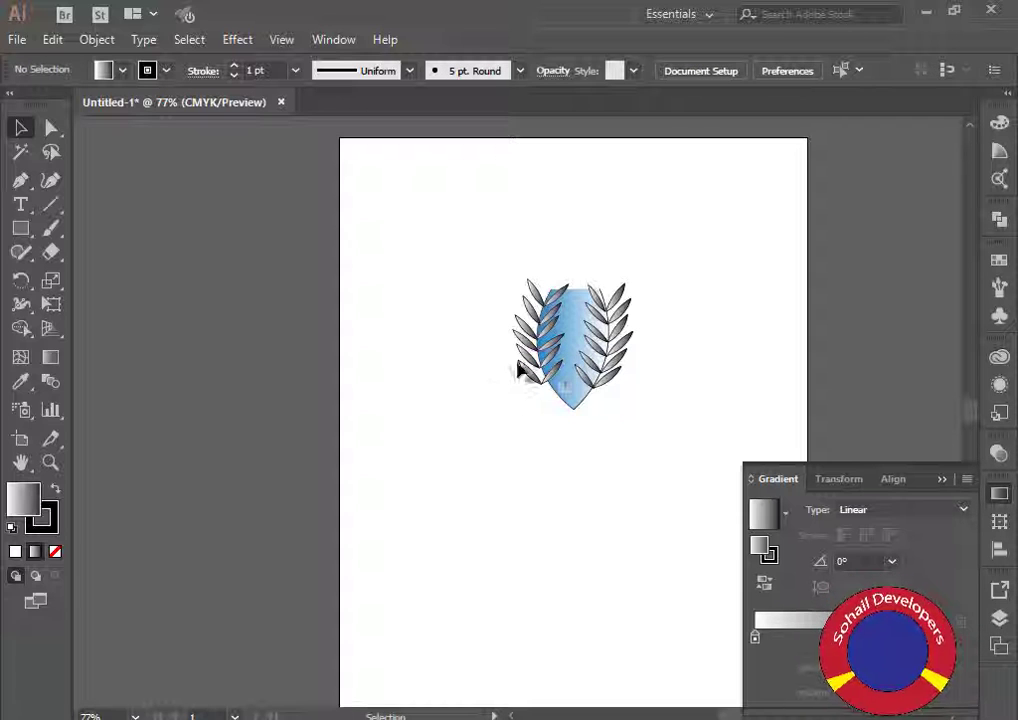
pyautogui.click(549, 350)
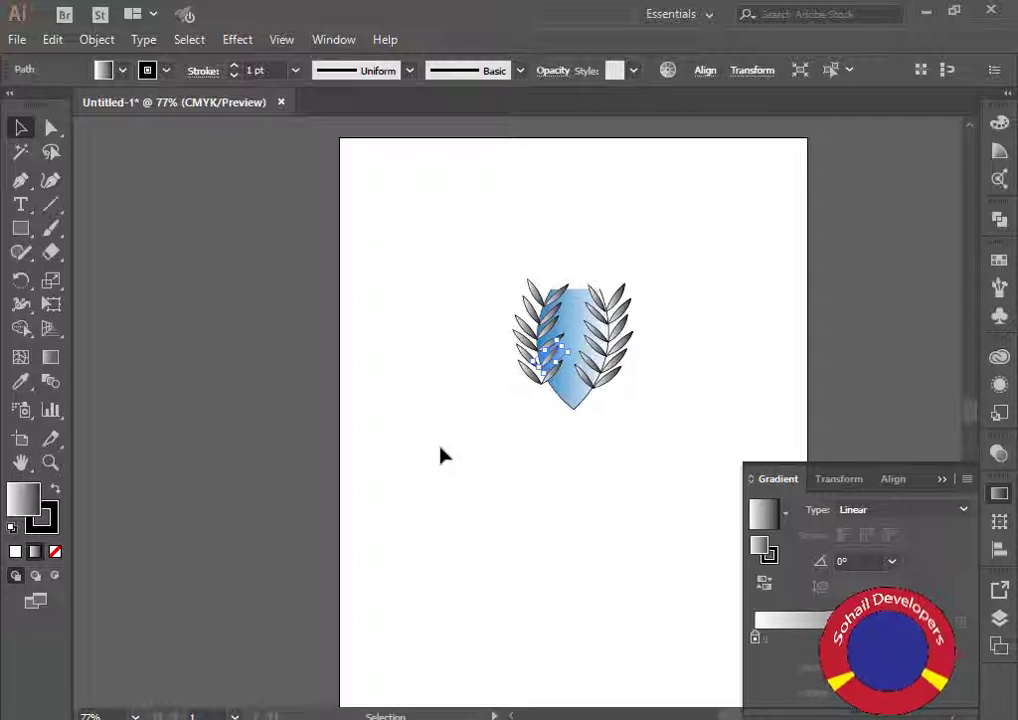
pyautogui.click(418, 472)
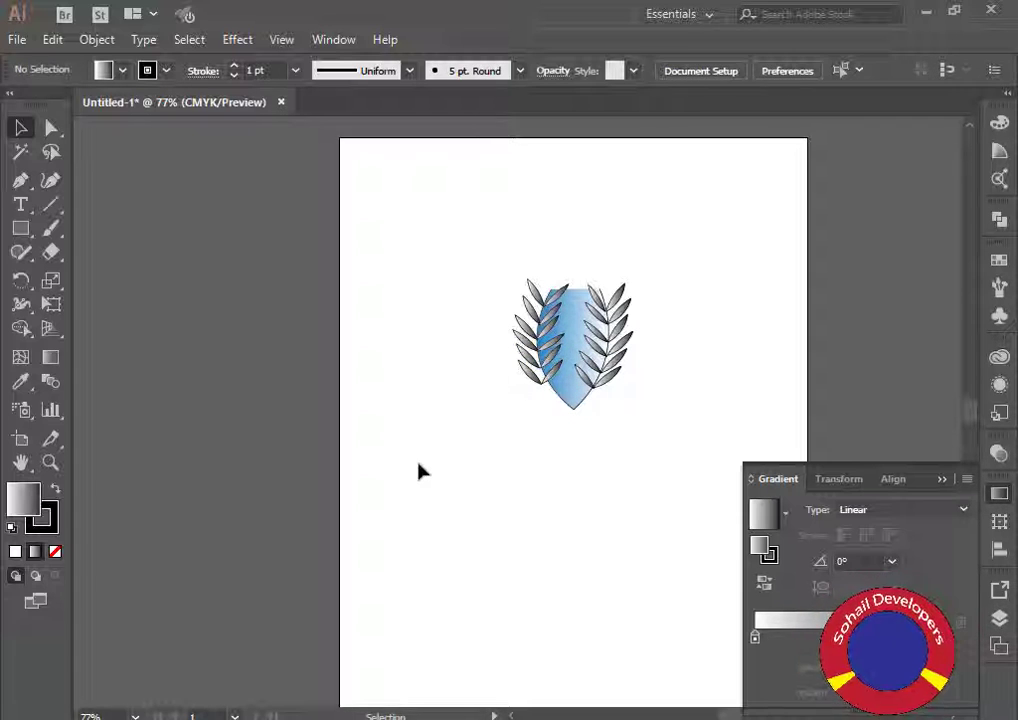
# Nudge the outer leaf of the left branch's second-lowest pair slightly inward toward the base of its inner leaf.
pyautogui.click(525, 355)
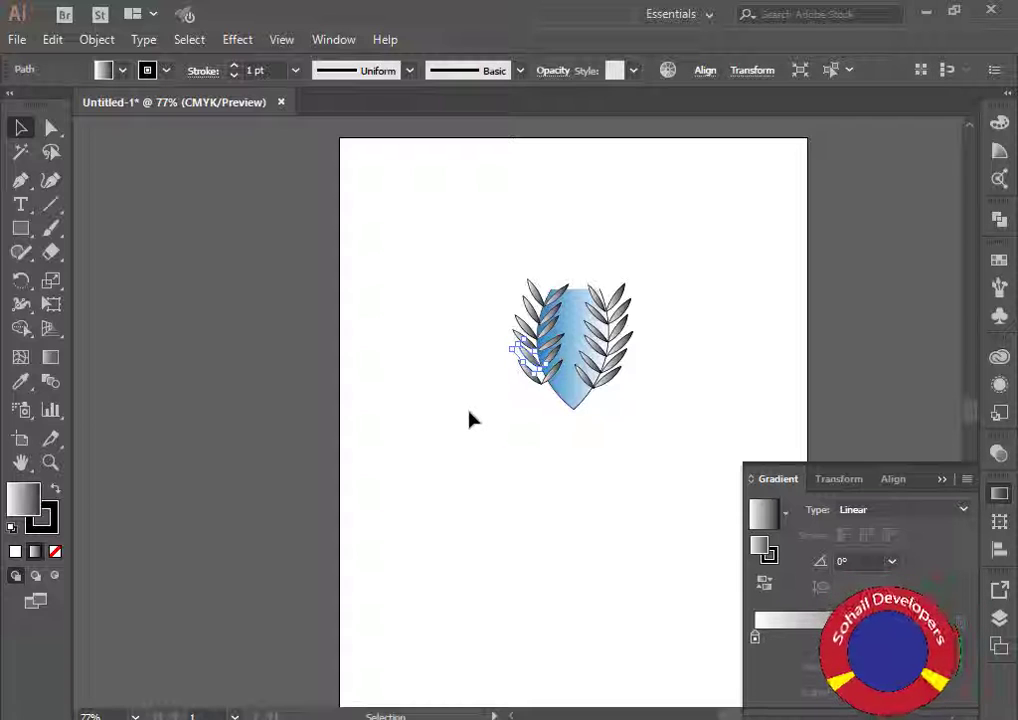
pyautogui.click(460, 448)
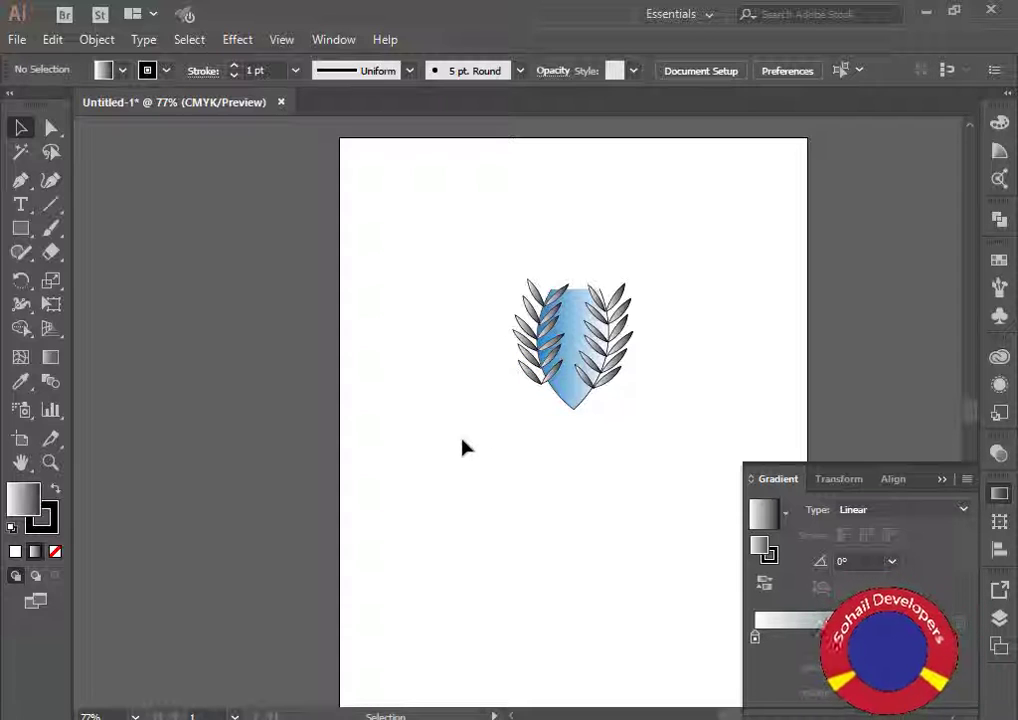
pyautogui.click(530, 360)
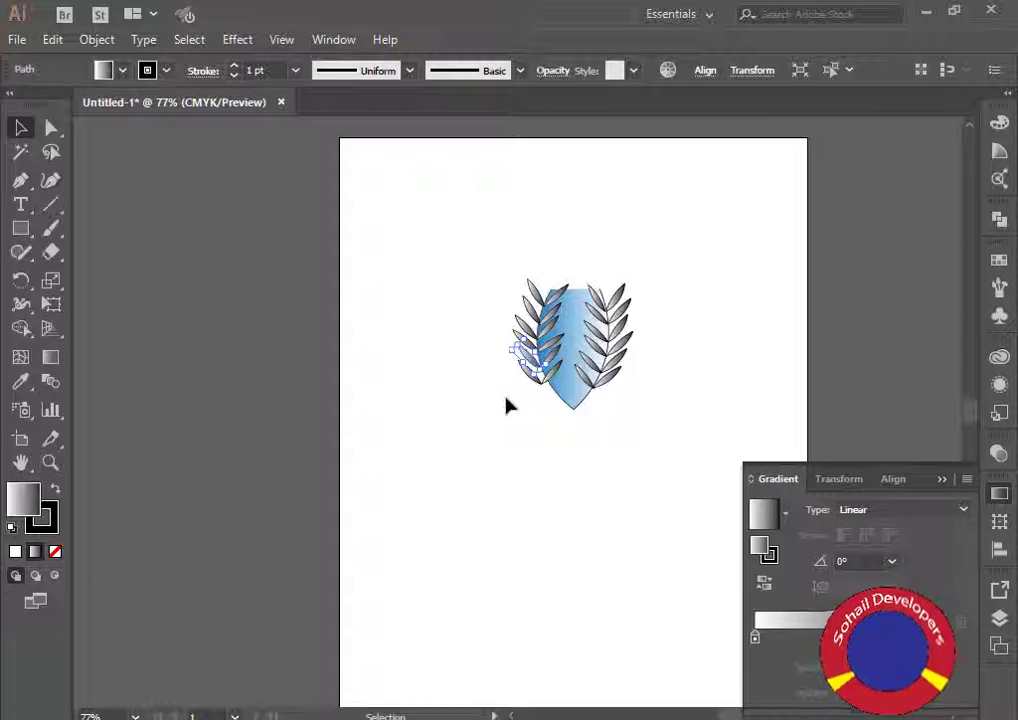
pyautogui.click(445, 487)
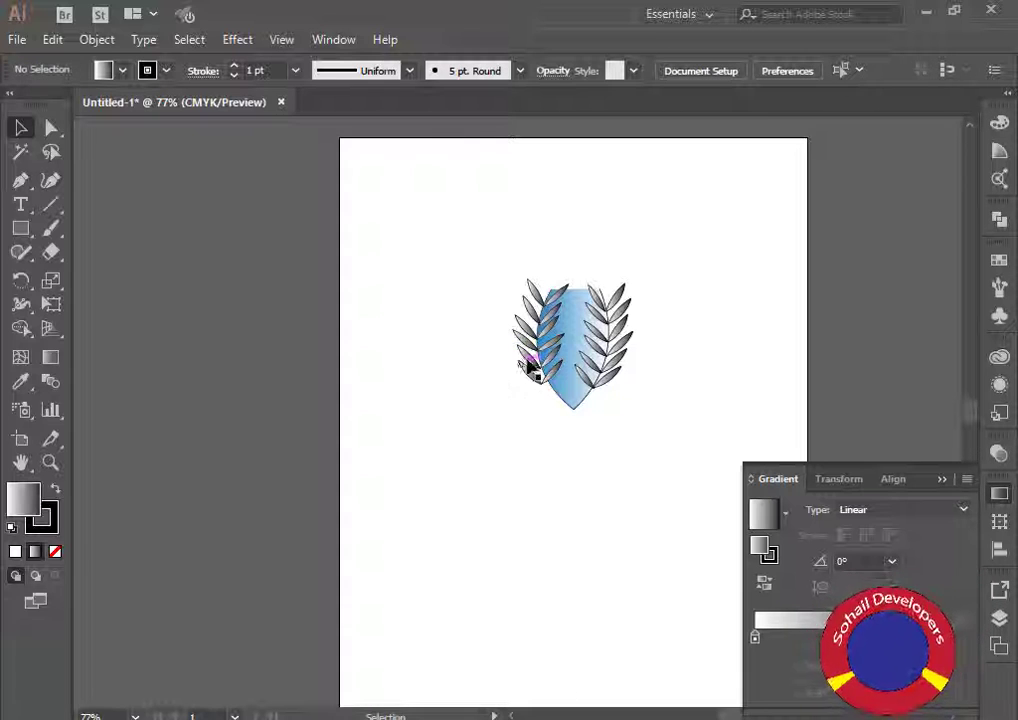
pyautogui.click(530, 368)
pyautogui.click(446, 487)
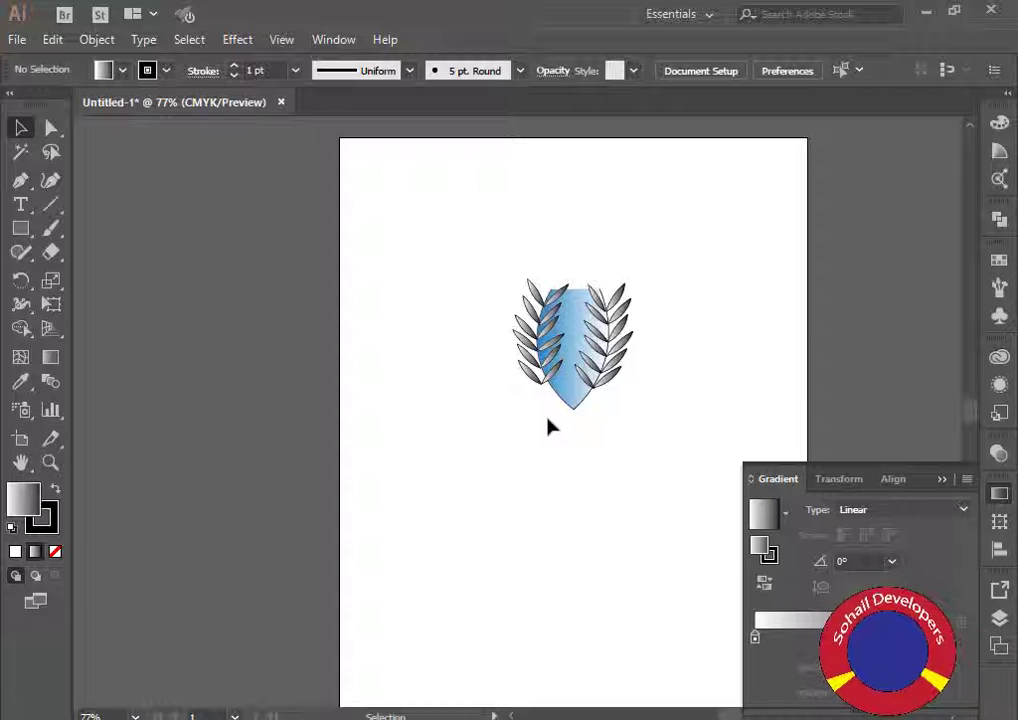
# Rotate the outer leaf of the left branch's second-lowest pair counterclockwise by about 10.3° and fit its base against the inner leaf.
pyautogui.click(524, 352)
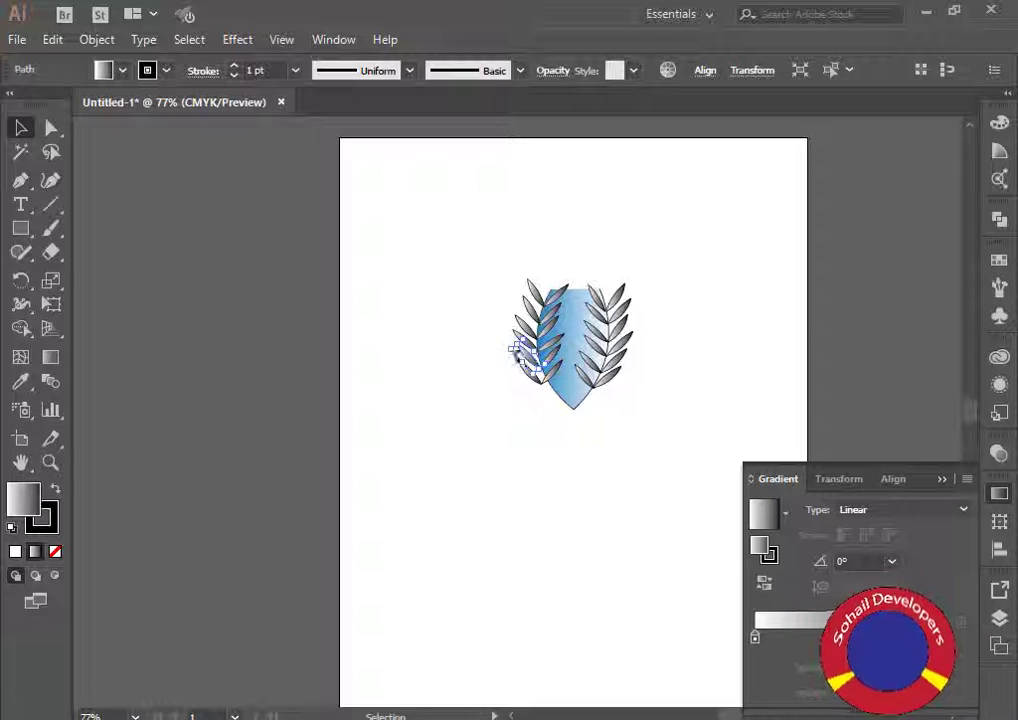
pyautogui.moveTo(503, 341); pyautogui.dragTo(484, 370)
pyautogui.click(488, 416)
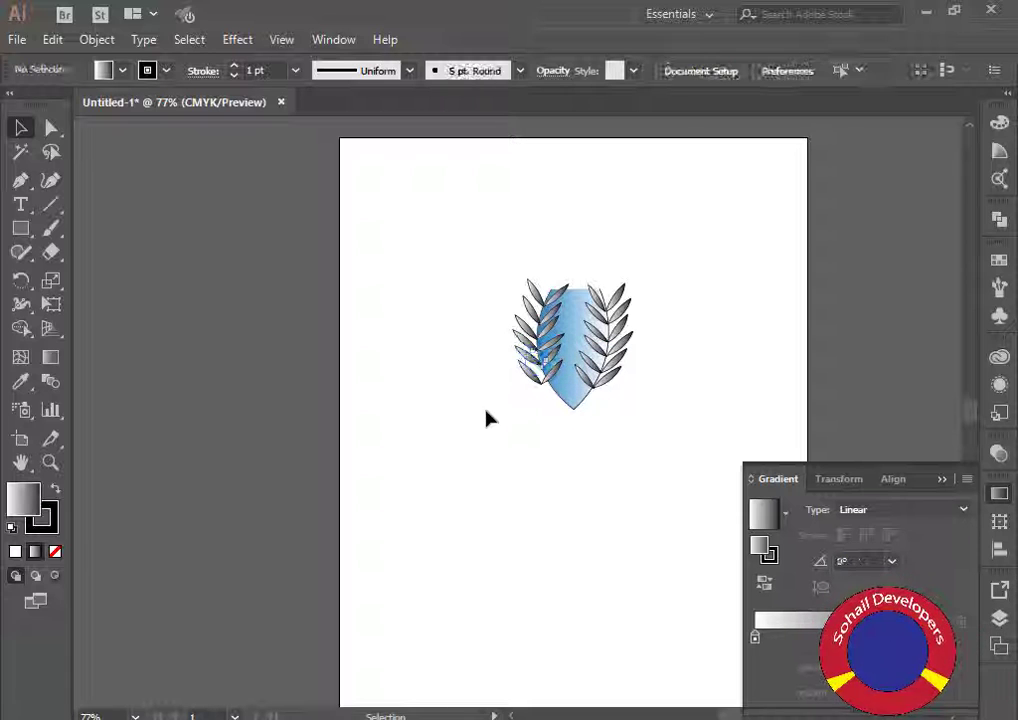
pyautogui.click(530, 372)
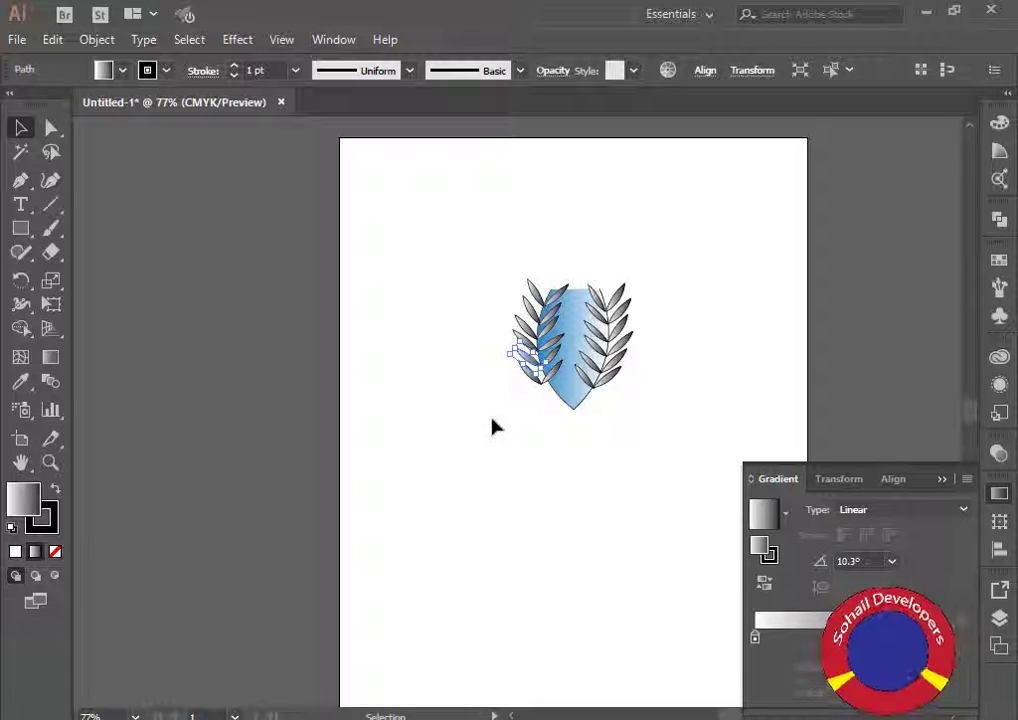
pyautogui.click(497, 414)
pyautogui.click(527, 365)
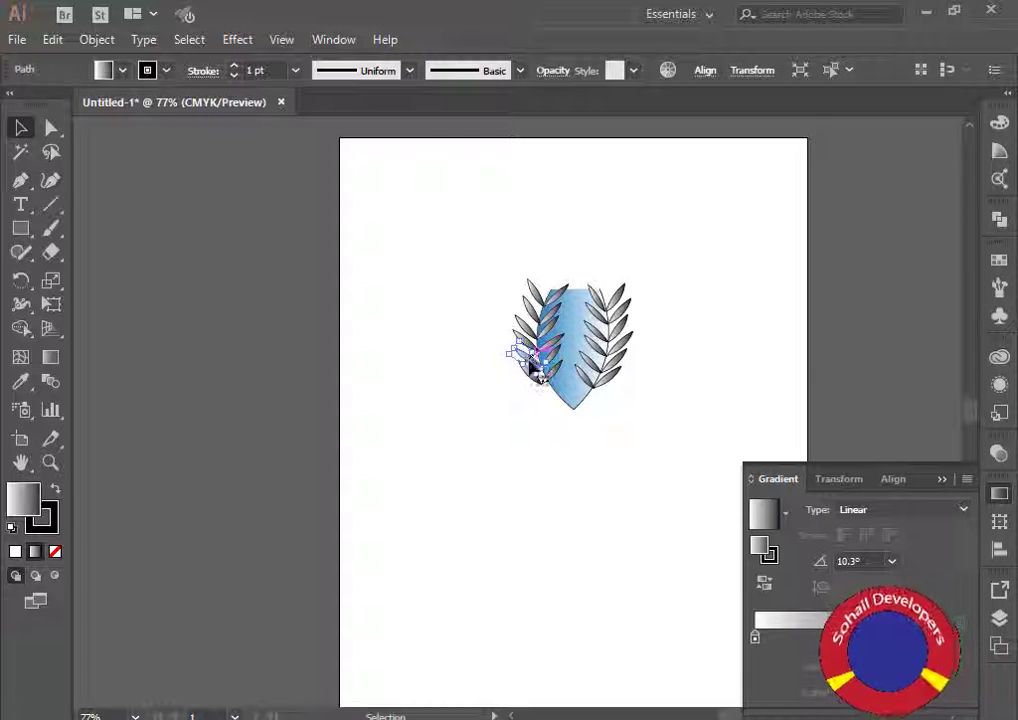
pyautogui.click(495, 413)
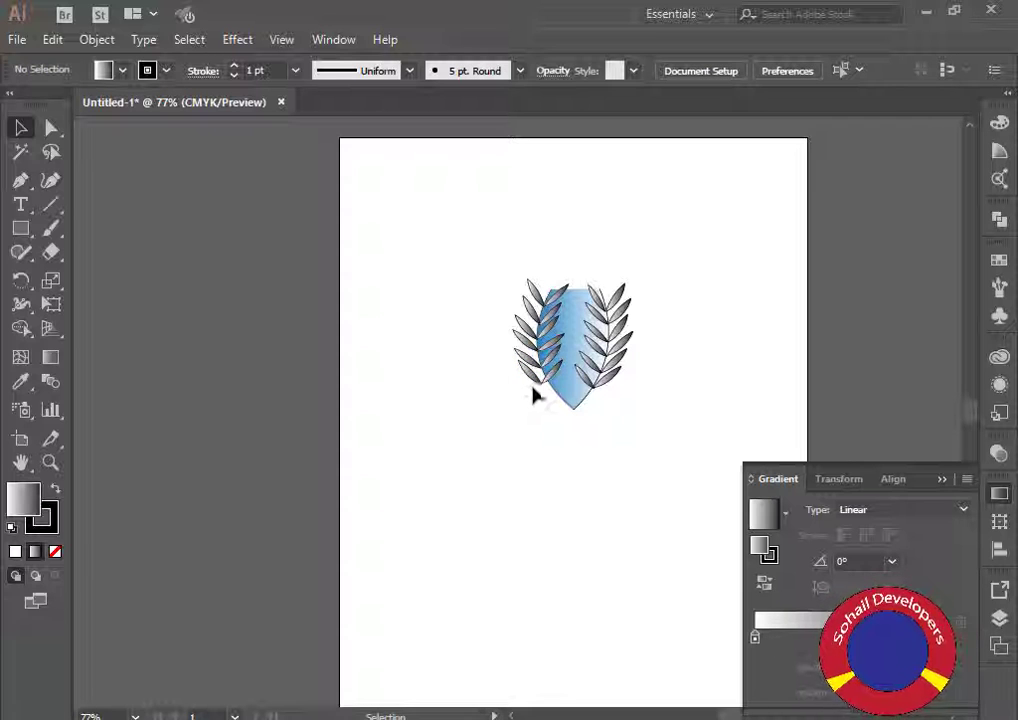
# Shift the lowest leaf pair of the left branch inward and slightly down so its base meets the blue shape's edge.
pyautogui.moveTo(495, 373); pyautogui.dragTo(543, 396)
pyautogui.click(500, 384)
pyautogui.moveTo(501, 362); pyautogui.dragTo(549, 398)
pyautogui.click(500, 389)
pyautogui.click(511, 388)
pyautogui.press('Right')
pyautogui.press('Right')
pyautogui.press('Right')
pyautogui.press('Right')
pyautogui.press('Right')
pyautogui.press('Right')
pyautogui.press('Down')
pyautogui.press('Down')
pyautogui.press('Right')
pyautogui.press('Right')
pyautogui.press('Right')
pyautogui.press('Right')
pyautogui.press('Right')
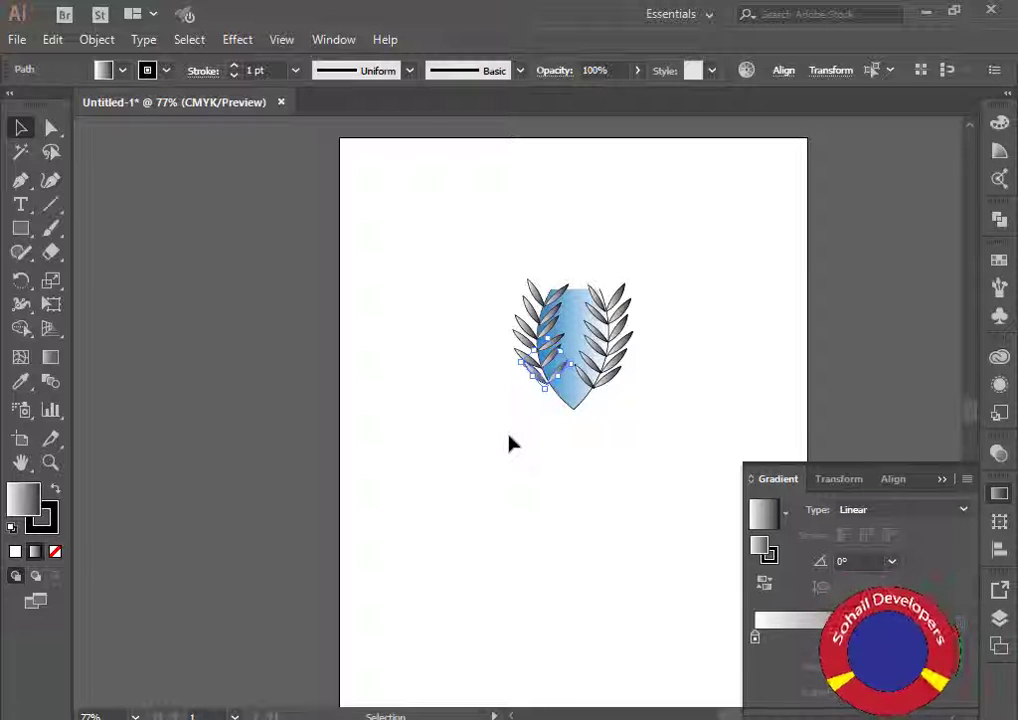
pyautogui.press('Right')
pyautogui.press('Right')
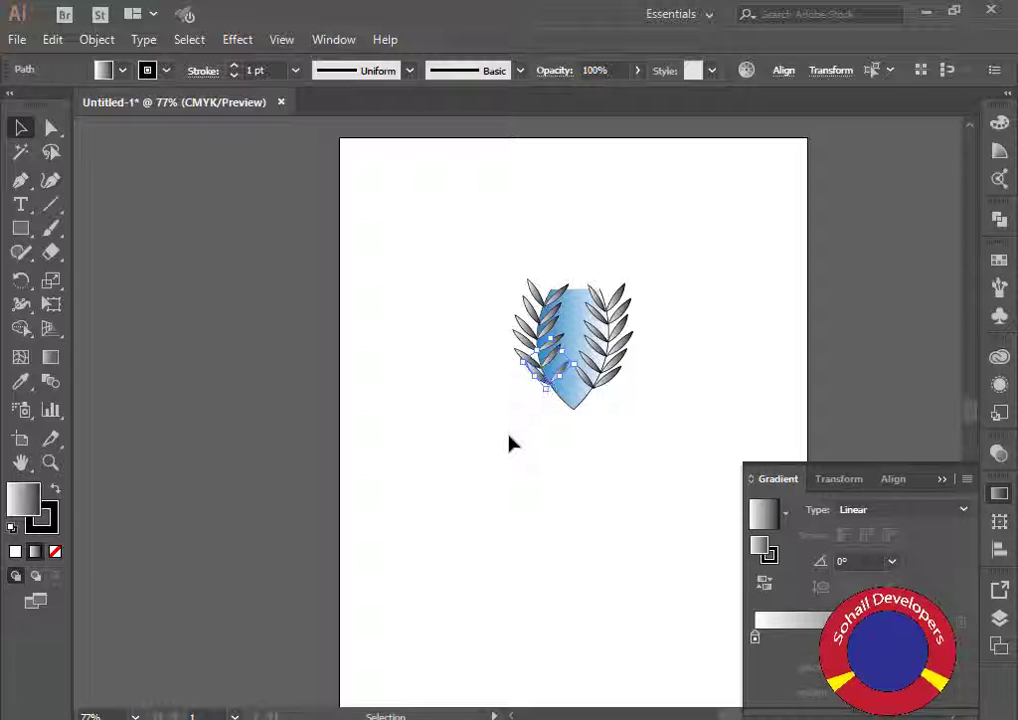
pyautogui.click(527, 488)
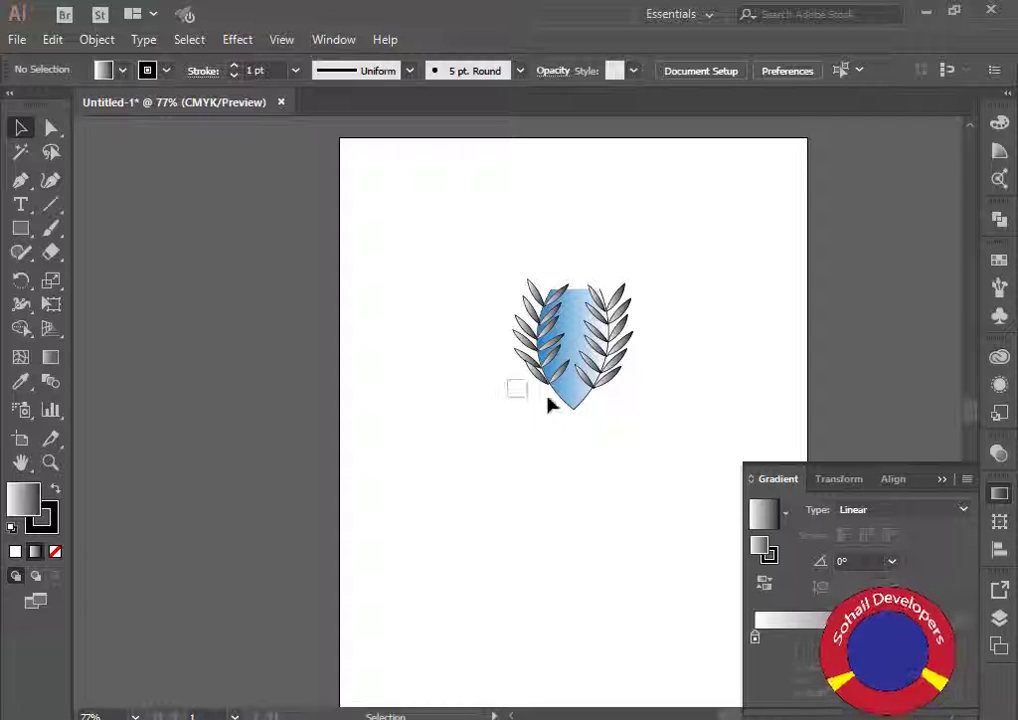
pyautogui.click(550, 402)
pyautogui.click(513, 432)
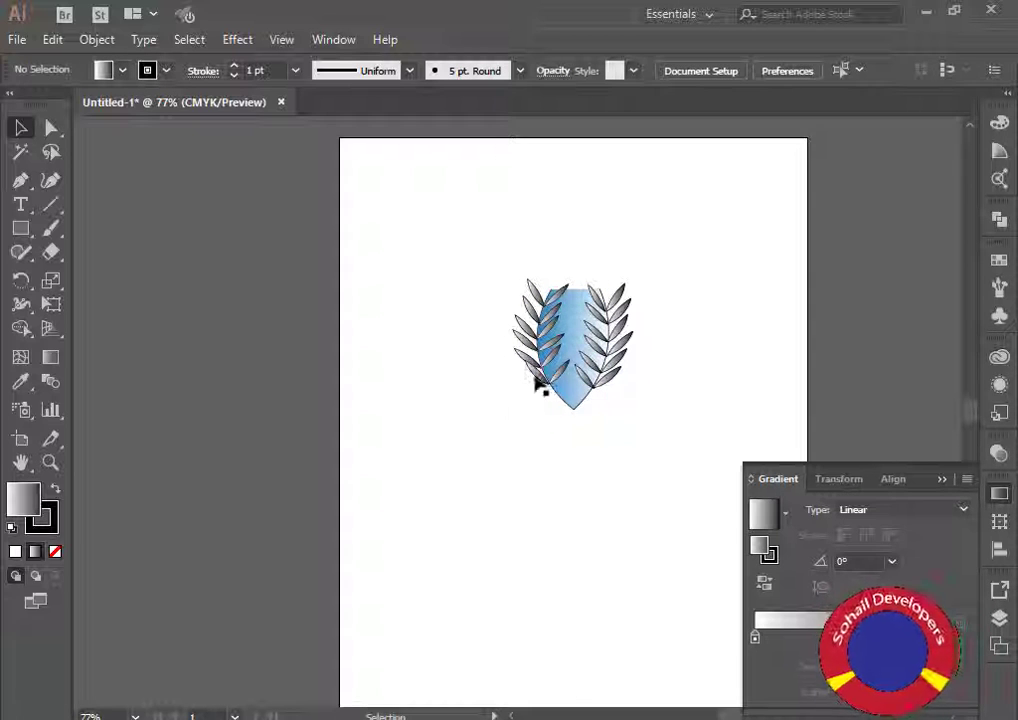
pyautogui.click(543, 383)
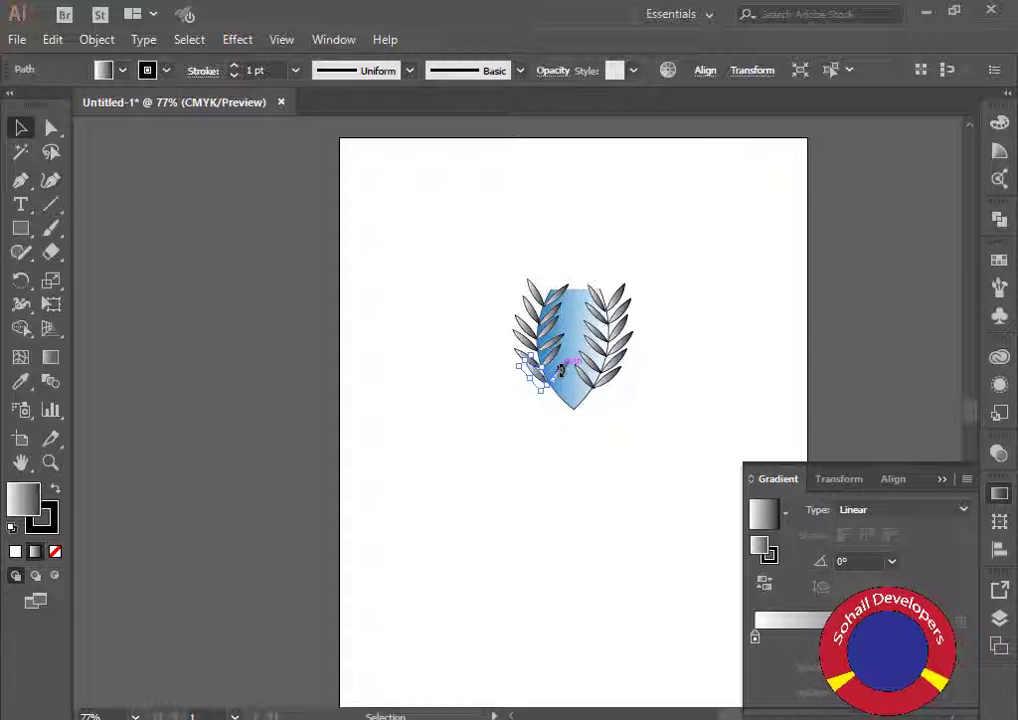
pyautogui.click(530, 425)
pyautogui.click(552, 379)
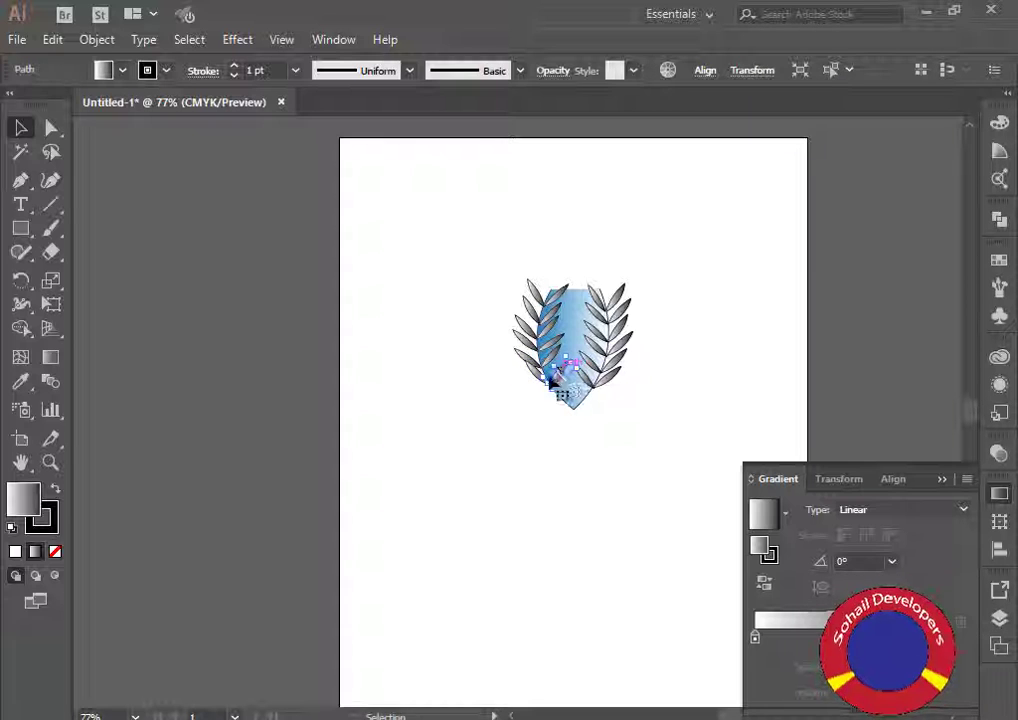
pyautogui.click(535, 370)
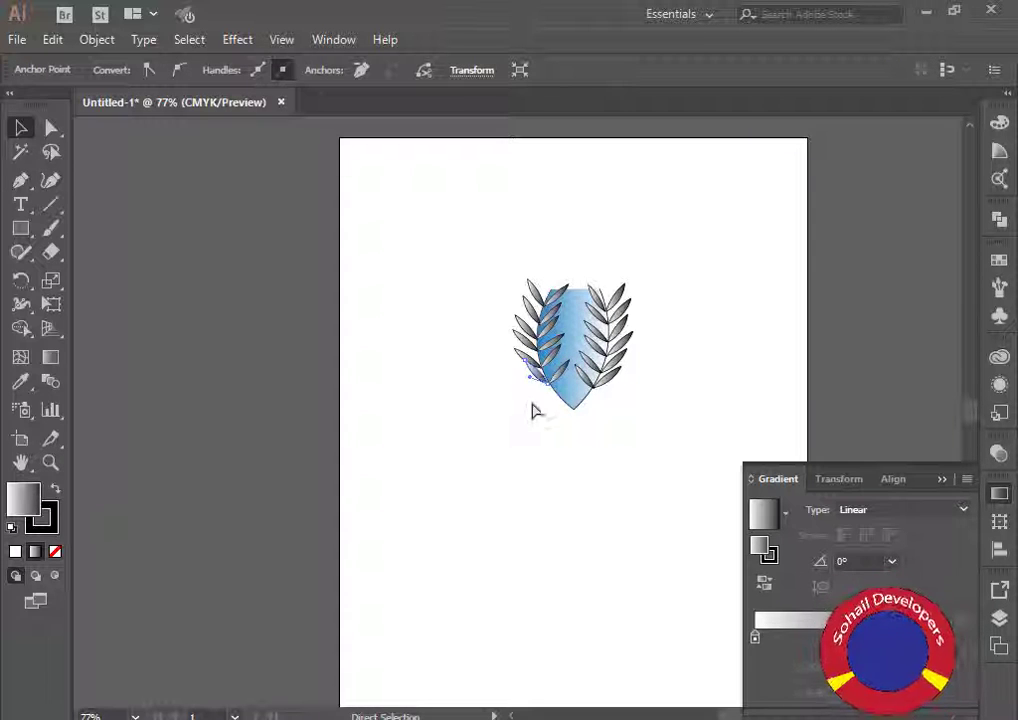
pyautogui.moveTo(563, 367); pyautogui.dragTo(585, 365)
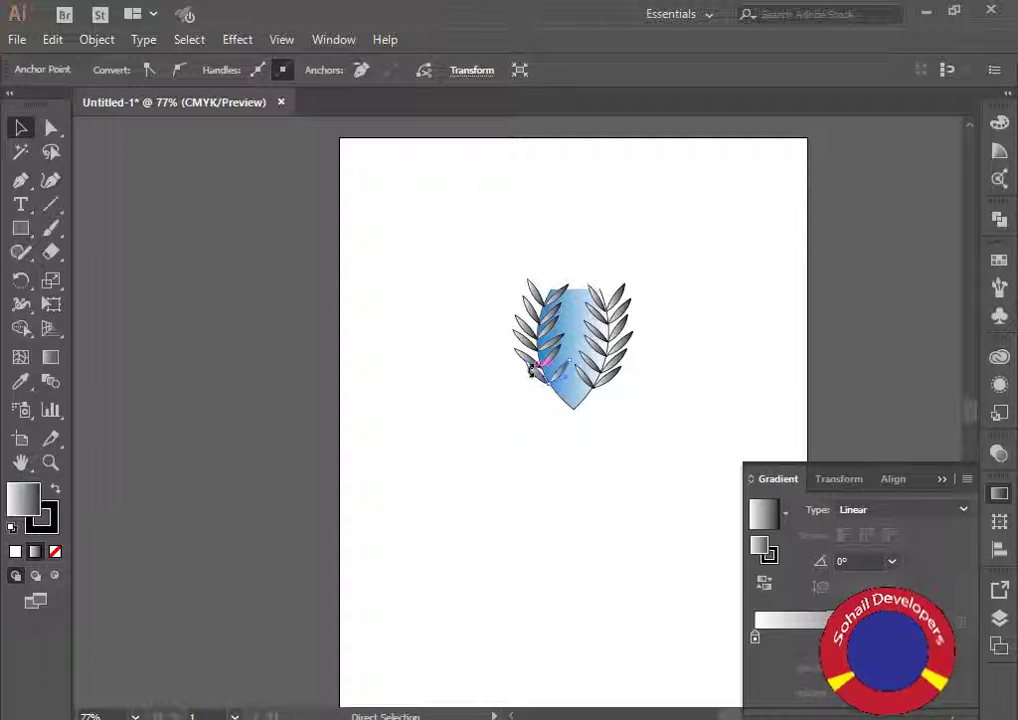
pyautogui.hotkey('ctrl', 'z')
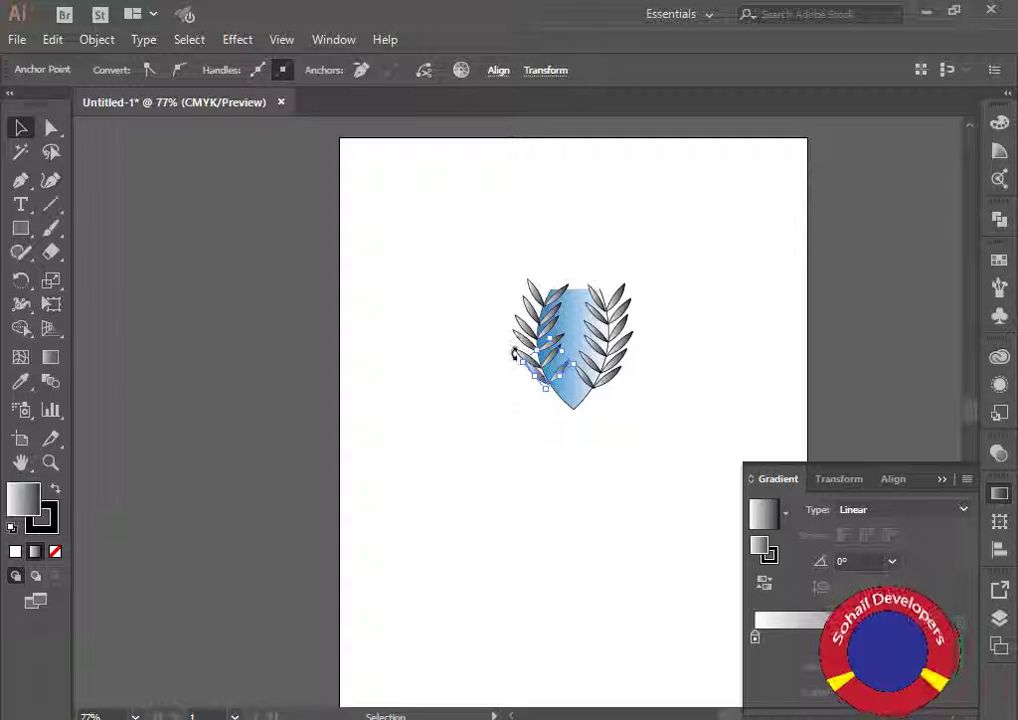
# Rotate the left branch's lowest leaf pair counterclockwise by about 7.5° and nudge its leaves back onto the blue shape's edge.
pyautogui.moveTo(548, 343); pyautogui.dragTo(556, 356)
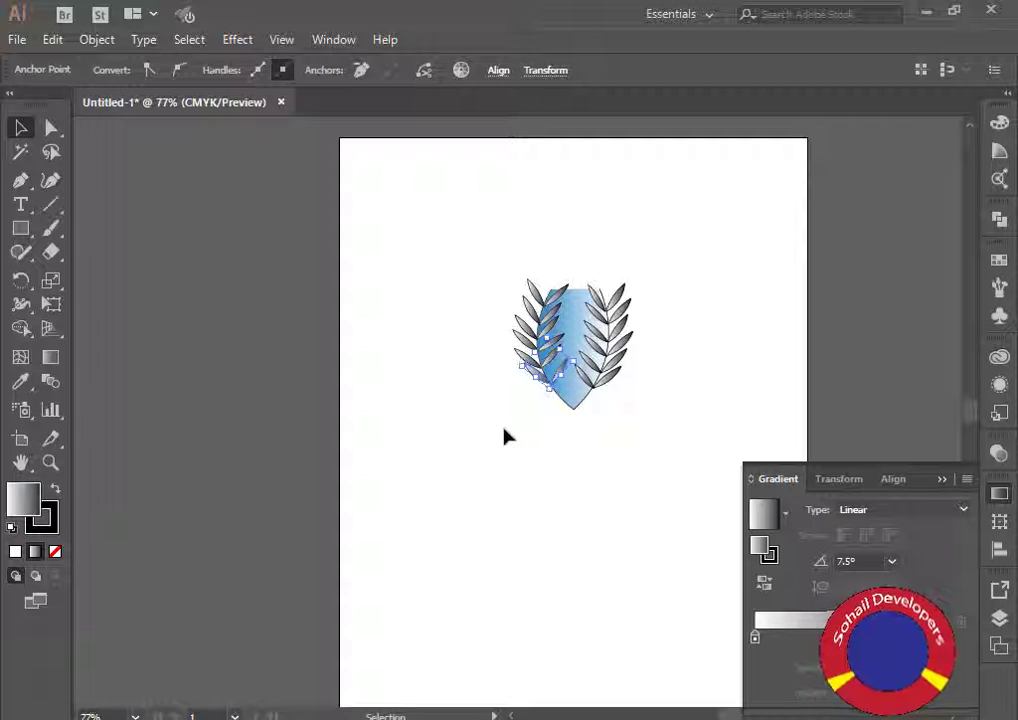
pyautogui.click(505, 437)
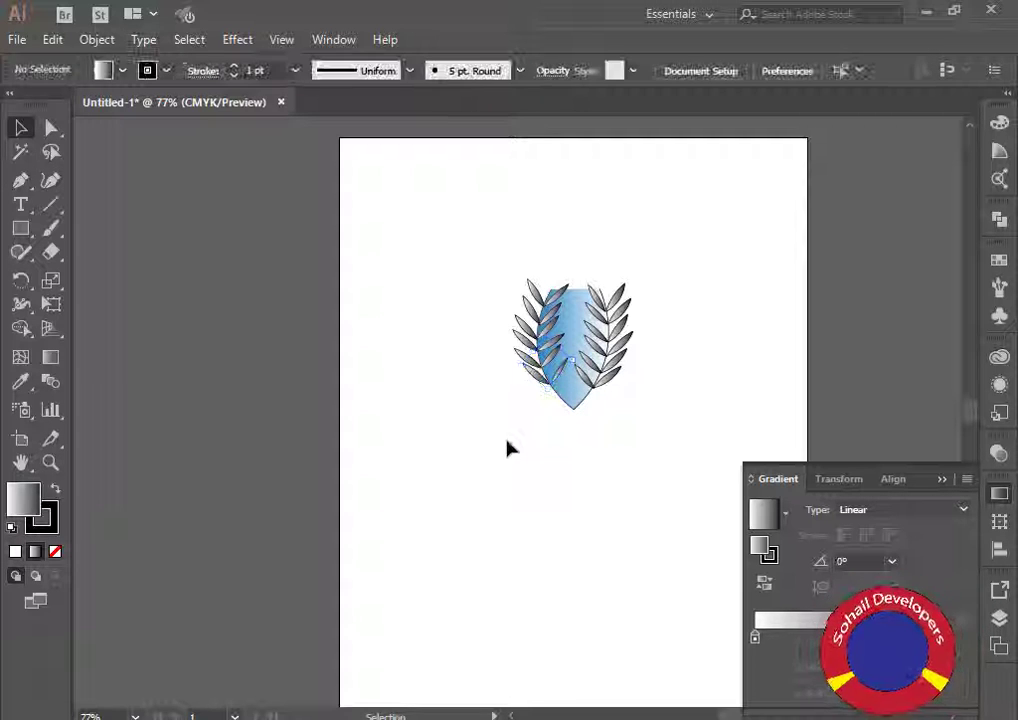
pyautogui.click(564, 380)
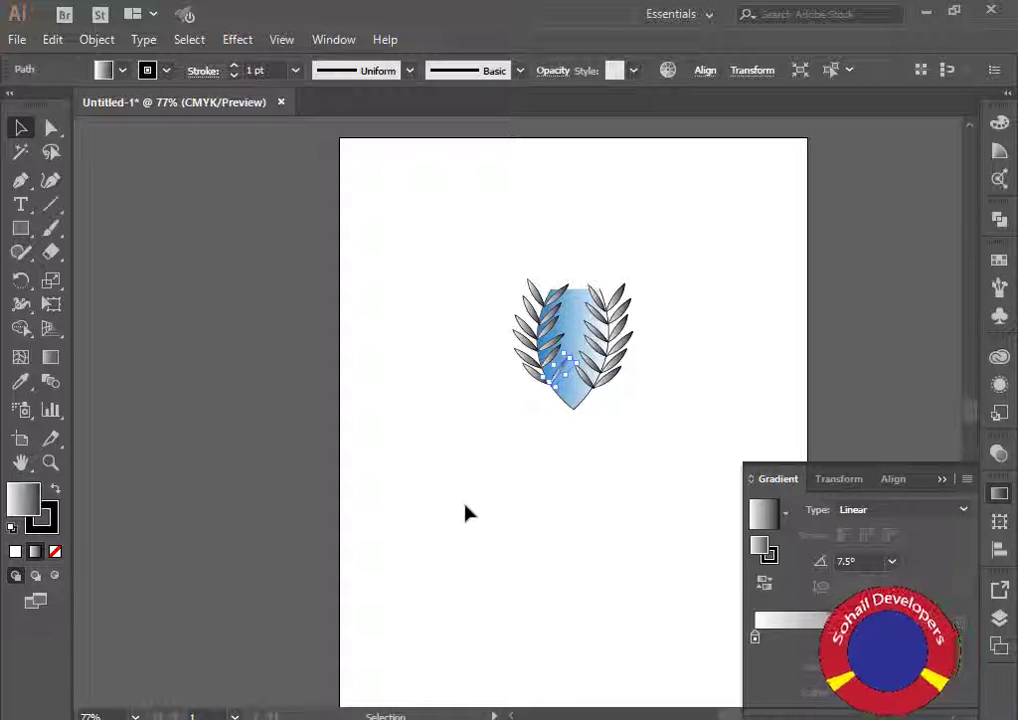
pyautogui.click(465, 520)
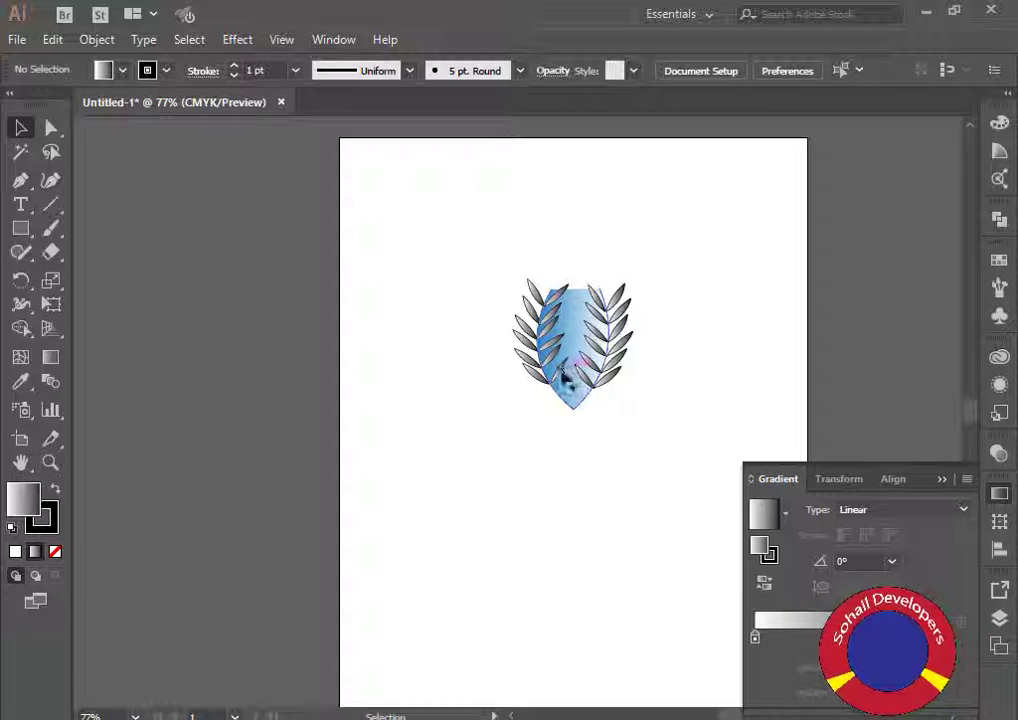
pyautogui.click(540, 386)
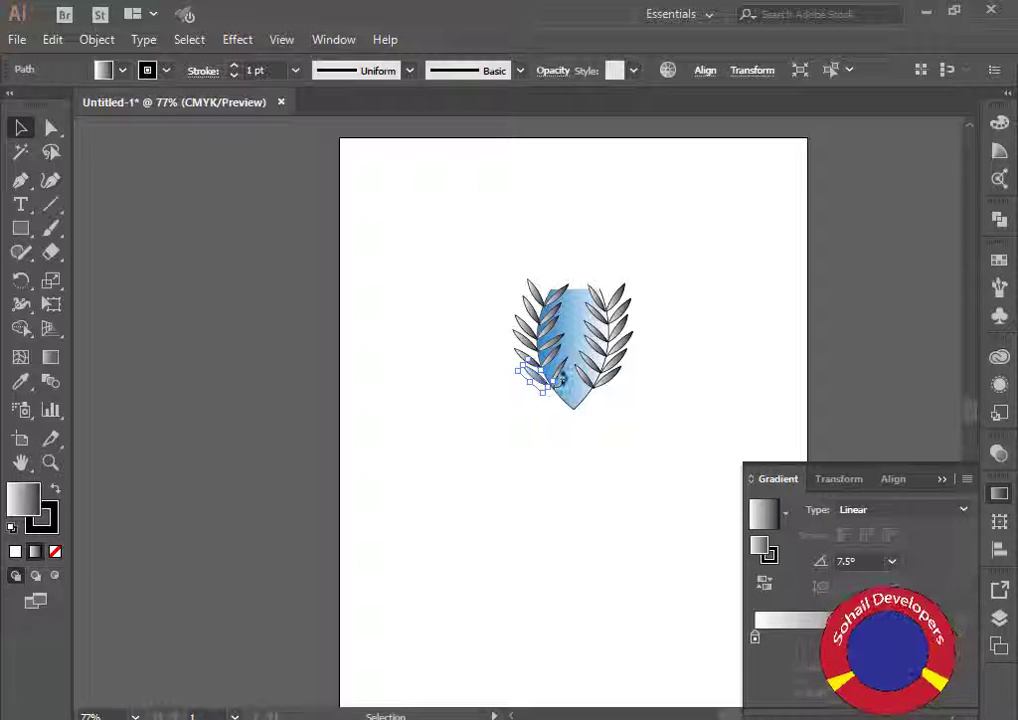
pyautogui.click(400, 454)
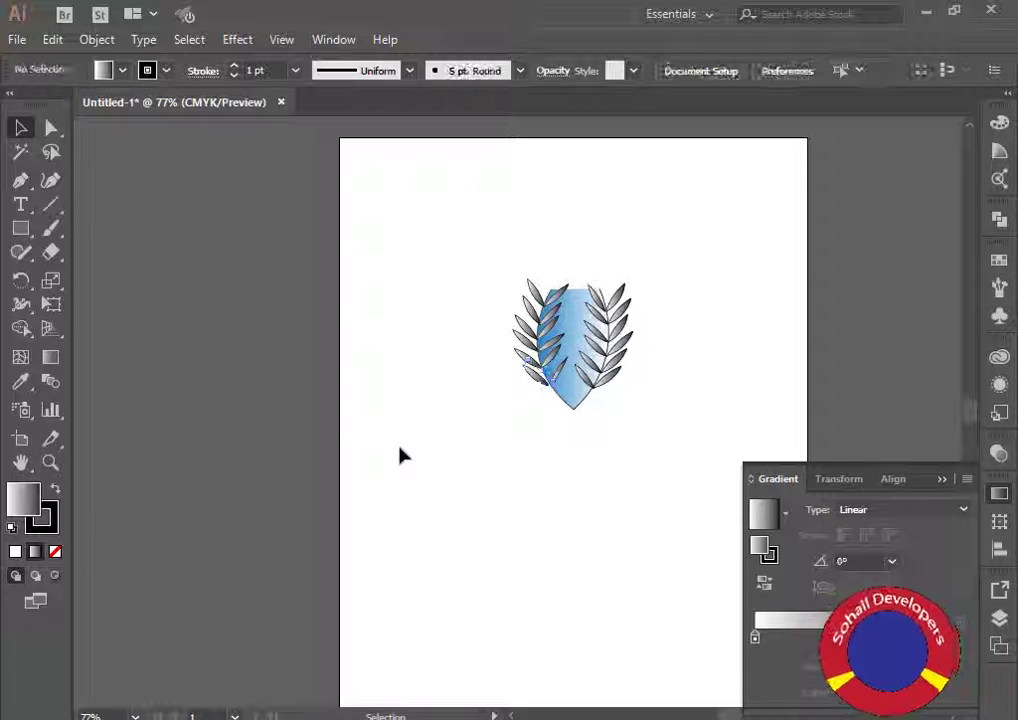
# Rotate the inner leaf of the left branch's lowest pair slightly and nudge it left so its base meets the blue shape's edge.
pyautogui.click(560, 373)
pyautogui.moveTo(565, 378)
pyautogui.mouseDown()
pyautogui.moveTo(540, 377)
pyautogui.moveTo(574, 386)
pyautogui.mouseUp()
pyautogui.click(541, 468)
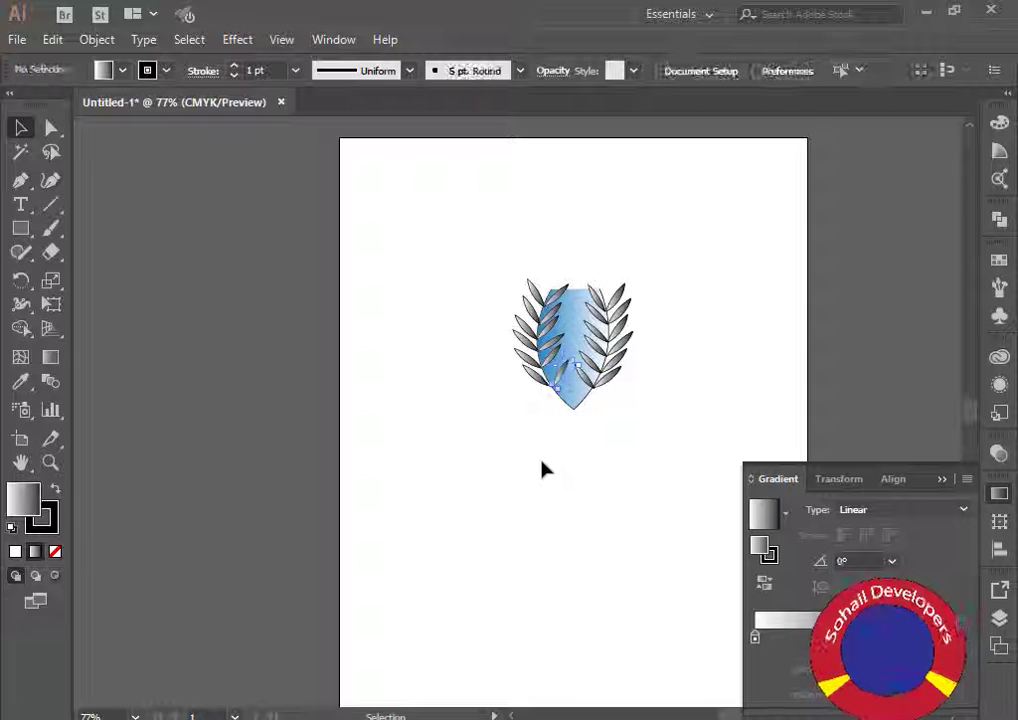
pyautogui.click(561, 382)
pyautogui.press('Left')
pyautogui.press('Left')
pyautogui.press('Left')
pyautogui.press('Left')
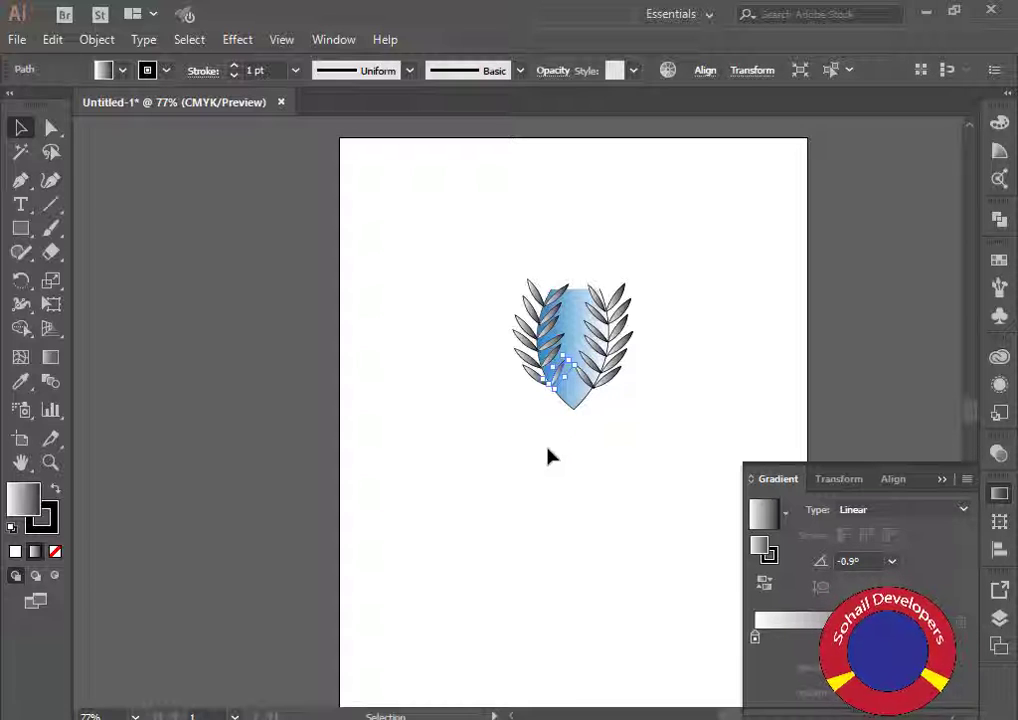
pyautogui.click(551, 466)
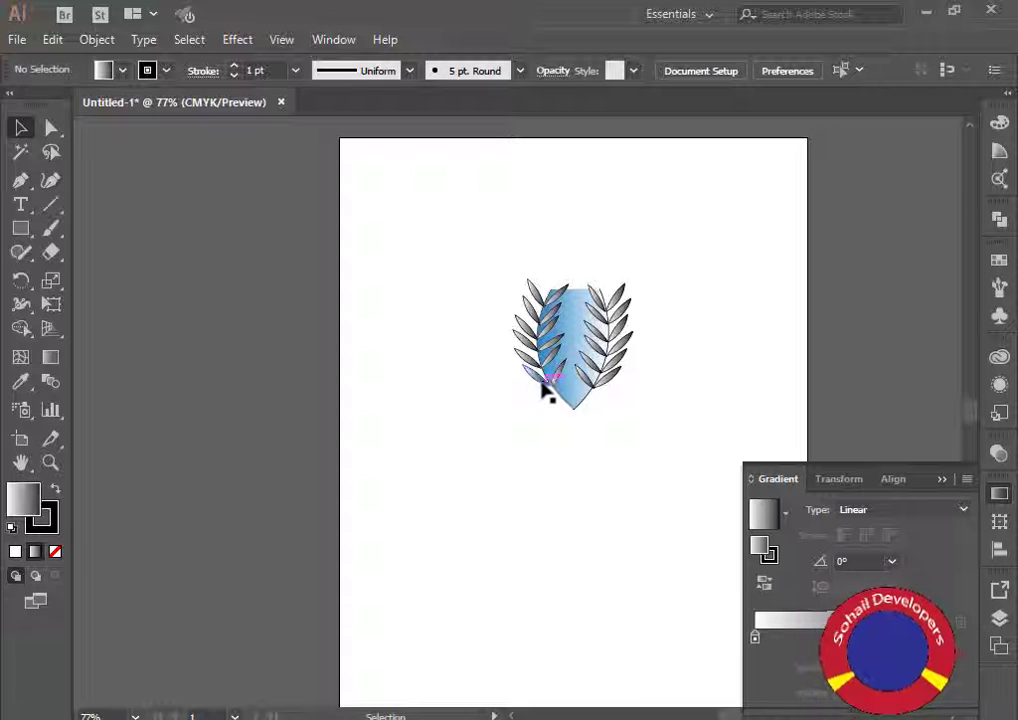
# Rotate the outer leaf of the left branch's lowest pair counterclockwise by about 7.5° so it lies flatter.
pyautogui.click(538, 386)
pyautogui.click(530, 424)
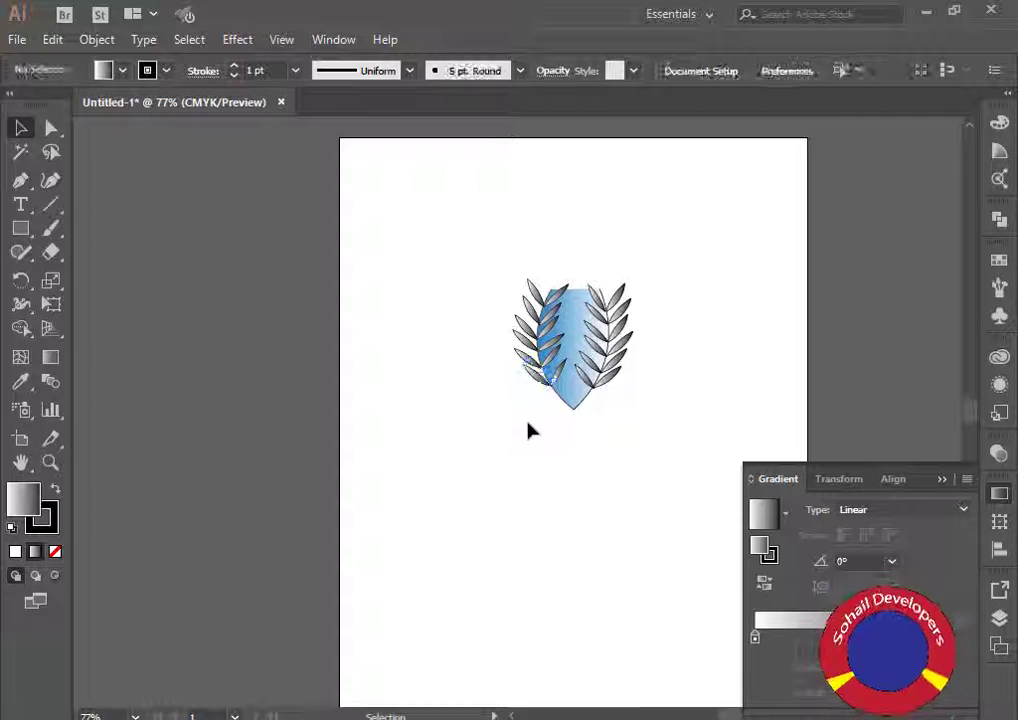
pyautogui.click(534, 378)
pyautogui.moveTo(516, 363); pyautogui.dragTo(505, 364)
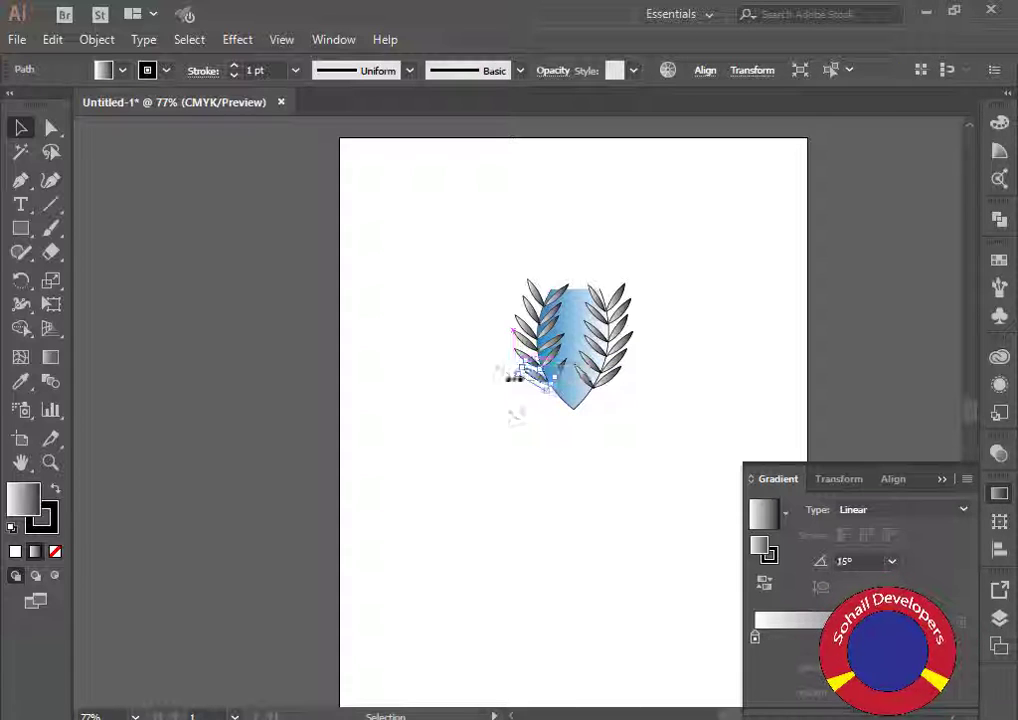
pyautogui.click(509, 420)
# Nudge the two leaves of the left branch's lowest pair so their bases join on the blue shape's edge.
pyautogui.click(555, 377)
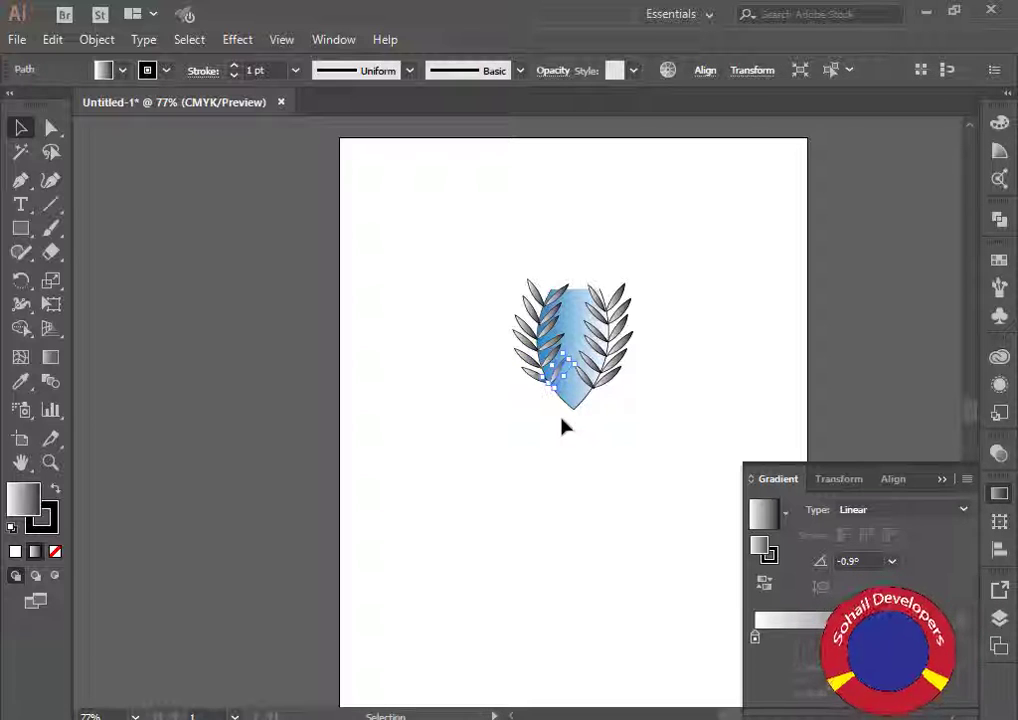
pyautogui.click(550, 438)
pyautogui.click(559, 377)
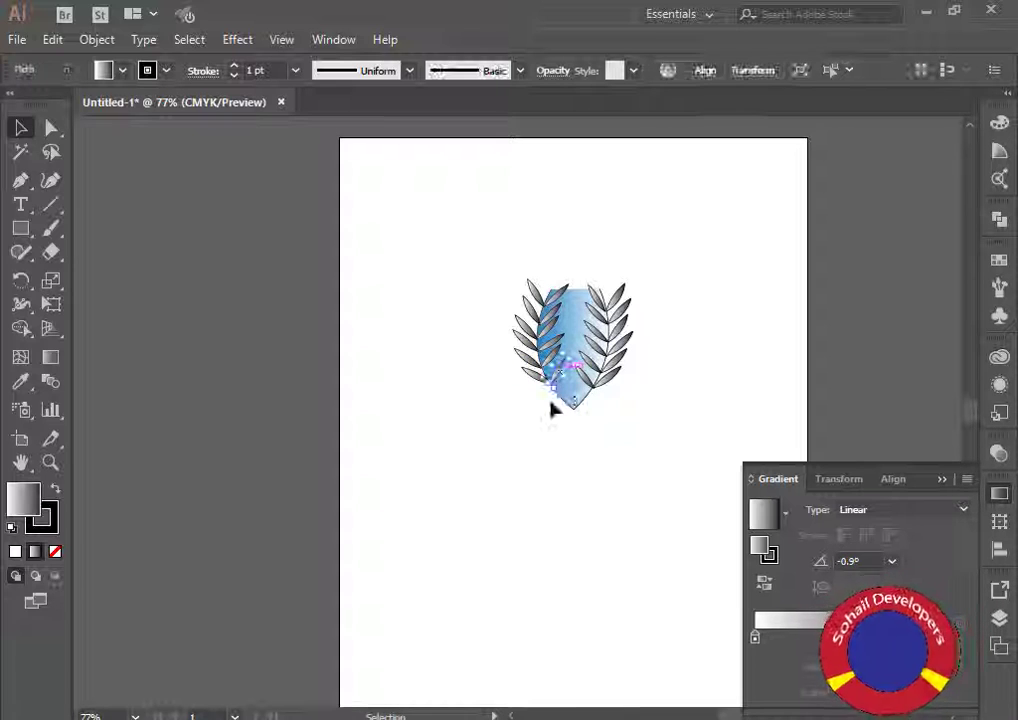
pyautogui.click(541, 432)
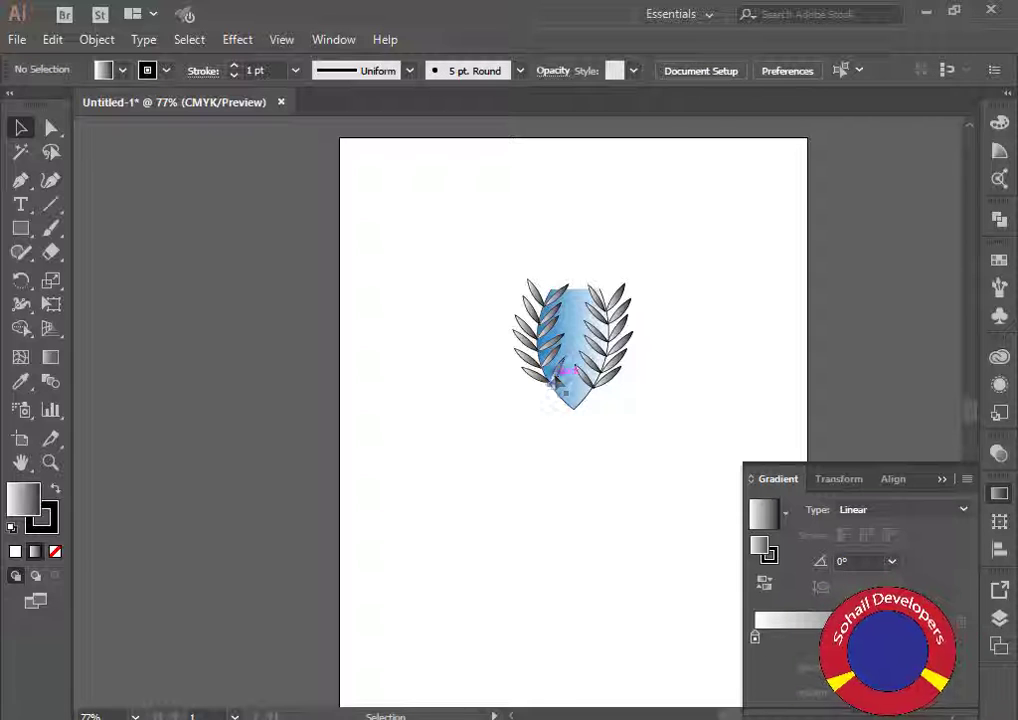
pyautogui.click(545, 383)
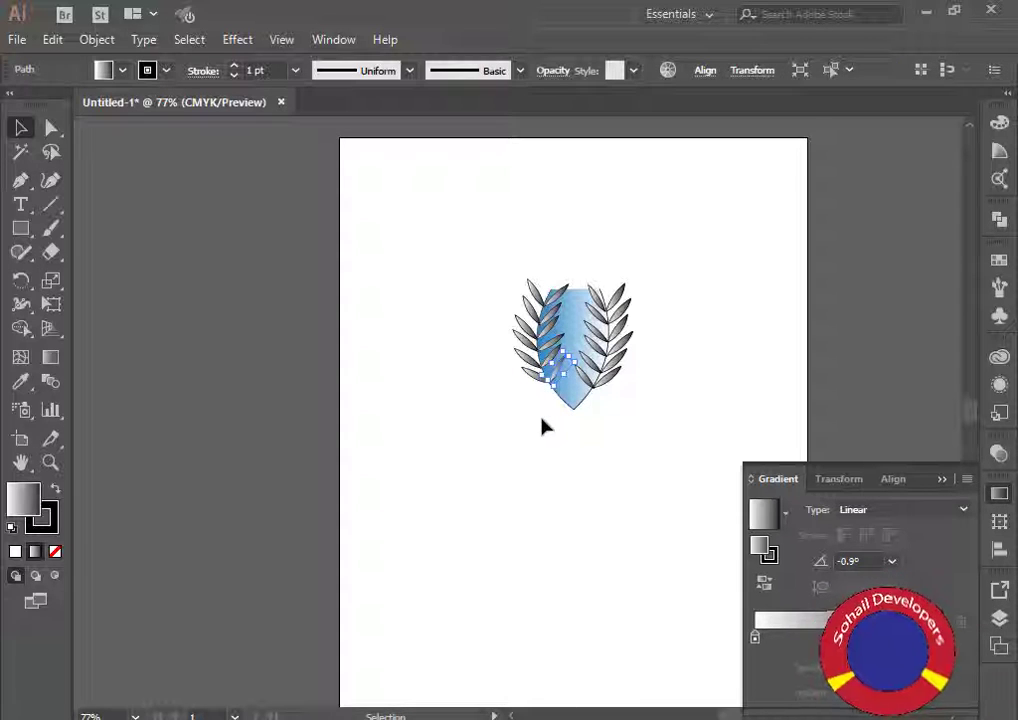
pyautogui.click(543, 425)
pyautogui.click(527, 370)
pyautogui.click(548, 404)
pyautogui.click(552, 370)
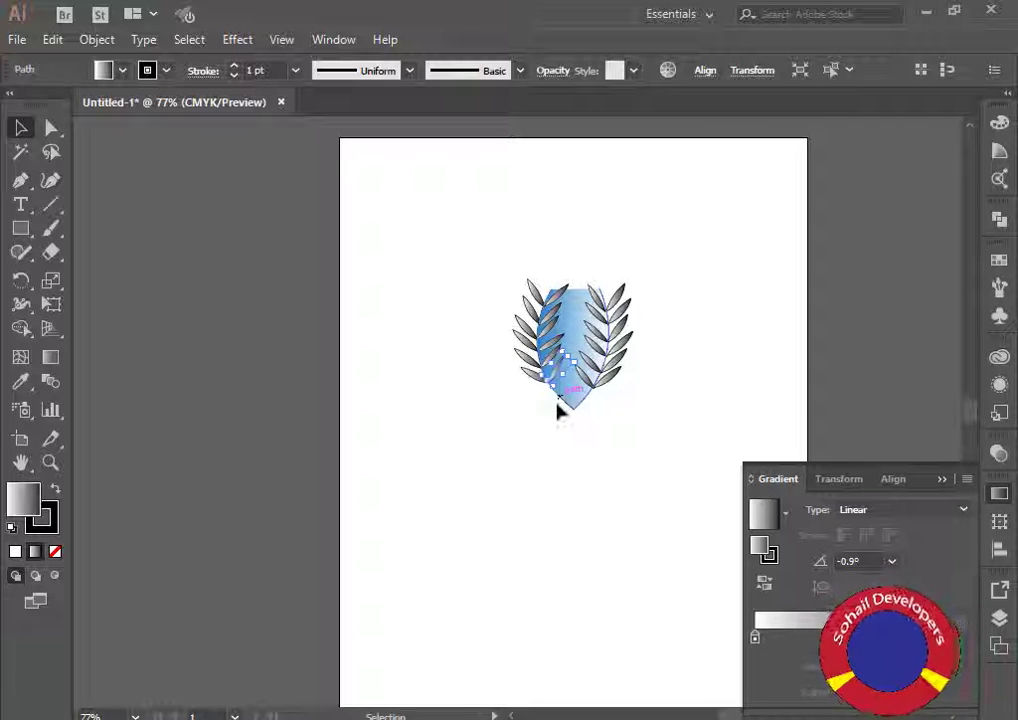
pyautogui.click(538, 427)
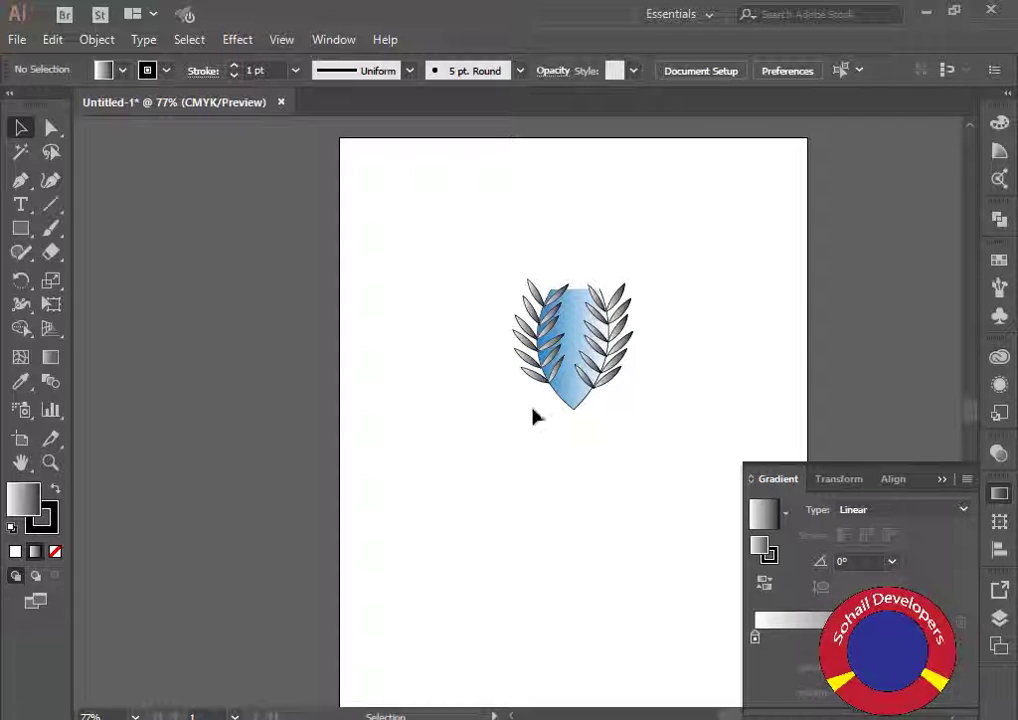
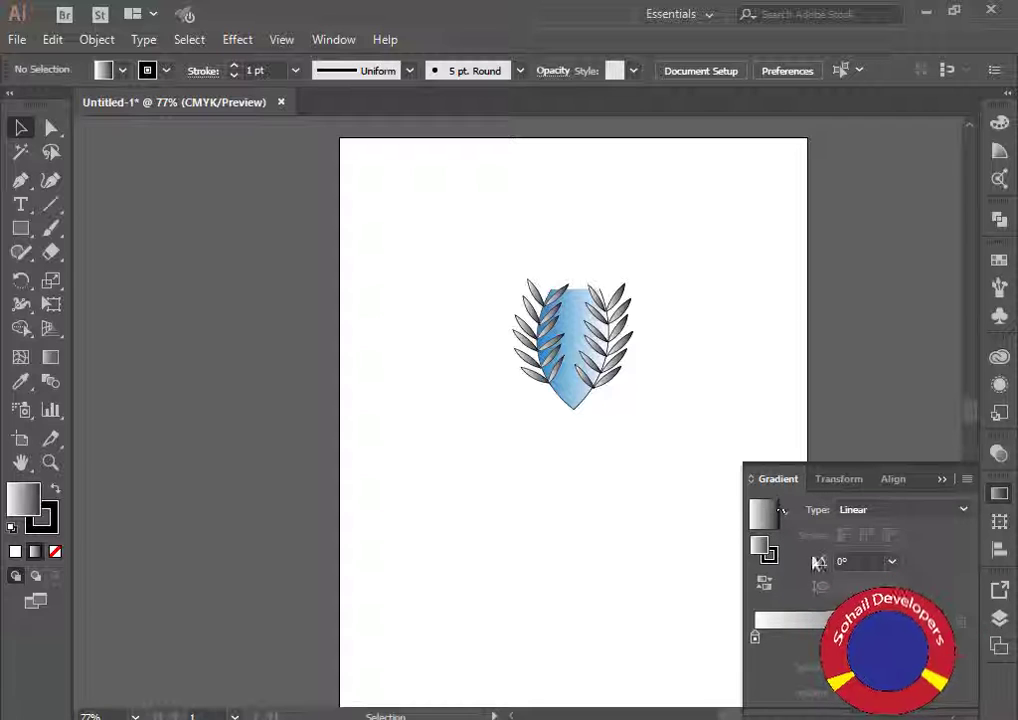
# Change the blue starting color of the central shield shape's linear gradient to green.
pyautogui.click(572, 341)
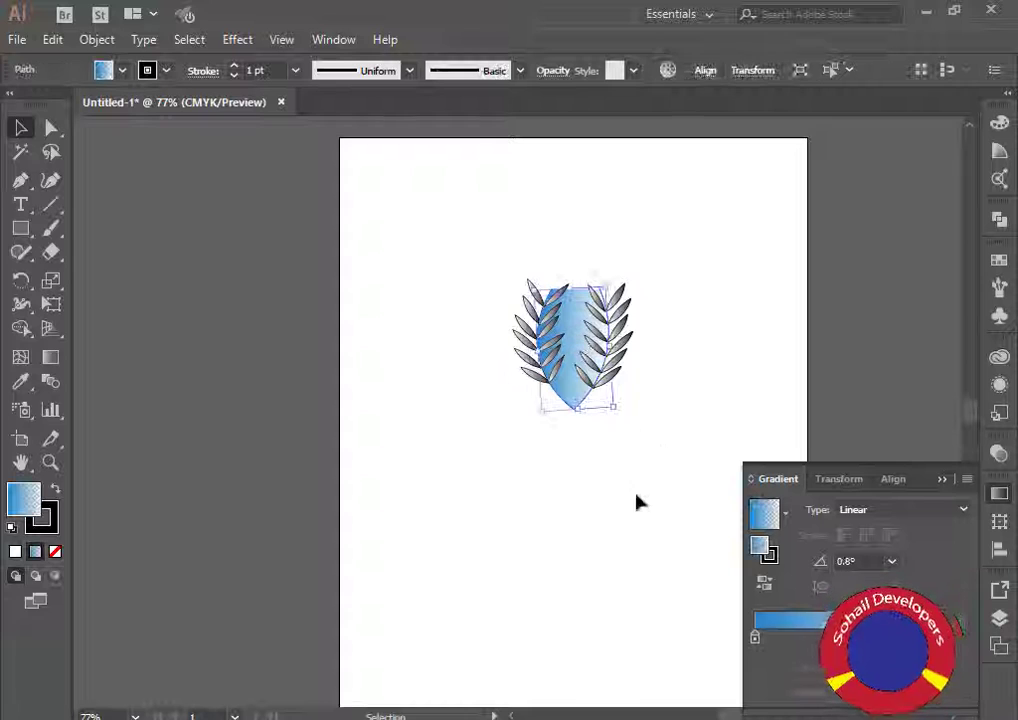
pyautogui.doubleClick(756, 638)
pyautogui.click(711, 449)
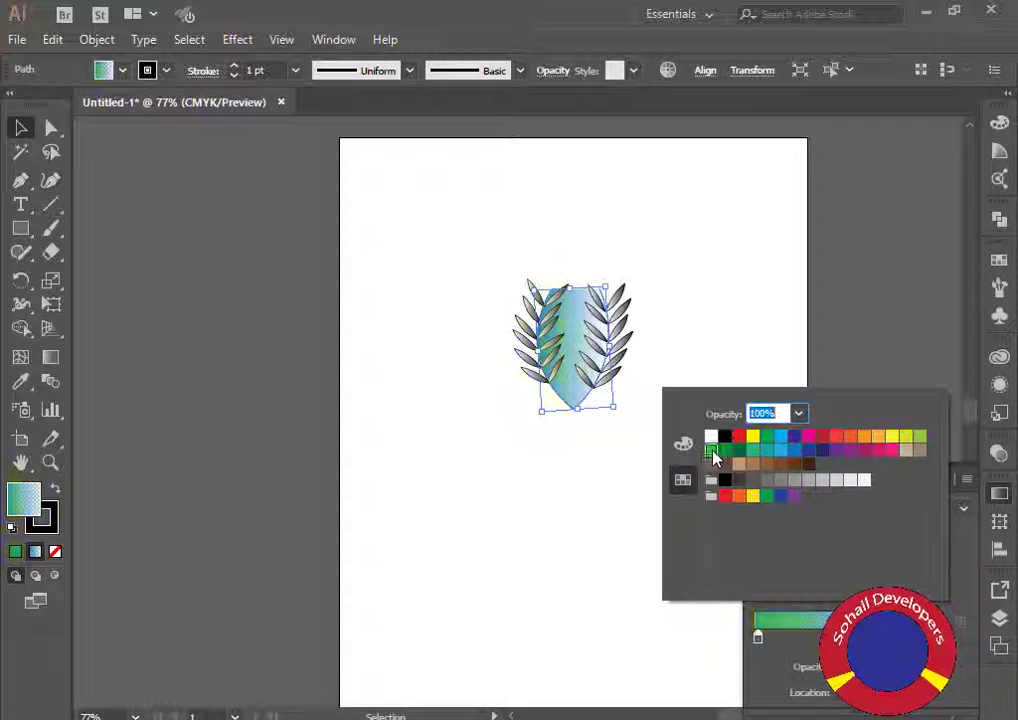
pyautogui.click(686, 620)
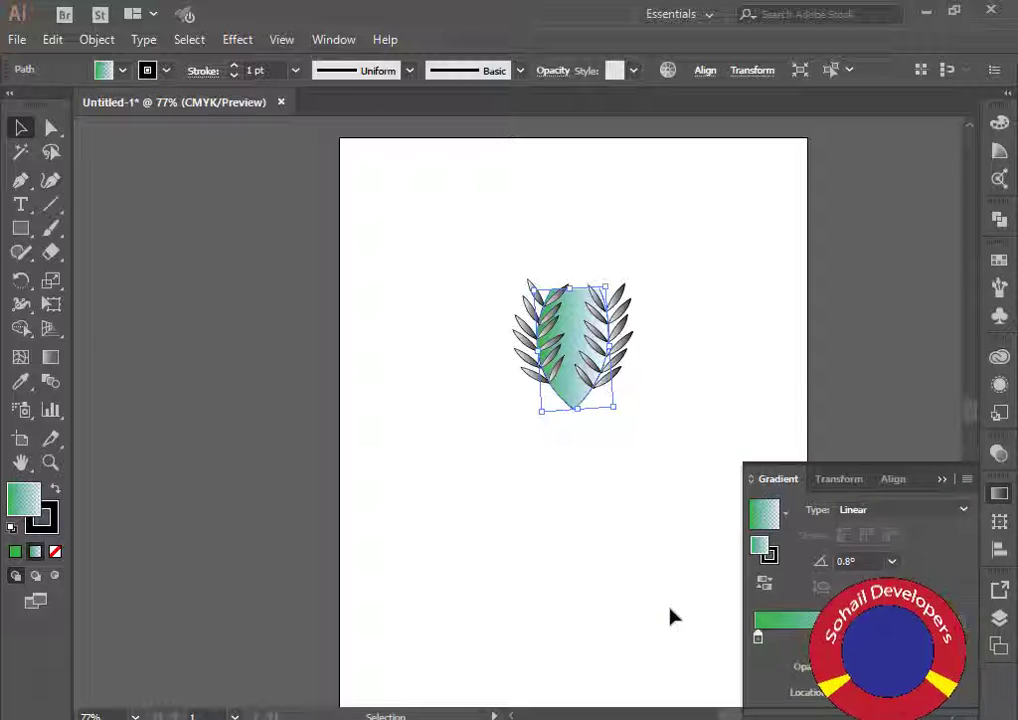
pyautogui.click(963, 481)
pyautogui.click(724, 379)
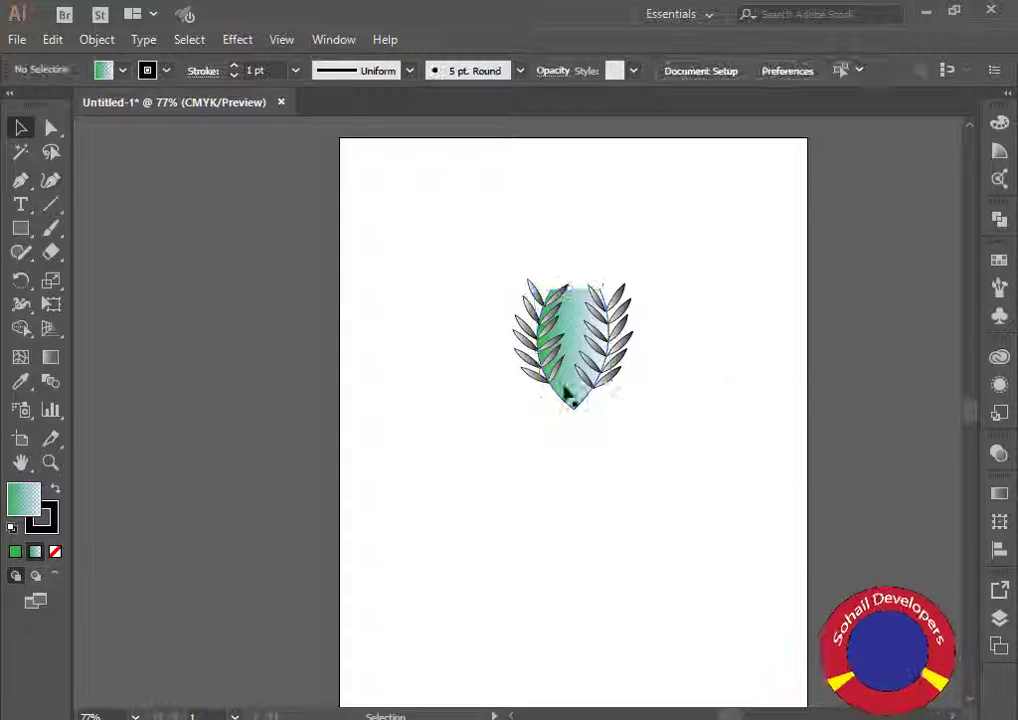
pyautogui.click(574, 383)
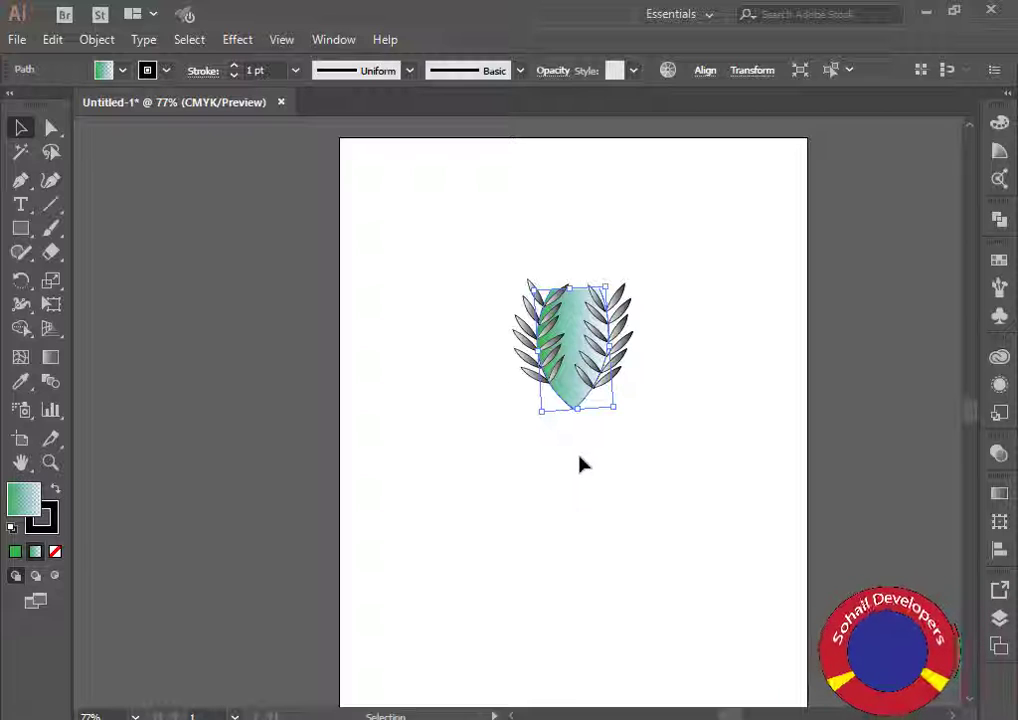
pyautogui.click(520, 488)
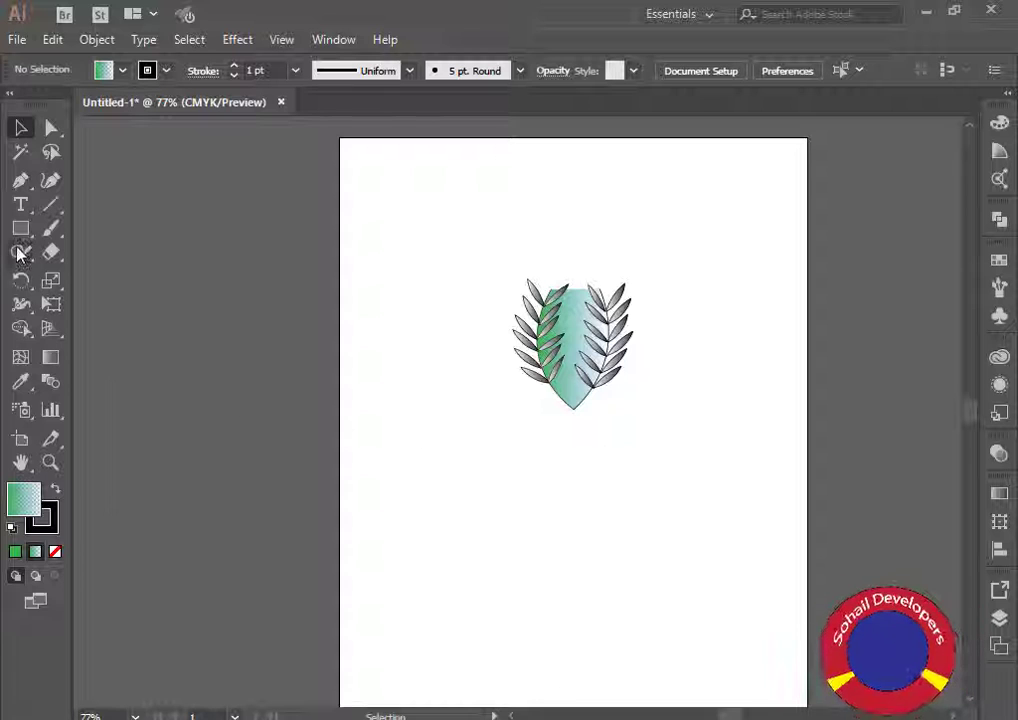
# Draw a circle below the leaf emblem with the Ellipse tool, plus a larger ellipse overlapping it.
pyautogui.moveTo(22, 231); pyautogui.dragTo(82, 274)
pyautogui.moveTo(432, 442); pyautogui.dragTo(585, 591)
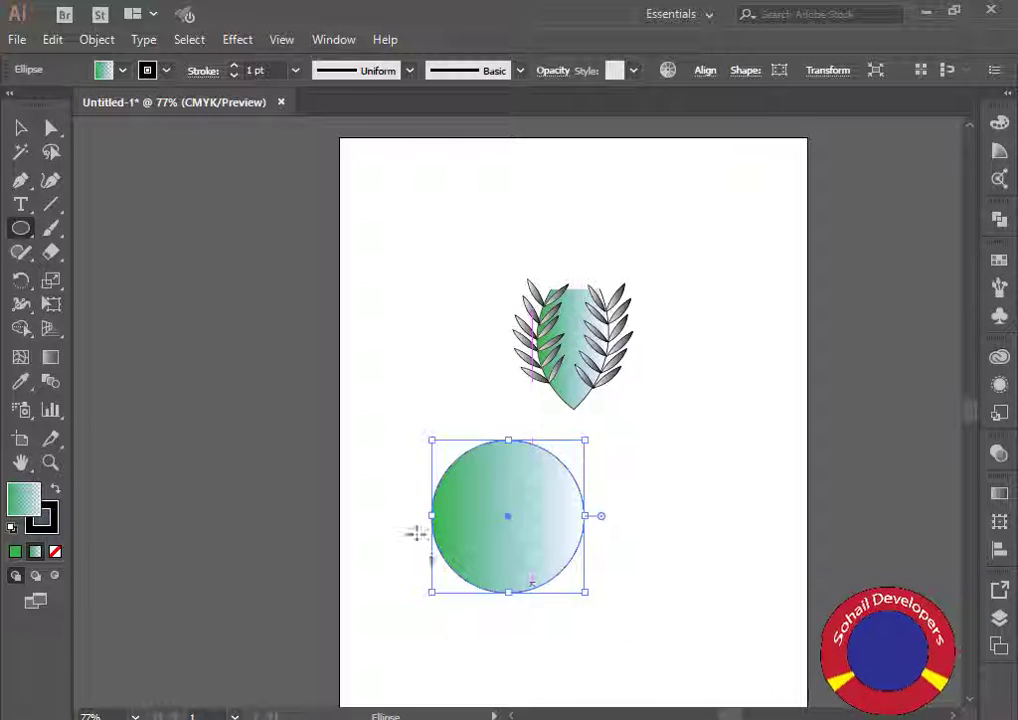
pyautogui.moveTo(368, 424); pyautogui.dragTo(576, 603)
# Shift the larger ellipse right and narrow it slightly so it surrounds the smaller circle as a centered ring.
pyautogui.press('Right')
pyautogui.press('Right')
pyautogui.press('Right')
pyautogui.press('Right')
pyautogui.press('Right')
pyautogui.press('Right')
pyautogui.press('Right')
pyautogui.press('Right')
pyautogui.press('Right')
pyautogui.press('Right')
pyautogui.press('Right')
pyautogui.press('Right')
pyautogui.press('Right')
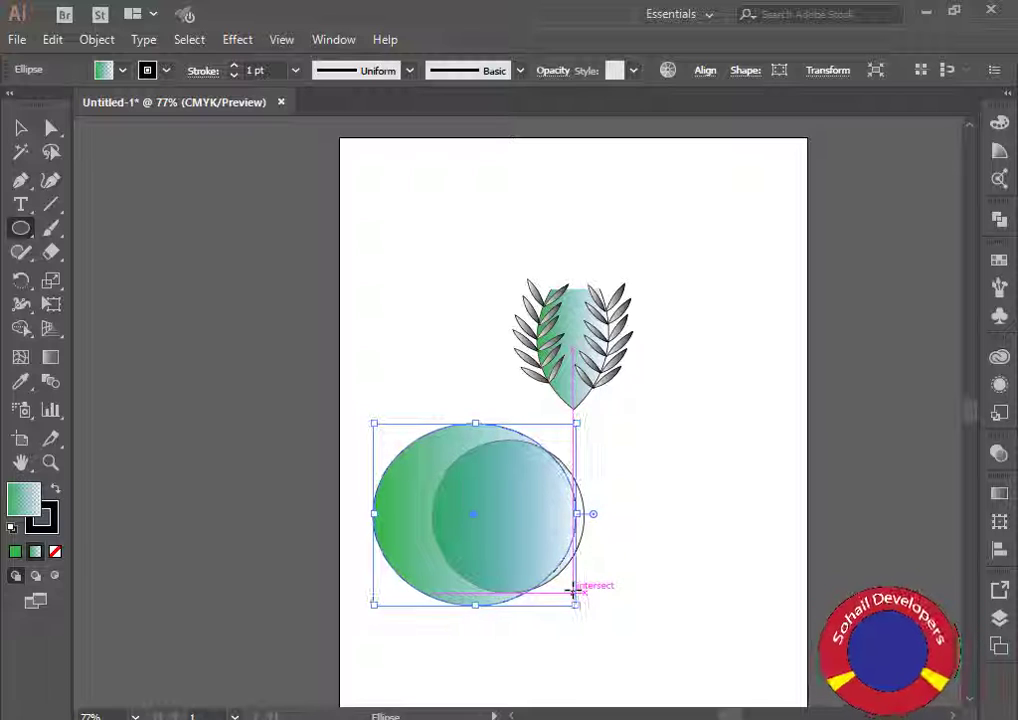
pyautogui.press('Right')
pyautogui.press('Right')
pyautogui.press('Right')
pyautogui.press('Right')
pyautogui.press('Right')
pyautogui.press('Right')
pyautogui.press('Right')
pyautogui.press('Right')
pyautogui.press('Right')
pyautogui.press('Right')
pyautogui.press('Right')
pyautogui.press('Right')
pyautogui.press('Right')
pyautogui.press('Right')
pyautogui.press('Right')
pyautogui.press('Right')
pyautogui.press('Right')
pyautogui.press('Right')
pyautogui.press('Right')
pyautogui.press('Right')
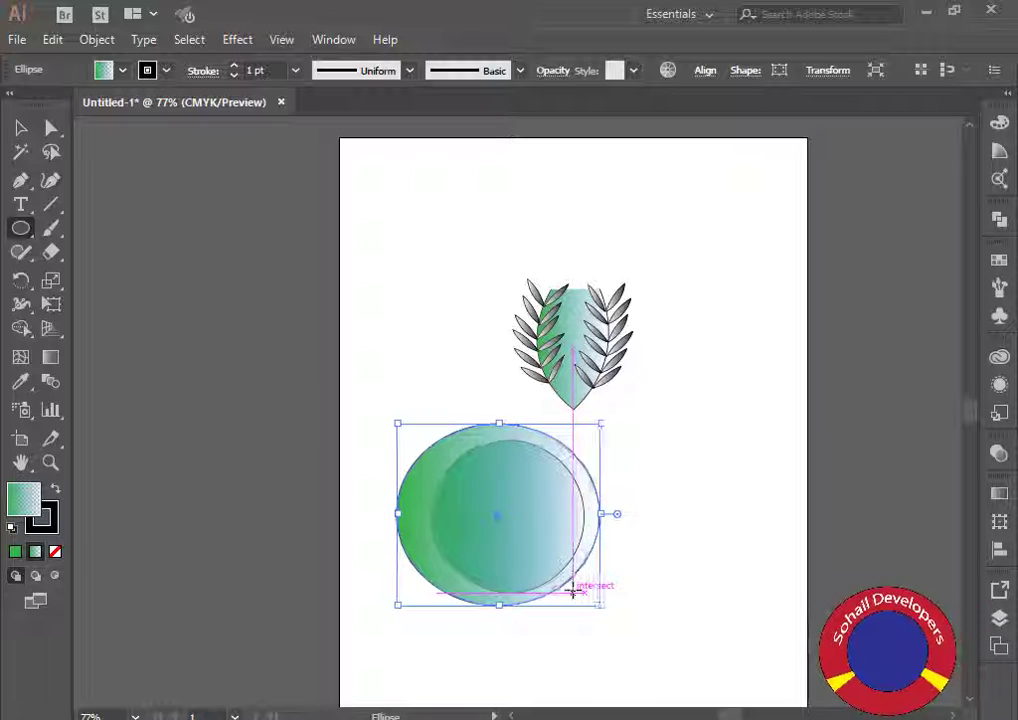
pyautogui.moveTo(611, 514); pyautogui.dragTo(602, 519)
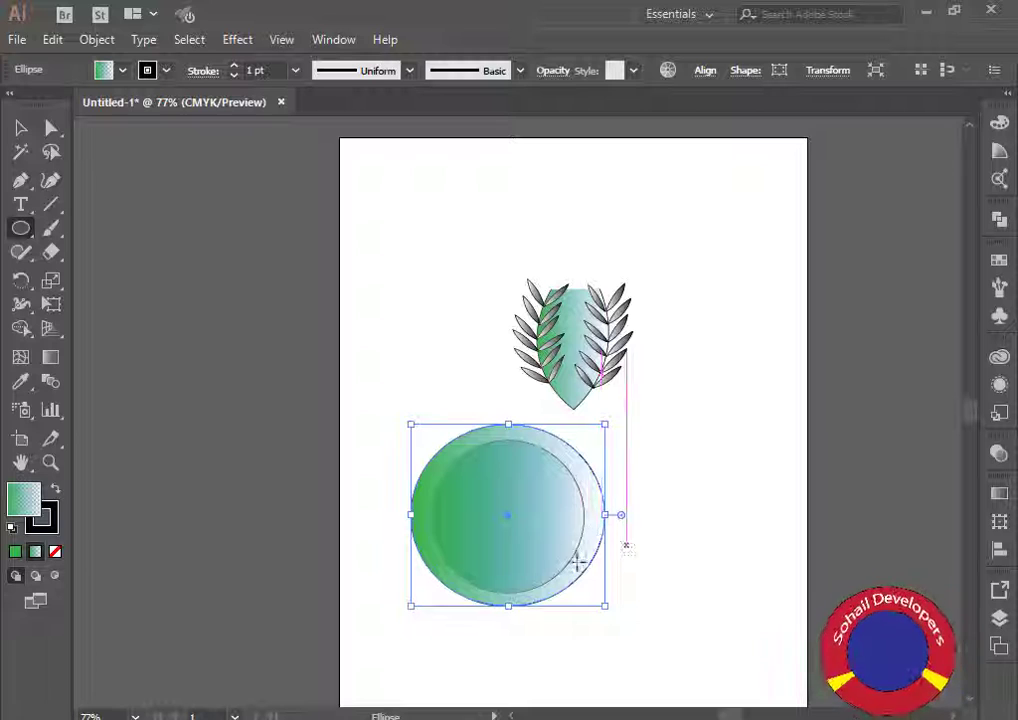
pyautogui.click(21, 127)
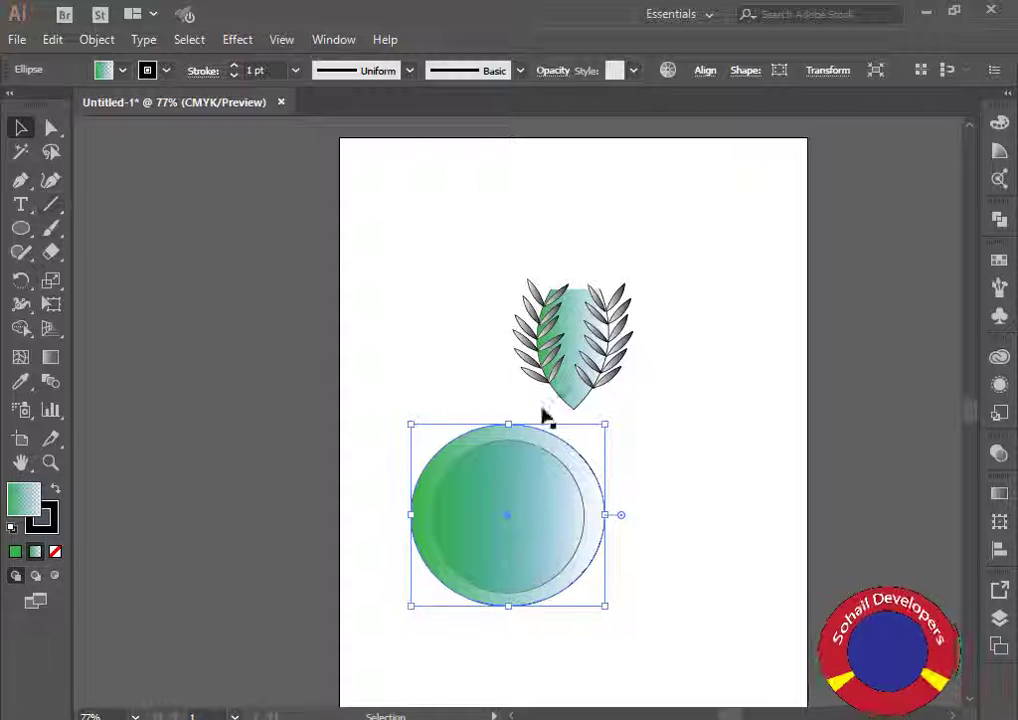
pyautogui.click(700, 501)
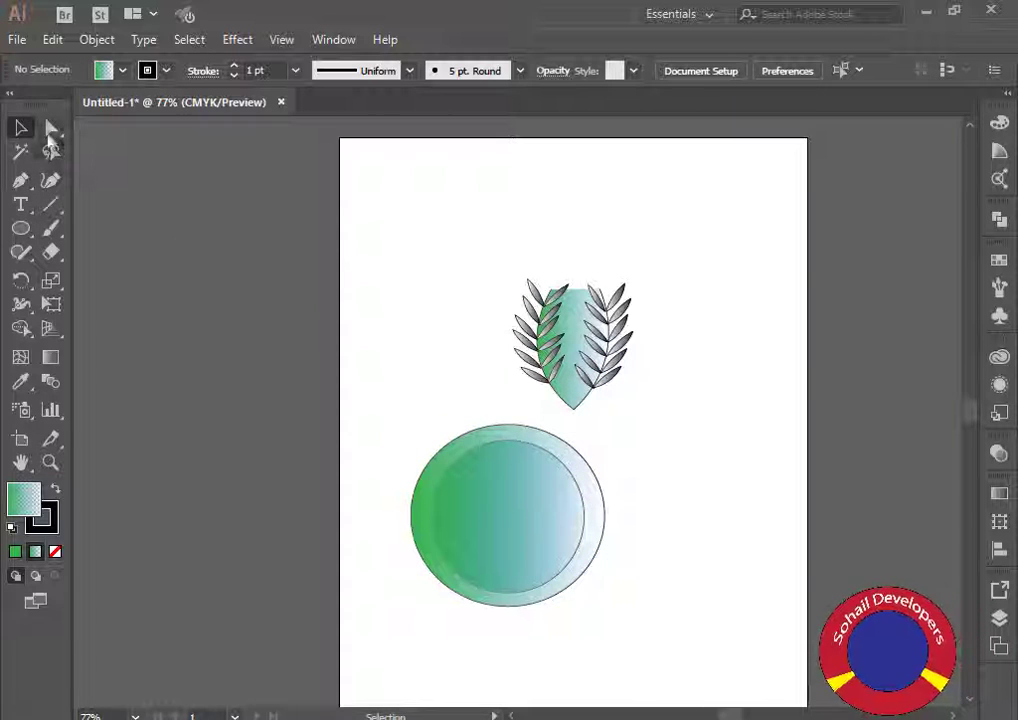
# Remove the gradient fill from both the outer and the inner circle, leaving only their black outlines.
pyautogui.click(489, 459)
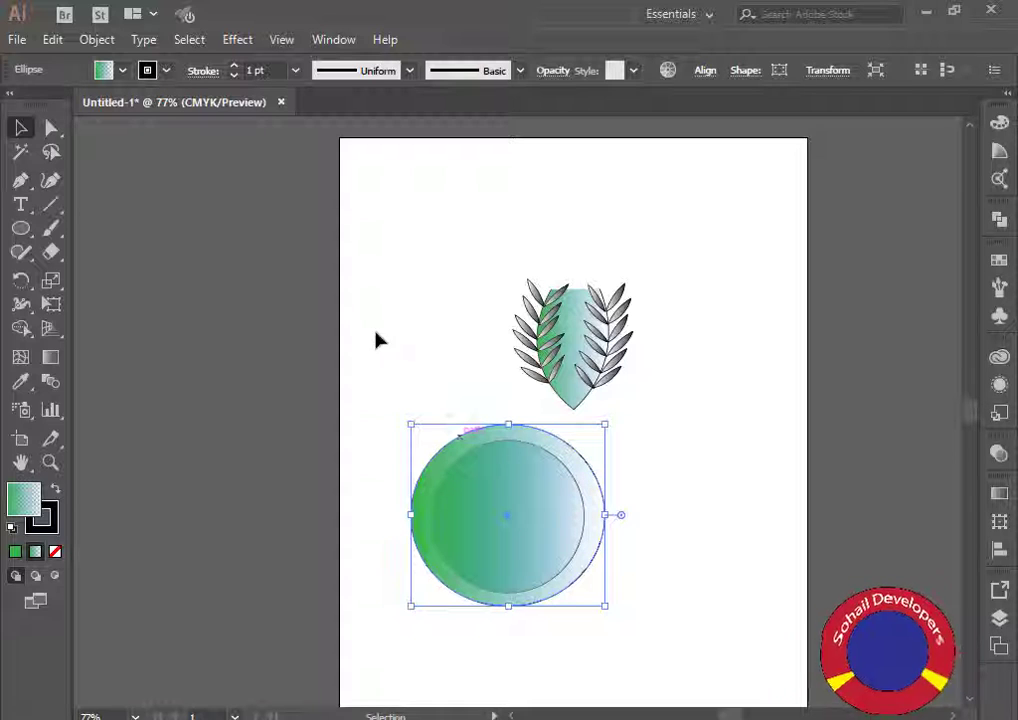
pyautogui.click(123, 71)
pyautogui.click(13, 104)
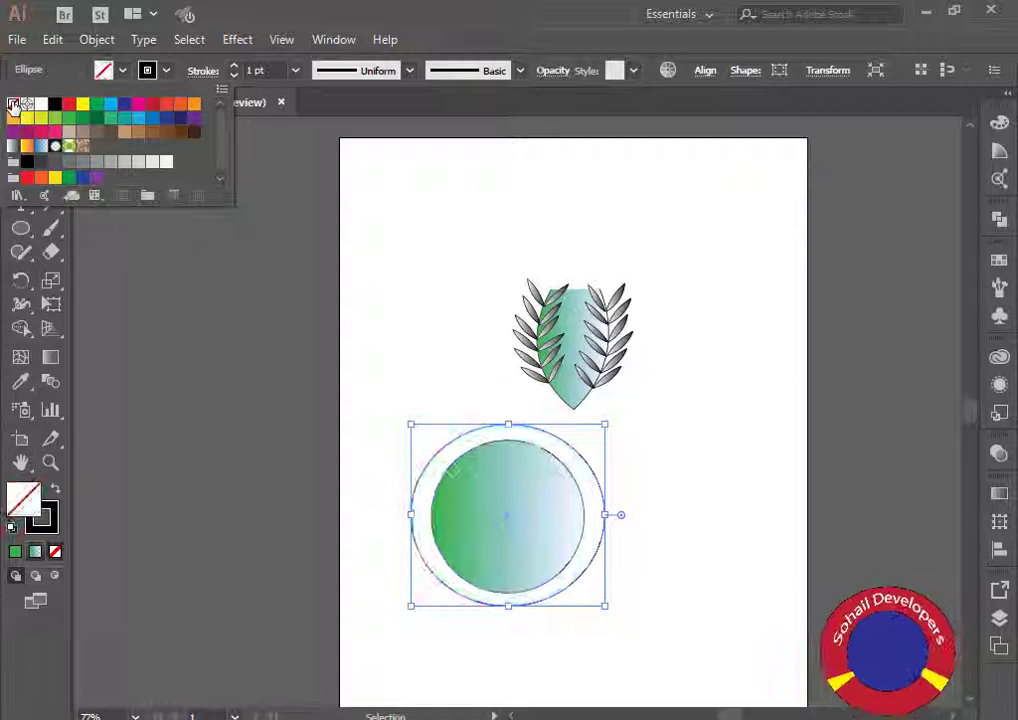
pyautogui.click(493, 514)
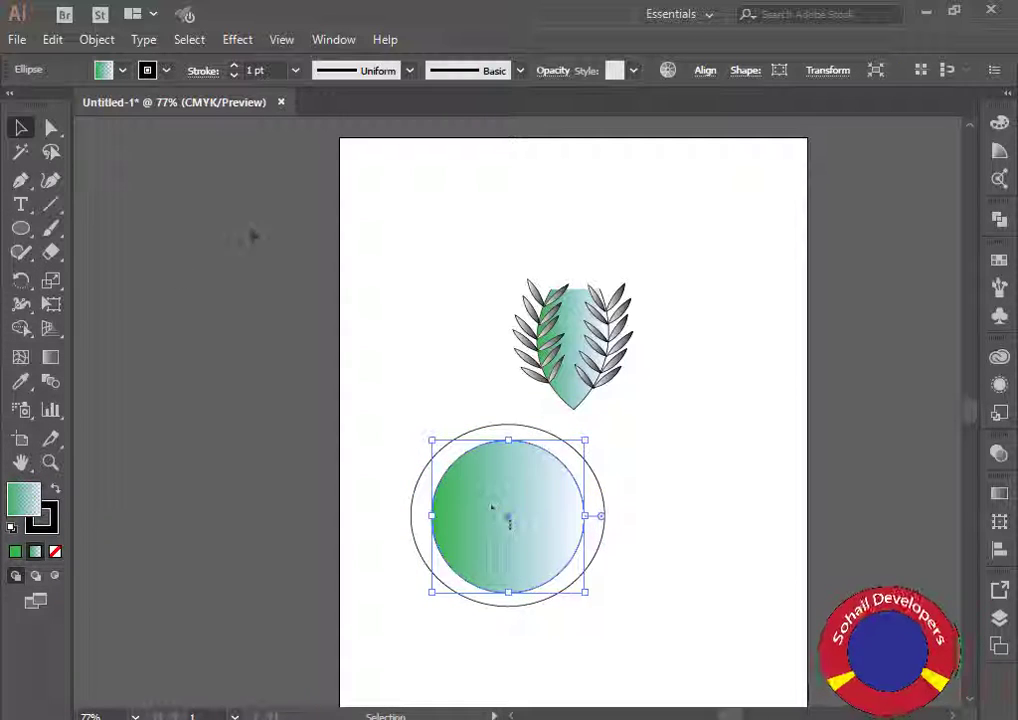
pyautogui.click(123, 71)
pyautogui.click(13, 104)
pyautogui.click(455, 374)
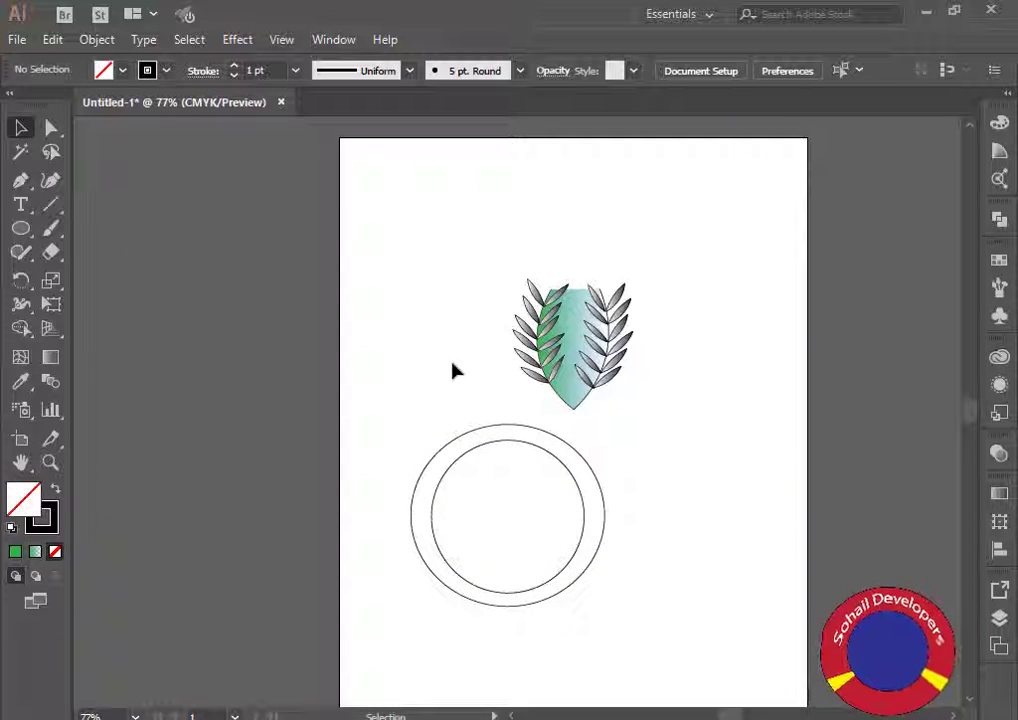
# Move both circles together up around the leaf emblem and enlarge them slightly so they enclose it.
pyautogui.moveTo(489, 578); pyautogui.dragTo(622, 620)
pyautogui.moveTo(748, 421); pyautogui.dragTo(652, 580)
pyautogui.moveTo(732, 488); pyautogui.dragTo(440, 642)
pyautogui.moveTo(511, 557); pyautogui.dragTo(587, 271)
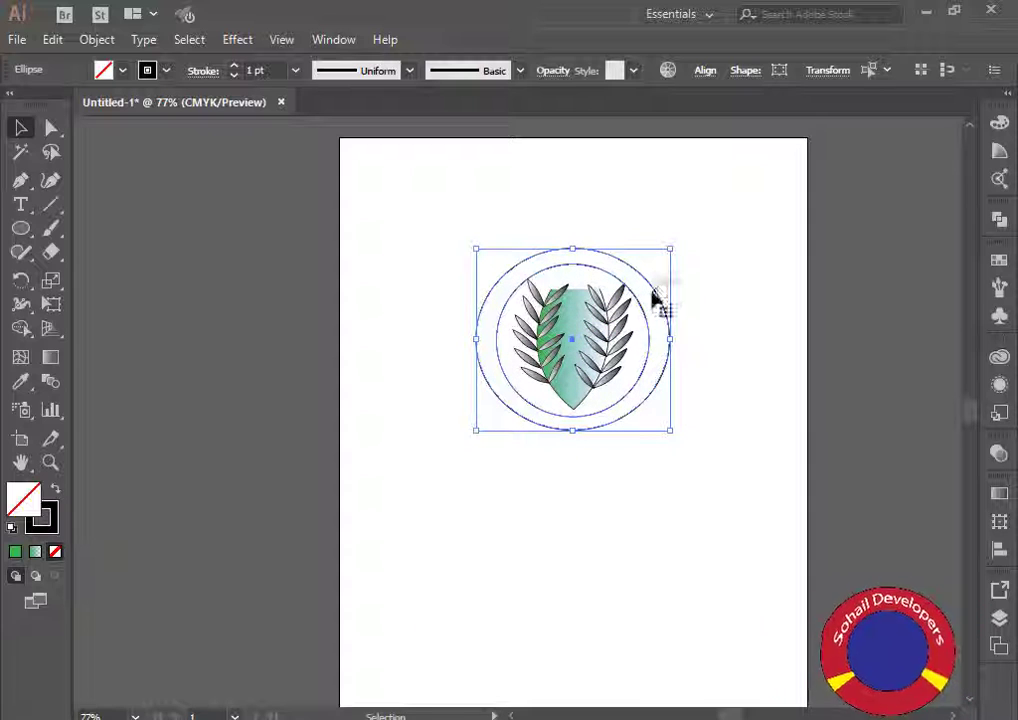
pyautogui.moveTo(671, 253); pyautogui.dragTo(679, 245)
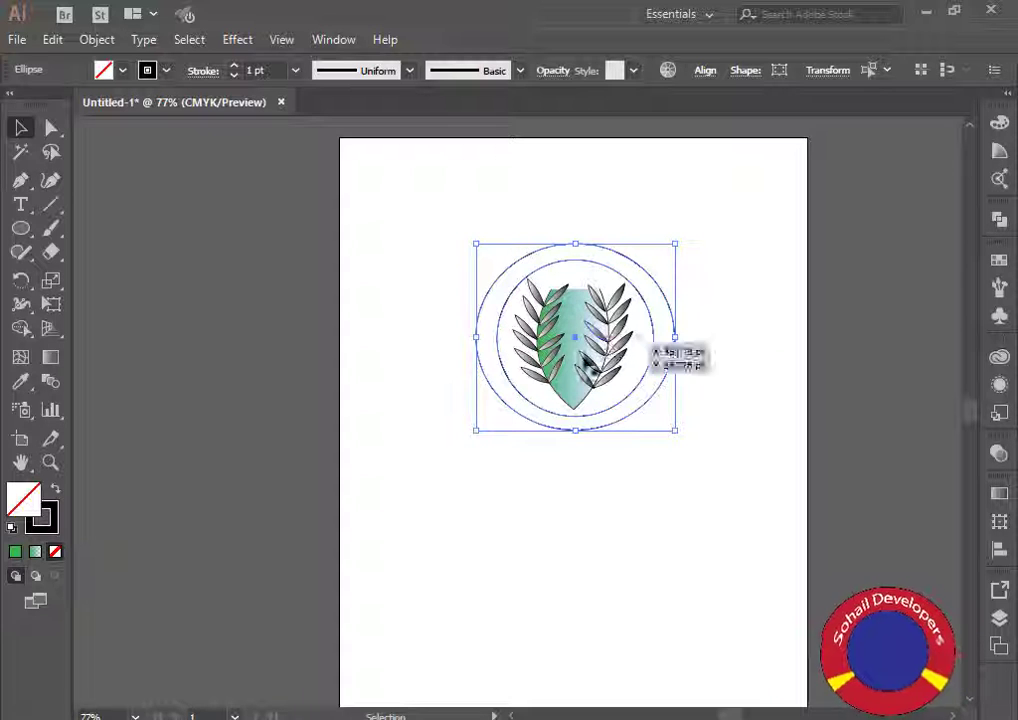
# Send the two circles to the back, behind the leaf emblem.
pyautogui.rightClick(578, 338)
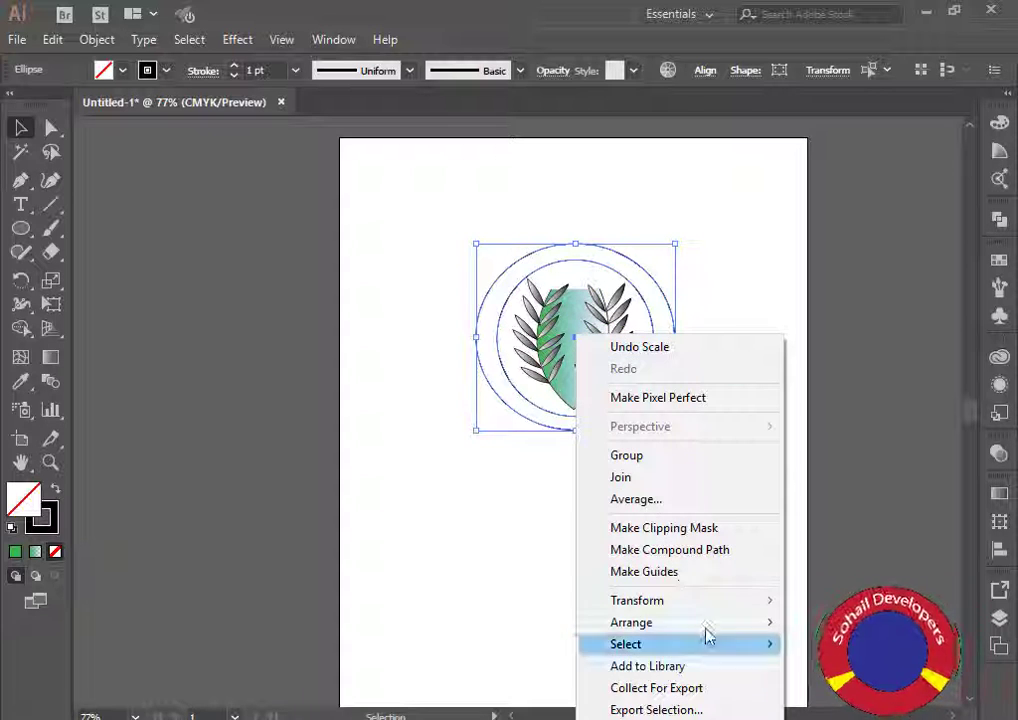
pyautogui.moveTo(708, 626)
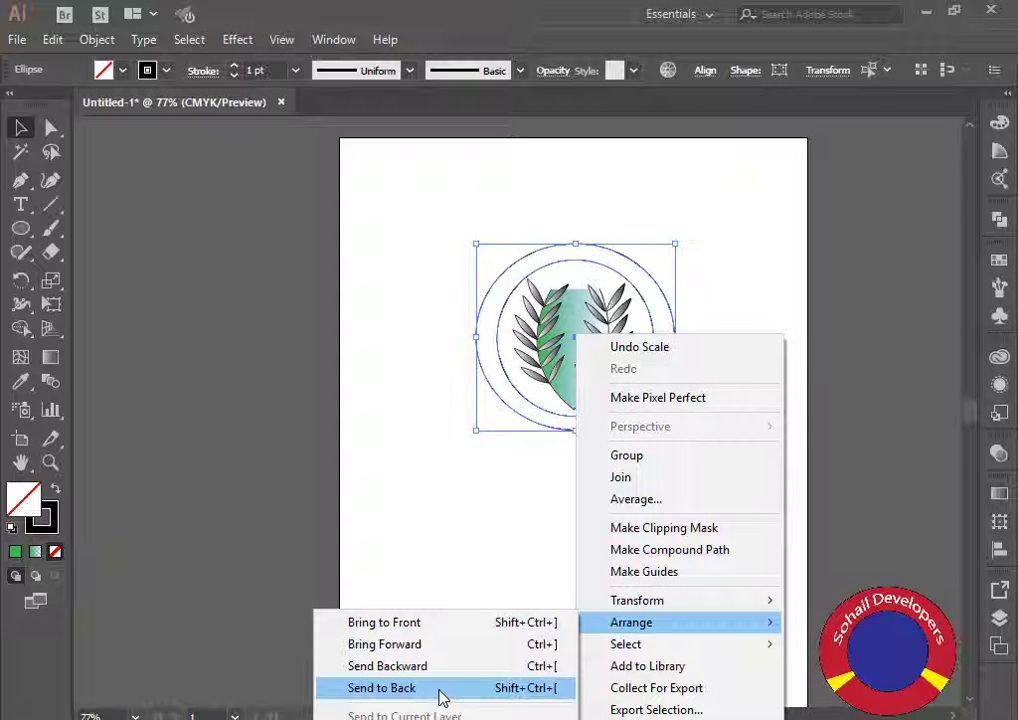
pyautogui.click(441, 688)
pyautogui.click(631, 543)
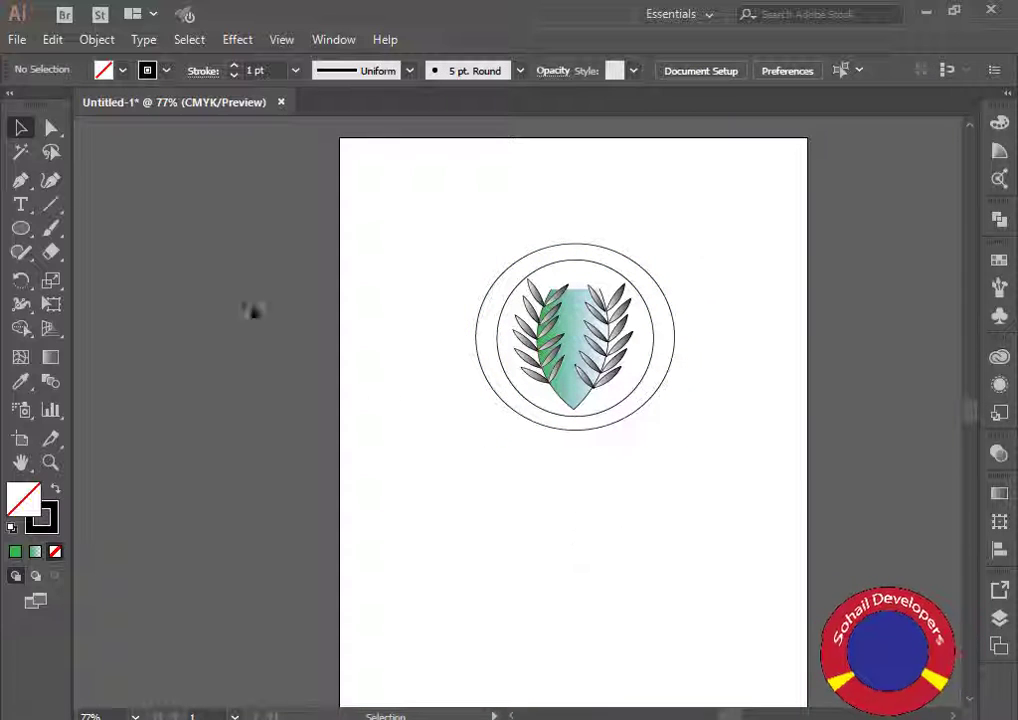
# Try lime green, yellow and CMYK Blue fills on the inner circle, finishing with white.
pyautogui.click(21, 127)
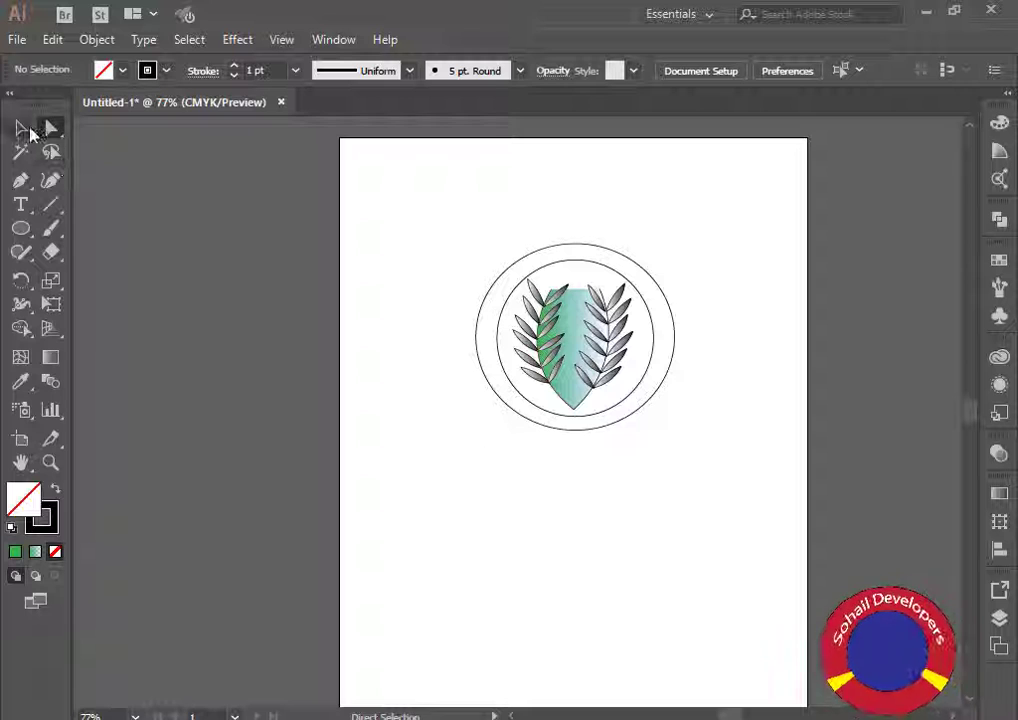
pyautogui.click(653, 328)
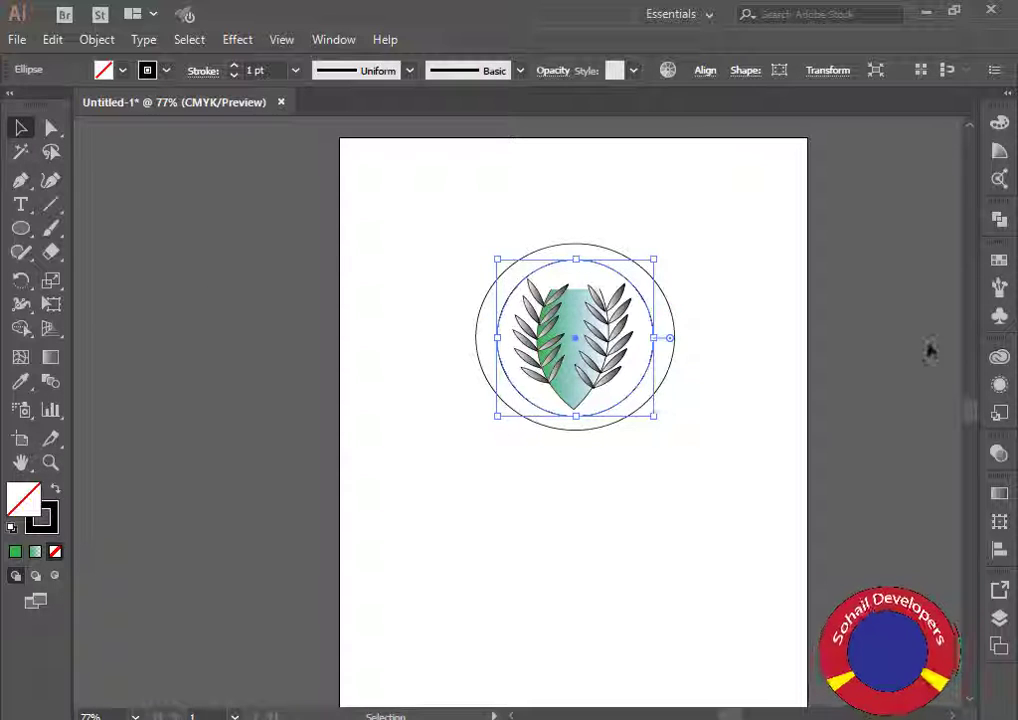
pyautogui.click(122, 71)
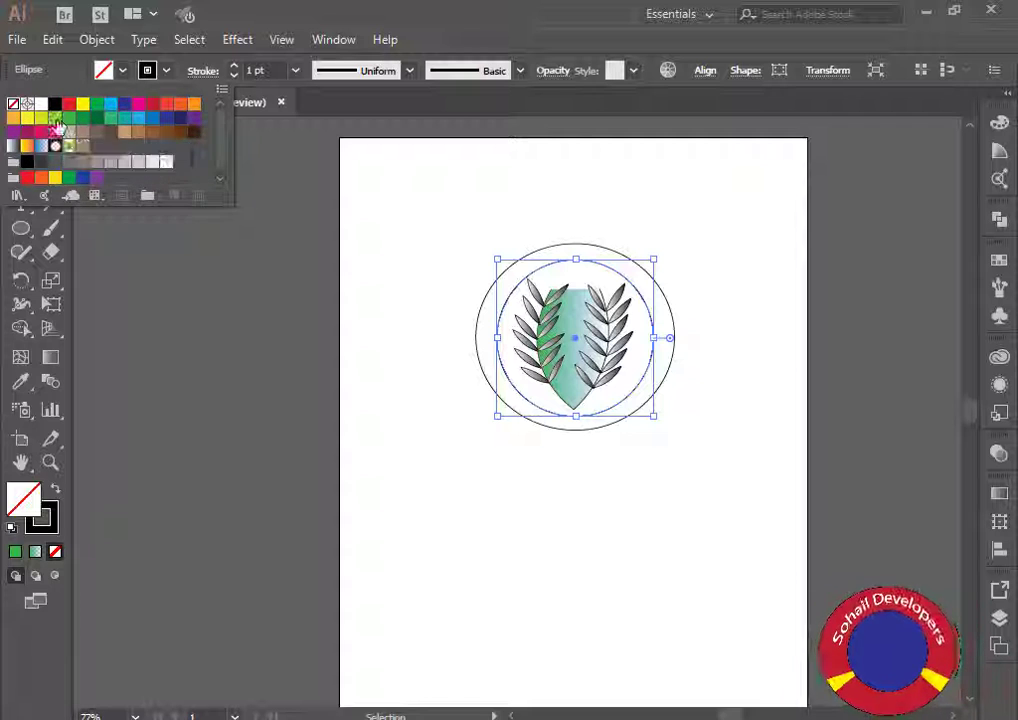
pyautogui.click(55, 119)
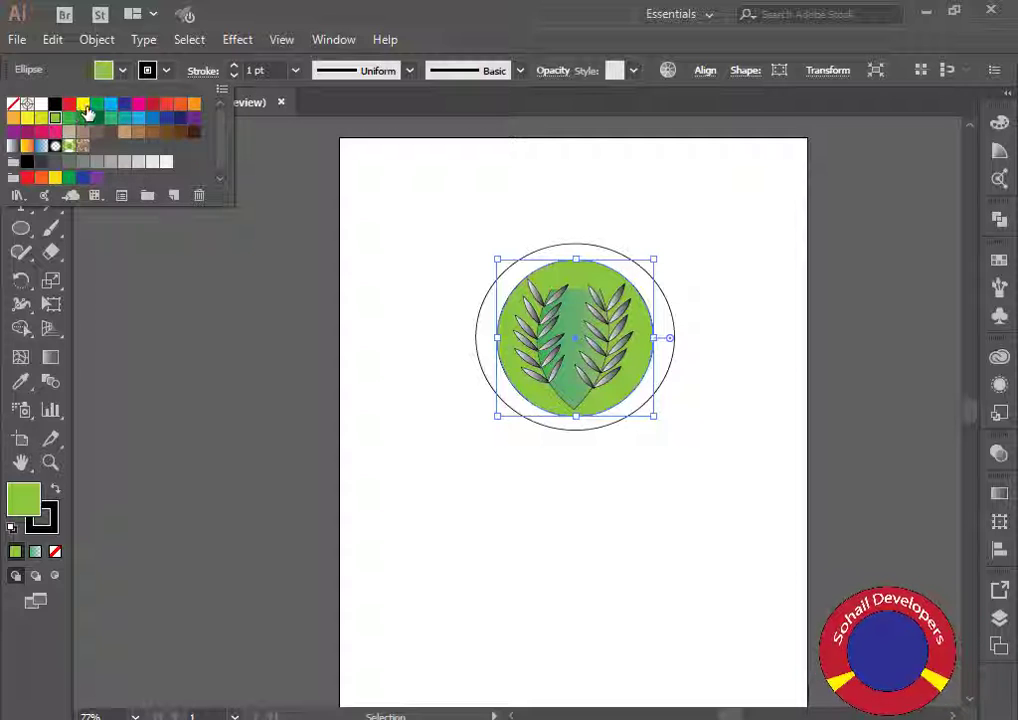
pyautogui.click(83, 104)
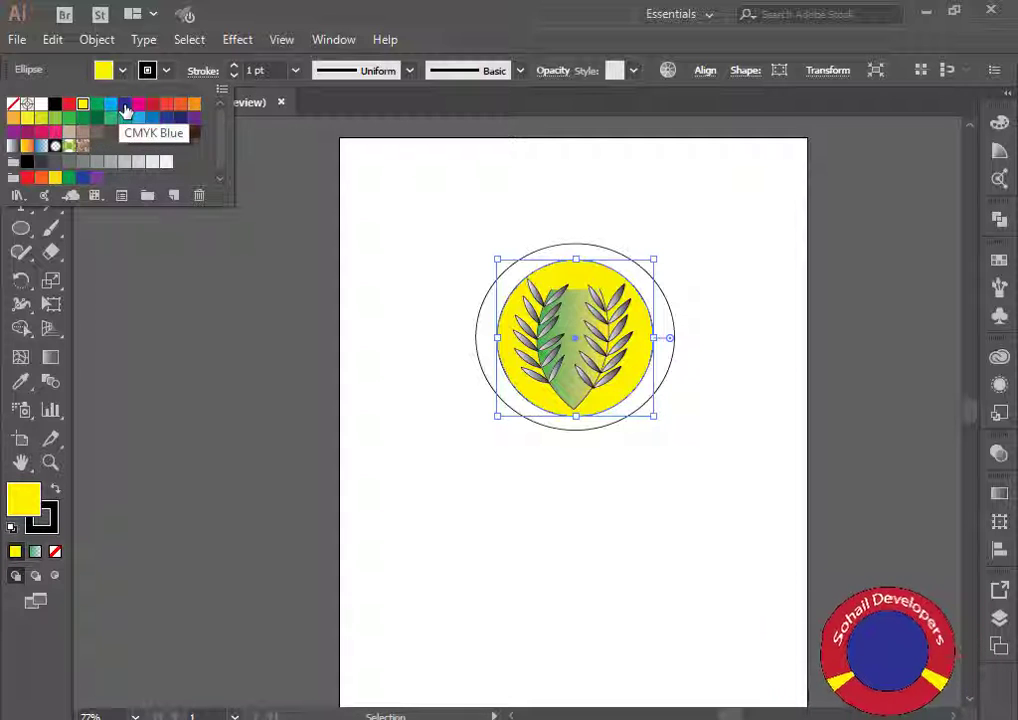
pyautogui.click(124, 105)
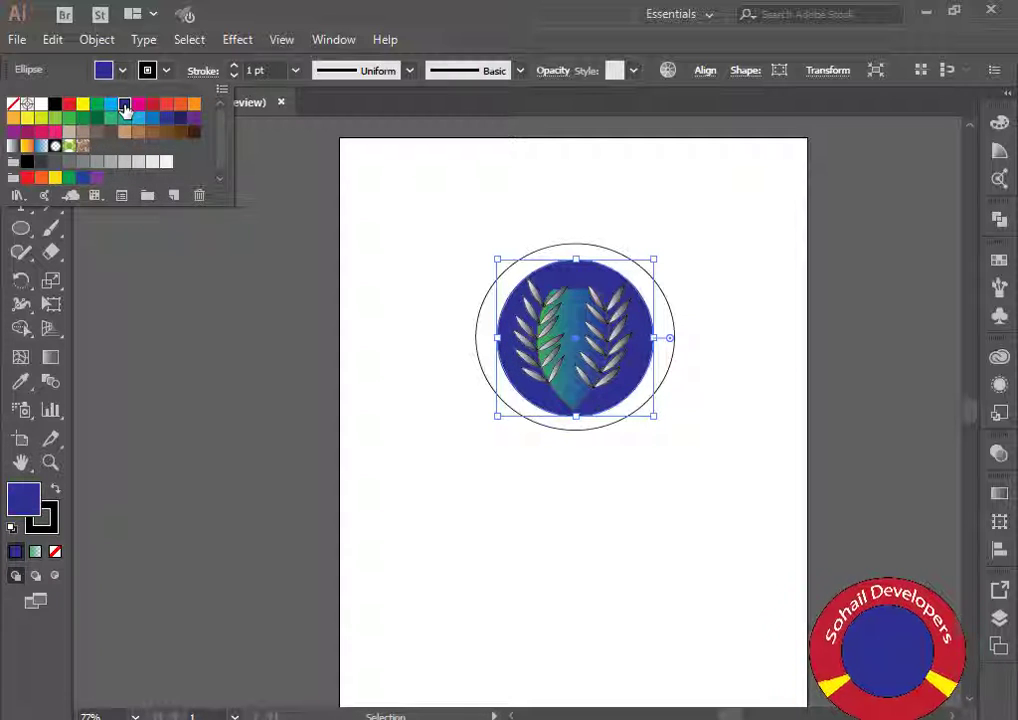
pyautogui.click(41, 104)
pyautogui.click(213, 310)
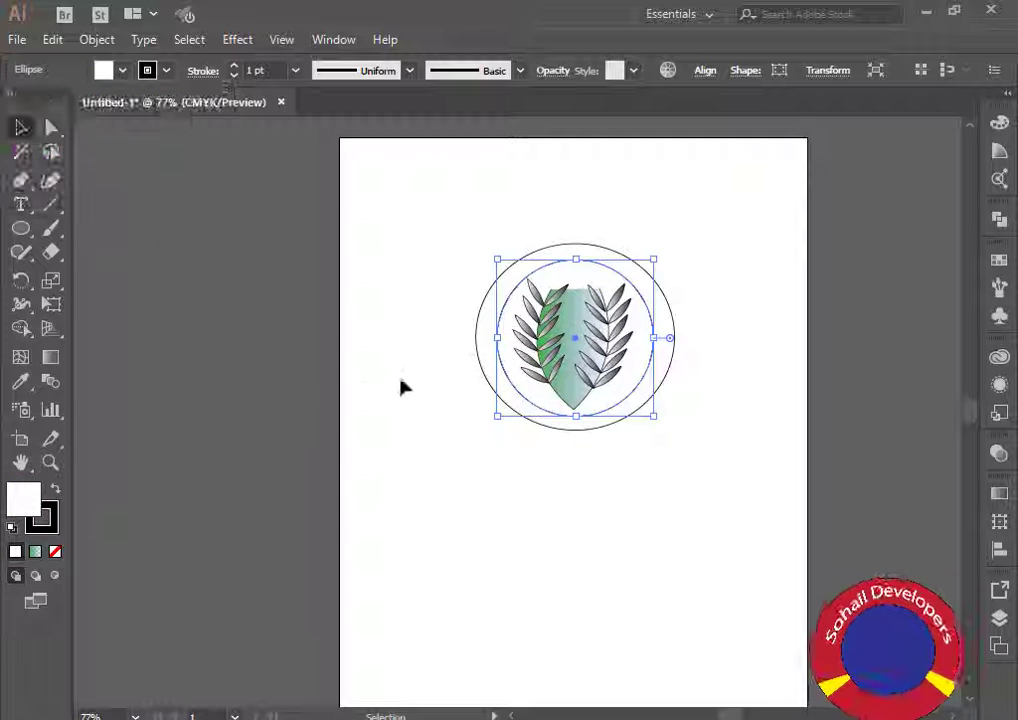
pyautogui.click(482, 506)
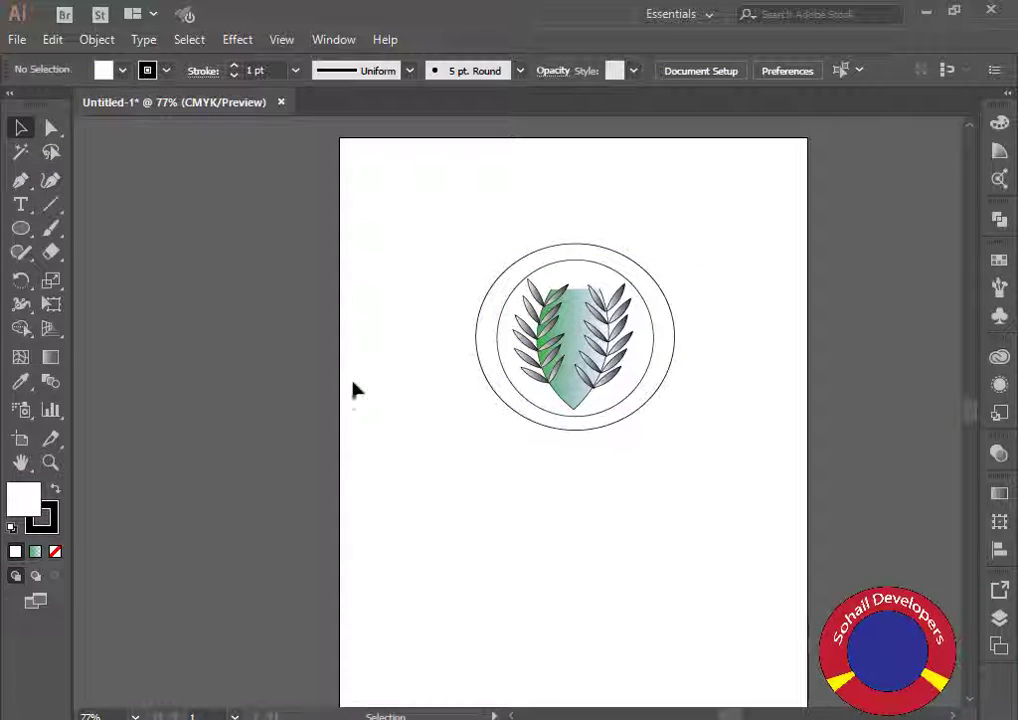
# Add the text "sHABIR SCHOOL SYSTEM" above the circles and enlarge it to slightly more than the outer circle's width.
pyautogui.click(21, 205)
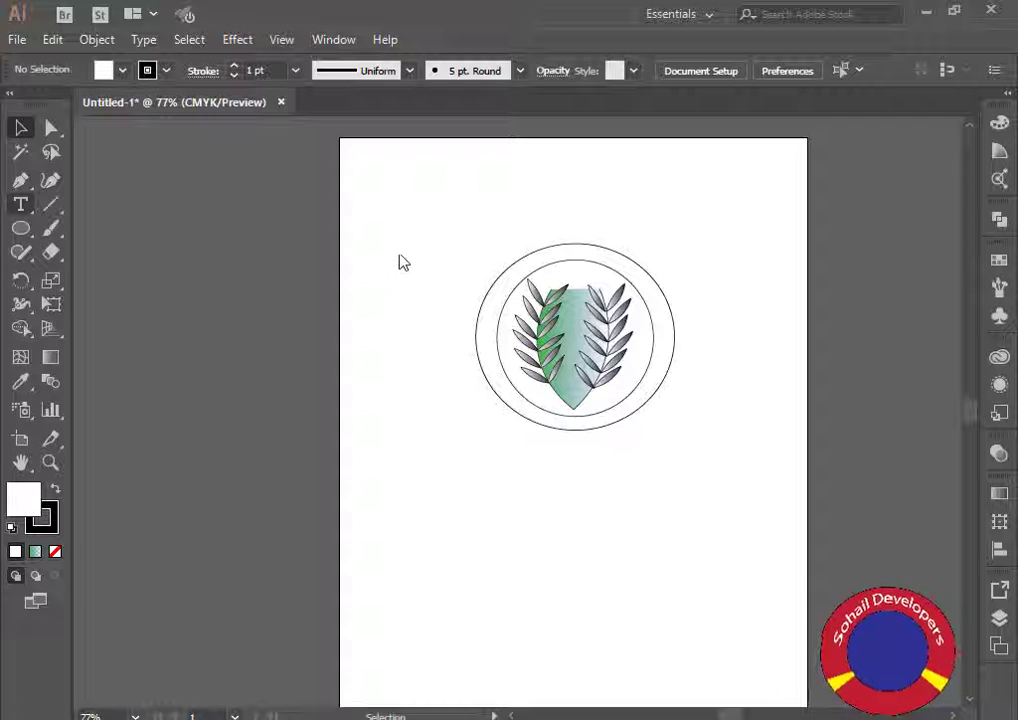
pyautogui.click(421, 247)
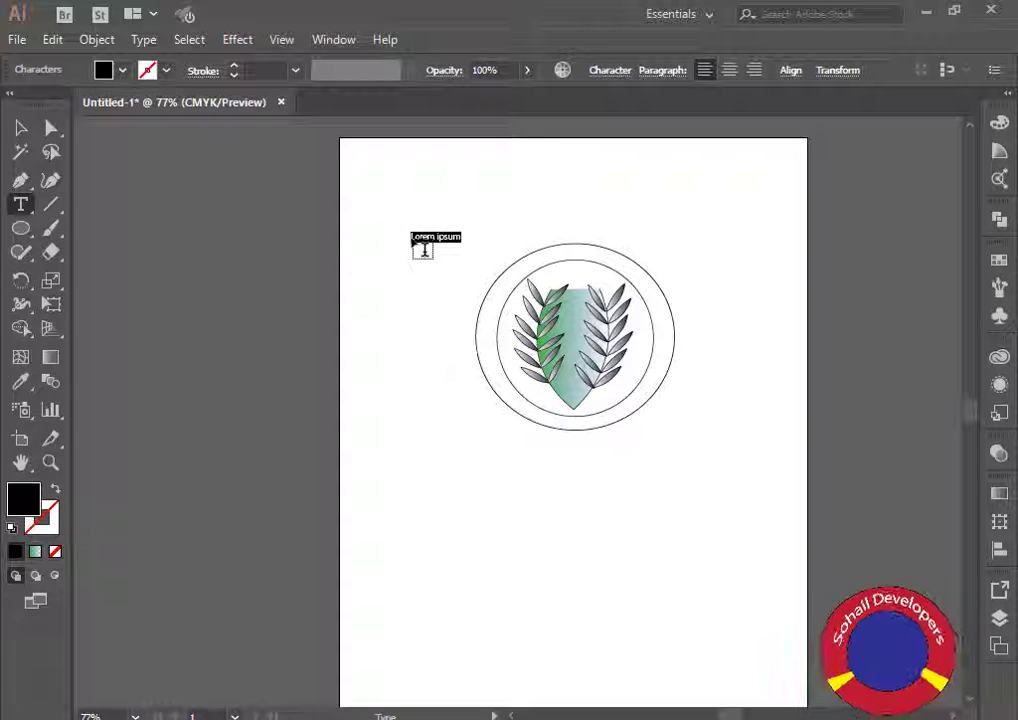
pyautogui.press('BackSpace')
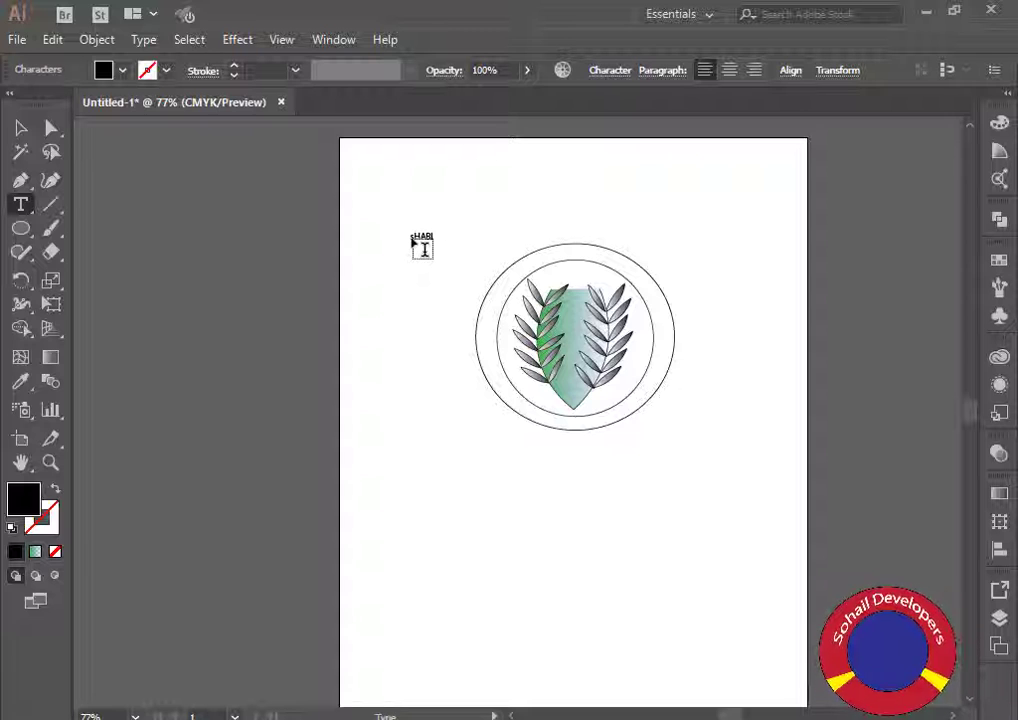
pyautogui.press('BackSpace')
pyautogui.press('BackSpace')
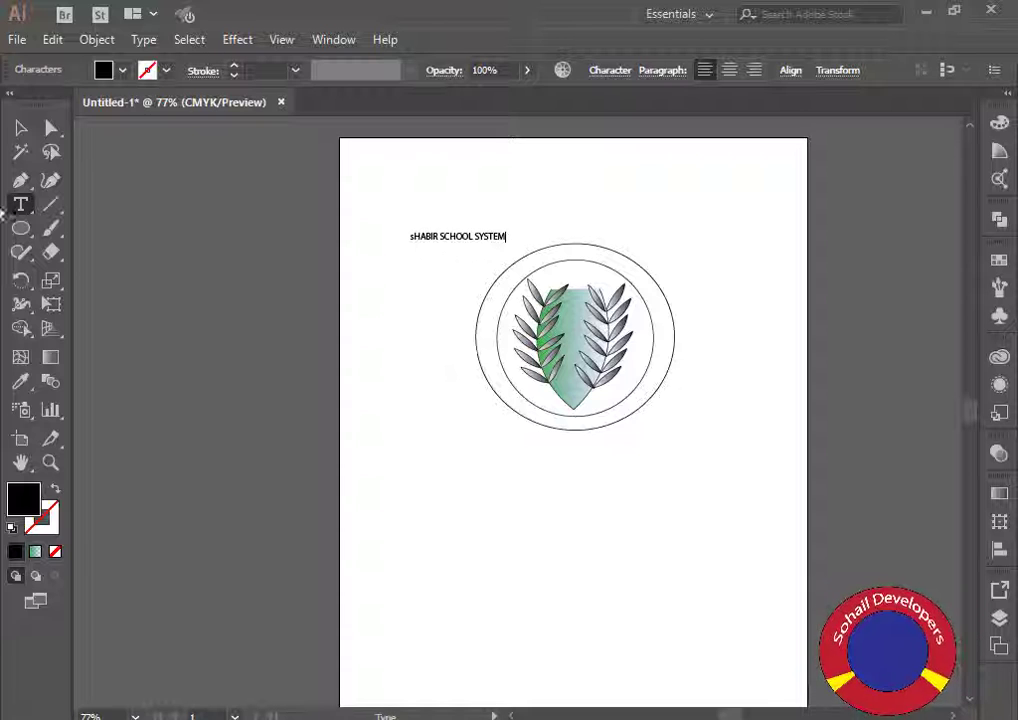
pyautogui.click(20, 128)
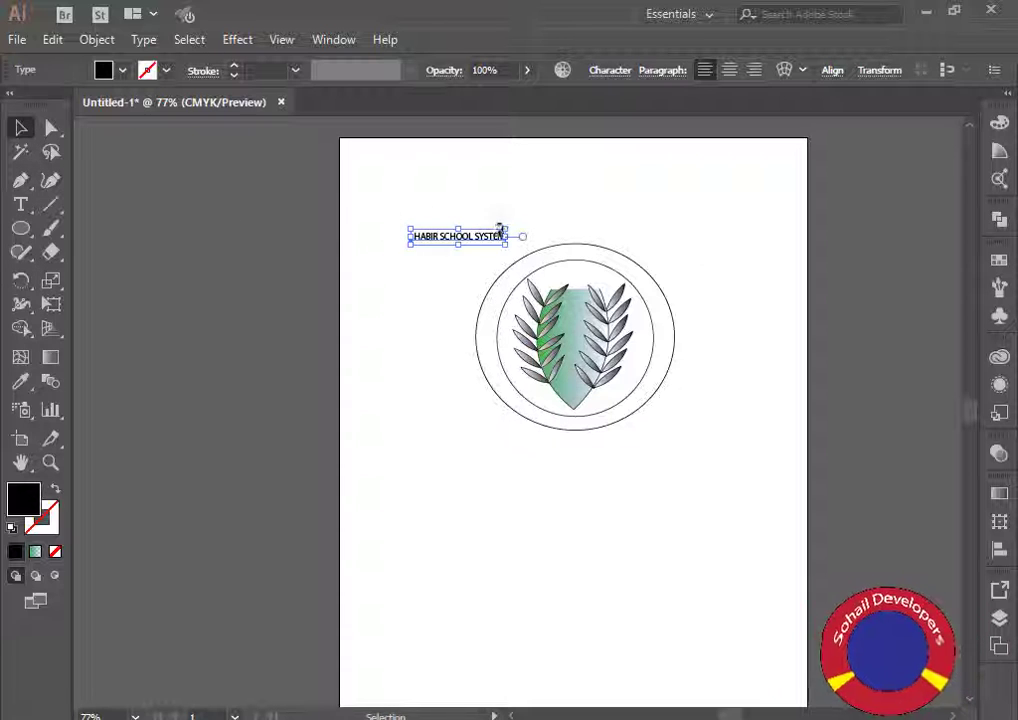
pyautogui.moveTo(516, 226); pyautogui.dragTo(641, 208)
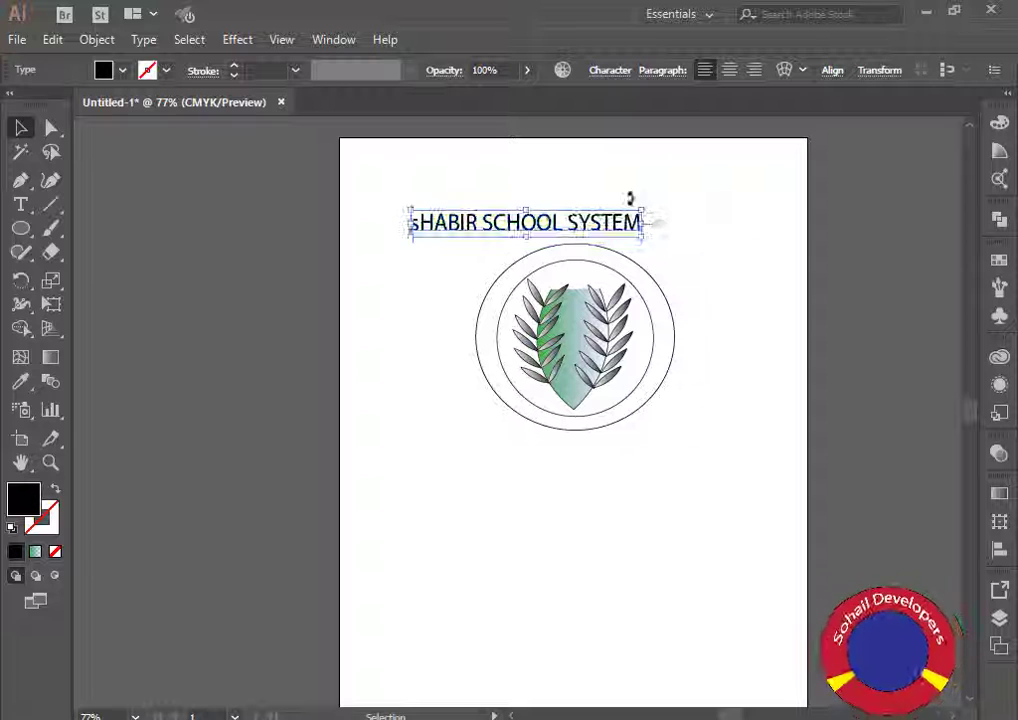
# Warp the school name text with a horizontal Arc style at 93% bend.
pyautogui.click(785, 72)
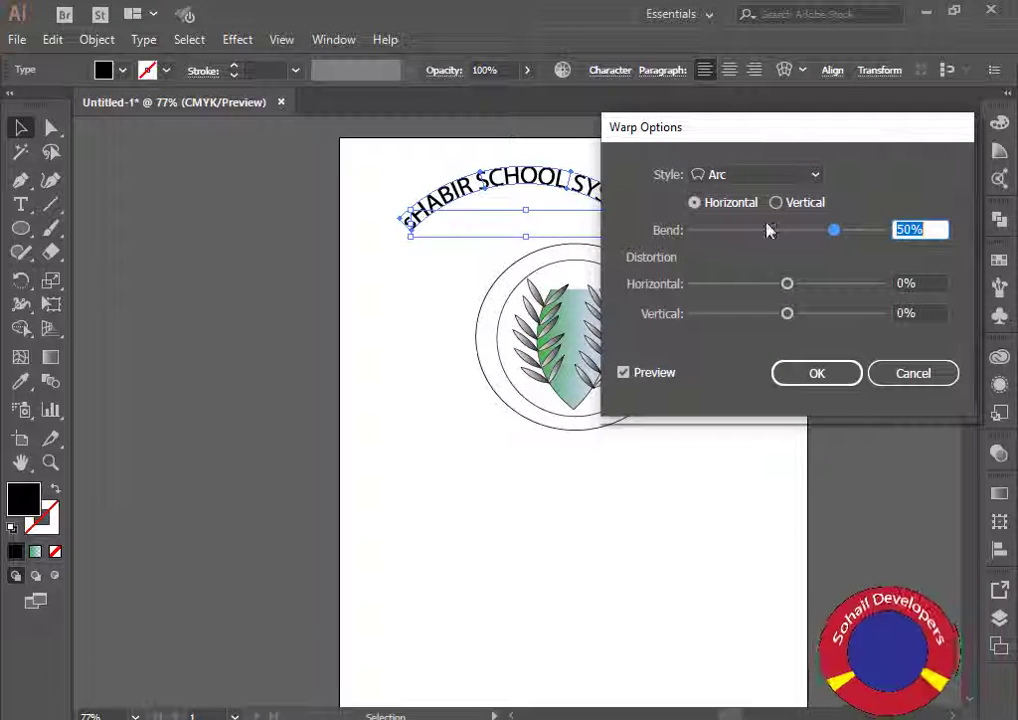
pyautogui.moveTo(835, 230); pyautogui.dragTo(860, 234)
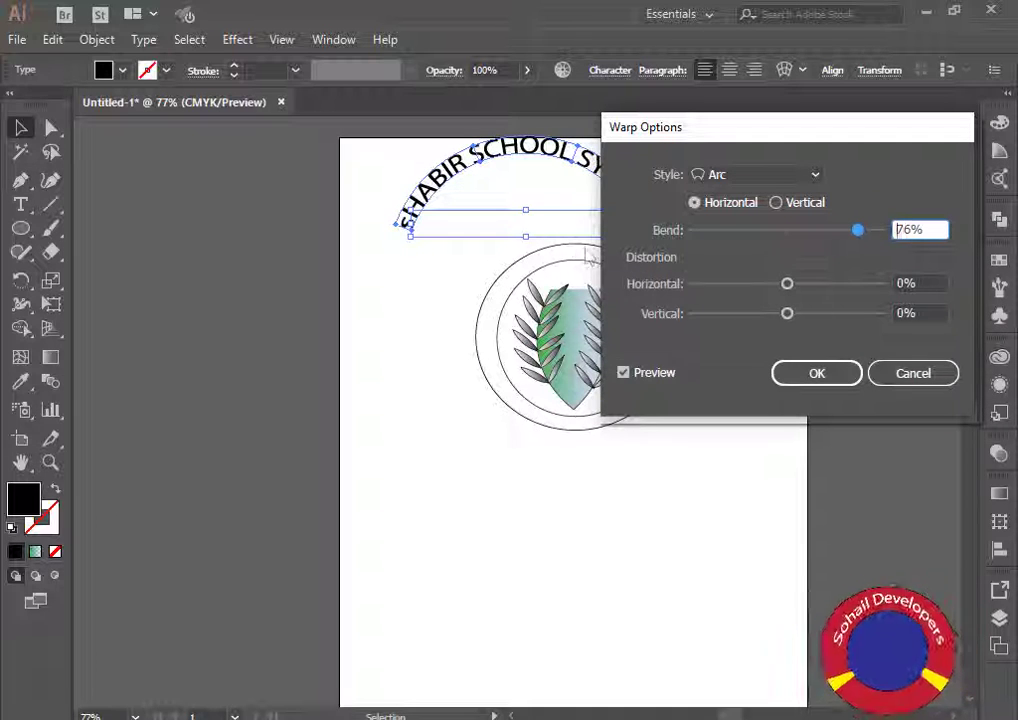
pyautogui.moveTo(861, 232); pyautogui.dragTo(872, 237)
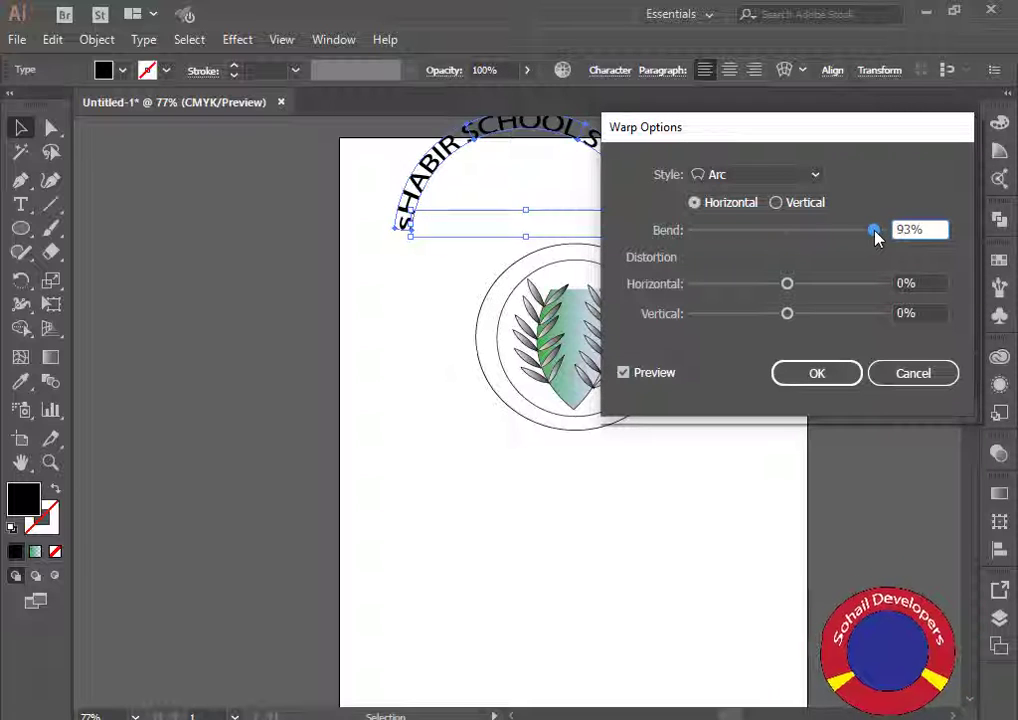
pyautogui.click(816, 374)
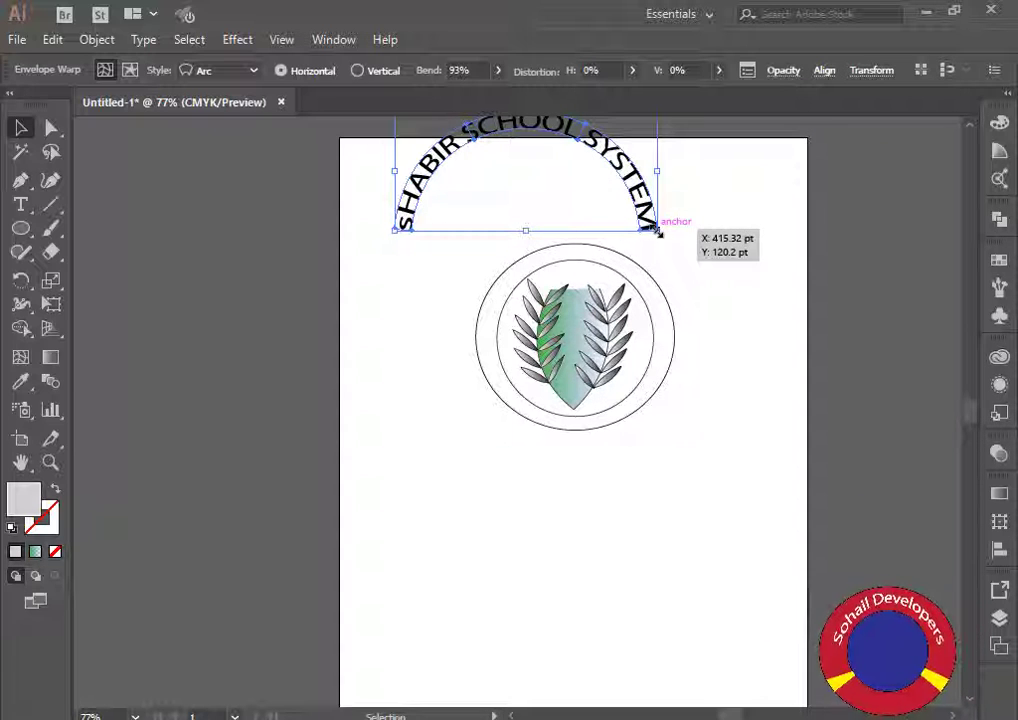
# Shrink the arched text and fit it into the upper part of the ring between the two circles.
pyautogui.moveTo(657, 231); pyautogui.dragTo(547, 203)
pyautogui.moveTo(598, 260)
pyautogui.mouseDown()
pyautogui.moveTo(598, 237)
pyautogui.moveTo(592, 261)
pyautogui.mouseUp()
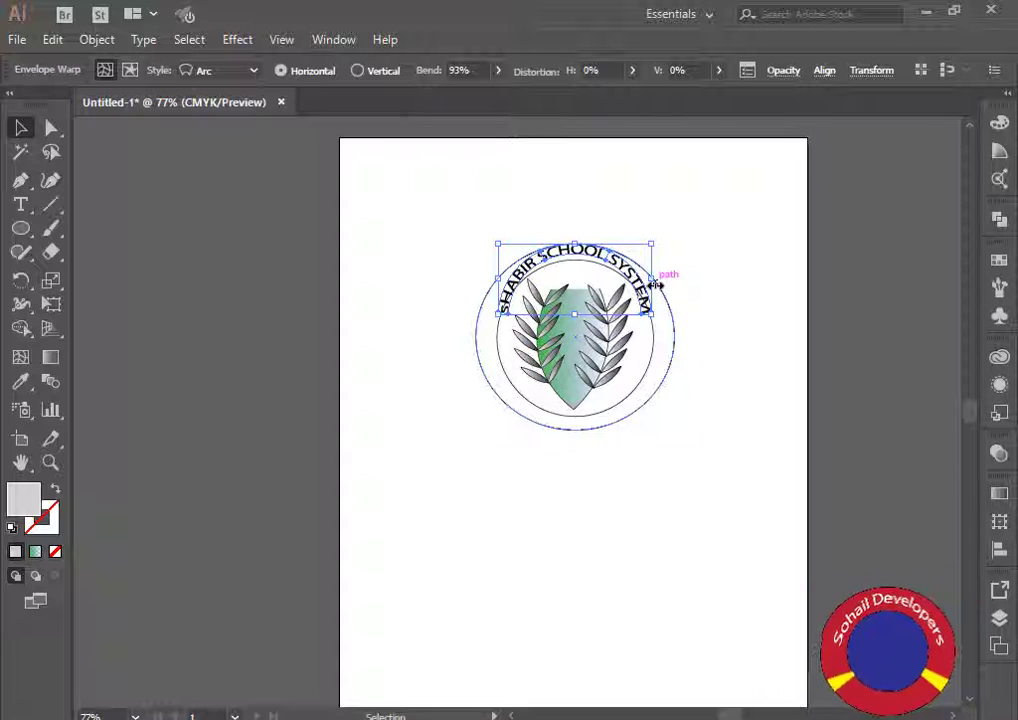
pyautogui.moveTo(656, 285); pyautogui.dragTo(658, 286)
pyautogui.moveTo(577, 243); pyautogui.dragTo(578, 249)
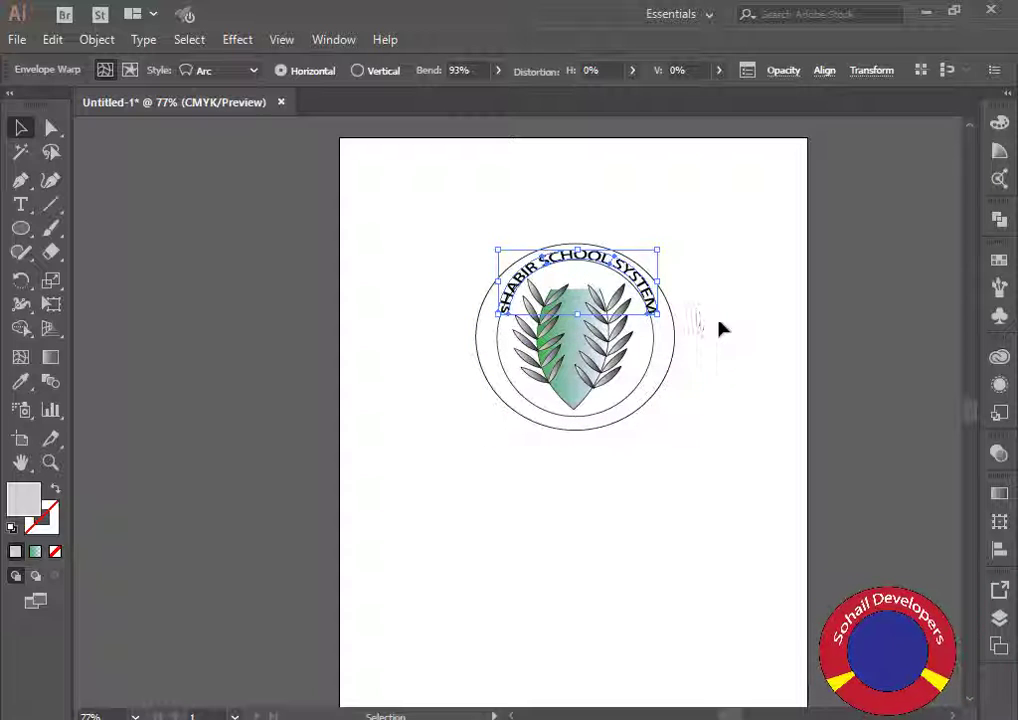
pyautogui.moveTo(497, 284); pyautogui.dragTo(484, 290)
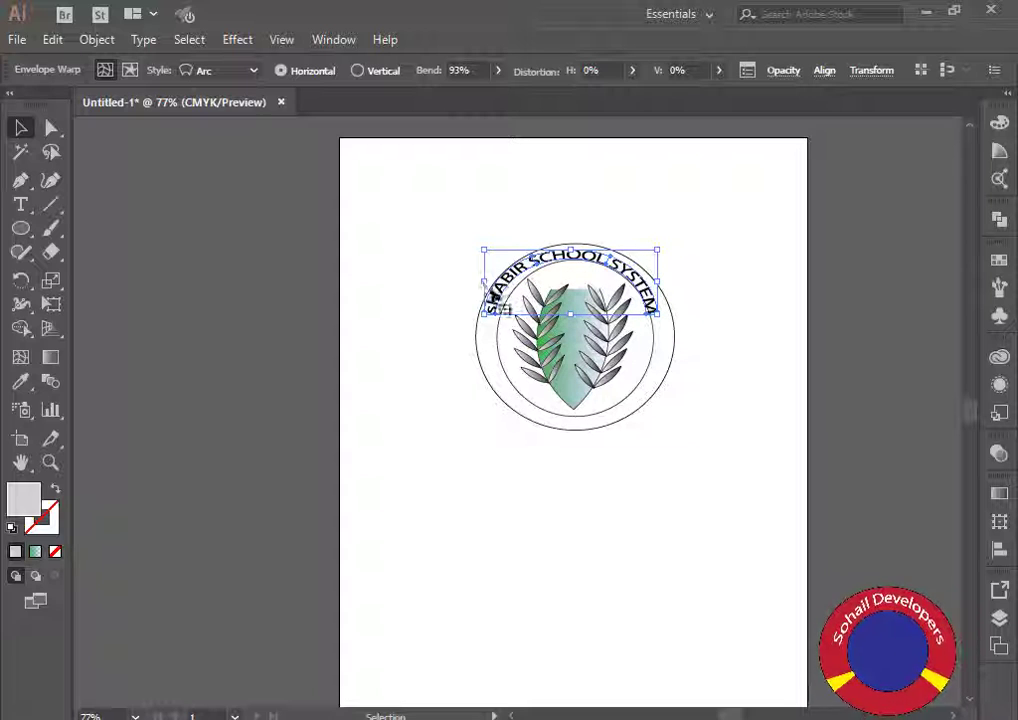
pyautogui.click(20, 204)
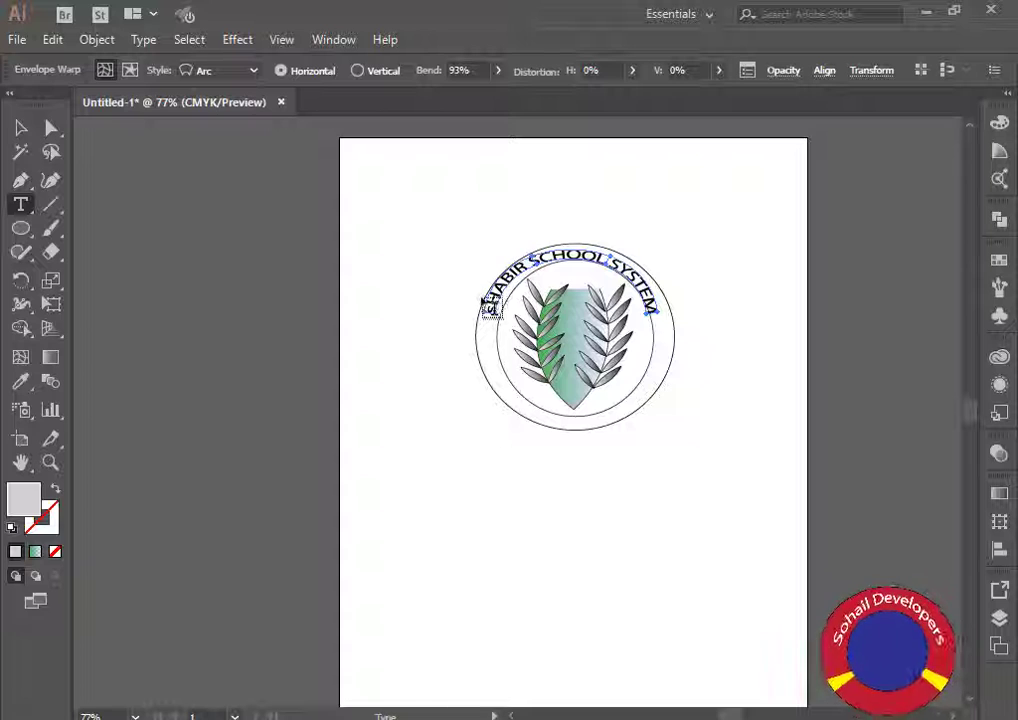
pyautogui.click(474, 389)
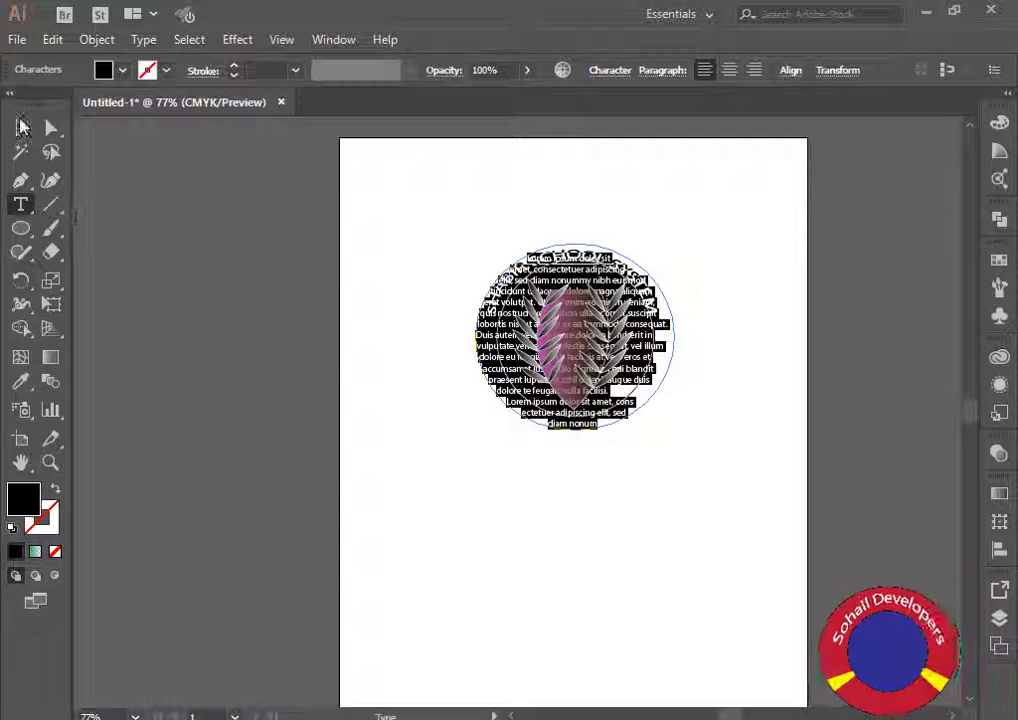
pyautogui.click(20, 128)
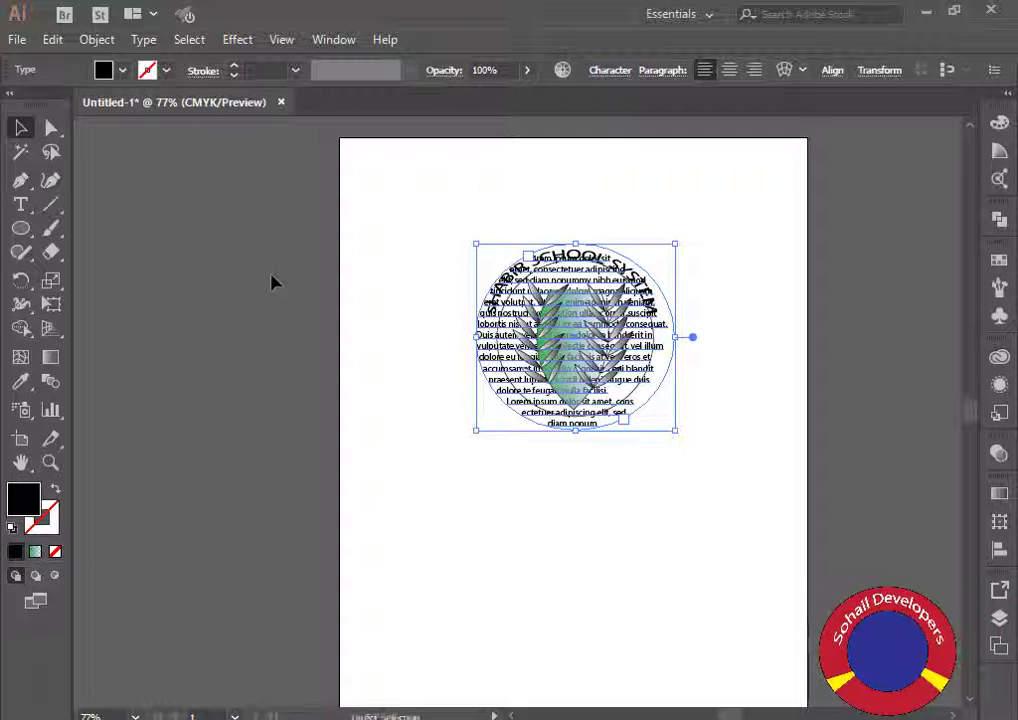
pyautogui.hotkey('ctrl', 'z')
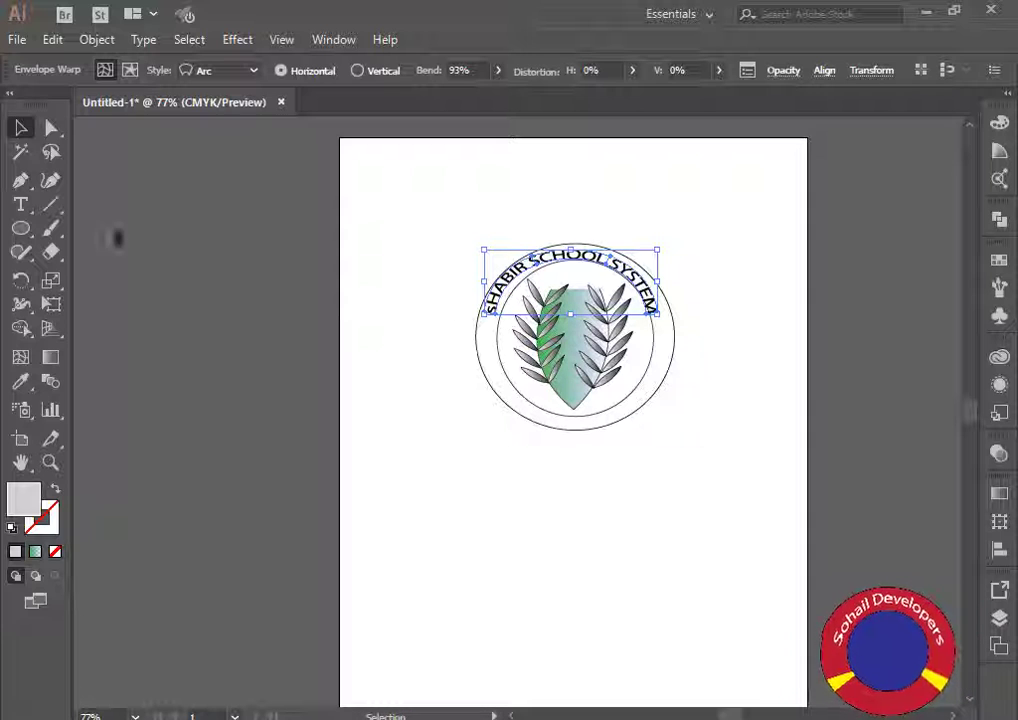
pyautogui.click(21, 205)
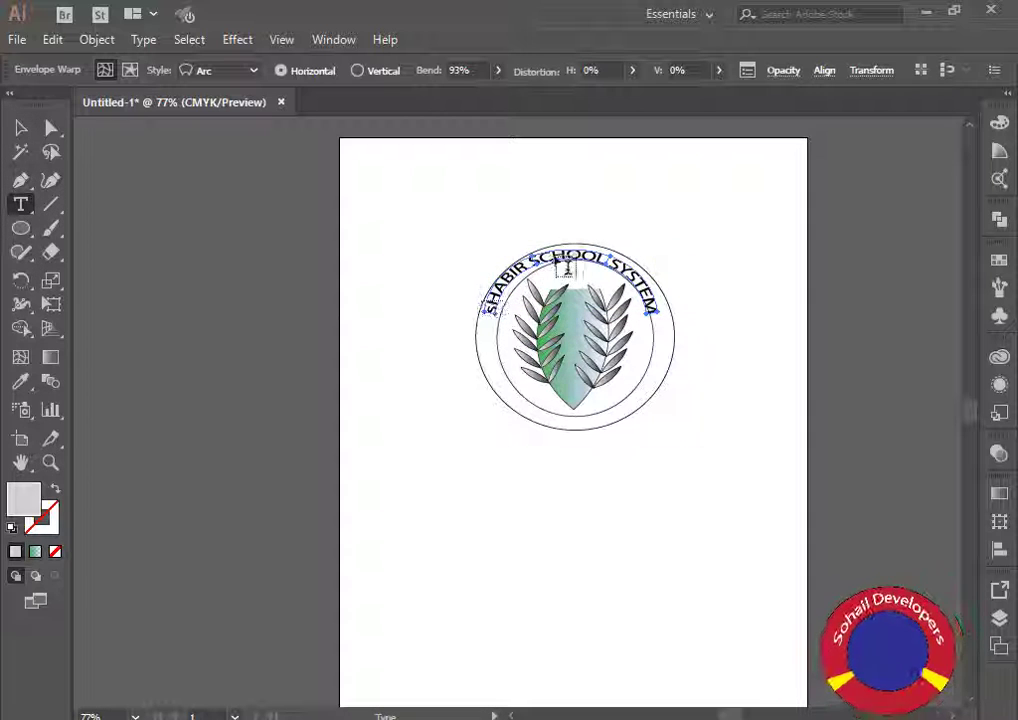
pyautogui.click(564, 248)
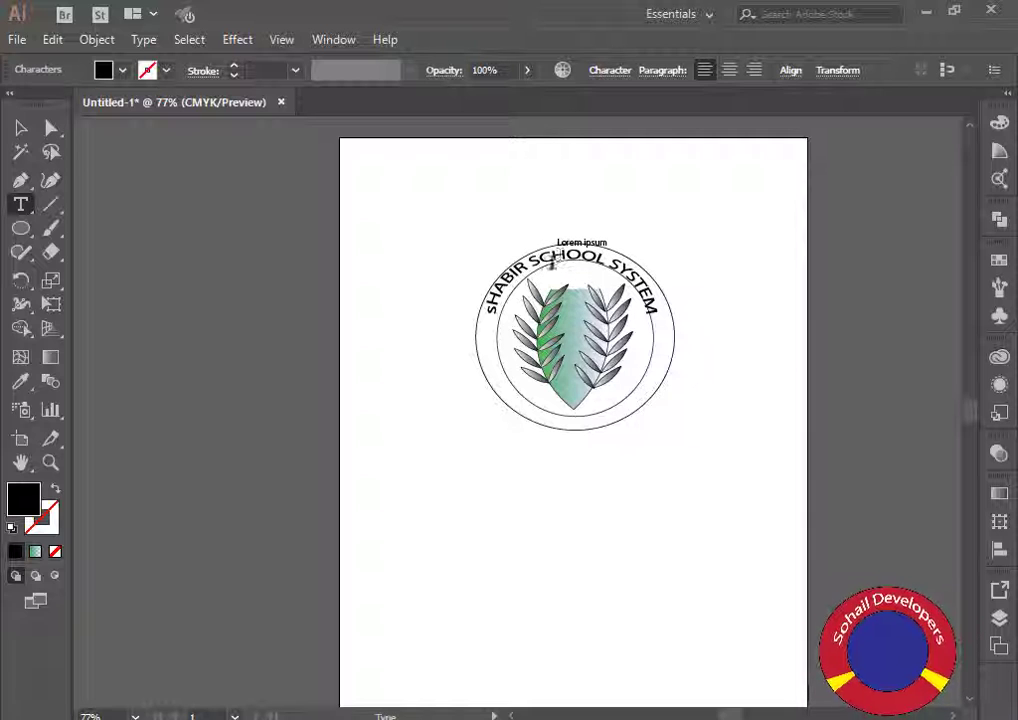
pyautogui.click(21, 128)
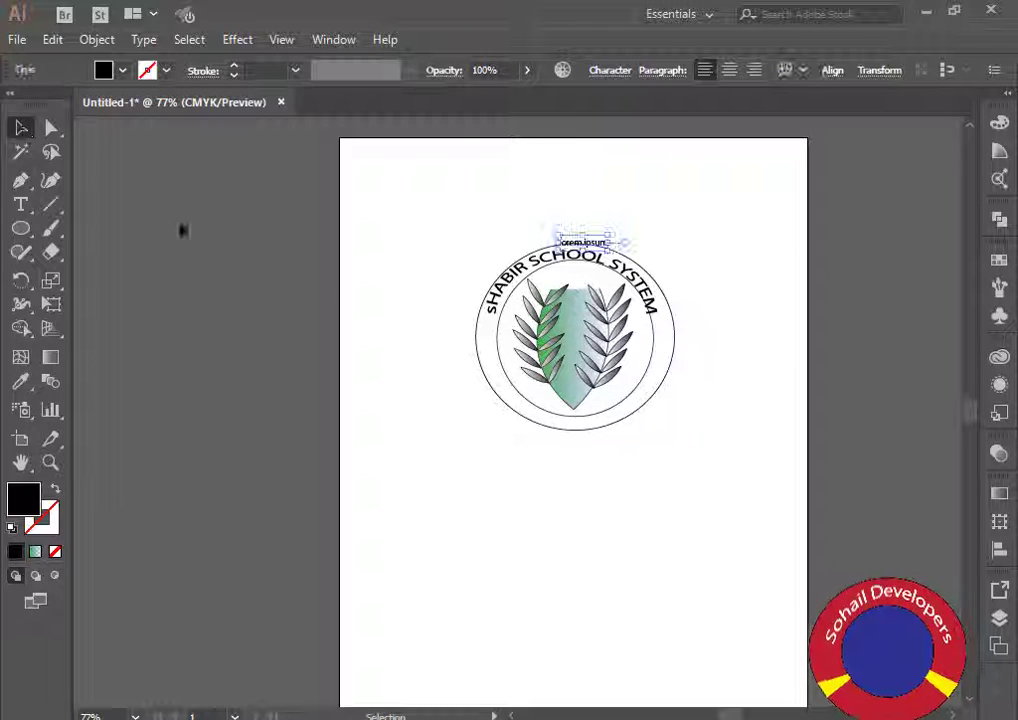
pyautogui.click(438, 282)
pyautogui.click(490, 300)
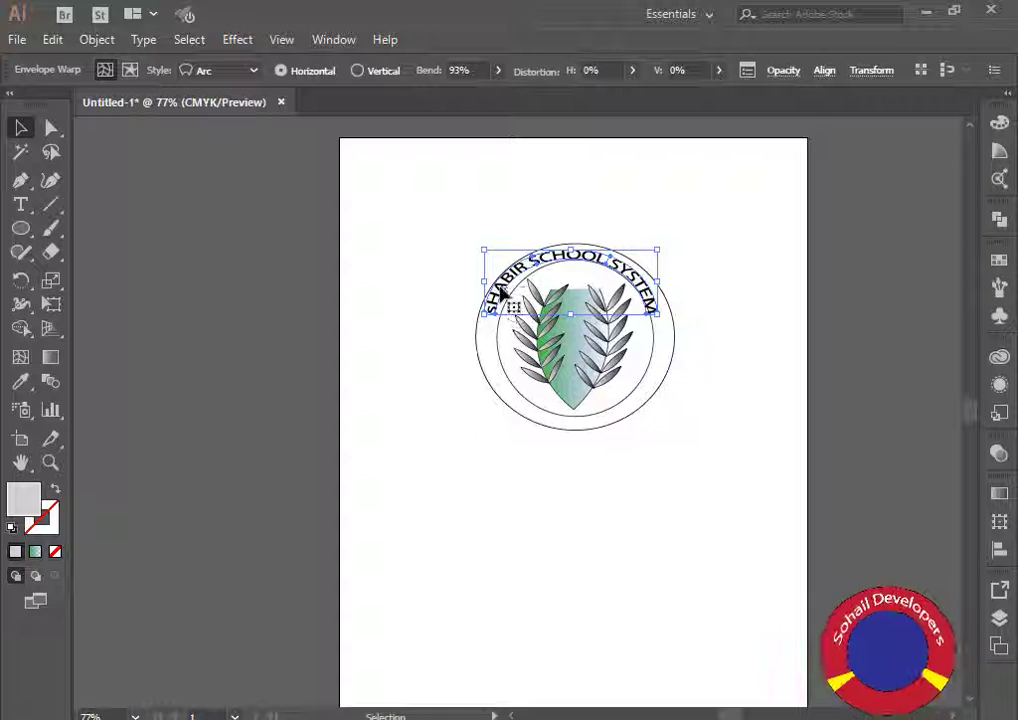
pyautogui.rightClick(502, 288)
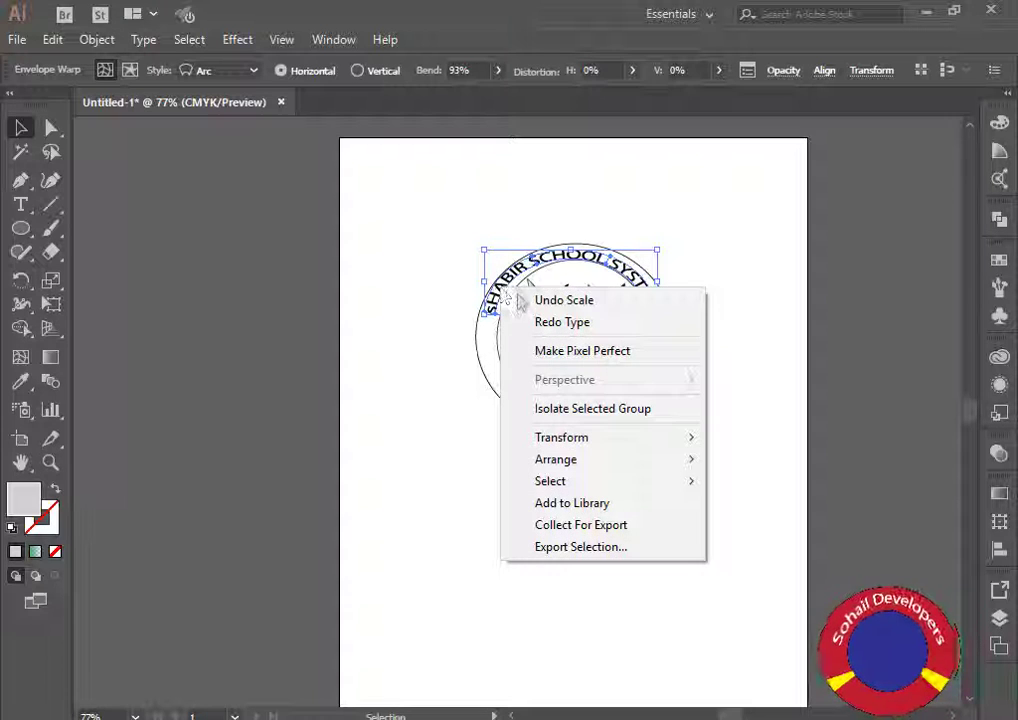
pyautogui.click(461, 561)
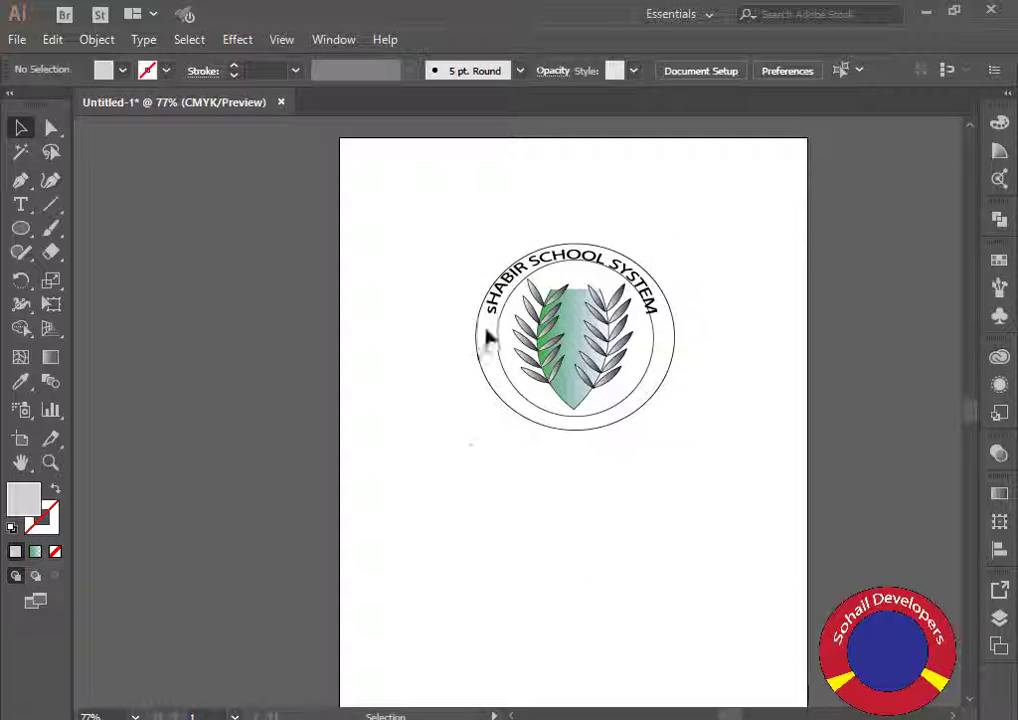
# Replace the lowercase first letter of the arched school name with a capital S and leave the envelope's isolation mode.
pyautogui.click(495, 312)
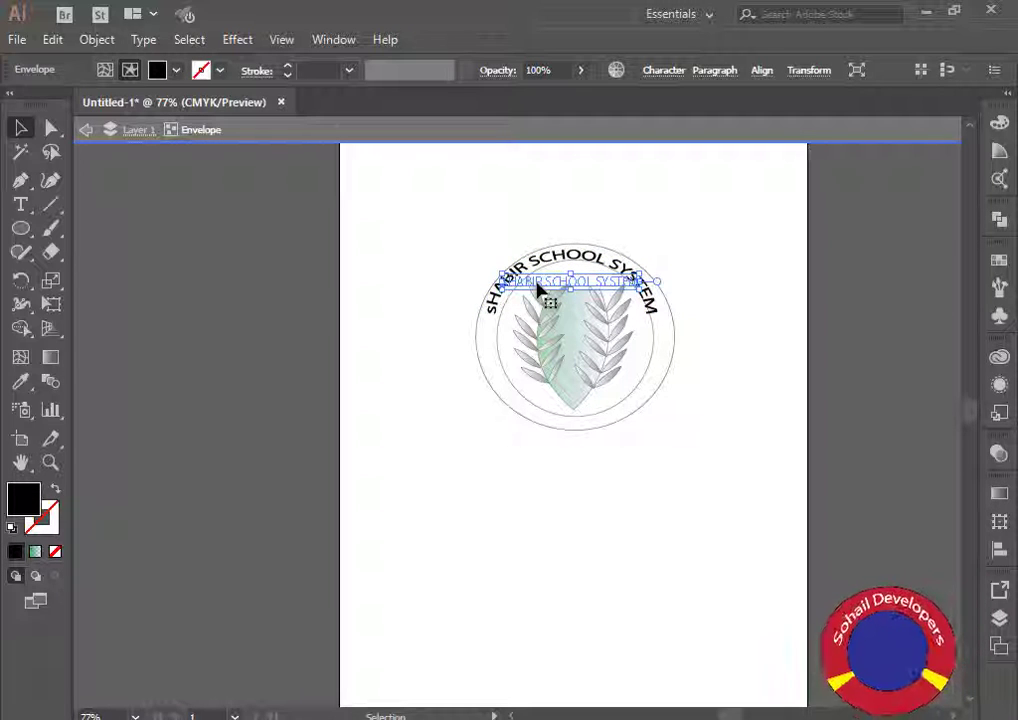
pyautogui.press('t')
pyautogui.click(536, 286)
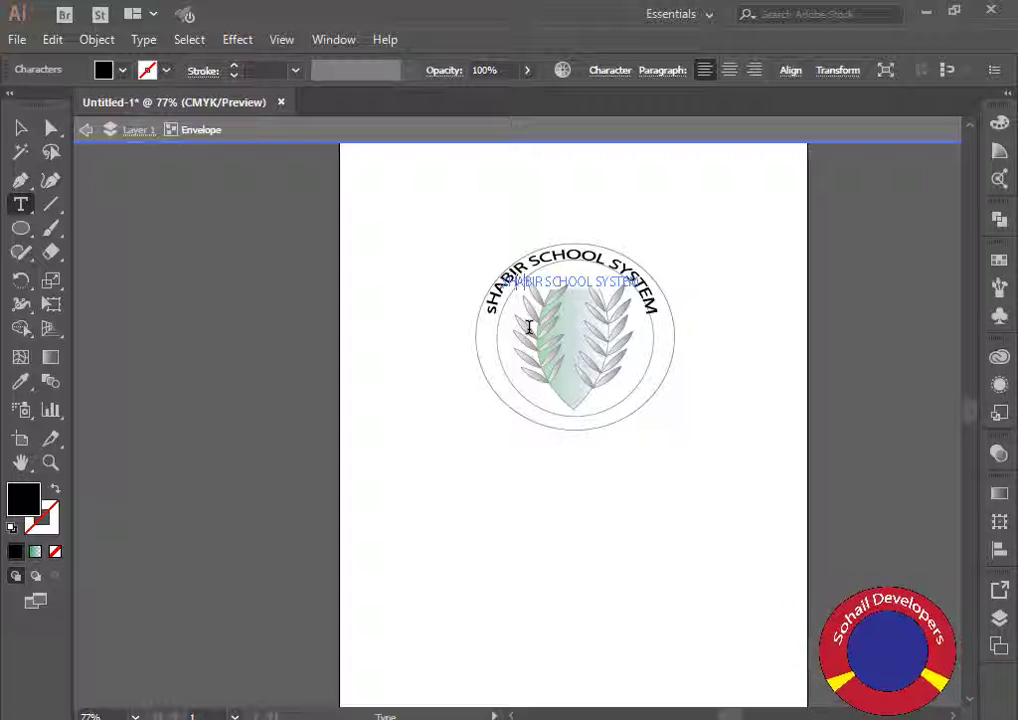
pyautogui.press('BackSpace')
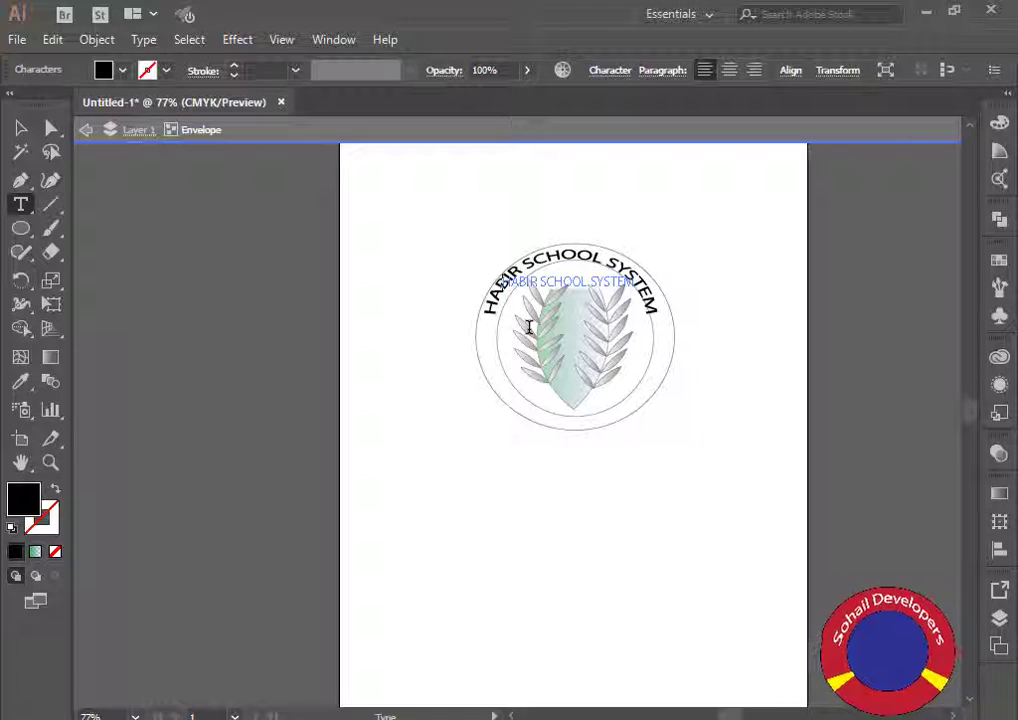
pyautogui.write('S')
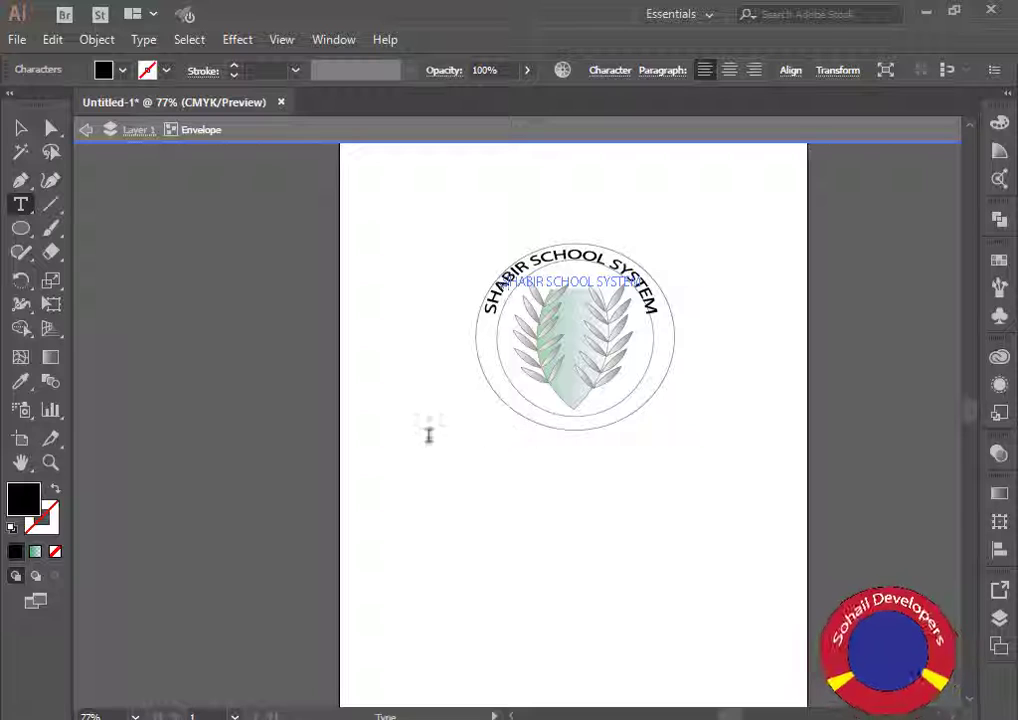
pyautogui.click(22, 128)
pyautogui.click(478, 511)
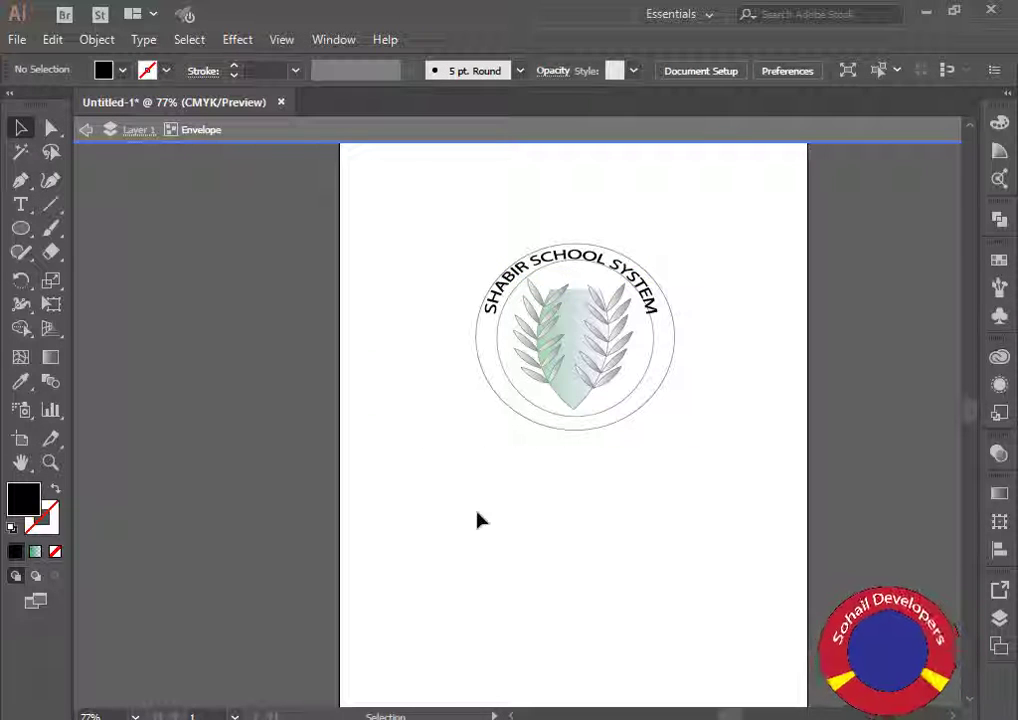
pyautogui.click(630, 280)
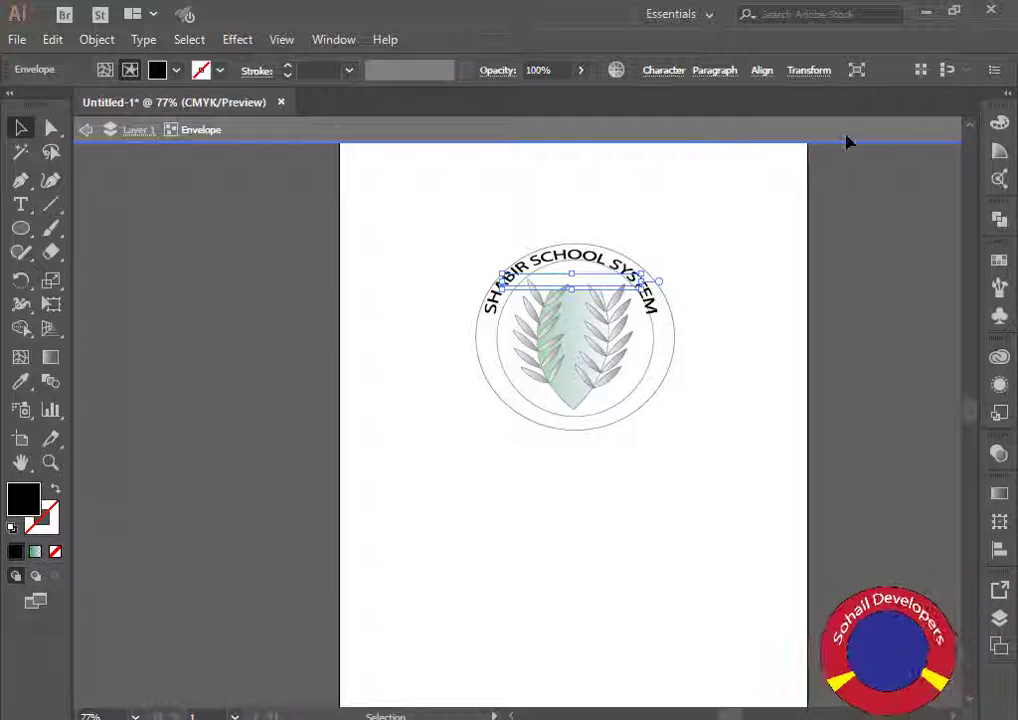
pyautogui.click(325, 132)
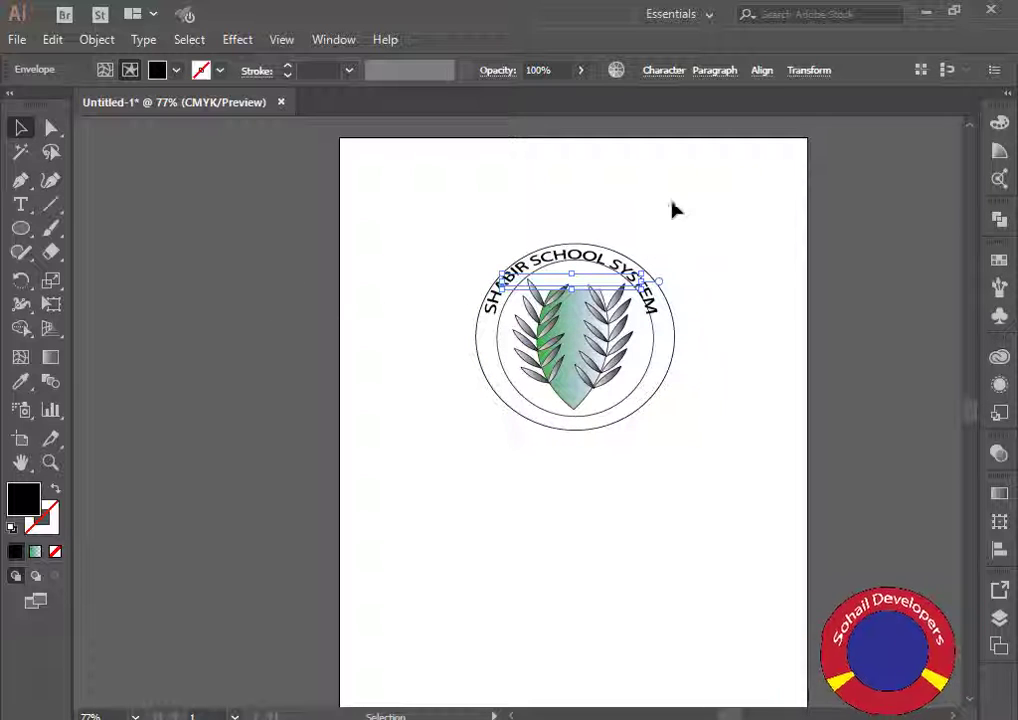
# Make the arched school name slightly taller and narrower so it fits centred in the upper ring between the two circles.
pyautogui.click(766, 275)
pyautogui.moveTo(769, 220); pyautogui.dragTo(452, 318)
pyautogui.click(516, 218)
pyautogui.click(580, 263)
pyautogui.moveTo(580, 263)
pyautogui.mouseDown()
pyautogui.moveTo(573, 228)
pyautogui.moveTo(612, 268)
pyautogui.moveTo(572, 267)
pyautogui.moveTo(573, 277)
pyautogui.mouseUp()
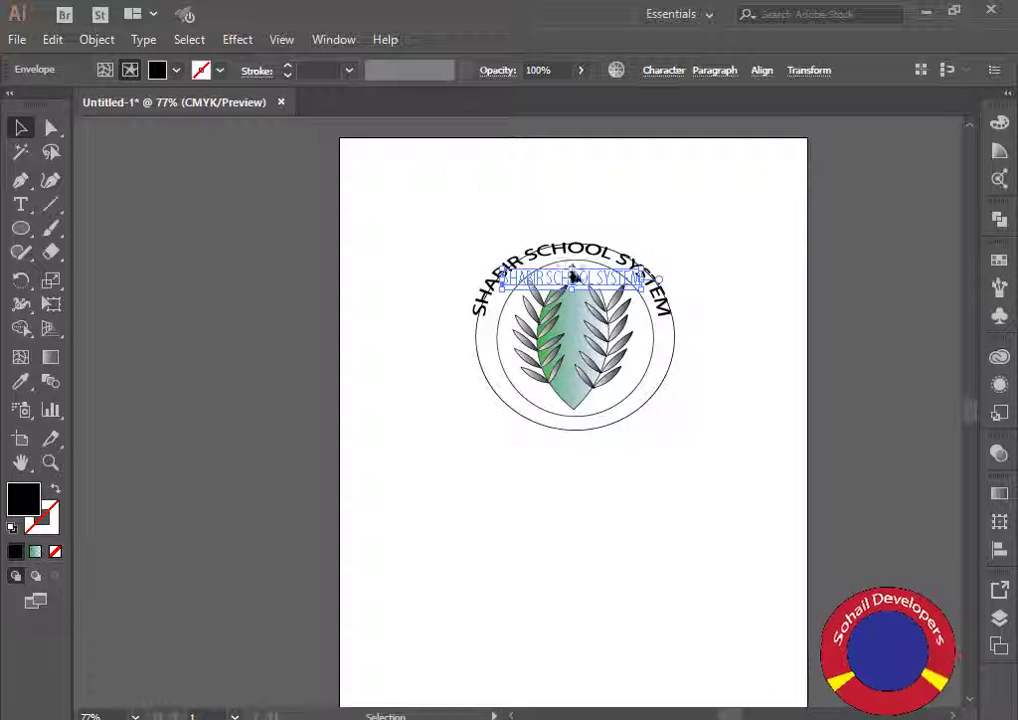
pyautogui.moveTo(500, 279); pyautogui.dragTo(520, 284)
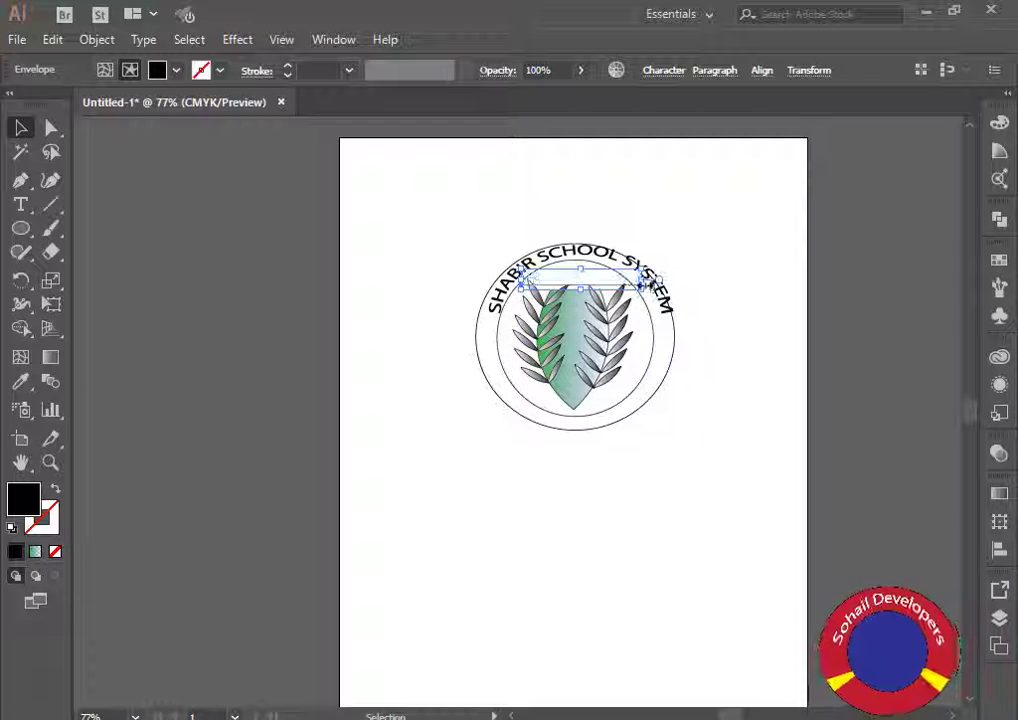
pyautogui.moveTo(648, 284)
pyautogui.mouseDown()
pyautogui.moveTo(667, 282)
pyautogui.moveTo(634, 288)
pyautogui.mouseUp()
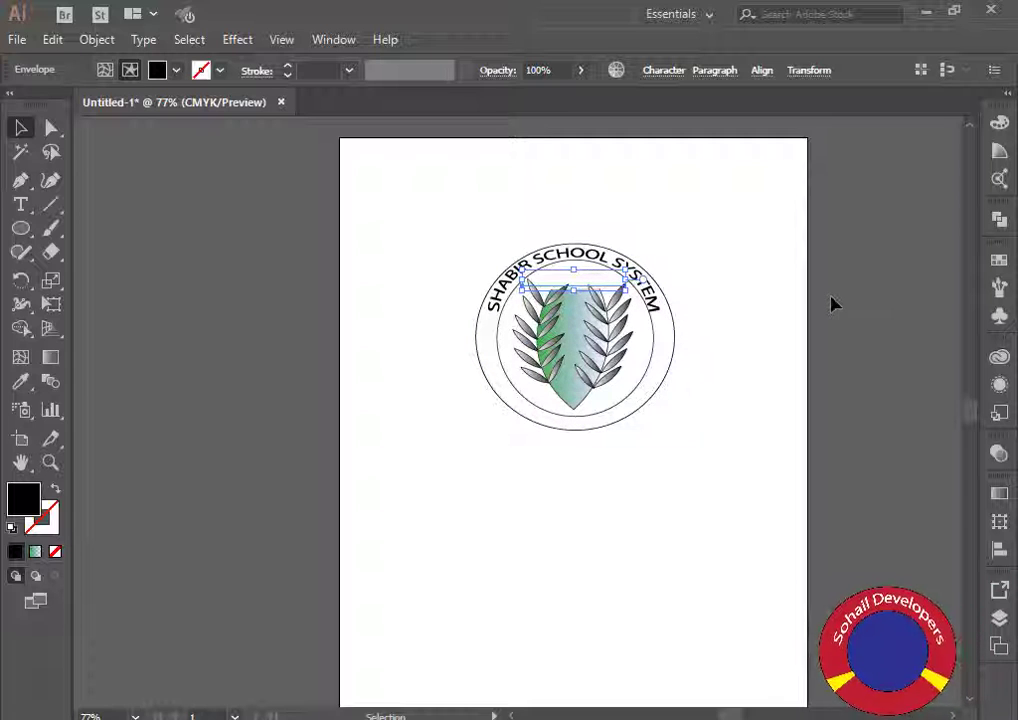
pyautogui.moveTo(521, 283); pyautogui.dragTo(531, 287)
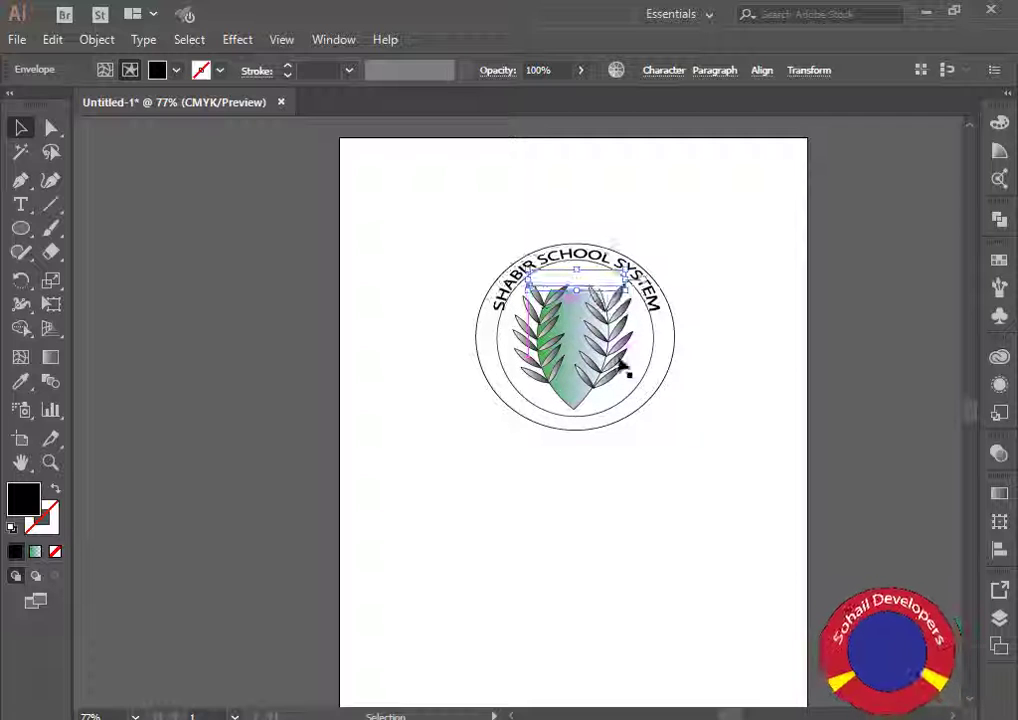
pyautogui.click(746, 336)
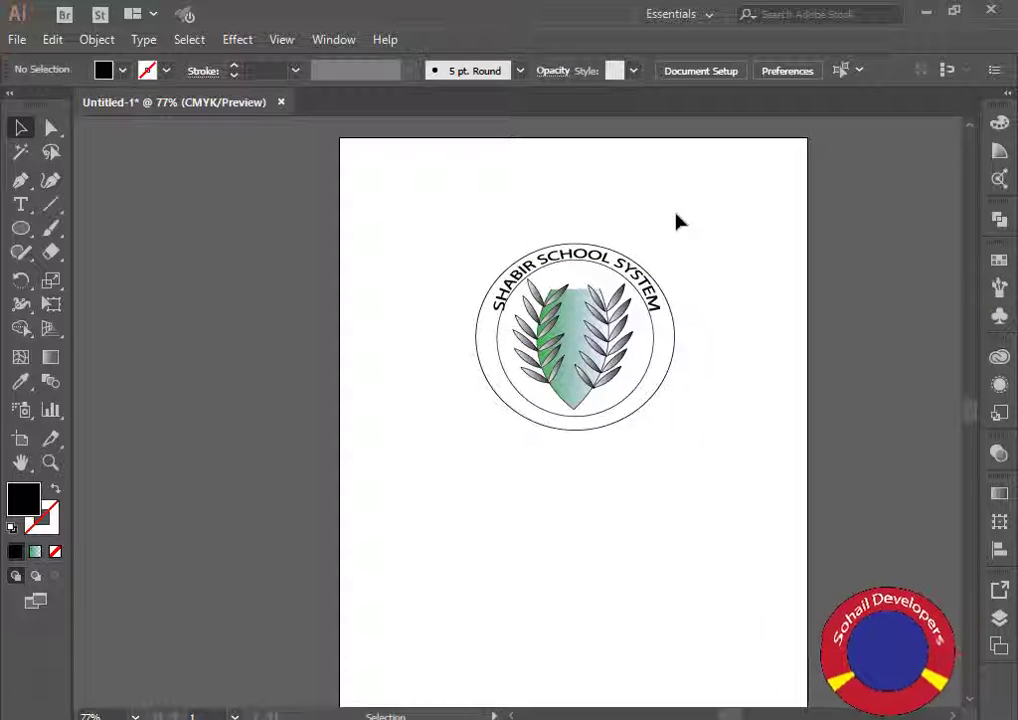
# Try black and yellow fills on the outer circle, finishing with no fill.
pyautogui.click(676, 344)
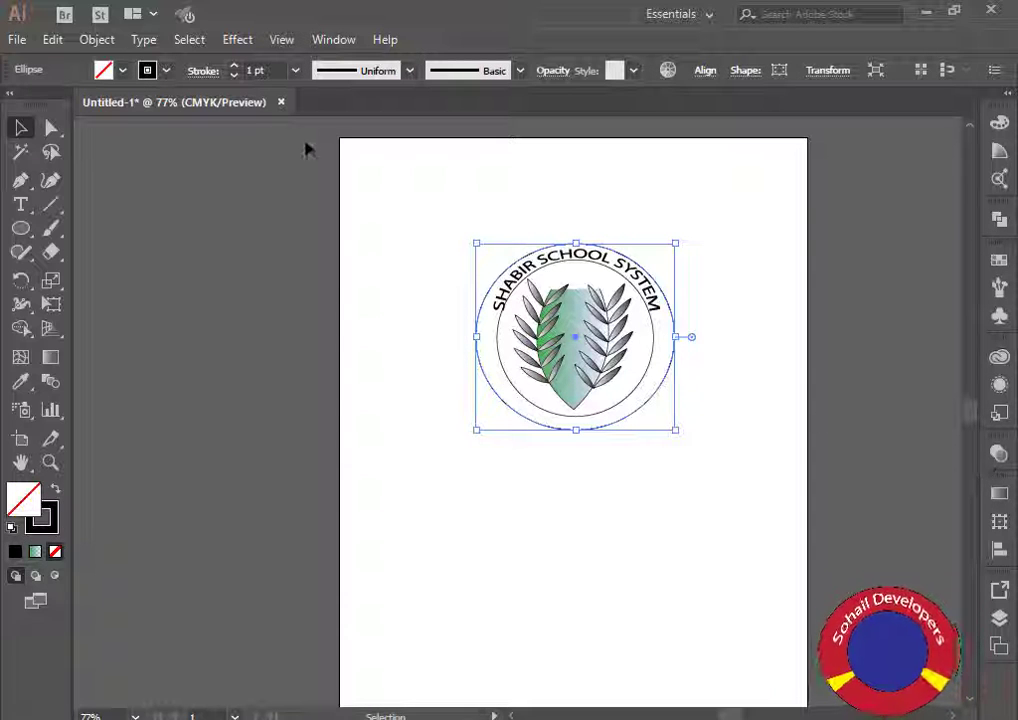
pyautogui.click(122, 70)
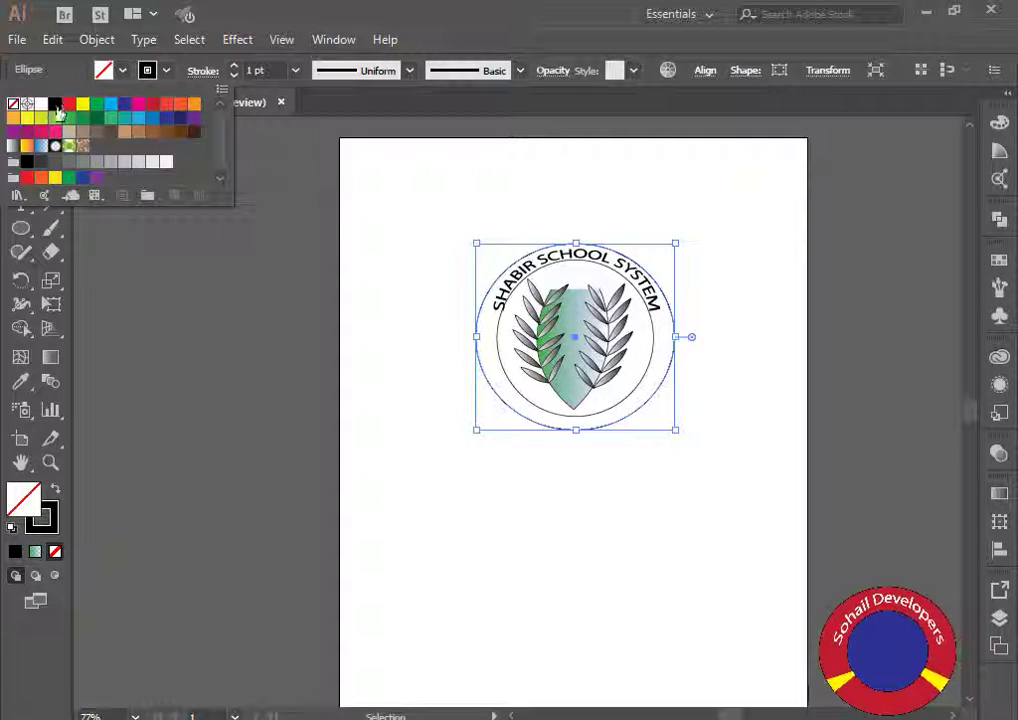
pyautogui.click(56, 108)
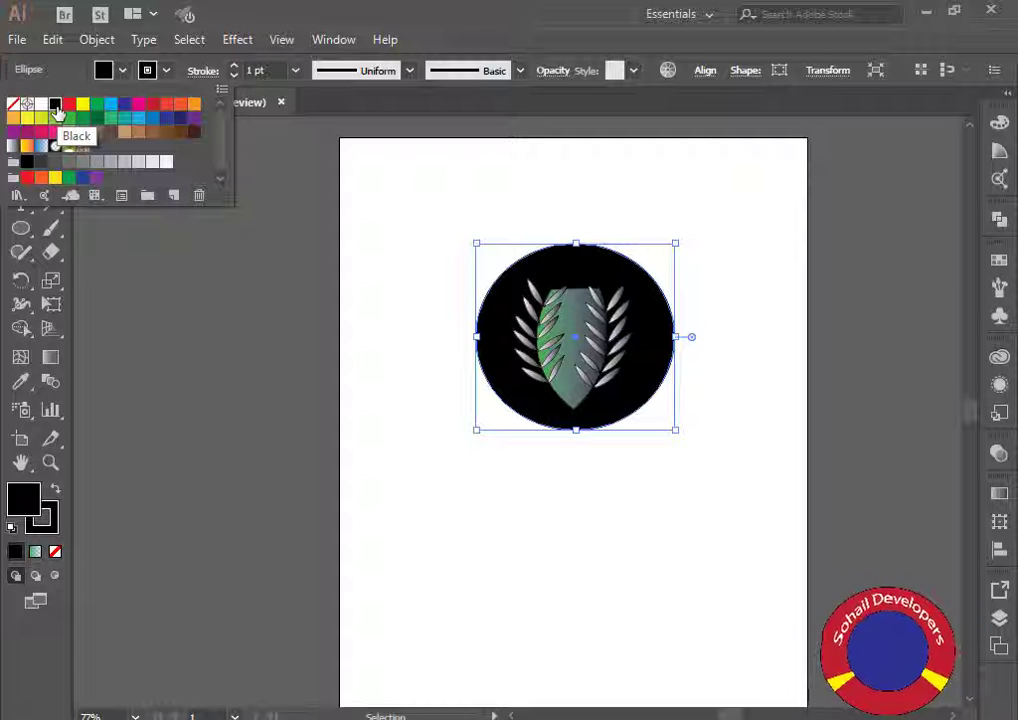
pyautogui.click(123, 71)
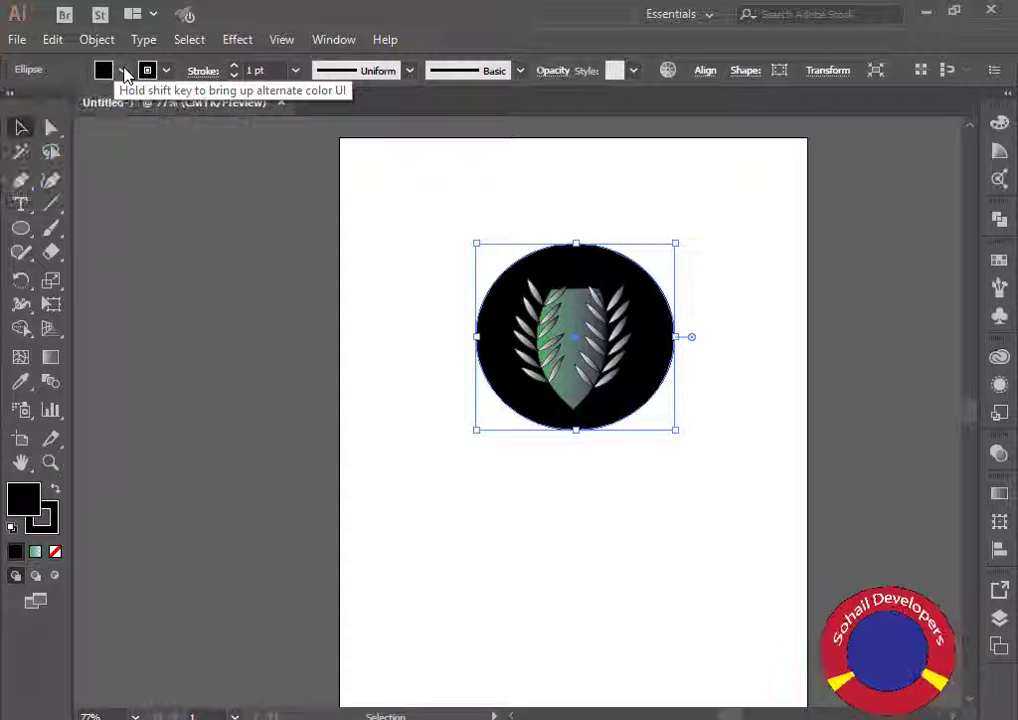
pyautogui.click(123, 71)
pyautogui.click(84, 106)
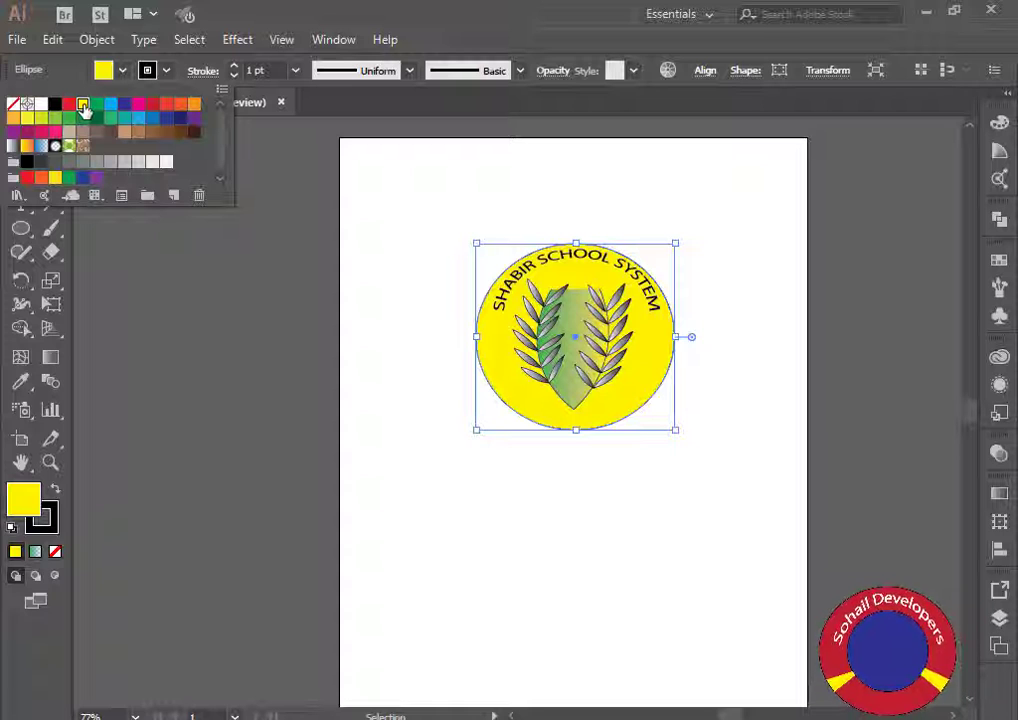
pyautogui.click(562, 281)
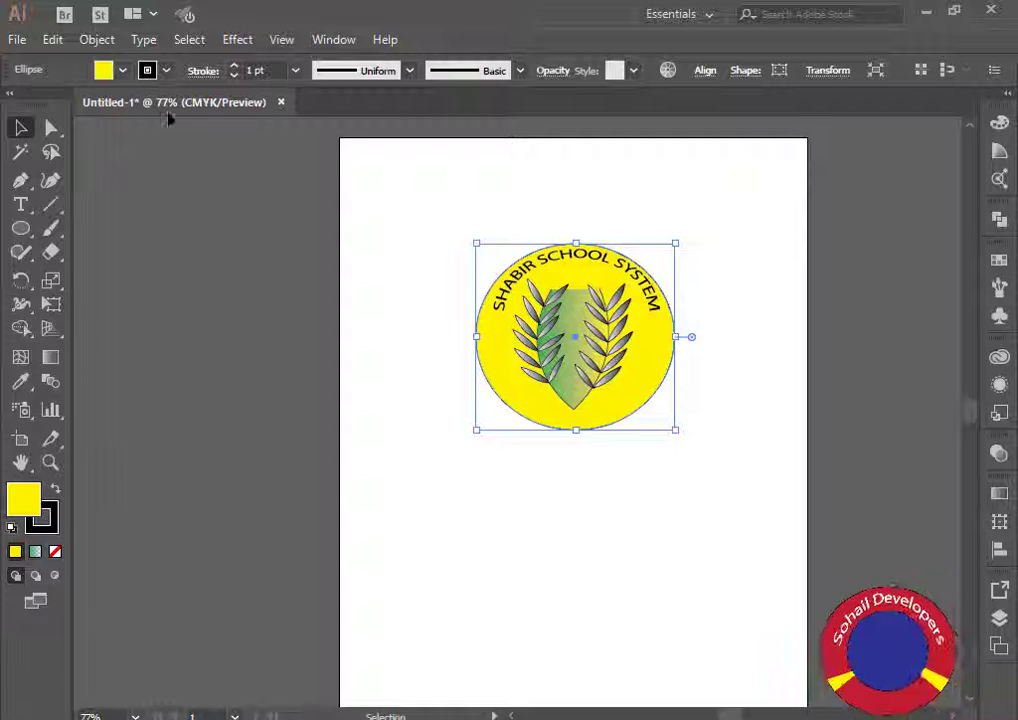
pyautogui.click(101, 69)
pyautogui.click(13, 104)
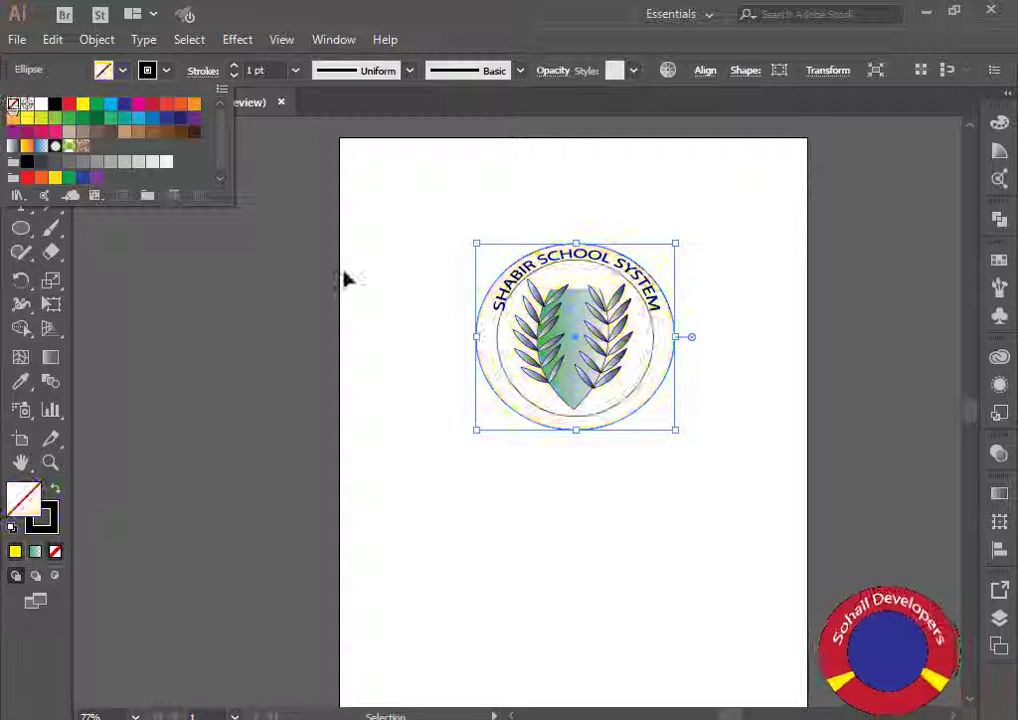
# Bring the white inner circle forward so it stacks above the outer circle.
pyautogui.click(658, 338)
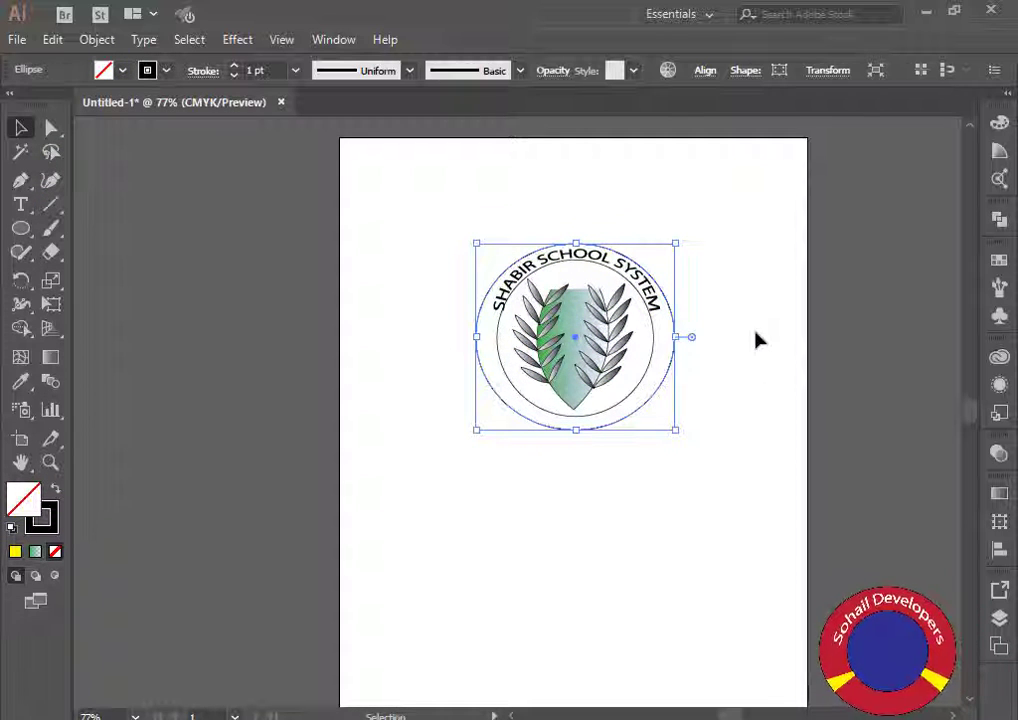
pyautogui.click(757, 338)
pyautogui.click(658, 338)
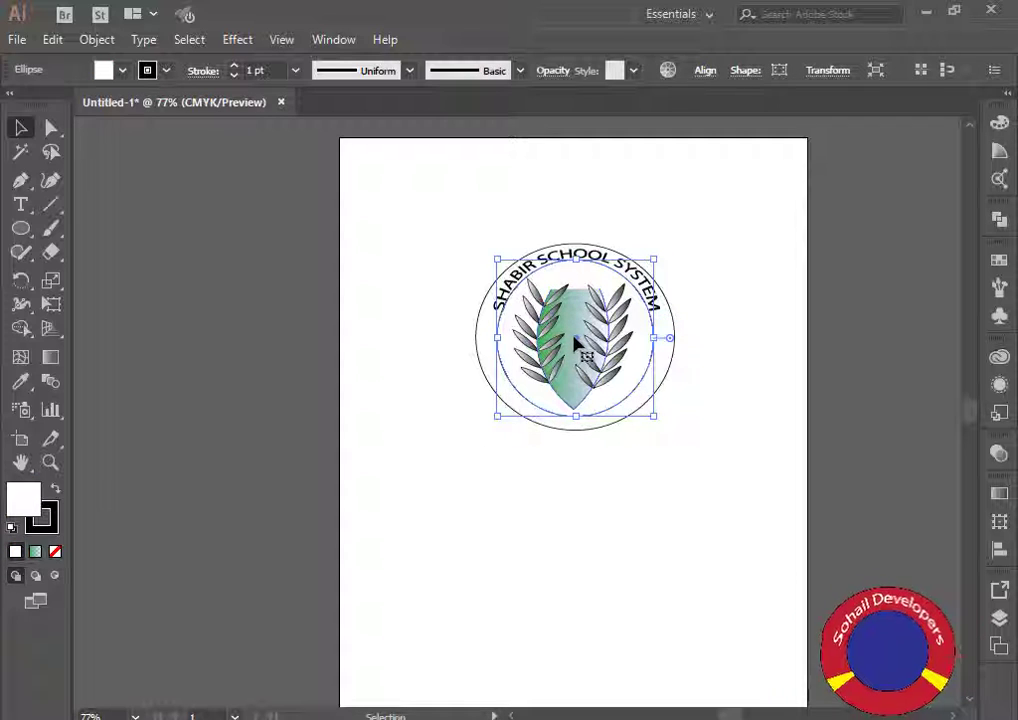
pyautogui.rightClick(575, 345)
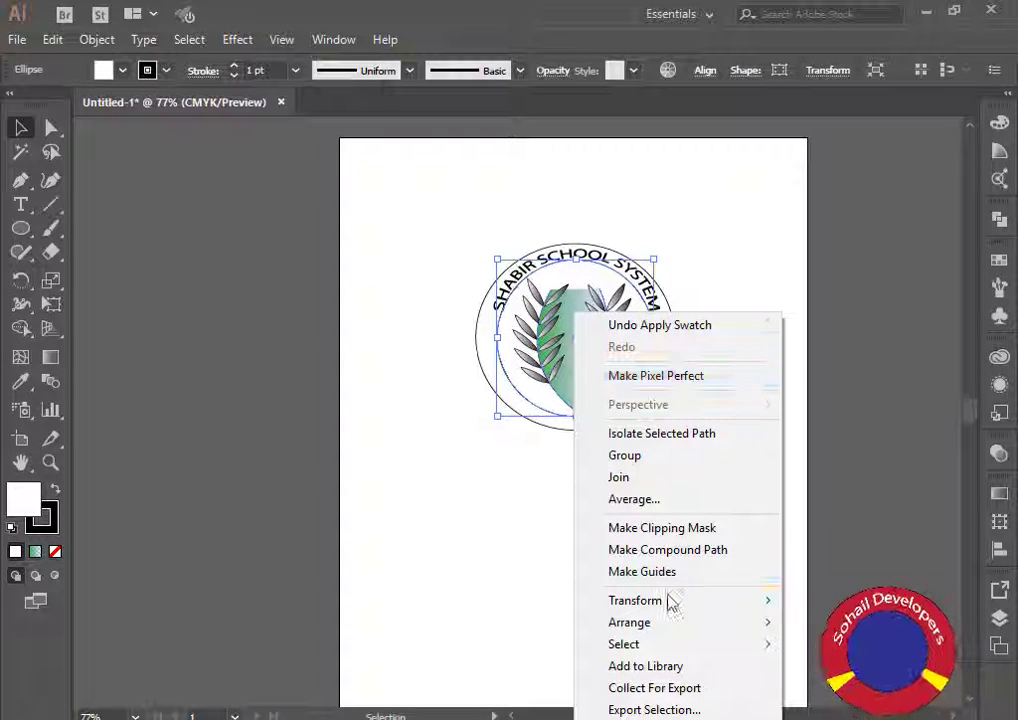
pyautogui.moveTo(673, 625)
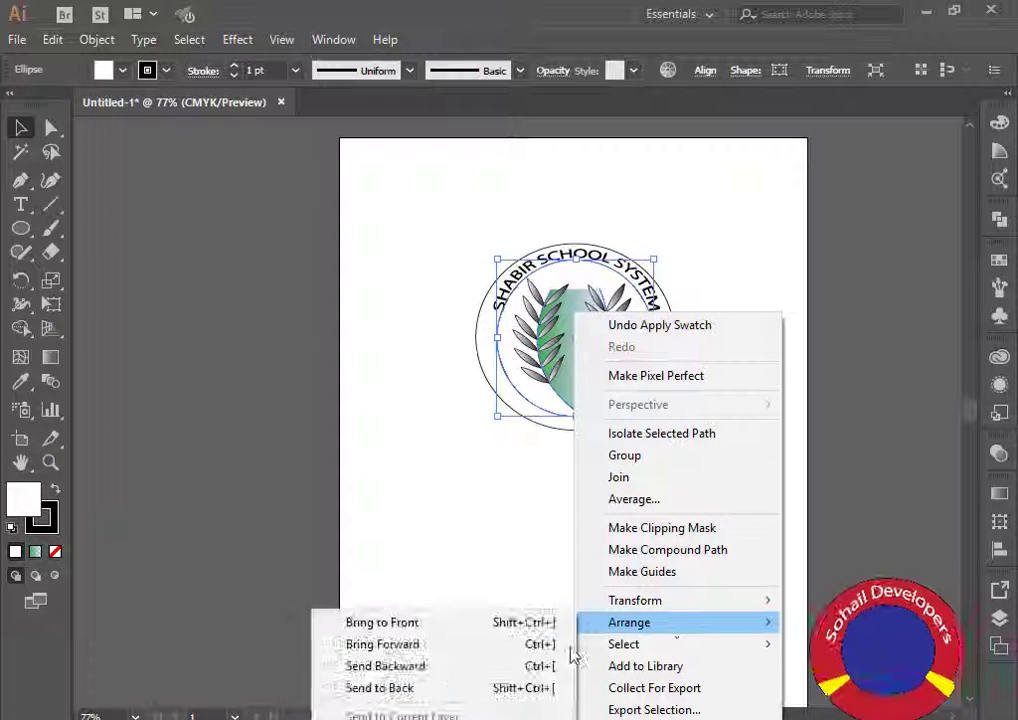
pyautogui.click(477, 655)
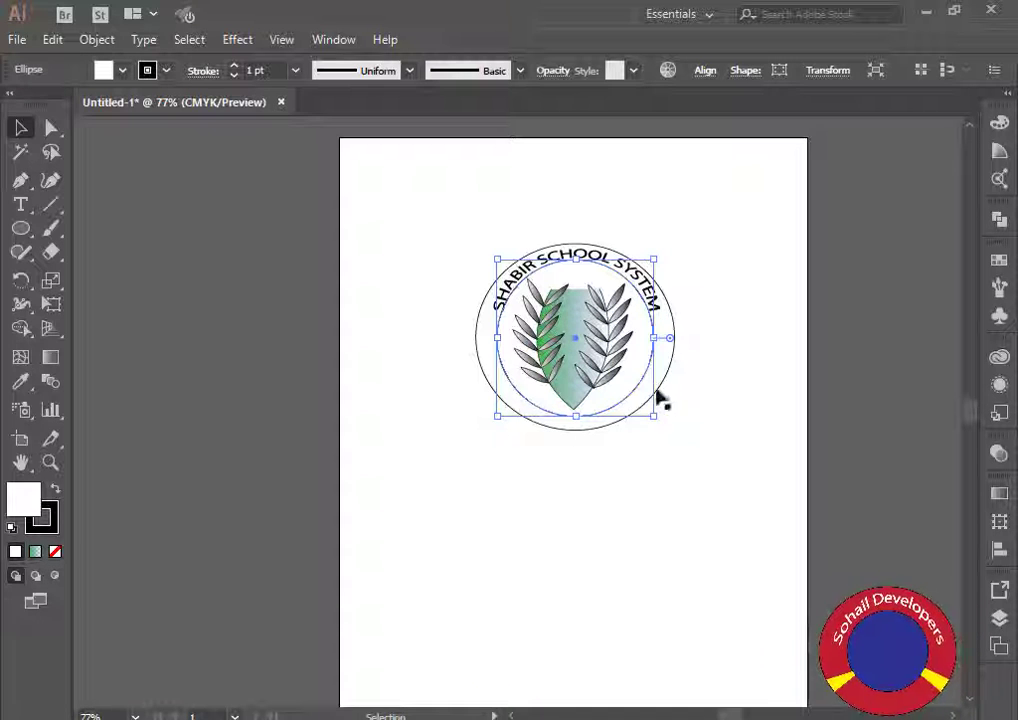
# Fill the outer circle with cyan blue.
pyautogui.click(686, 346)
pyautogui.click(675, 347)
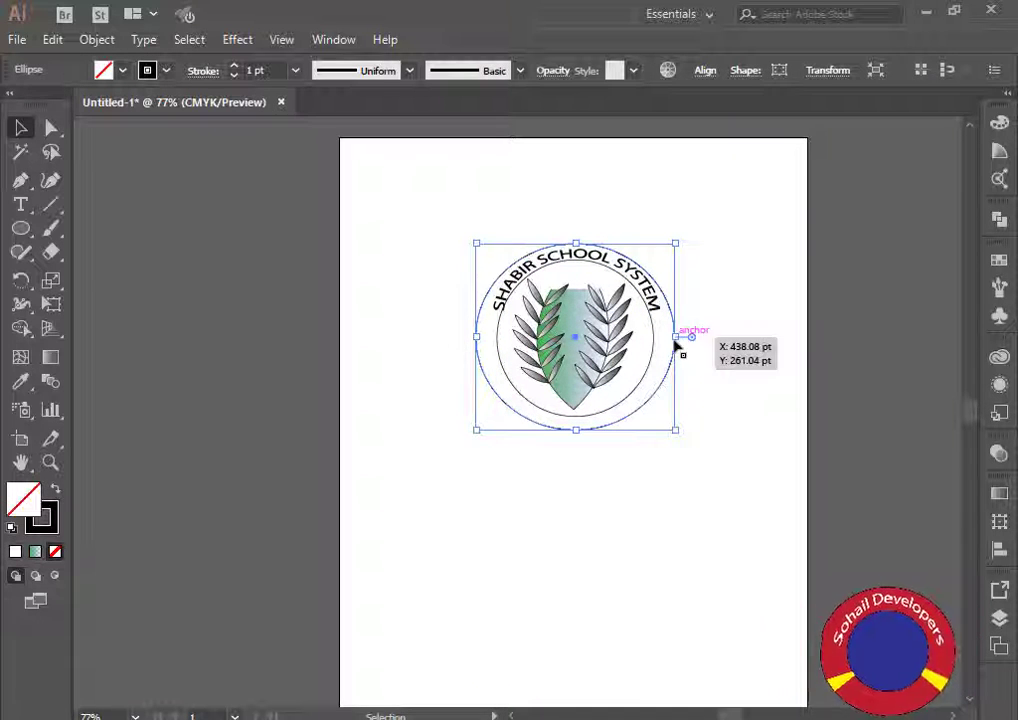
pyautogui.click(124, 74)
pyautogui.click(110, 106)
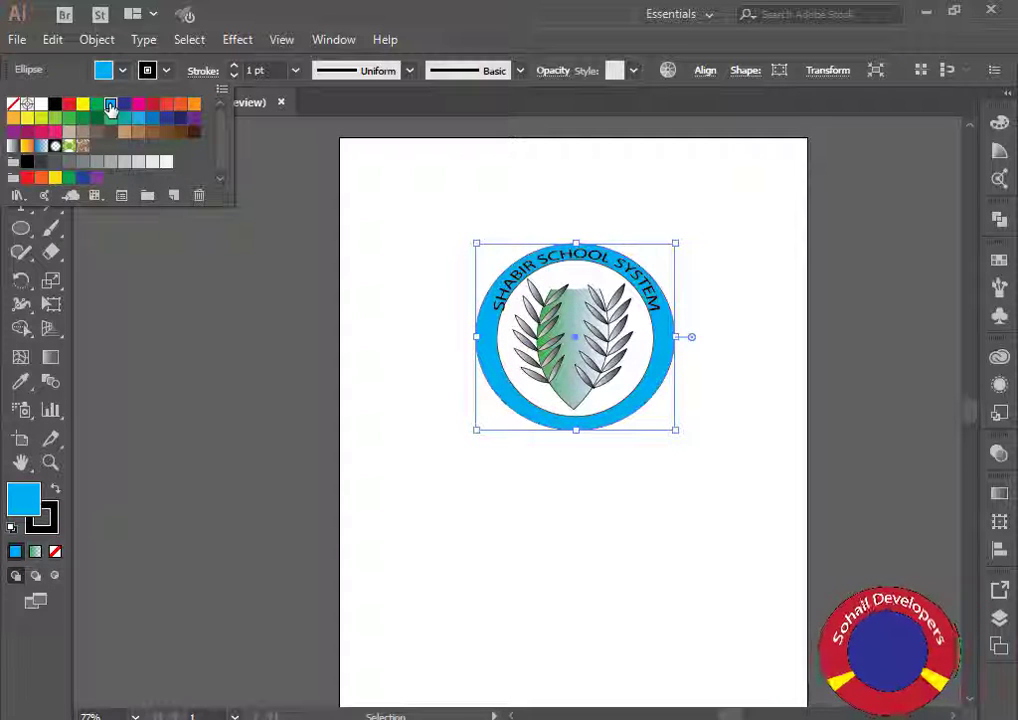
pyautogui.click(400, 414)
pyautogui.click(404, 411)
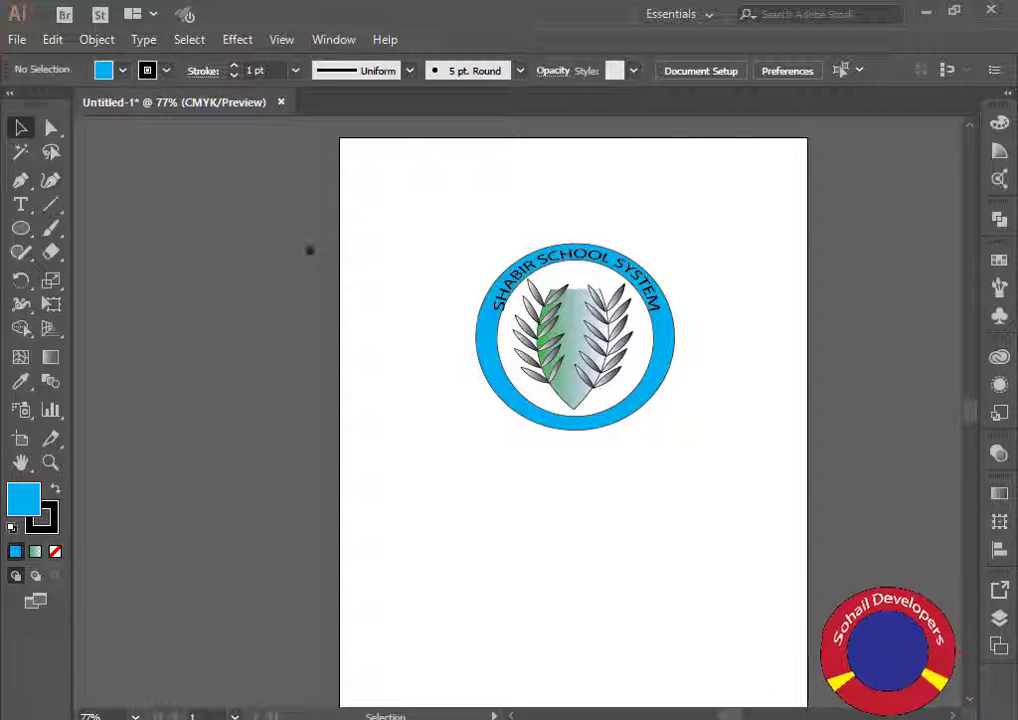
# Reposition and slightly enlarge the arched school name so it sits centred along the upper part of the blue ring.
pyautogui.click(535, 272)
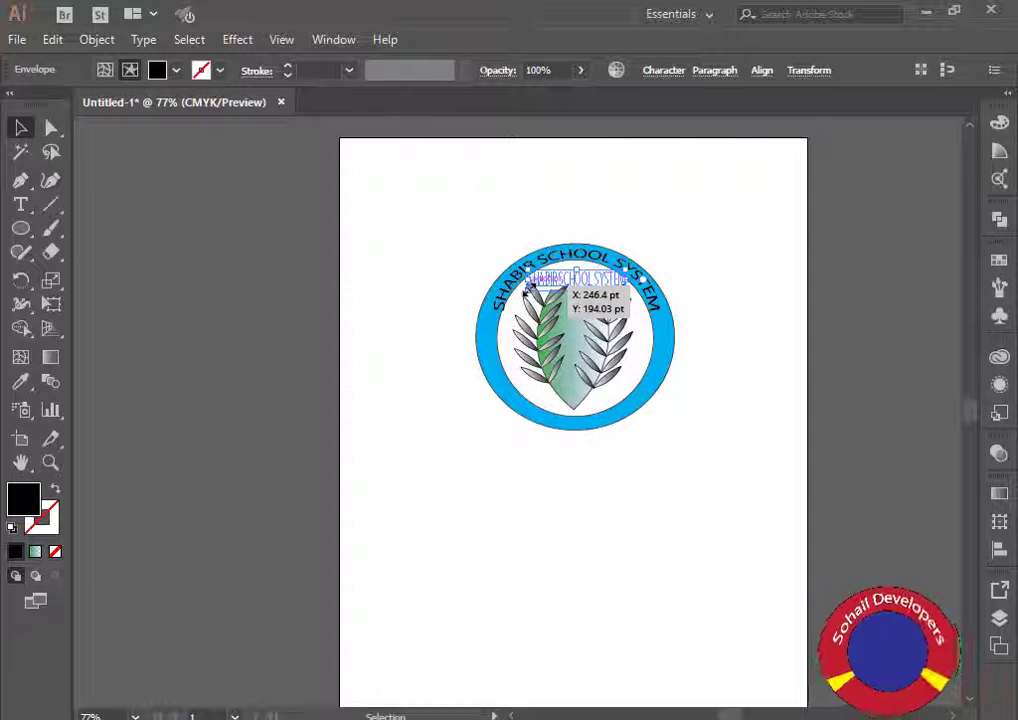
pyautogui.moveTo(525, 285); pyautogui.dragTo(560, 286)
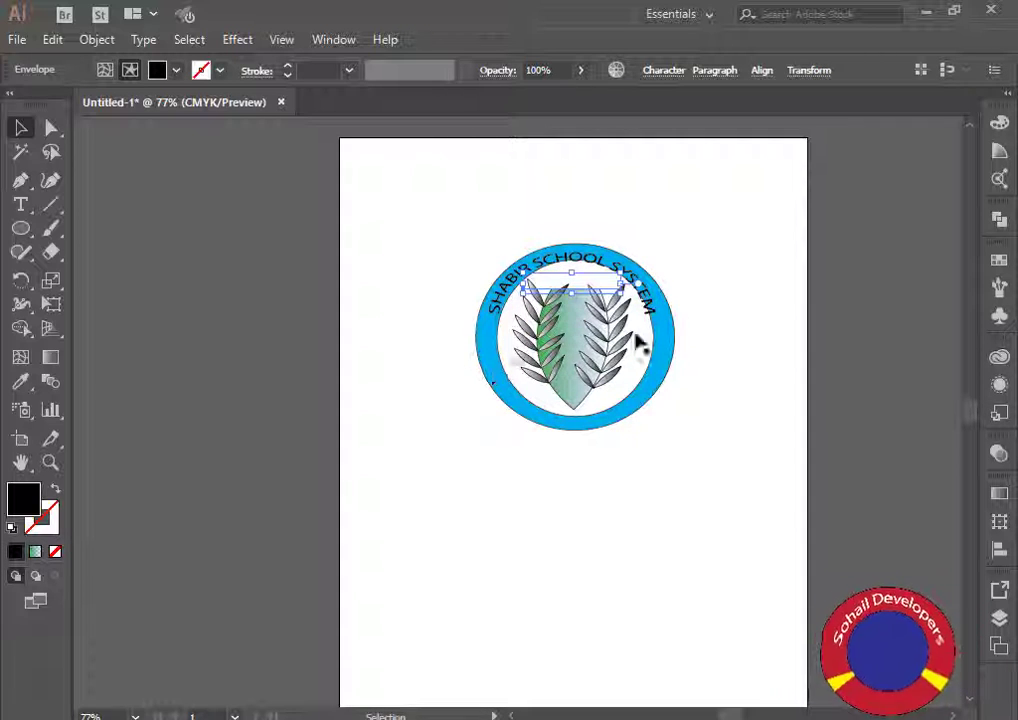
pyautogui.moveTo(571, 274); pyautogui.dragTo(572, 273)
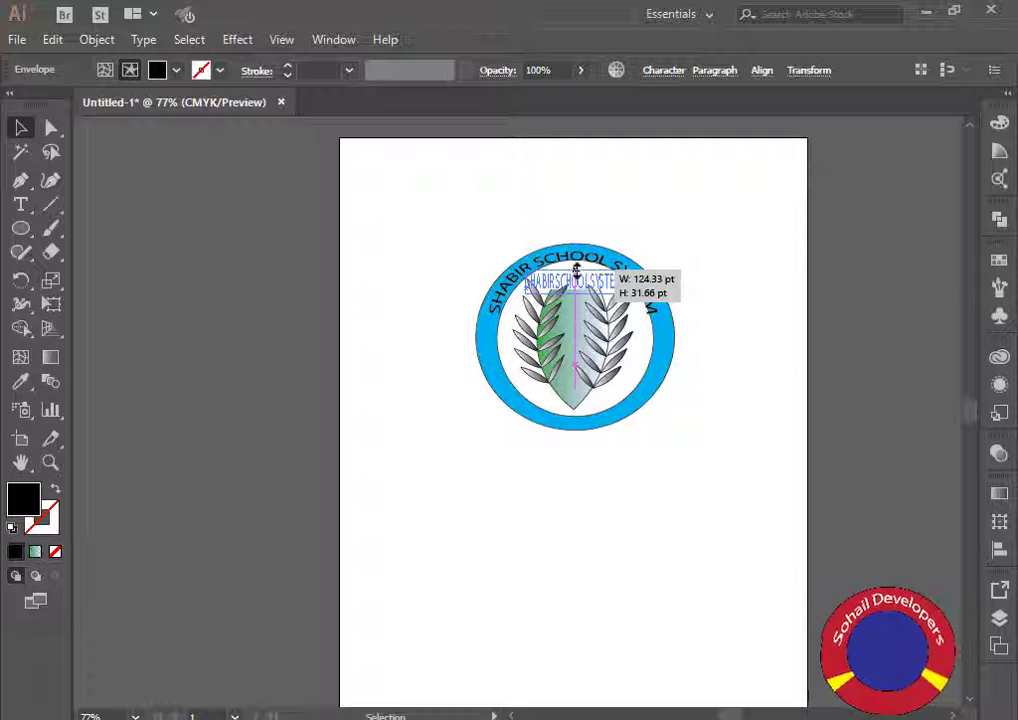
pyautogui.moveTo(573, 272)
pyautogui.mouseDown()
pyautogui.moveTo(600, 262)
pyautogui.moveTo(580, 288)
pyautogui.mouseUp()
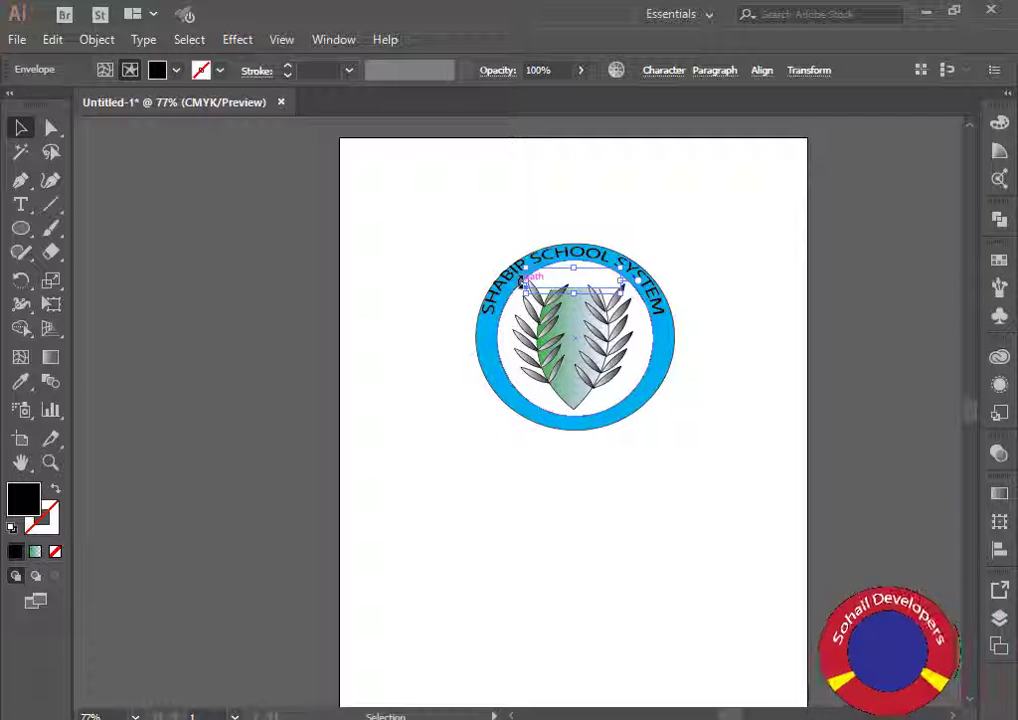
pyautogui.moveTo(526, 283); pyautogui.dragTo(575, 325)
pyautogui.click(717, 343)
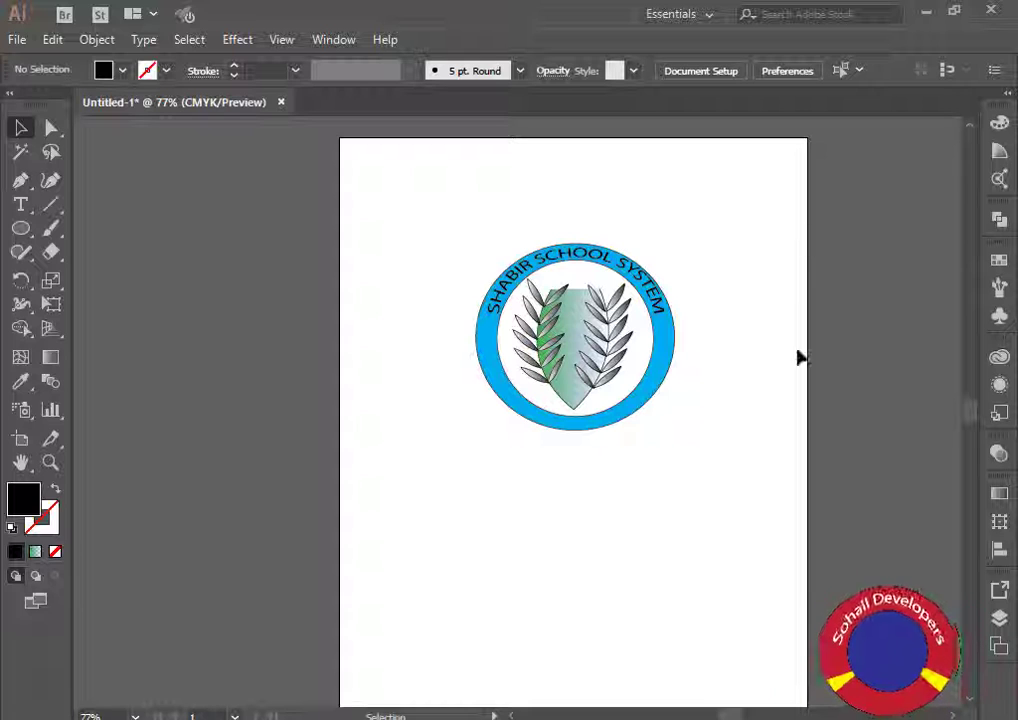
# Add the point text "sHOOL lOGO" on the empty artboard below the emblem.
pyautogui.click(20, 204)
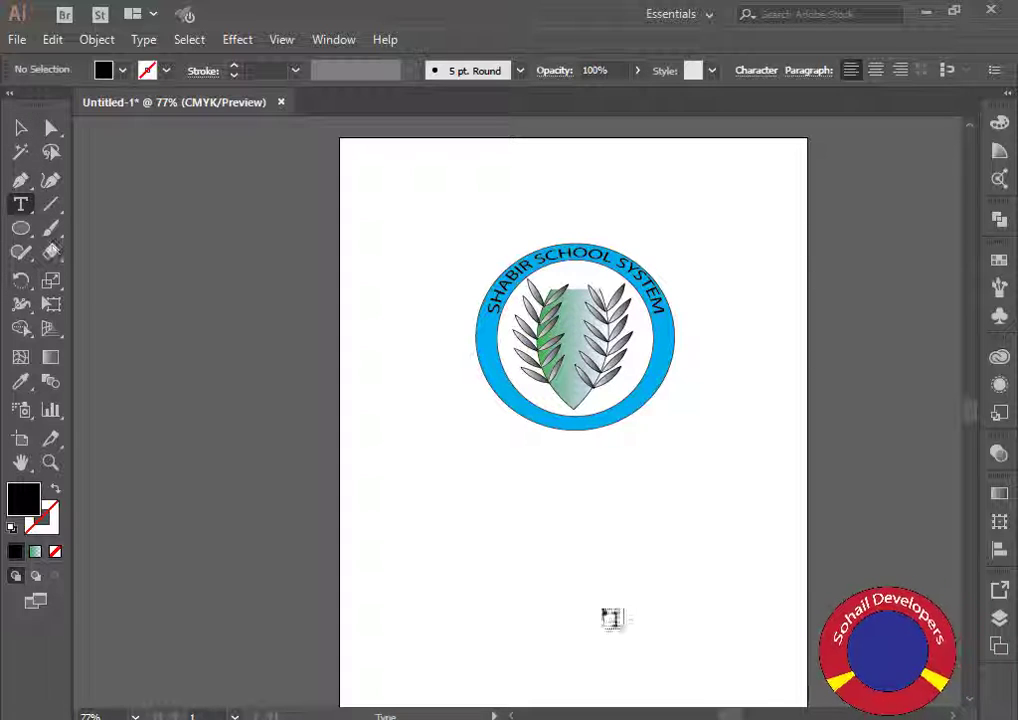
pyautogui.click(553, 517)
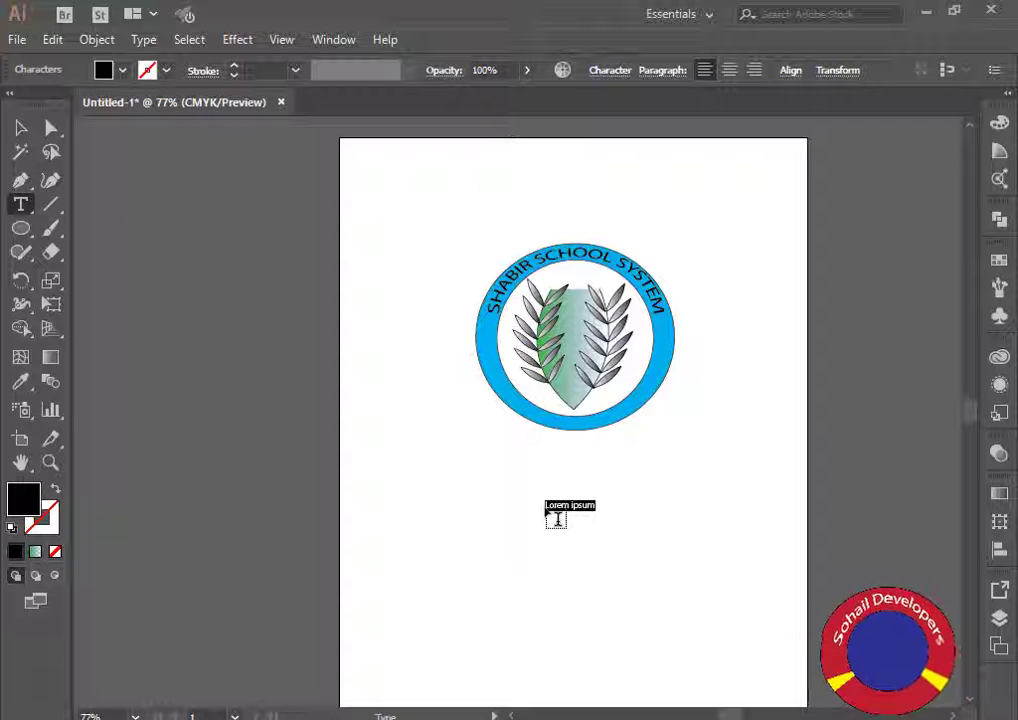
pyautogui.press('BackSpace')
pyautogui.write('SH')
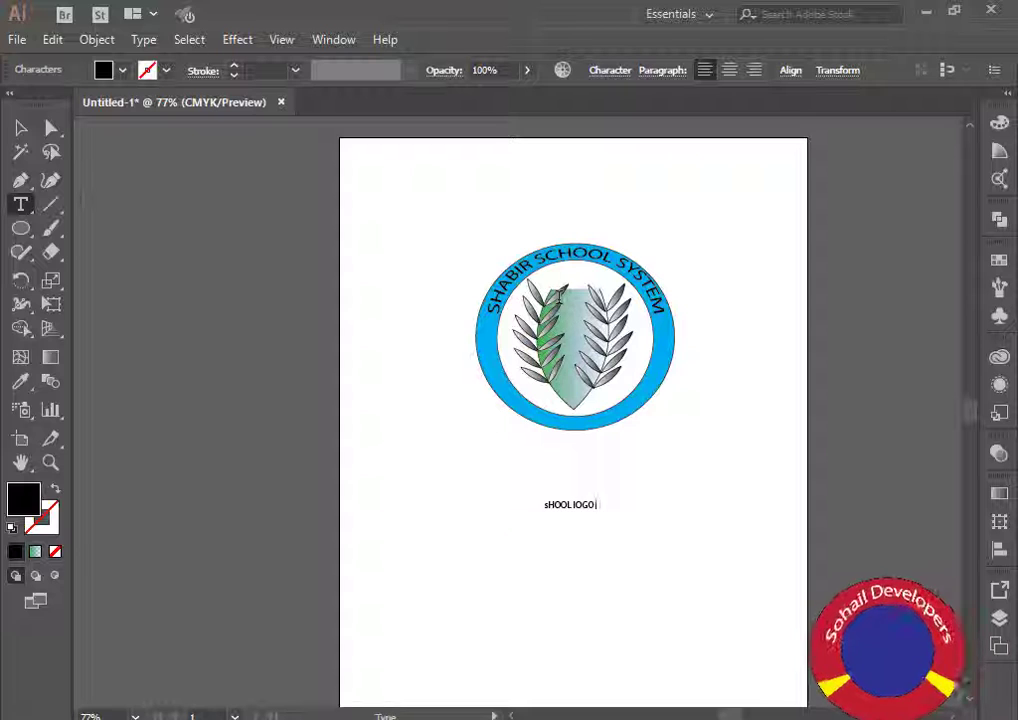
# Change the arched school name to a heavy slanted display font.
pyautogui.click(20, 127)
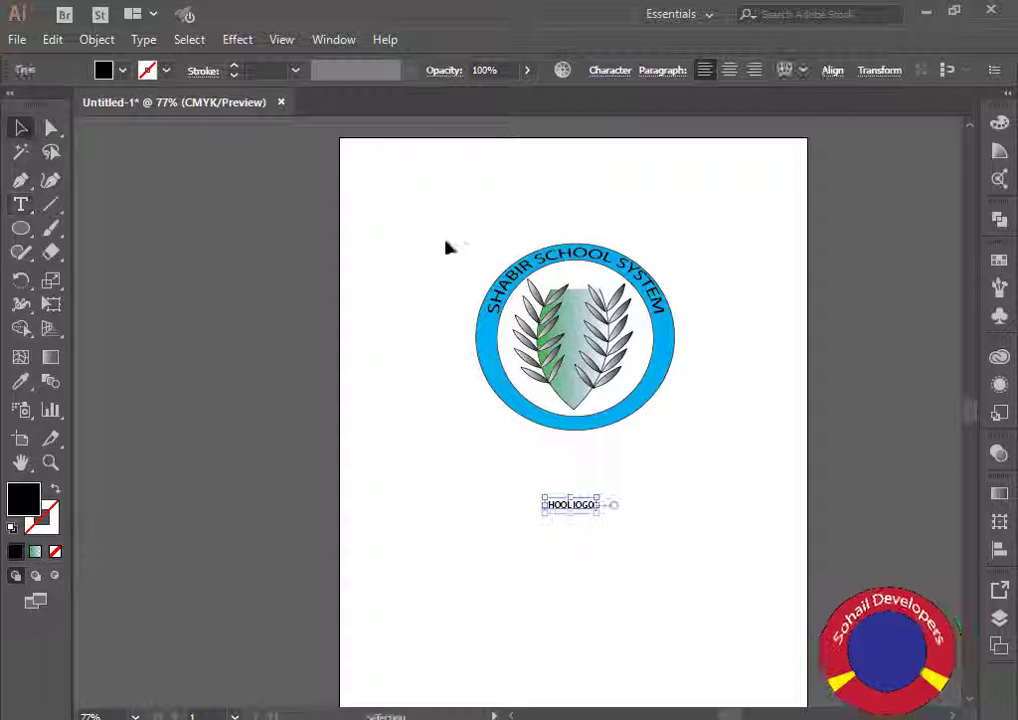
pyautogui.click(554, 256)
pyautogui.click(493, 489)
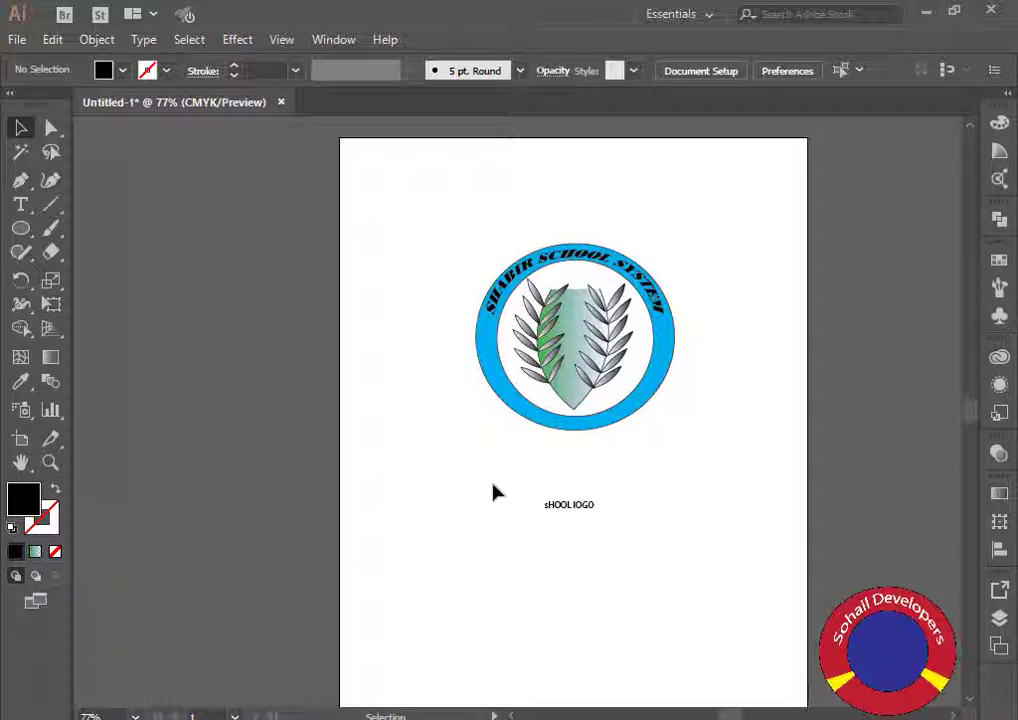
# Replace the first letter of the caption below the emblem with a capital S so it reads "SHOOL lOGO".
pyautogui.click(569, 504)
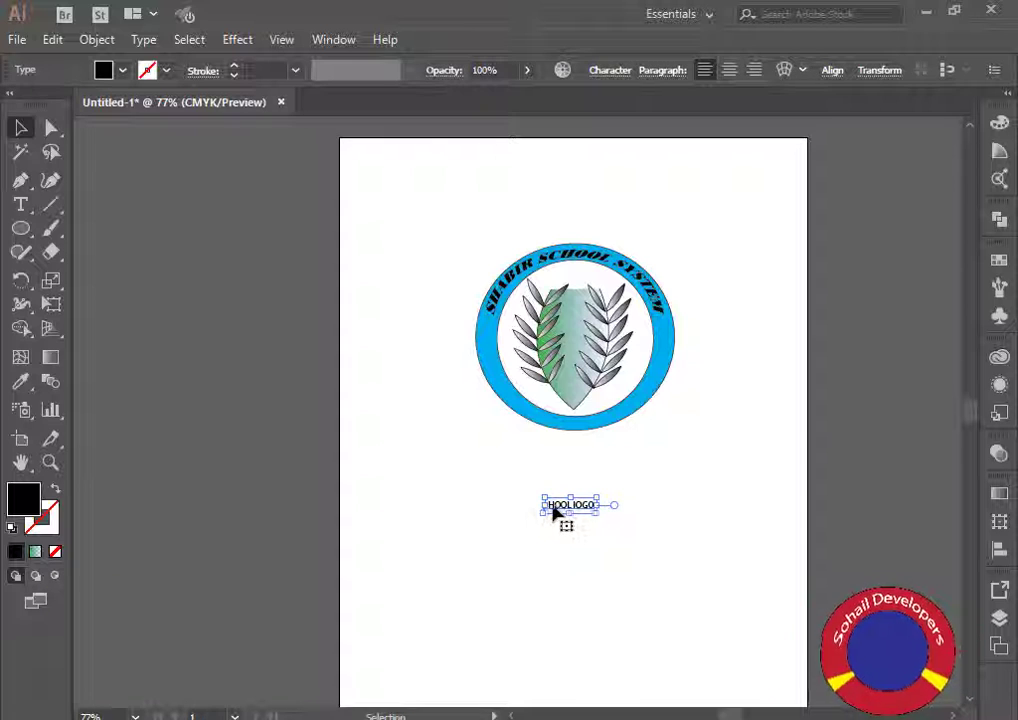
pyautogui.doubleClick(553, 505)
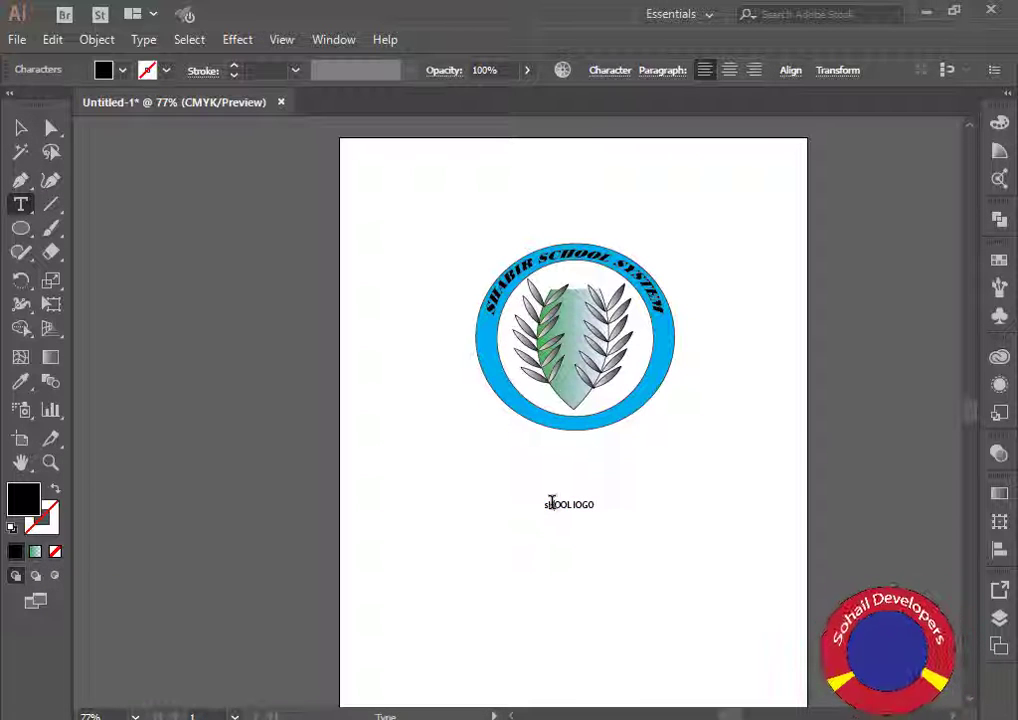
pyautogui.press('BackSpace')
pyautogui.write('S')
# Enlarge the "SHOOL lOGO" caption and place it centred just beneath the emblem.
pyautogui.click(20, 128)
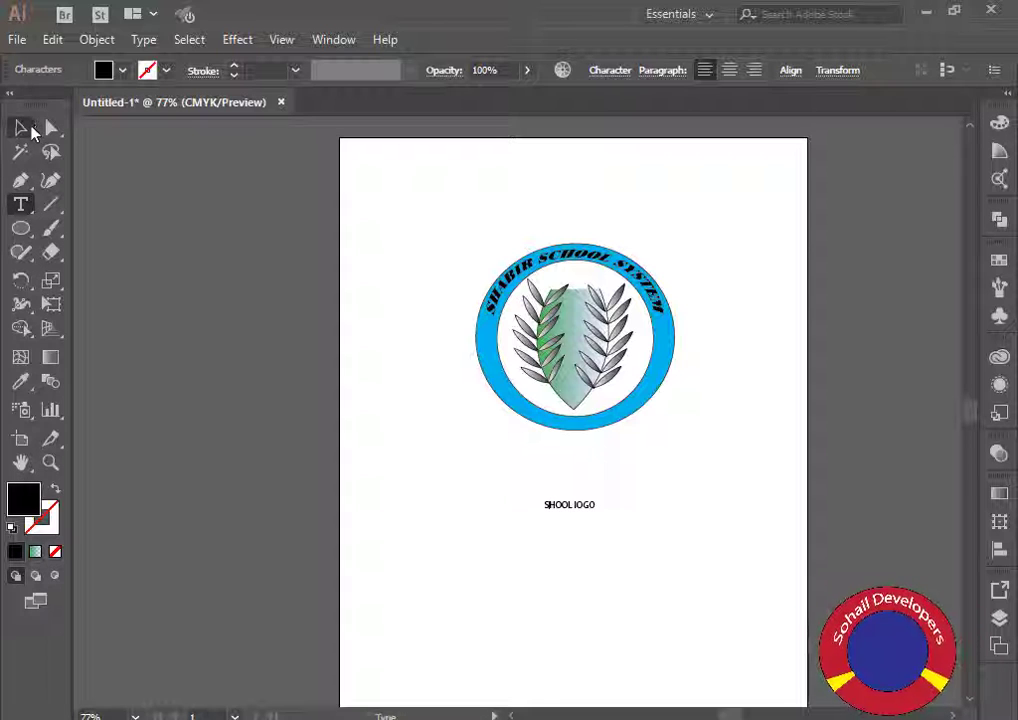
pyautogui.moveTo(599, 496); pyautogui.dragTo(598, 470)
pyautogui.click(704, 448)
pyautogui.click(607, 467)
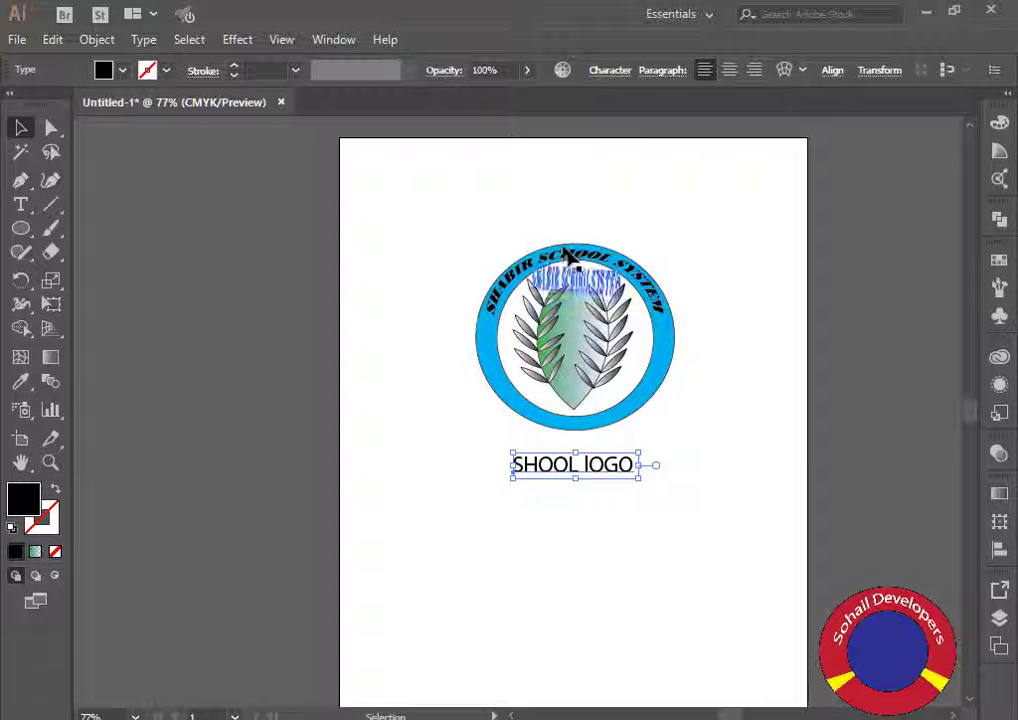
# Try two red fills on the arched school name, finishing with a linear gradient fill from blue to transparent.
pyautogui.click(560, 283)
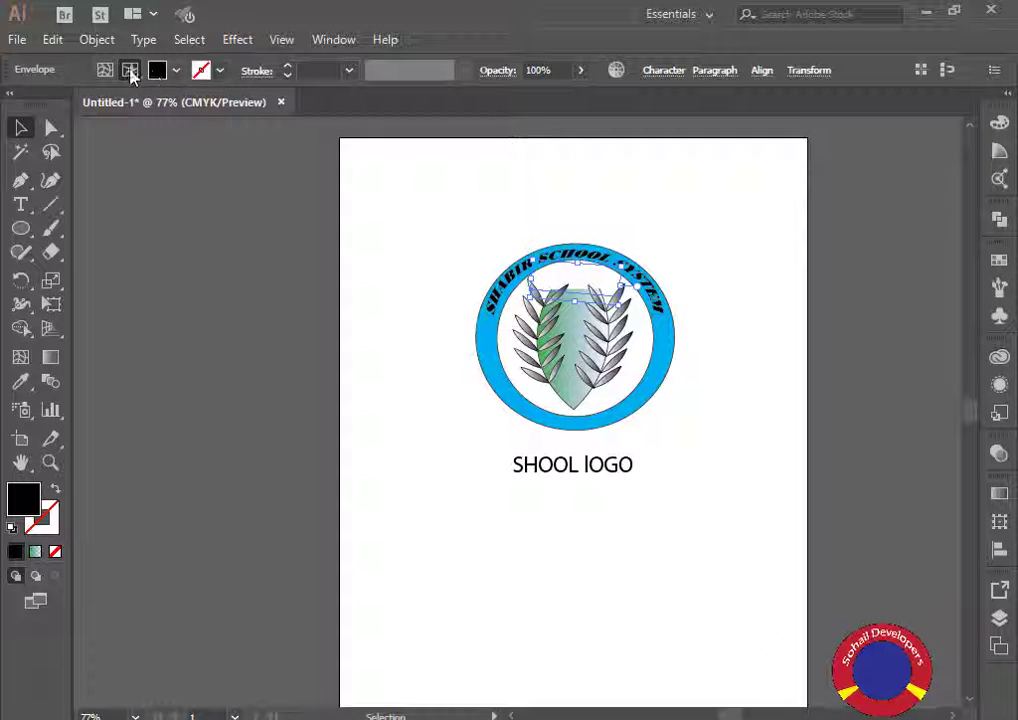
pyautogui.click(177, 73)
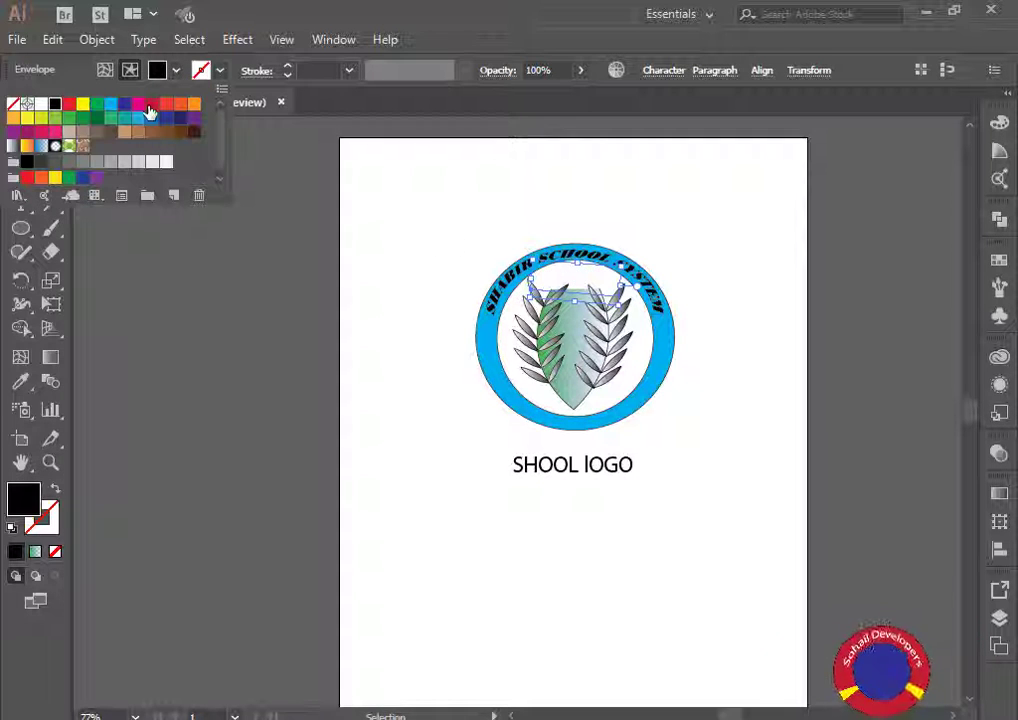
pyautogui.click(151, 106)
pyautogui.click(177, 75)
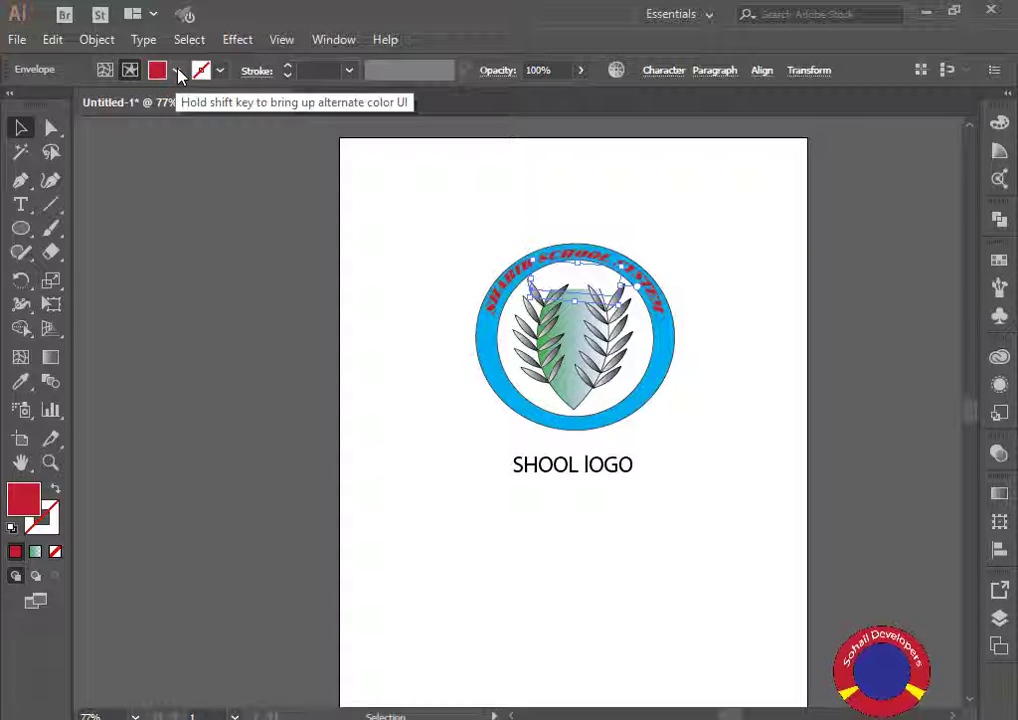
pyautogui.click(177, 73)
pyautogui.click(167, 106)
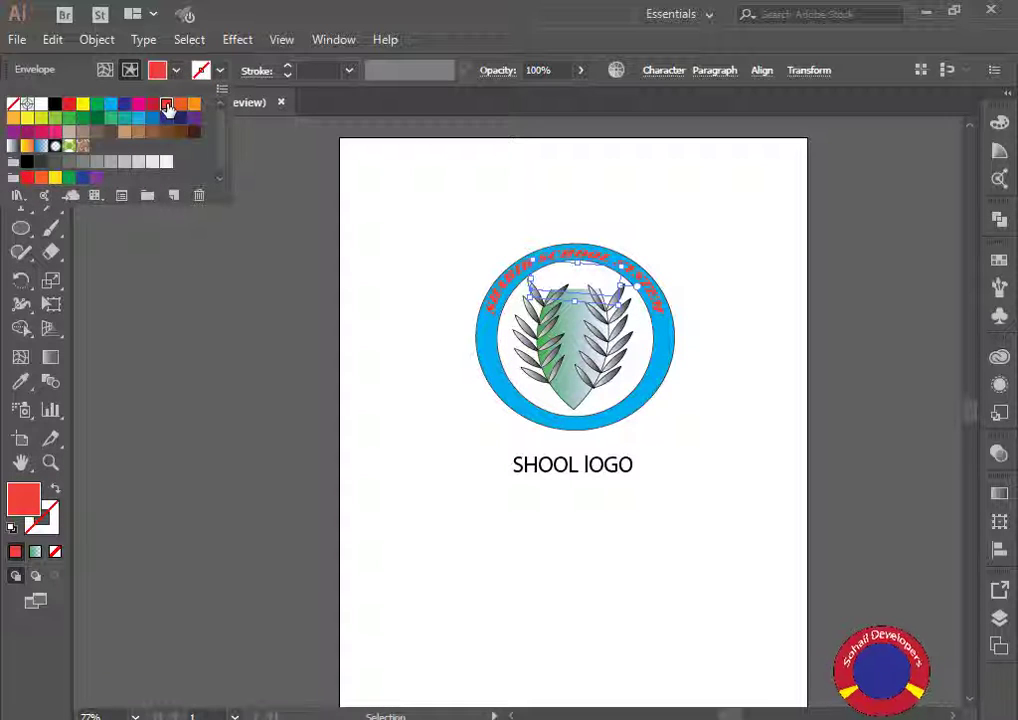
pyautogui.click(177, 74)
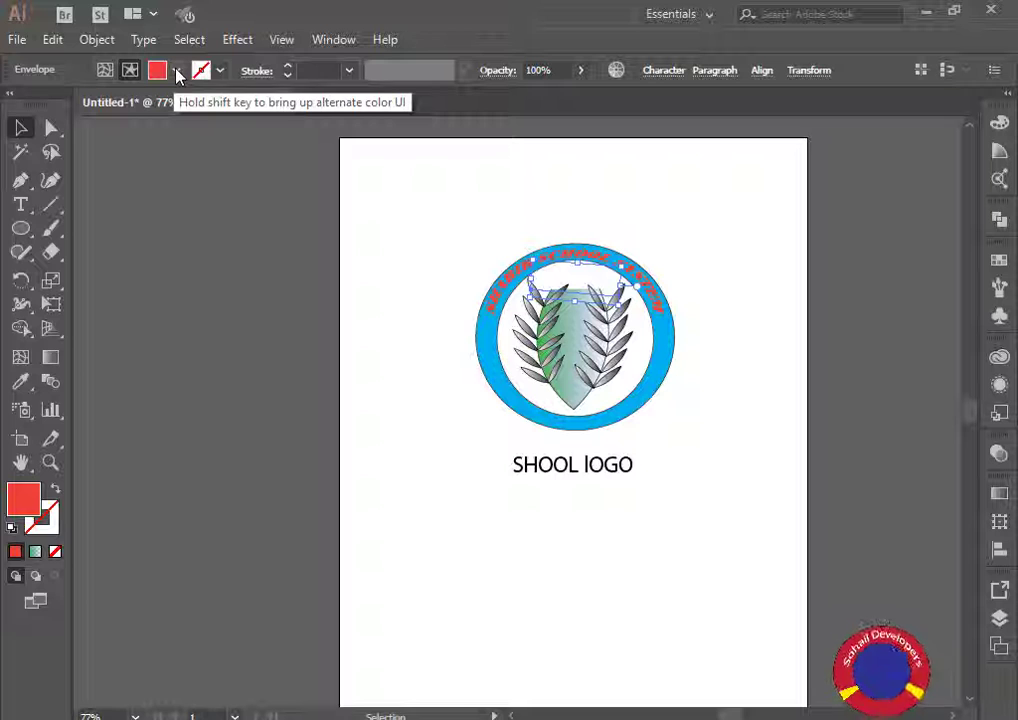
pyautogui.press('.')
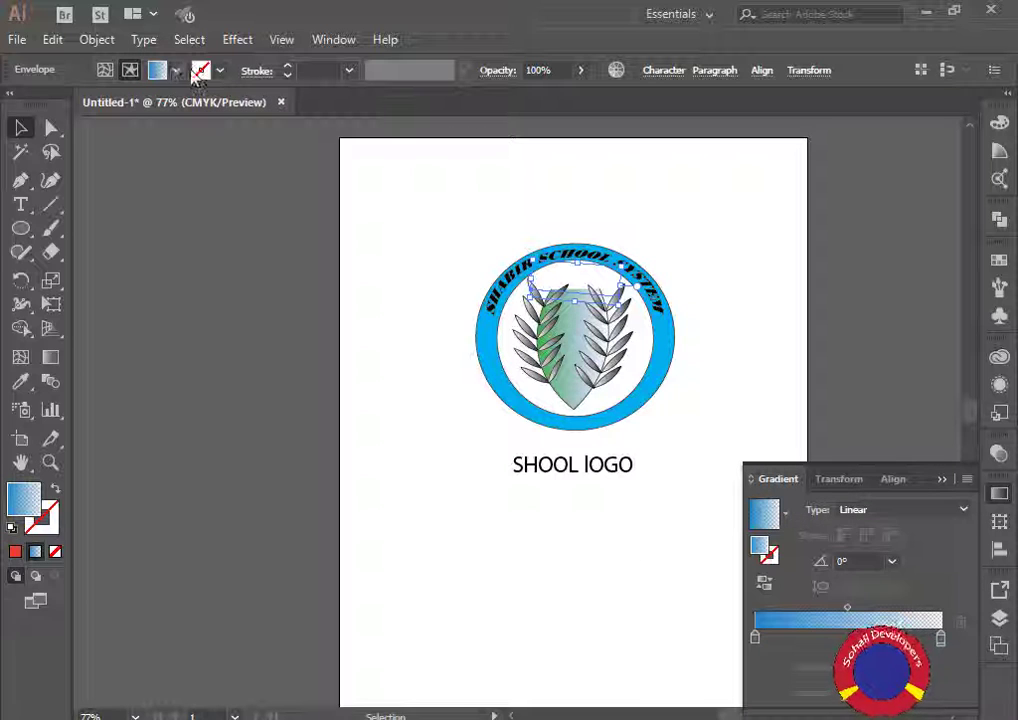
# Try magenta, brown, green, yellow and black strokes on the arched school name, finishing with a 1 pt red stroke.
pyautogui.click(219, 70)
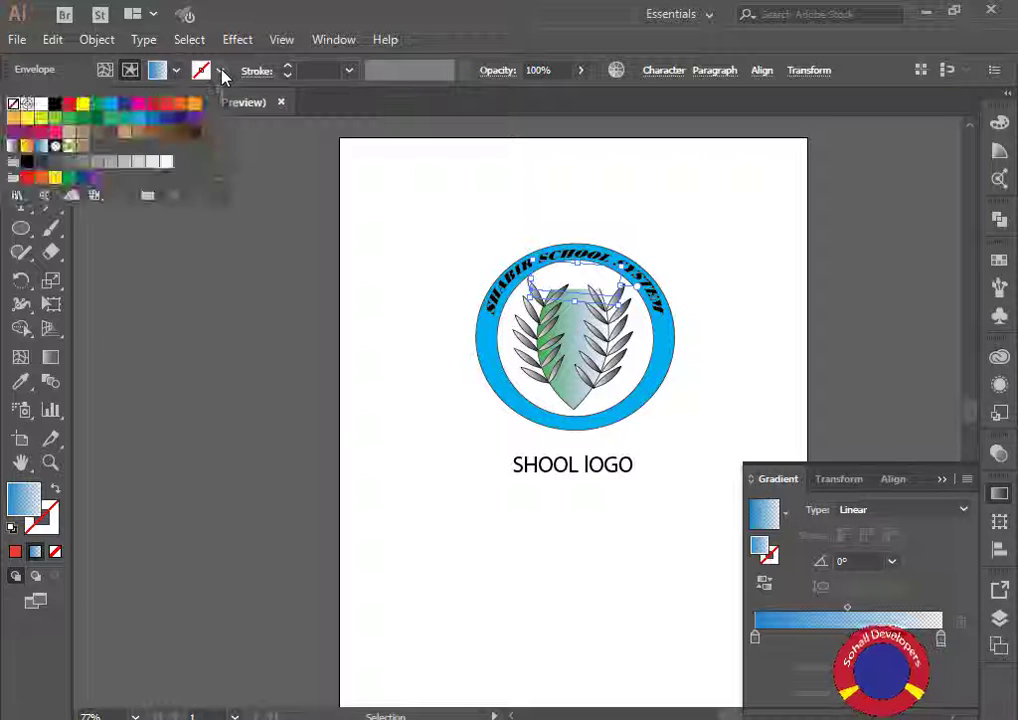
pyautogui.click(140, 106)
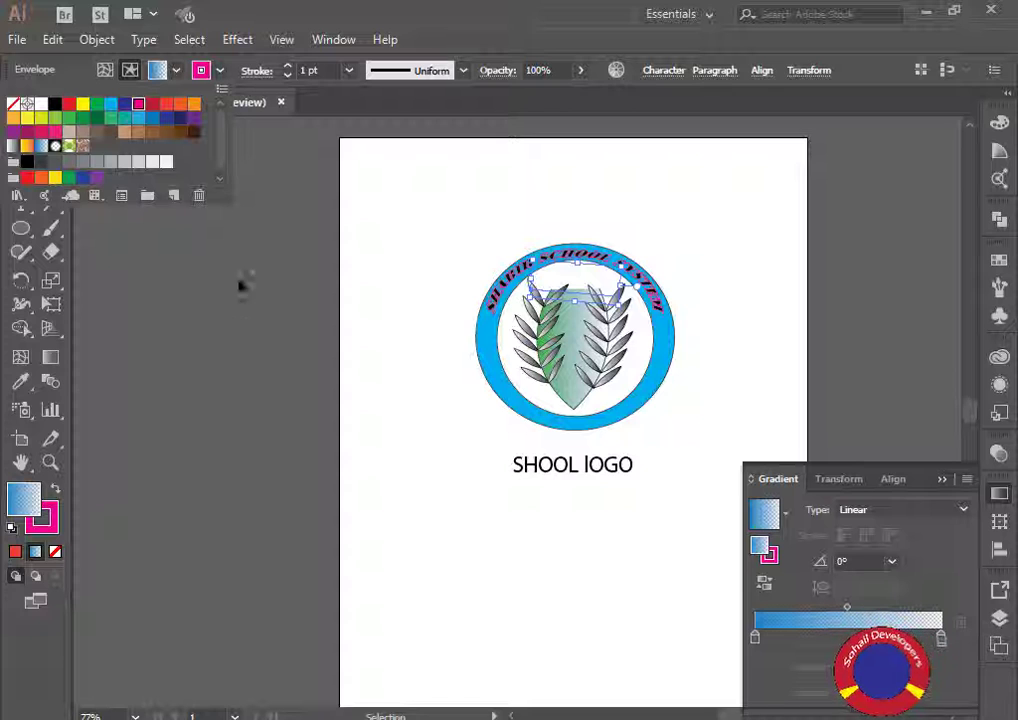
pyautogui.click(152, 105)
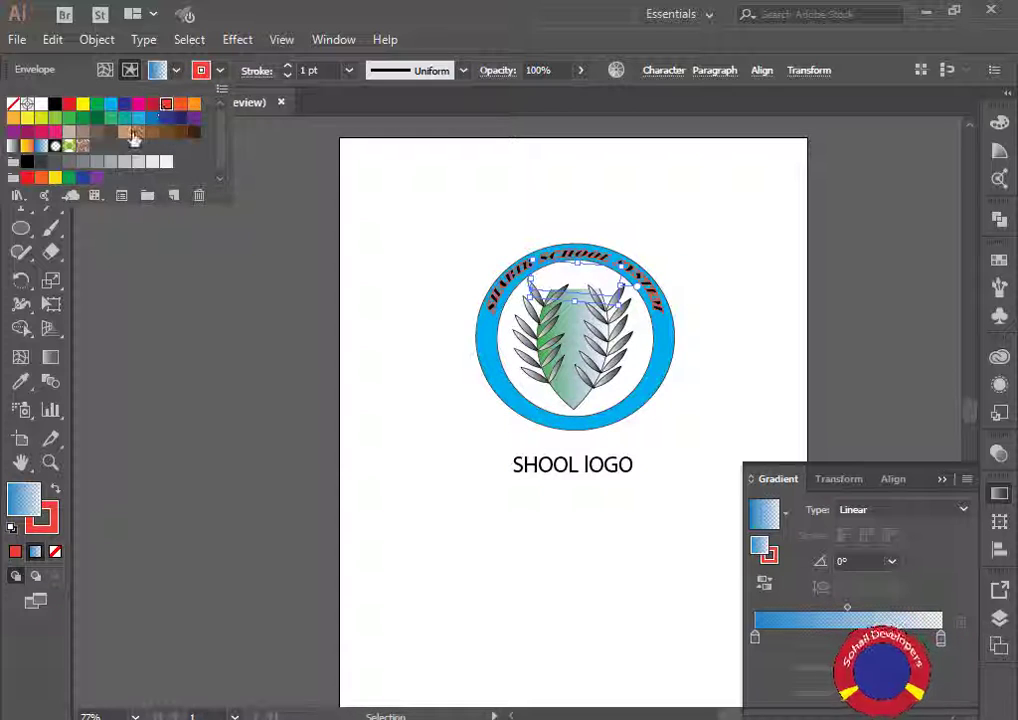
pyautogui.click(137, 131)
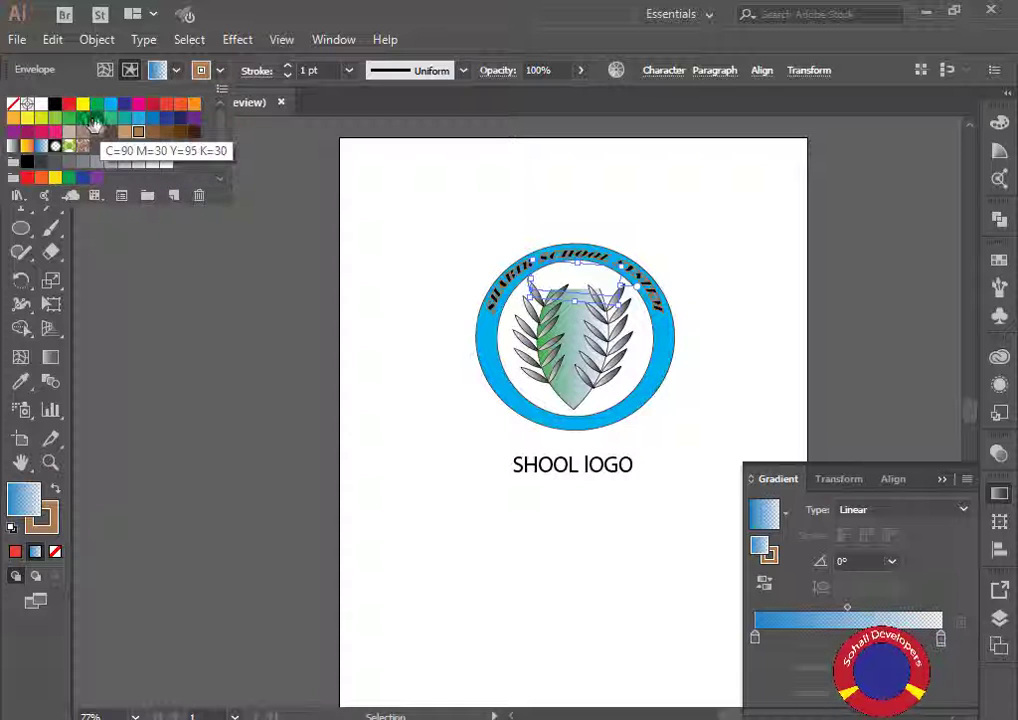
pyautogui.click(91, 119)
pyautogui.click(69, 104)
pyautogui.click(83, 104)
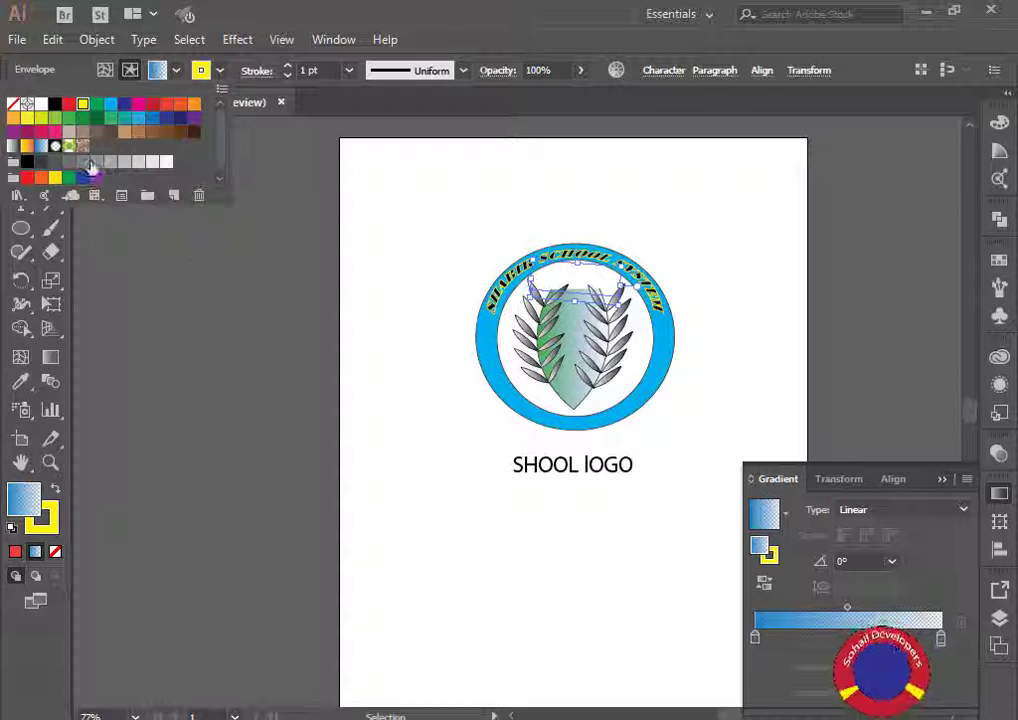
pyautogui.click(56, 104)
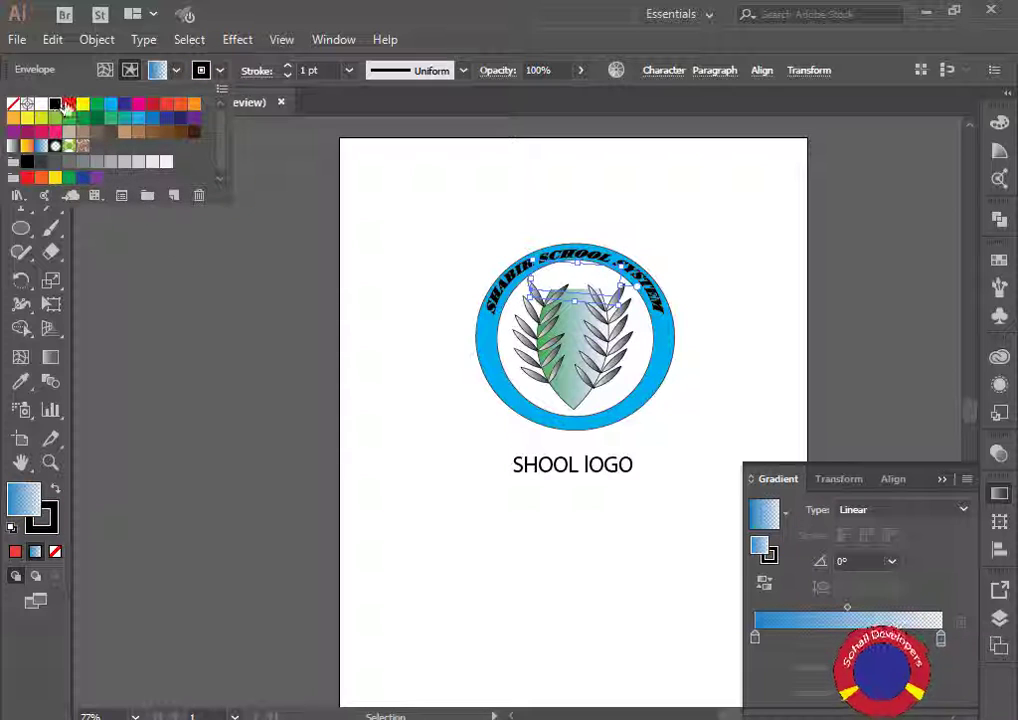
pyautogui.click(68, 104)
pyautogui.click(180, 296)
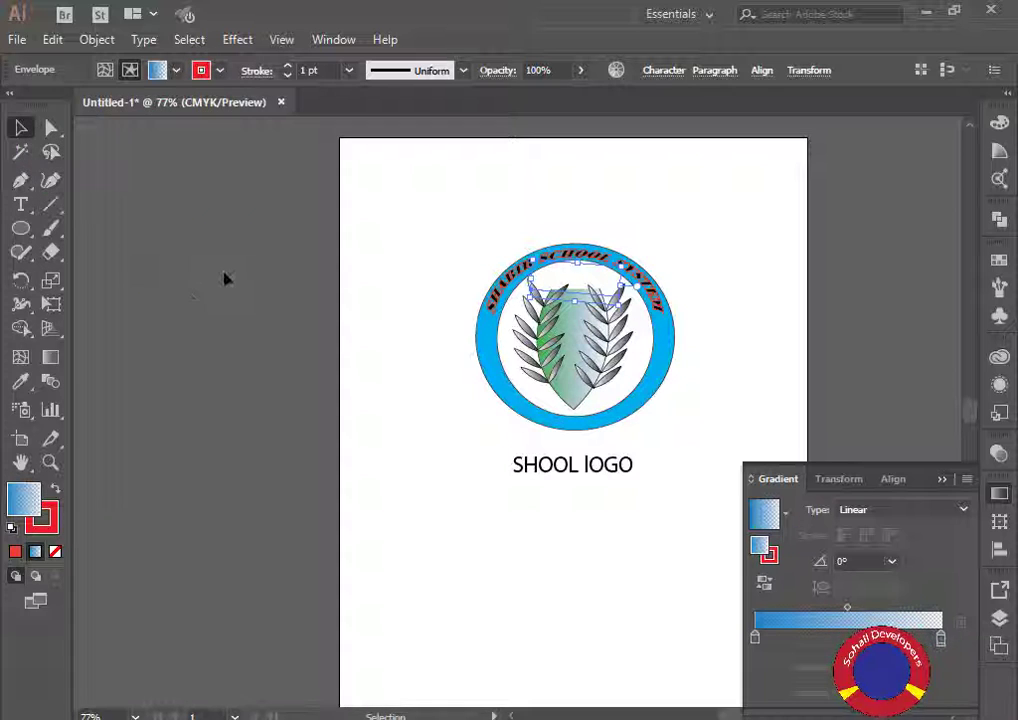
pyautogui.click(432, 252)
# Rotate the arched school name slightly so it sits level and symmetrical in the upper blue ring.
pyautogui.click(565, 260)
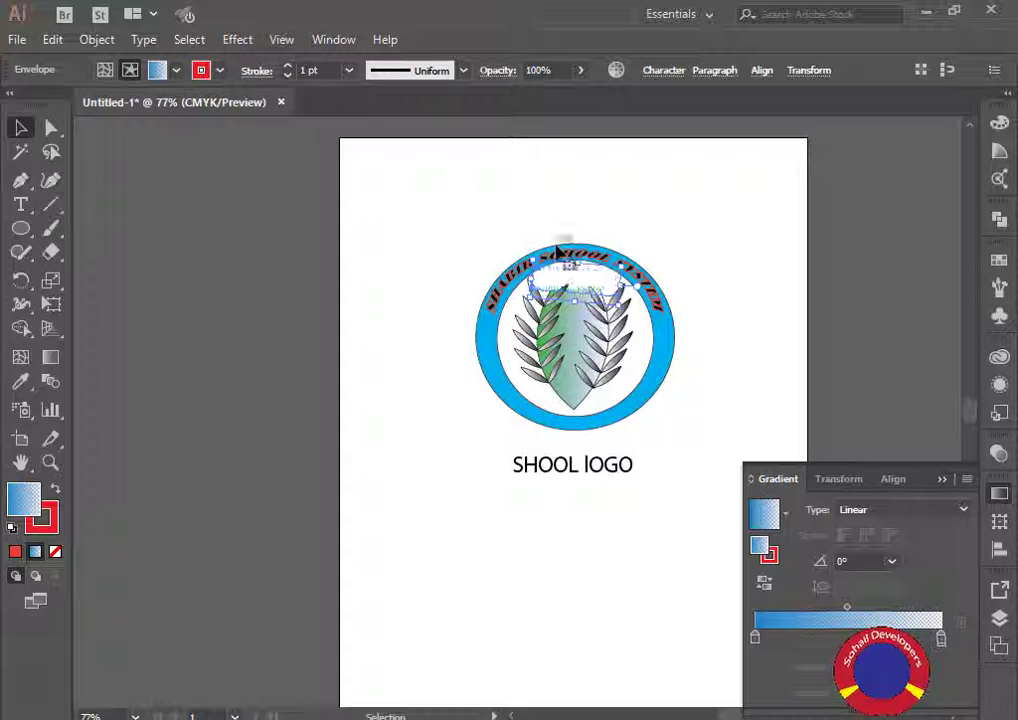
pyautogui.click(697, 270)
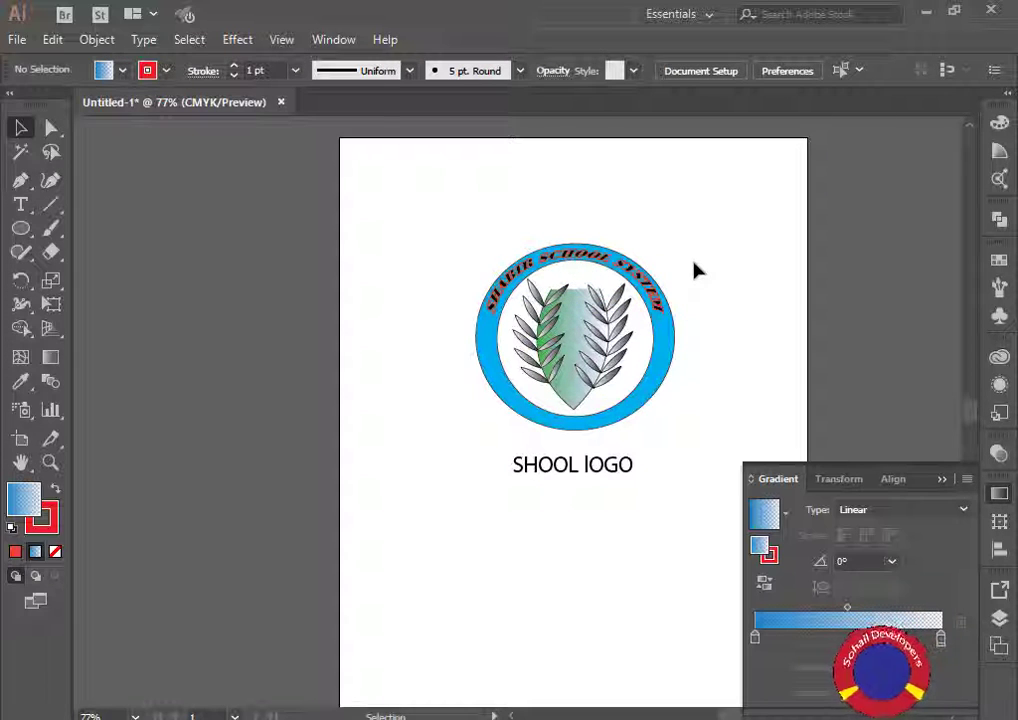
pyautogui.moveTo(598, 248); pyautogui.dragTo(577, 279)
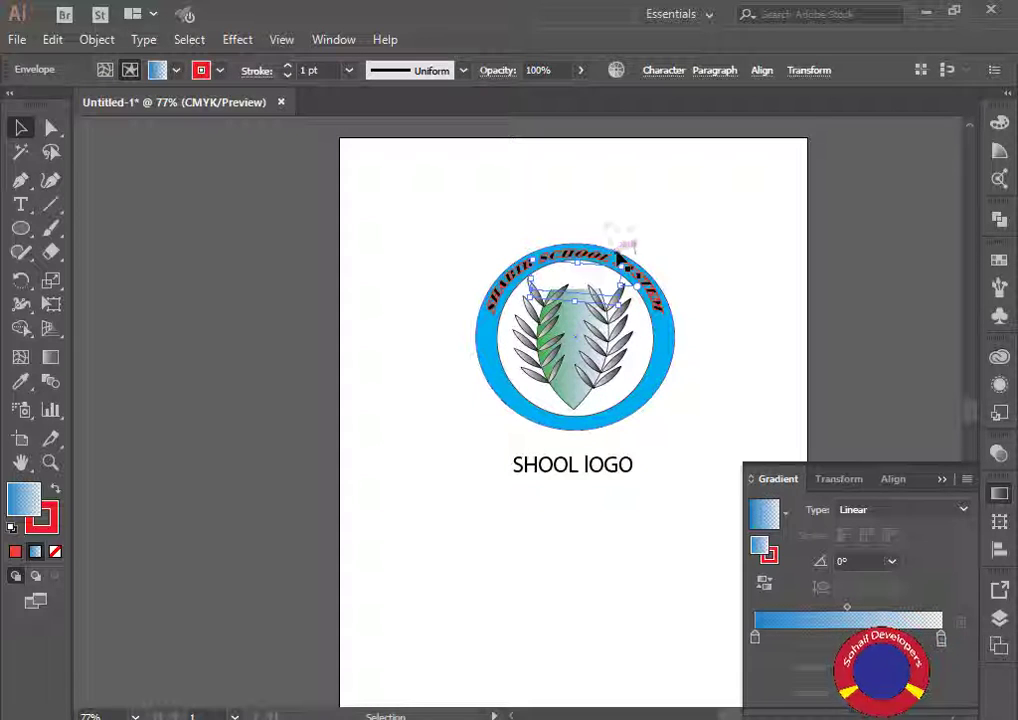
pyautogui.moveTo(645, 260); pyautogui.dragTo(622, 252)
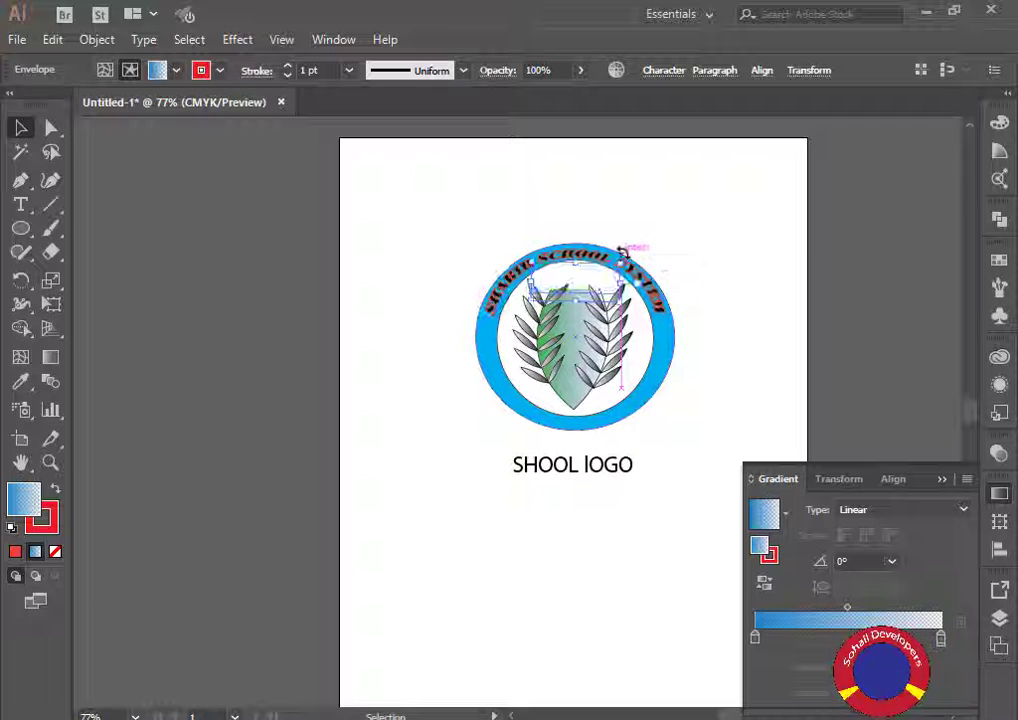
pyautogui.click(675, 225)
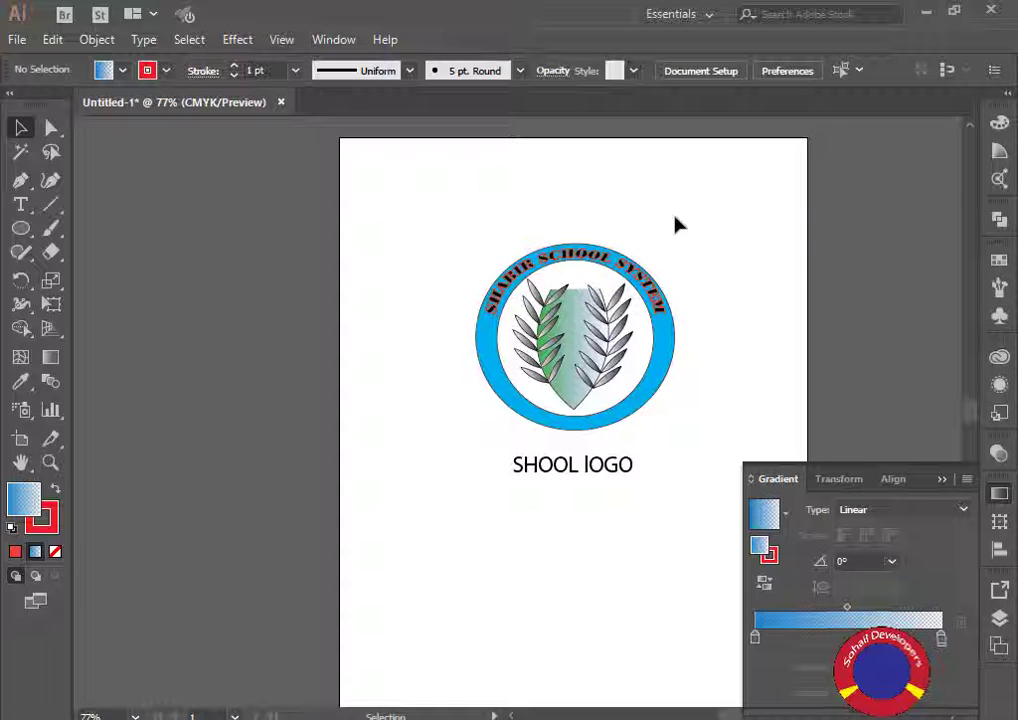